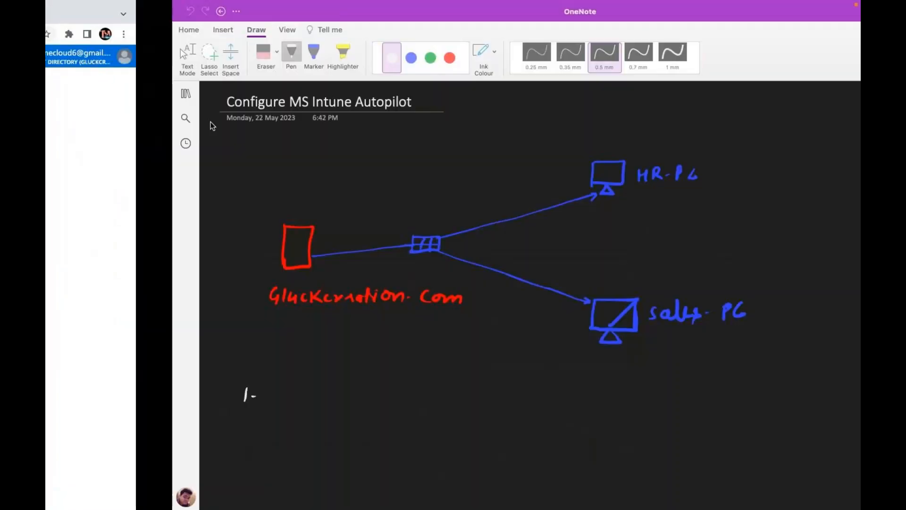
scroll(453, 283, "down", 3)
scroll(453, 283, "up", 3)
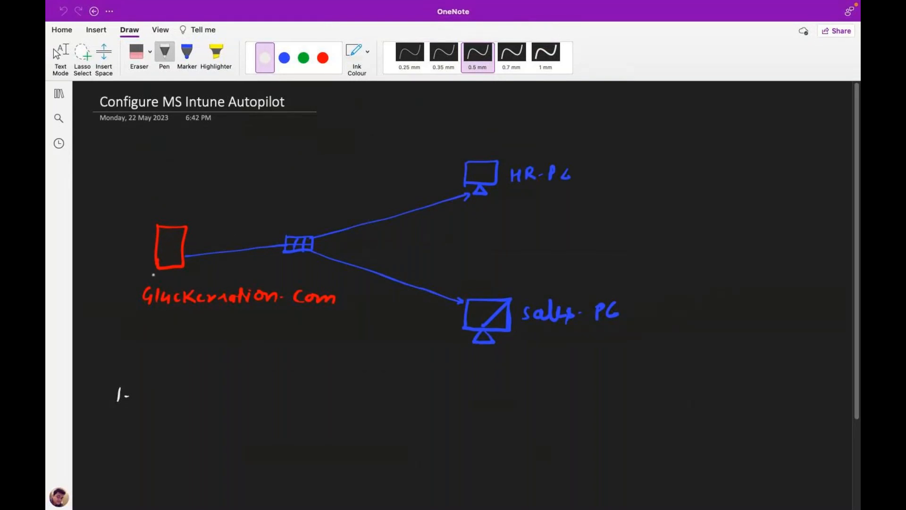
- Handwrite "Domain -" in white beneath Gluckernation.com and underline the HR-PC and Sales-PC labels in the OneNote diagram
left_click_drag(173, 317, 182, 330)
left_click_drag(191, 324, 242, 333)
left_click(200, 329)
left_click(246, 328)
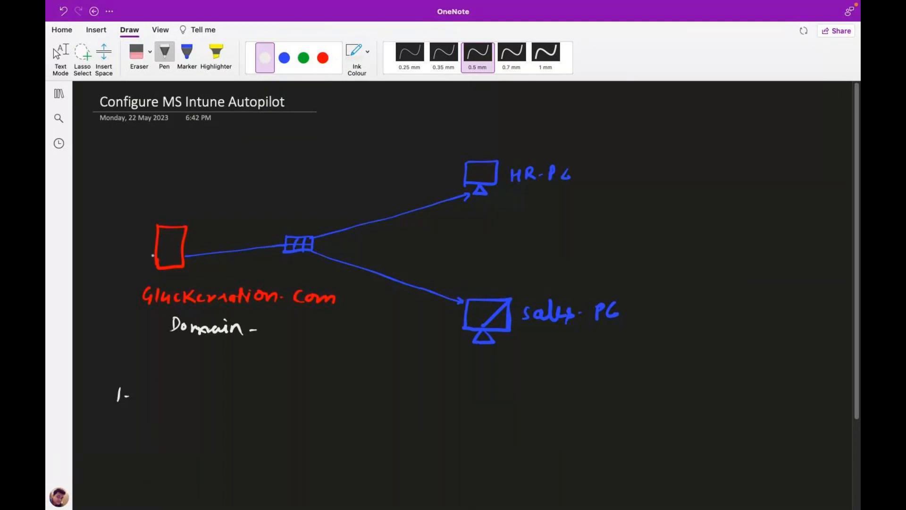
left_click_drag(520, 192, 543, 192)
left_click_drag(537, 330, 556, 331)
- Handwrite "computer -" in green beneath the Domain note
left_click(305, 59)
left_click_drag(170, 354, 170, 363)
left_click_drag(181, 357, 208, 361)
mouse_move(208, 352)
left_mouse_down()
mouse_move(210, 371)
mouse_move(228, 351)
mouse_move(229, 364)
left_mouse_up()
left_click_drag(229, 361, 277, 357)
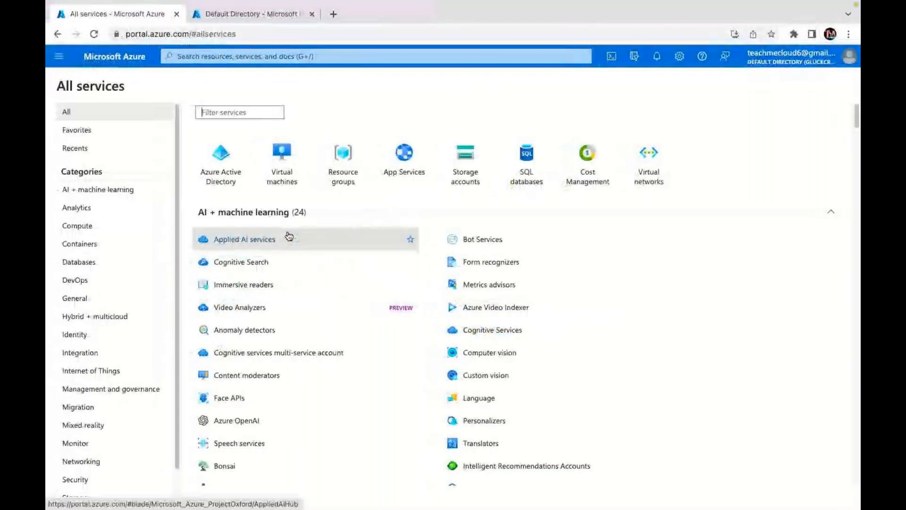
- Switch to the Azure portal in Chrome and show the Security category of services
key("F11")
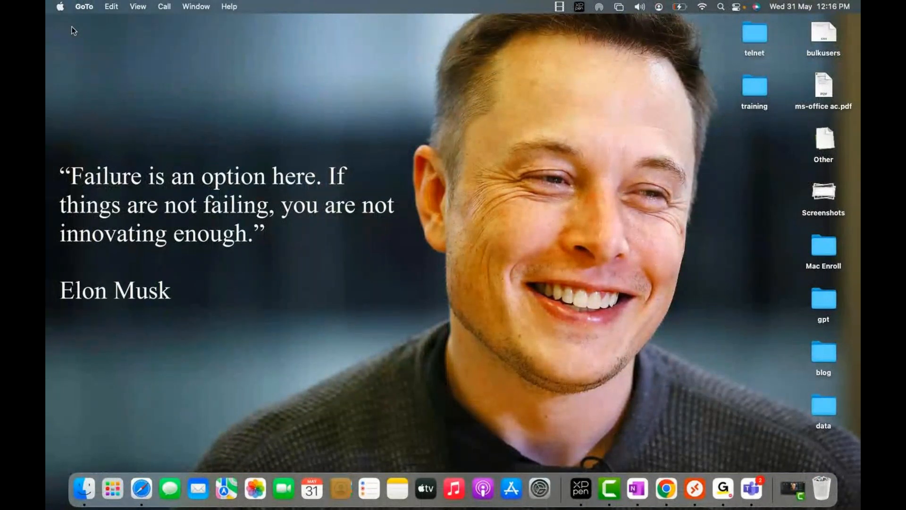
key("ctrl+Right")
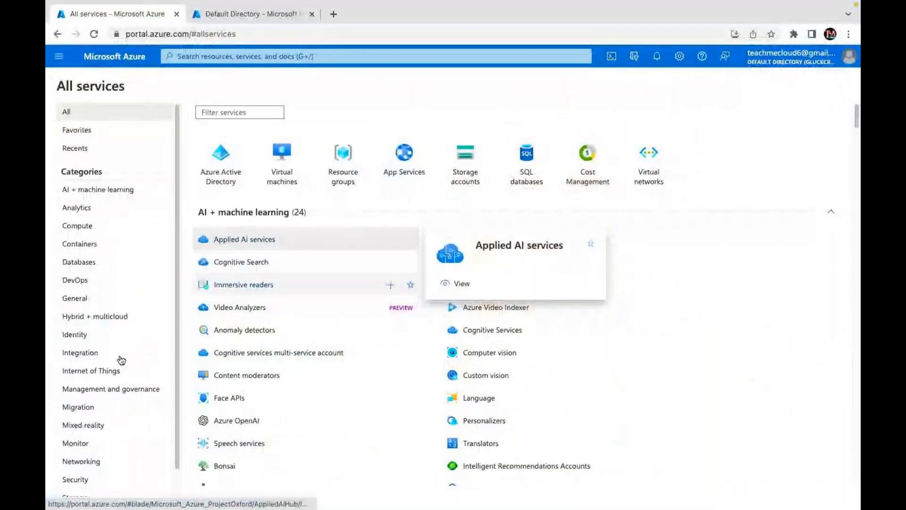
scroll(105, 307, "down", 1)
scroll(105, 307, "up", 1)
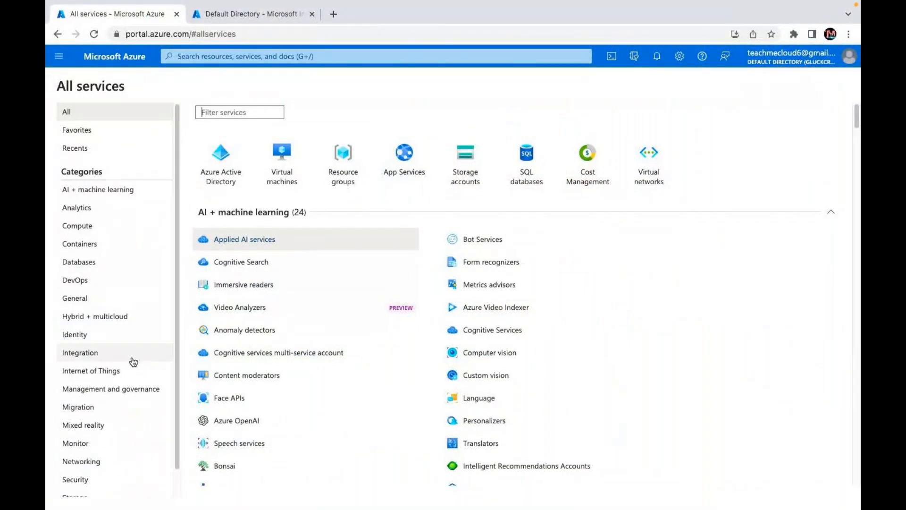
scroll(95, 406, "down", 1)
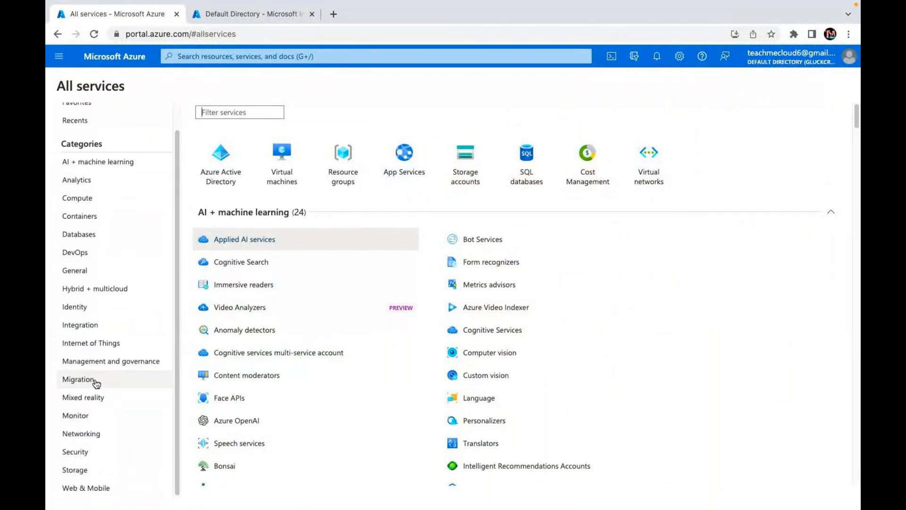
left_click(81, 453)
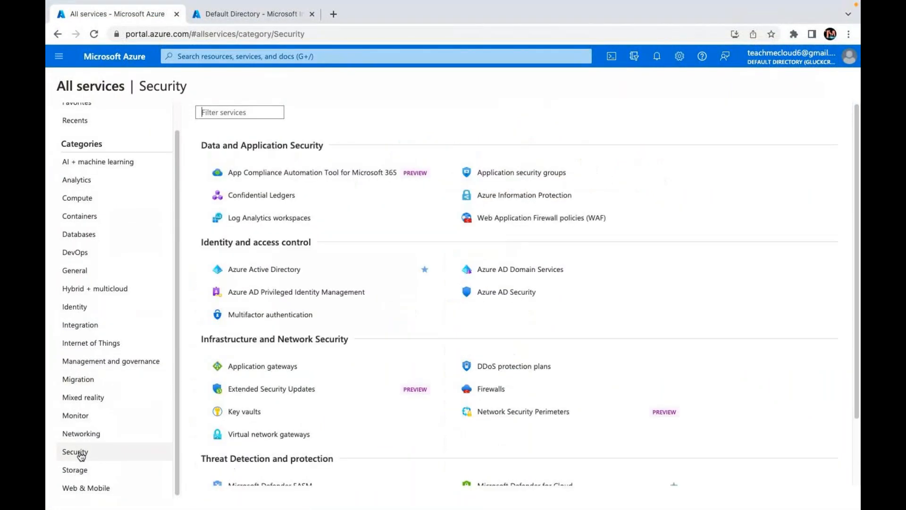
- Open Azure Active Directory and list all of its devices
left_click(275, 271)
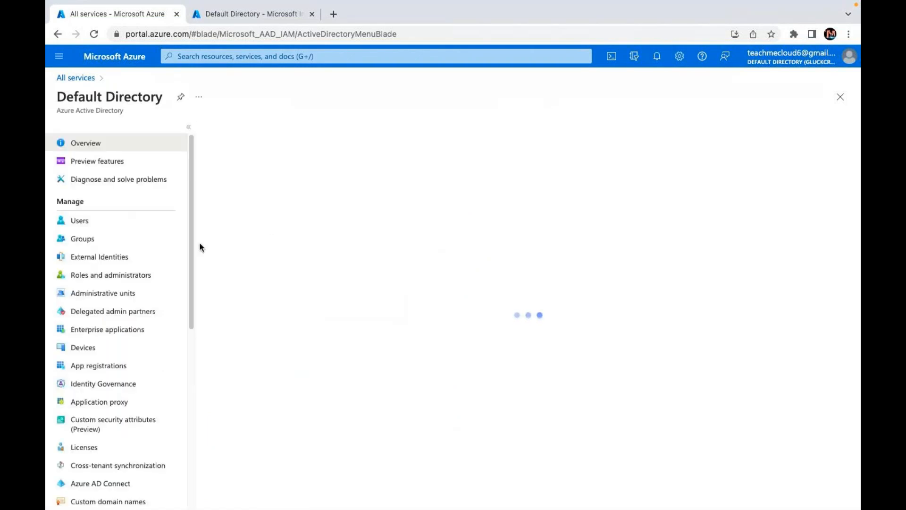
left_click(83, 349)
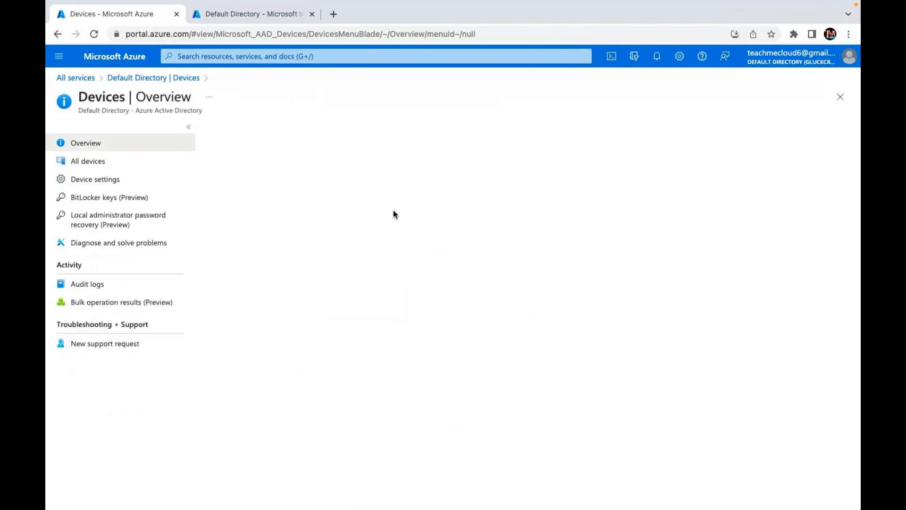
left_click(90, 161)
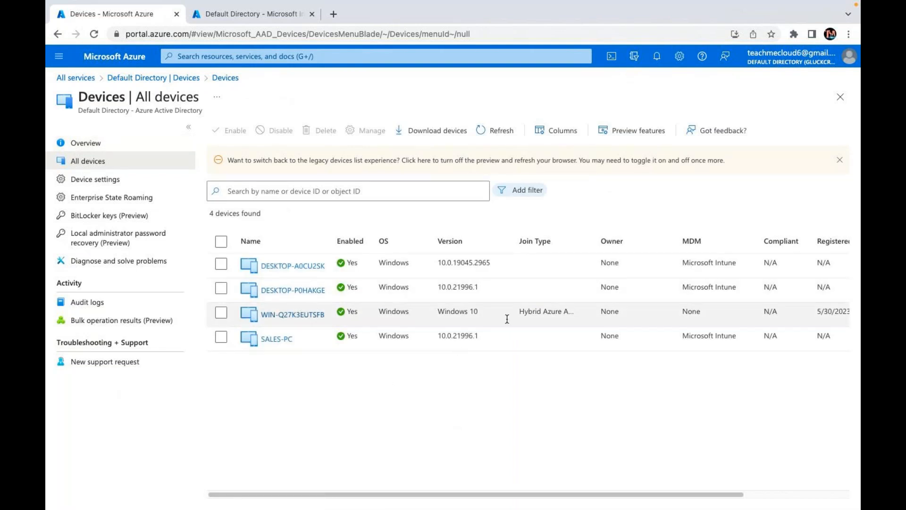
- Delete the SALES-PC device from the directory and confirm the permanent removal
key("ctrl+plus")
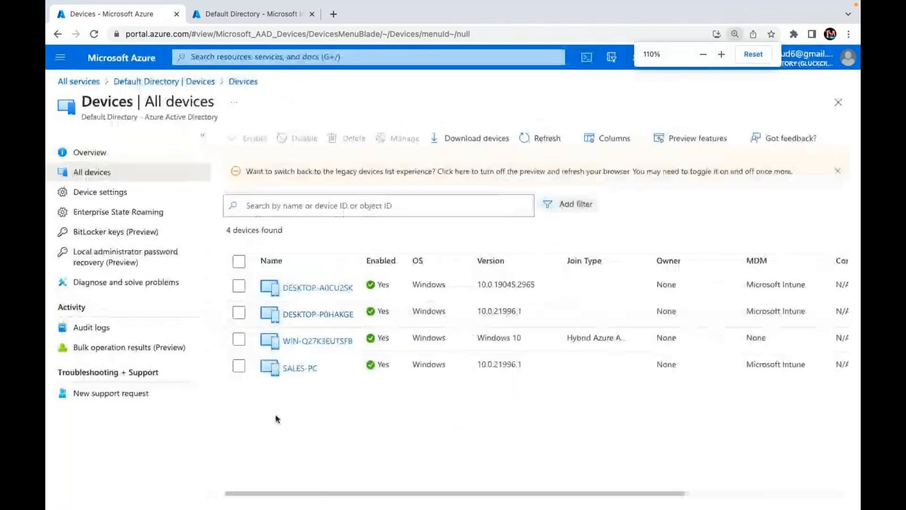
left_click(244, 367)
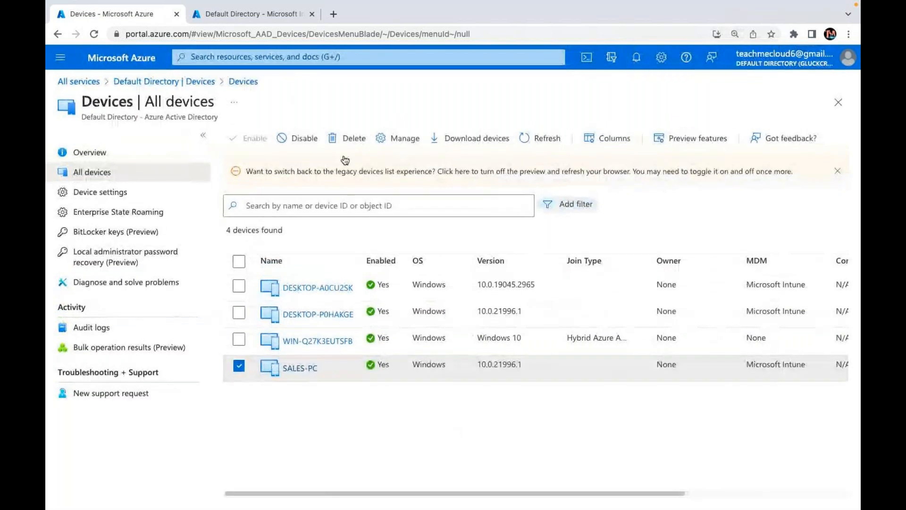
key("ctrl+plus")
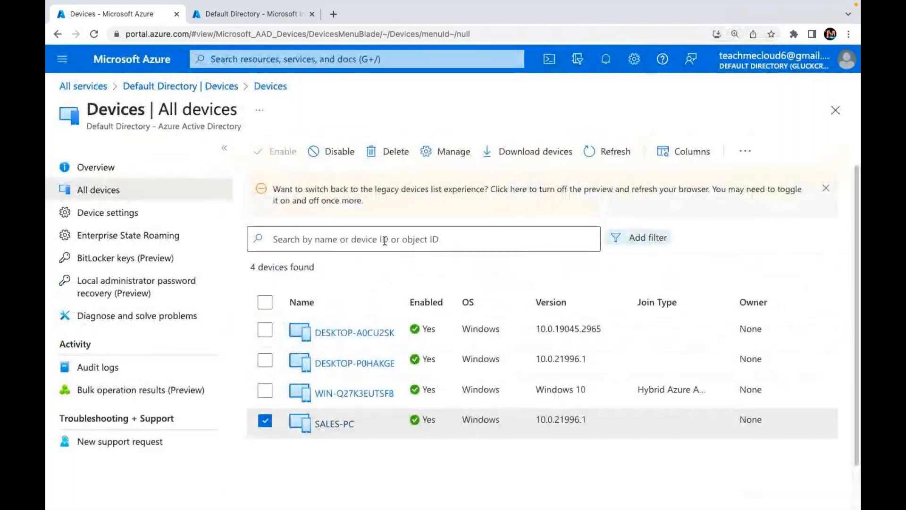
key("ctrl+plus")
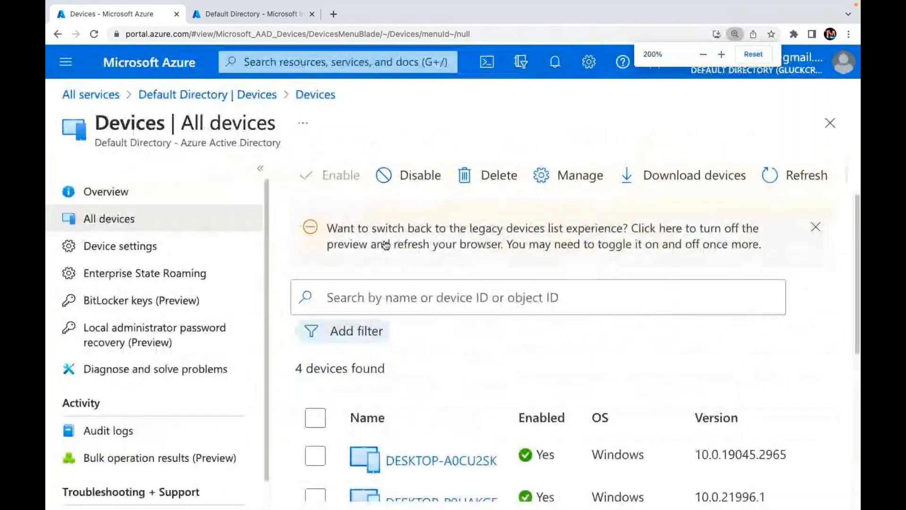
key("ctrl+plus")
key("ctrl+plus")
key("ctrl+minus")
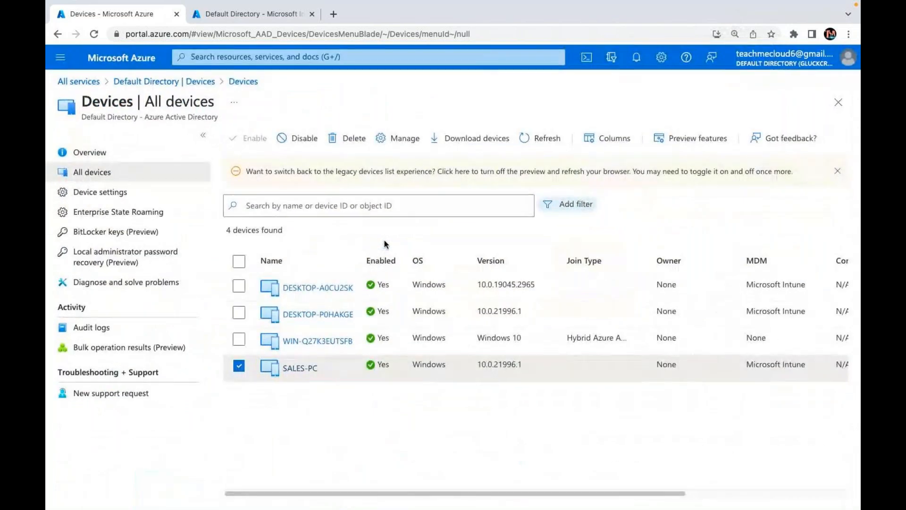
left_click(354, 140)
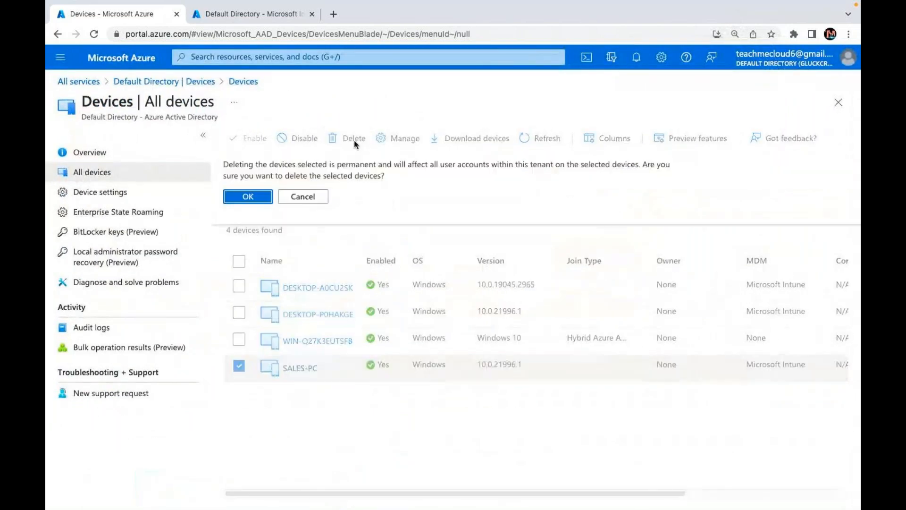
left_click(255, 202)
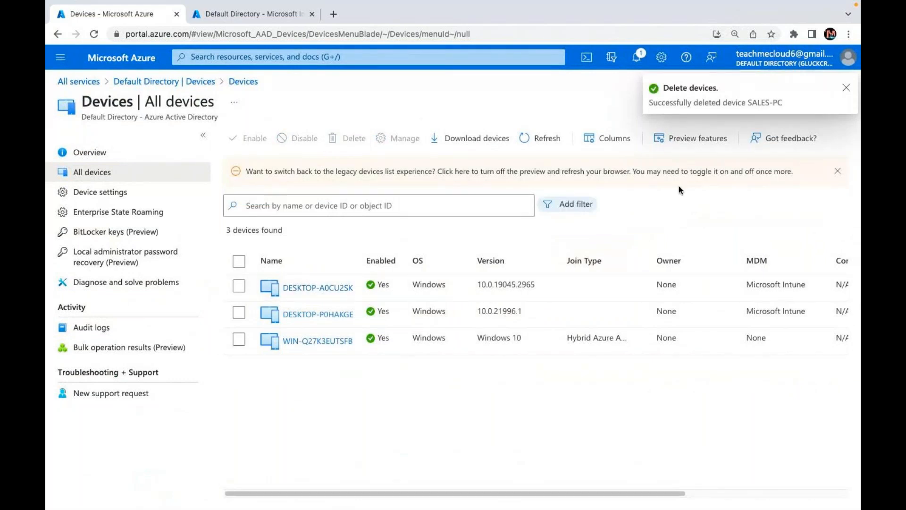
- Refresh the device list and examine the device details across its columns
left_click(552, 144)
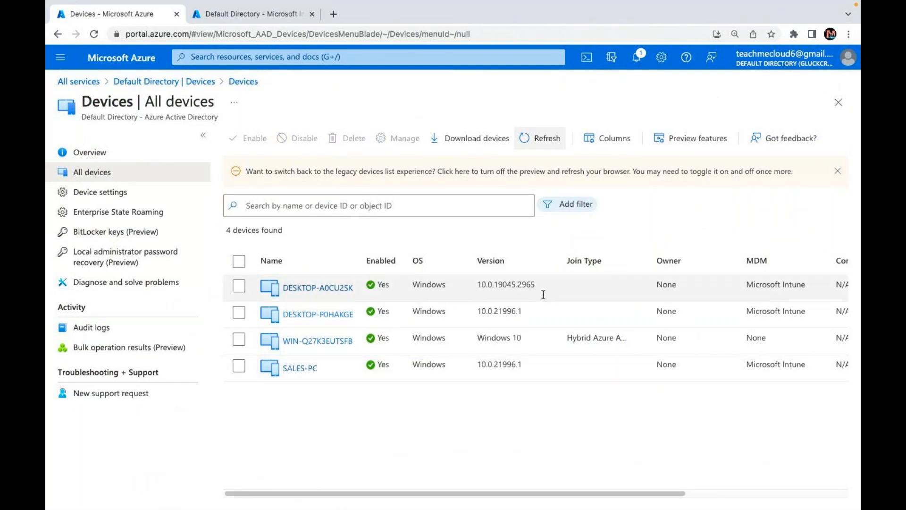
scroll(564, 370, "right", 5)
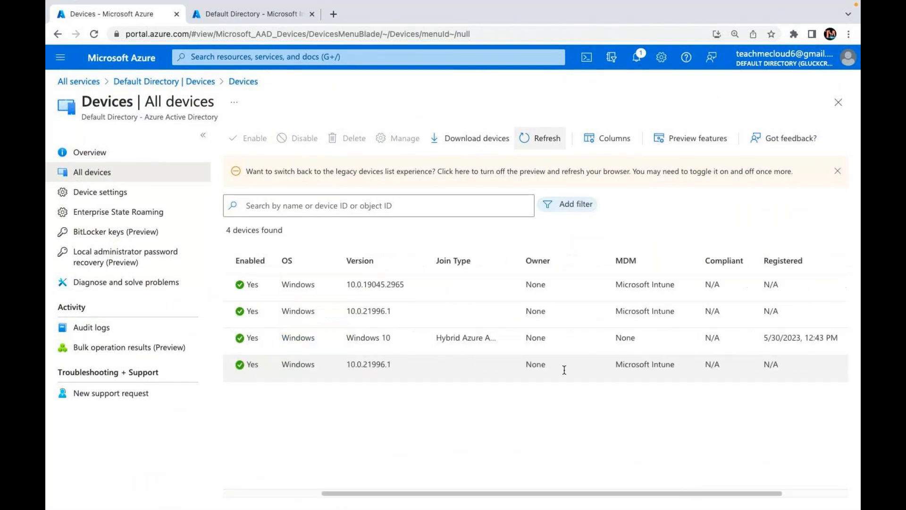
scroll(565, 369, "left", 5)
- Try to delete the SALES-PC device once more and dismiss the notification
left_click(239, 367)
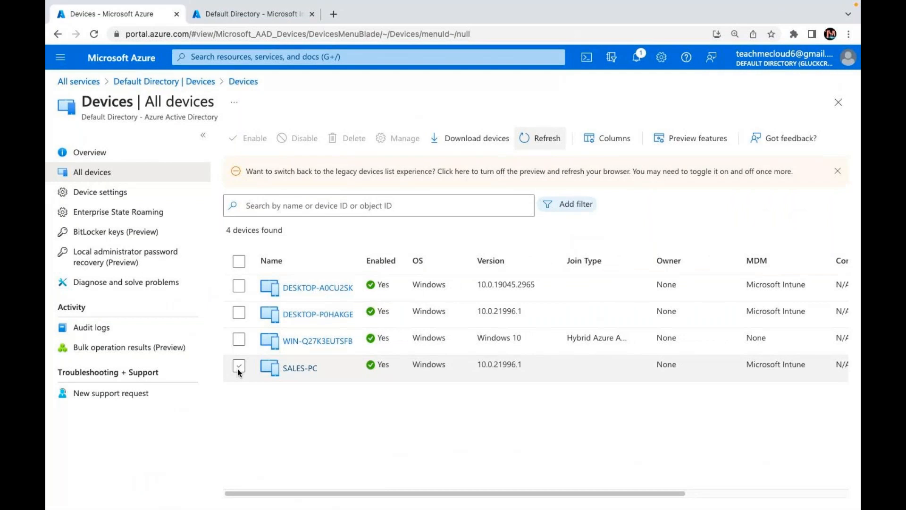
left_click(238, 368)
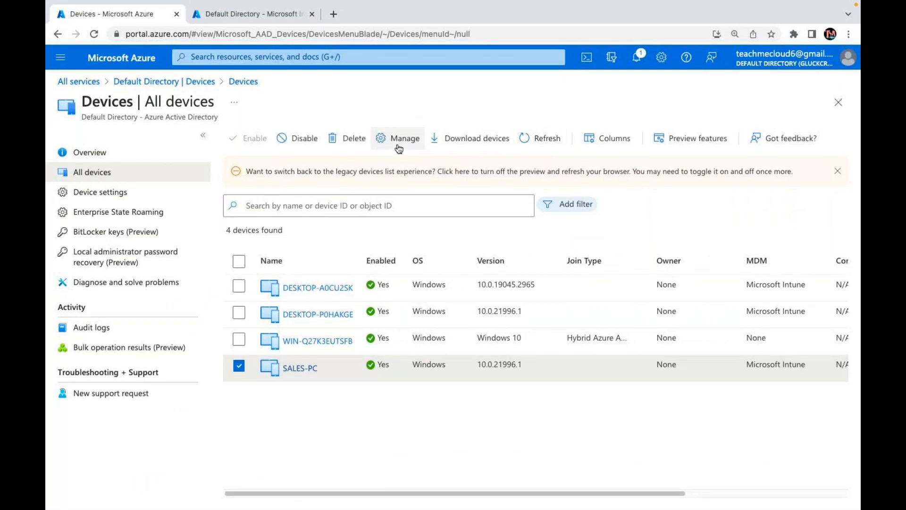
left_click(359, 140)
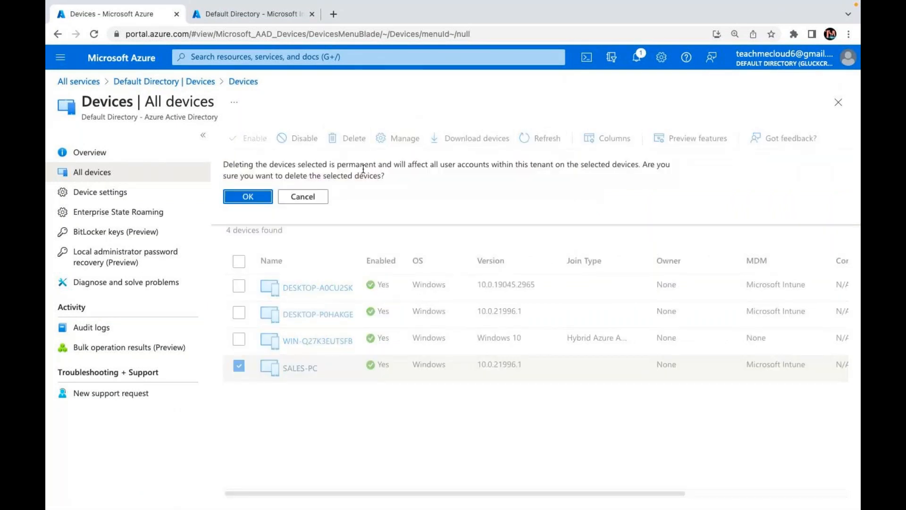
left_click(248, 196)
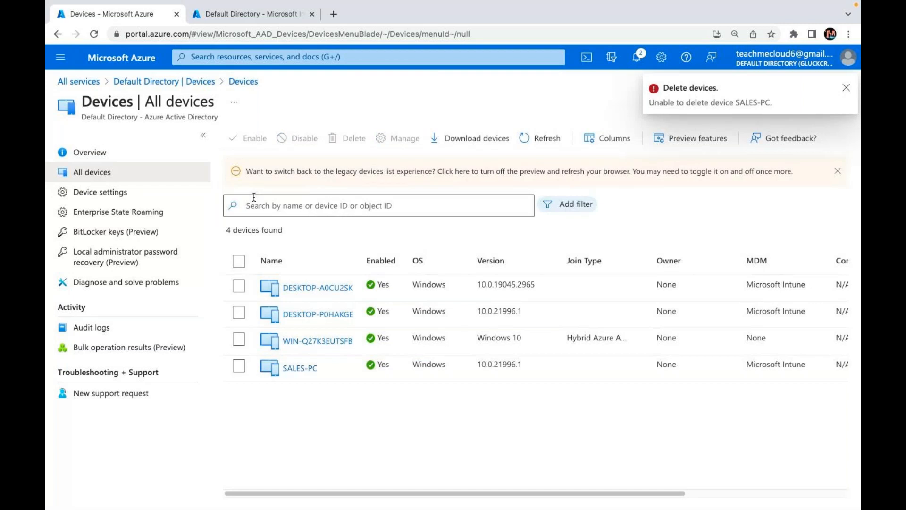
left_click(846, 89)
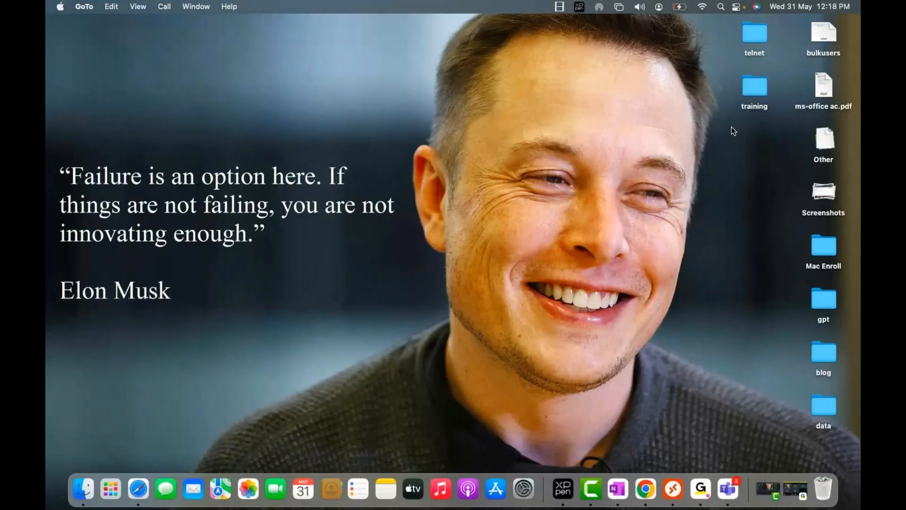
- Switch to Microsoft Remote Desktop and connect to the PC 192.168.1.2, accepting its unverified certificate
left_click(672, 489)
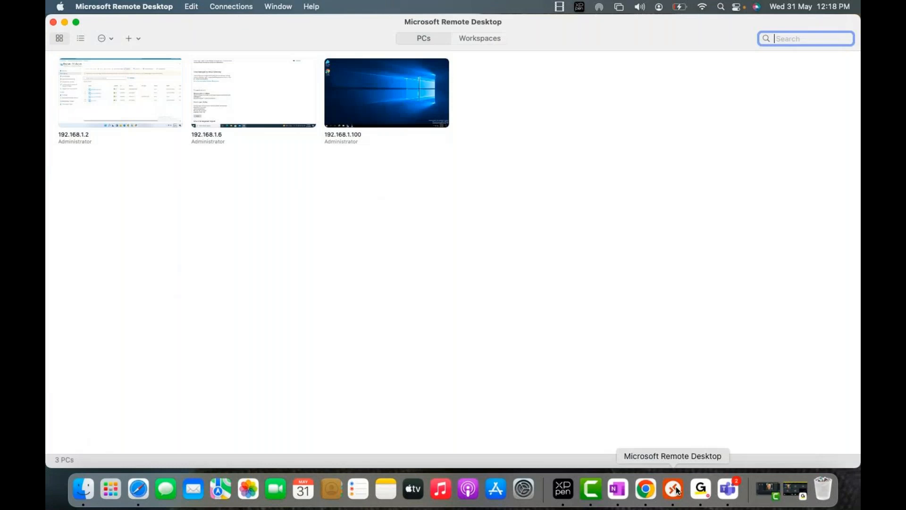
double_click(151, 111)
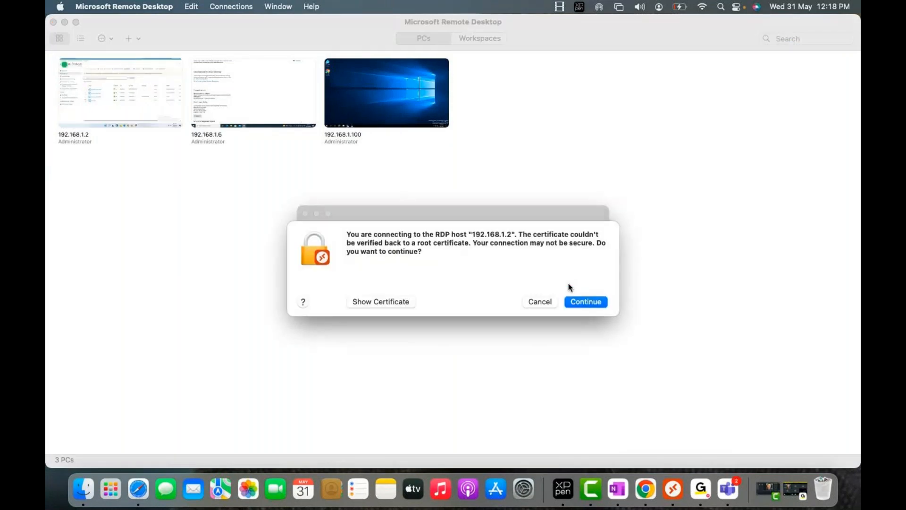
left_click(584, 302)
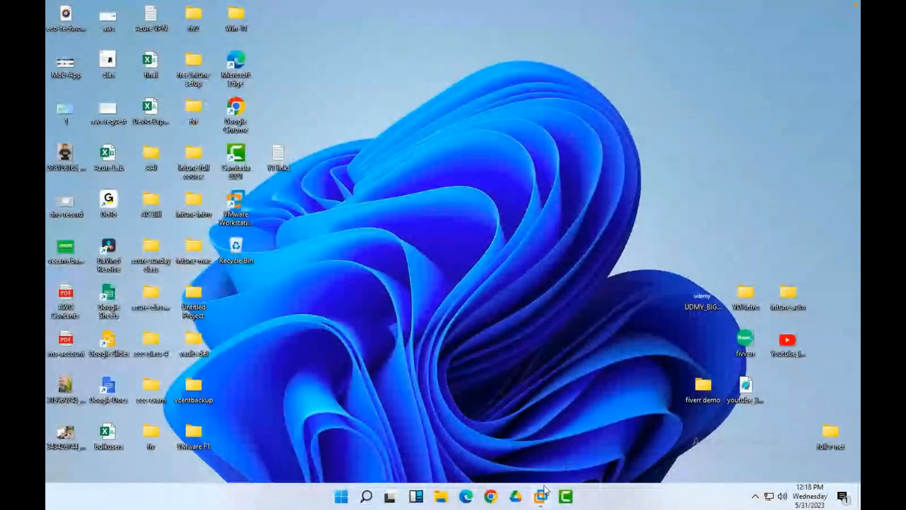
- Bring up the Windows-11 virtual machine in VMware Workstation on the remote PC and show it full screen
mouse_move(543, 496)
left_click(568, 443)
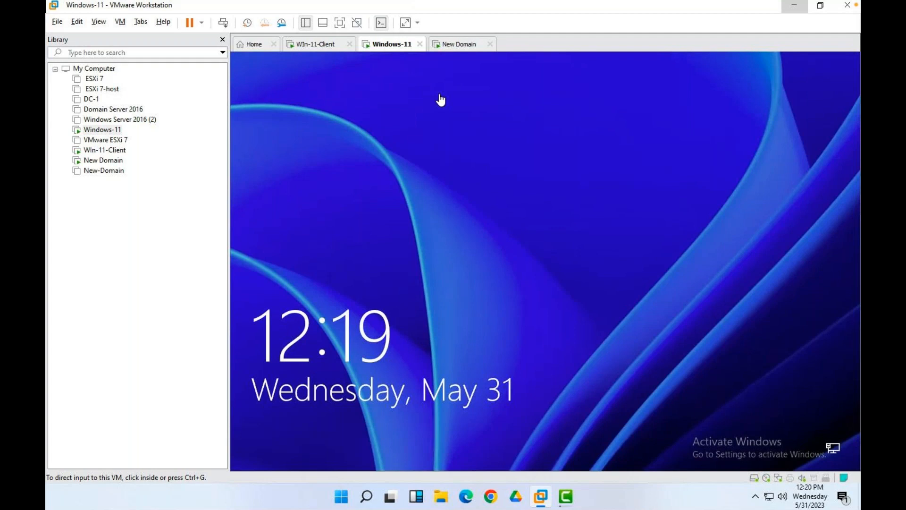
left_click(339, 23)
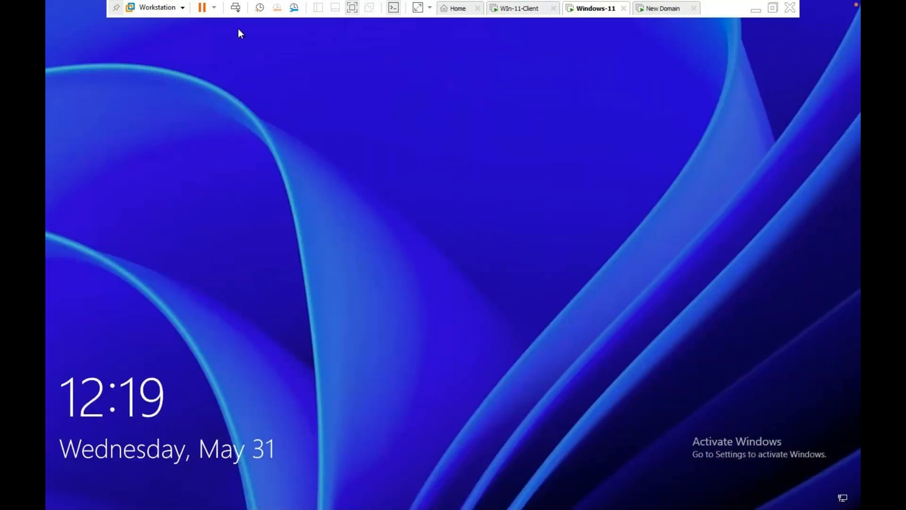
- Sign in to the Windows-11 virtual machine as Administrator with the account password
left_click(462, 149)
type("•••••••")
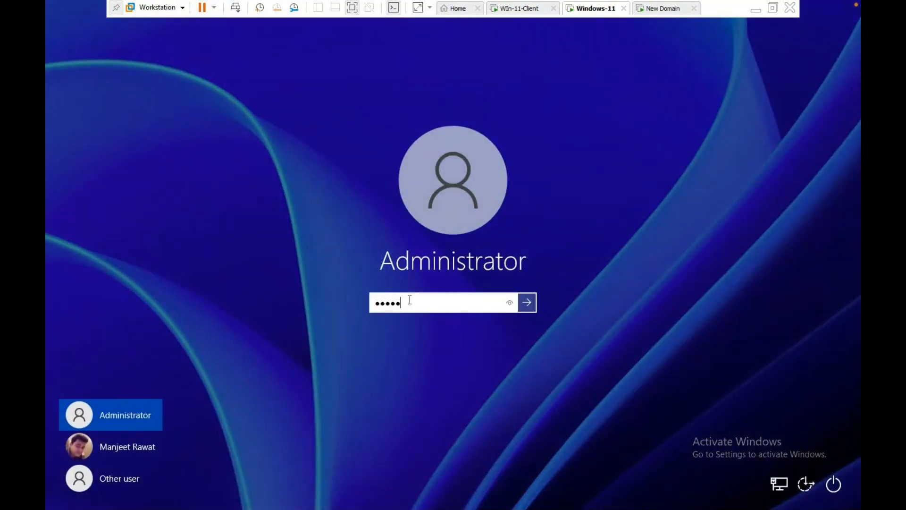
type("••")
key("Return")
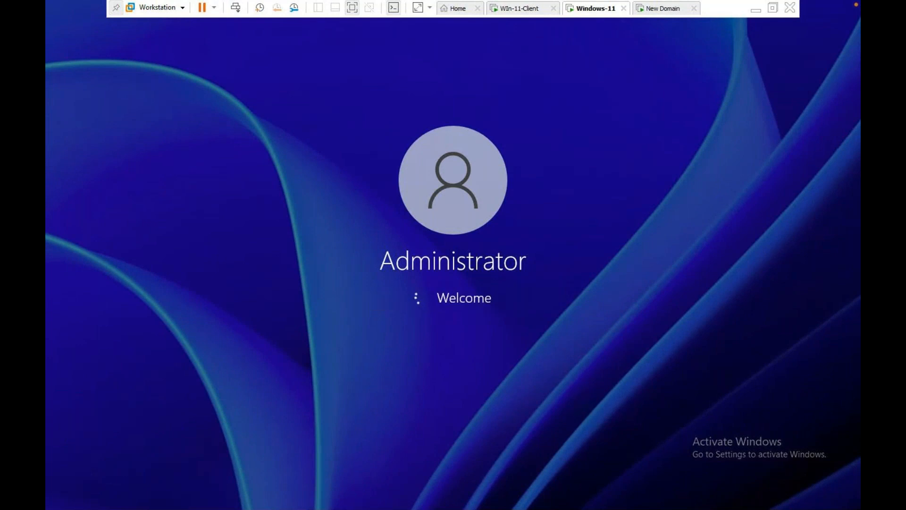
- Switch to the WIn-11-Client virtual machine, unlock it and sign in as Administrator with the account password
left_click(523, 12)
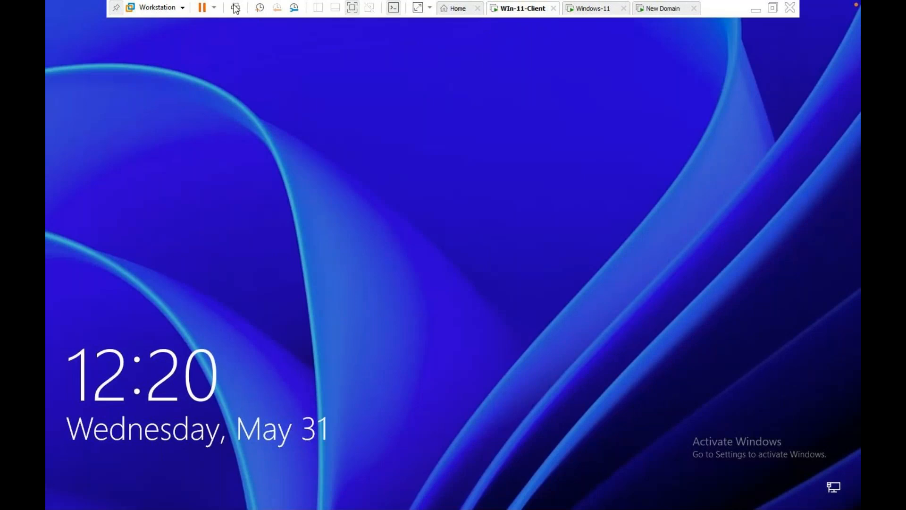
left_click(235, 8)
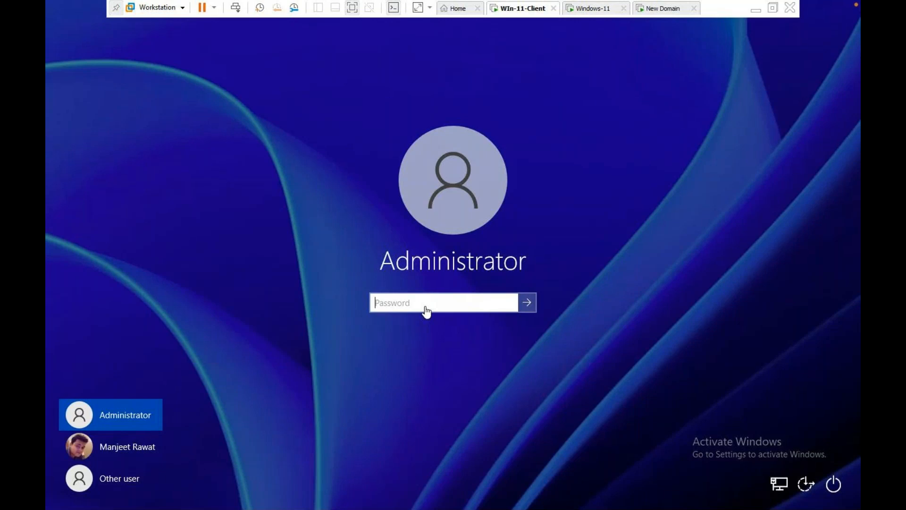
type("•••••••••••")
key("Return")
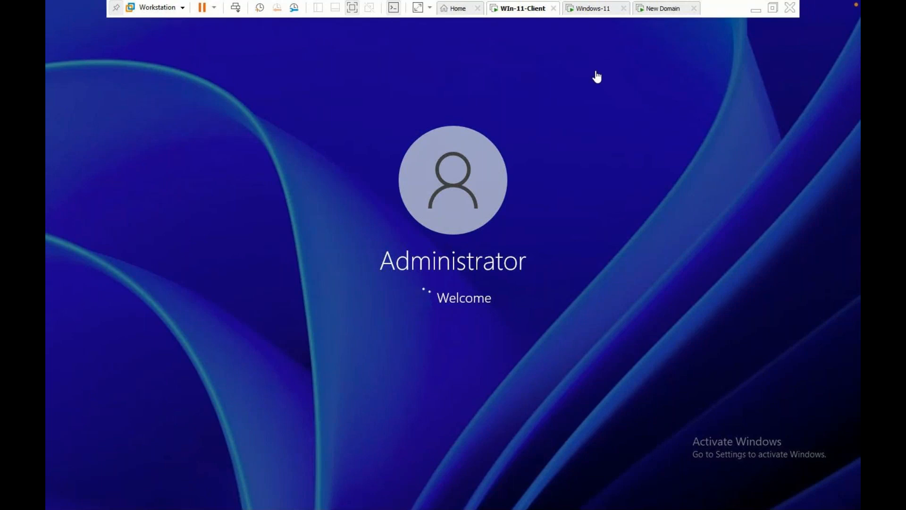
- Switch to the Windows-11 virtual machine and open its Access work or school account settings
left_click(599, 12)
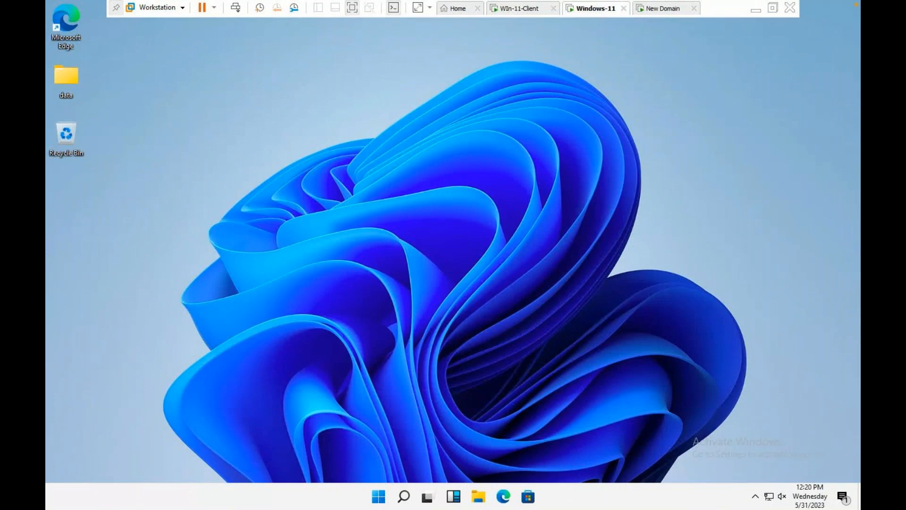
right_click(379, 496)
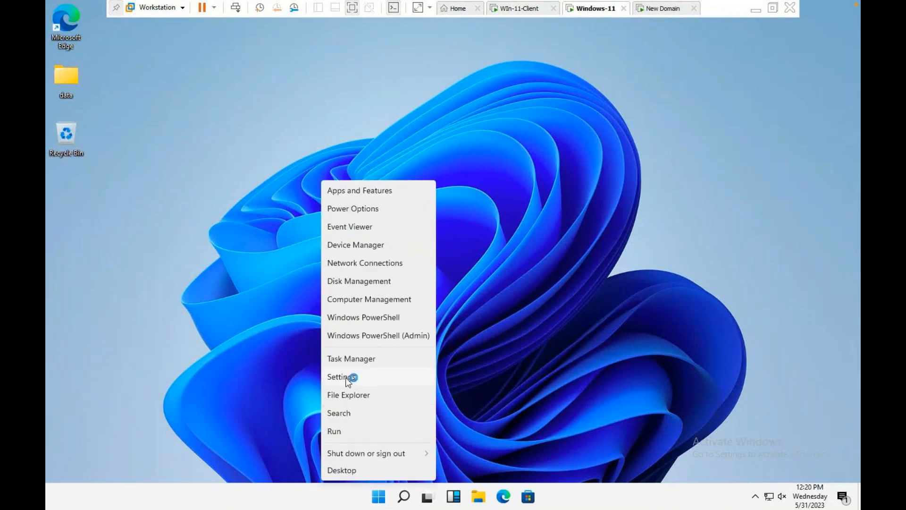
left_click(348, 378)
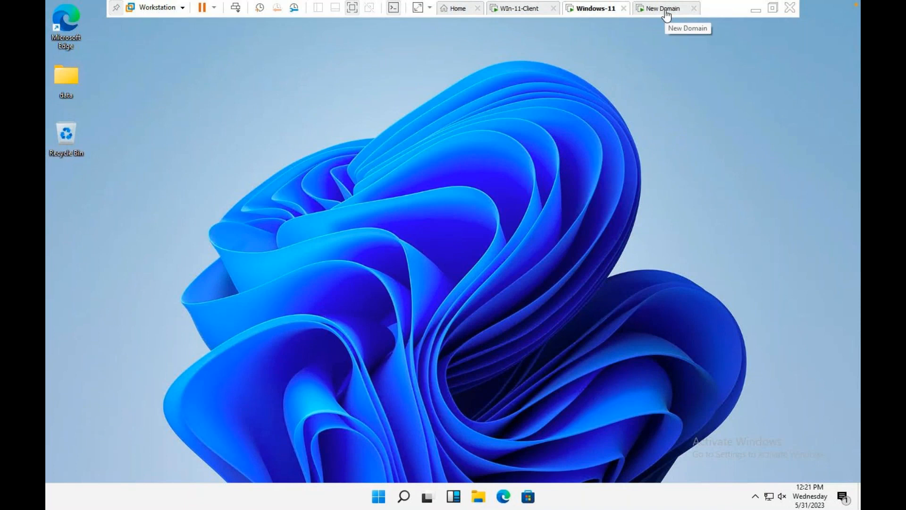
right_click(542, 125)
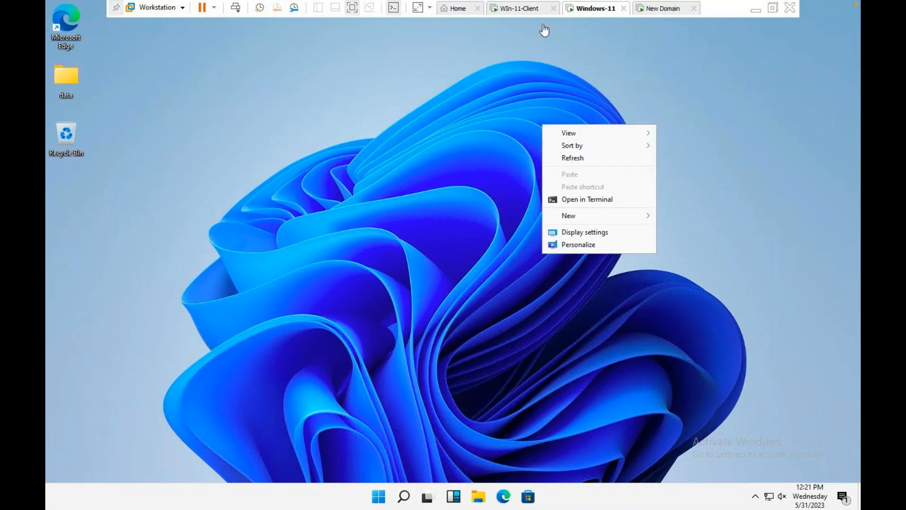
left_click(576, 158)
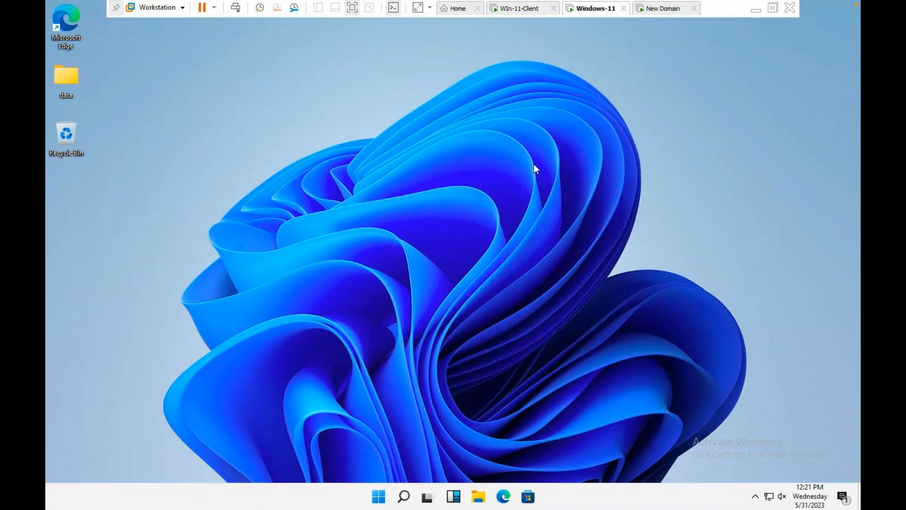
key("ctrl+alt+Delete")
right_click(381, 498)
left_click(345, 377)
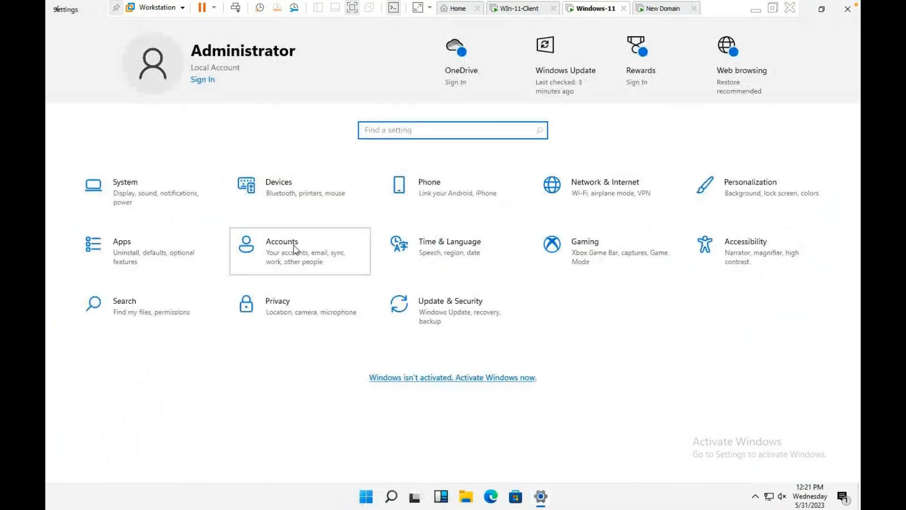
left_click(278, 241)
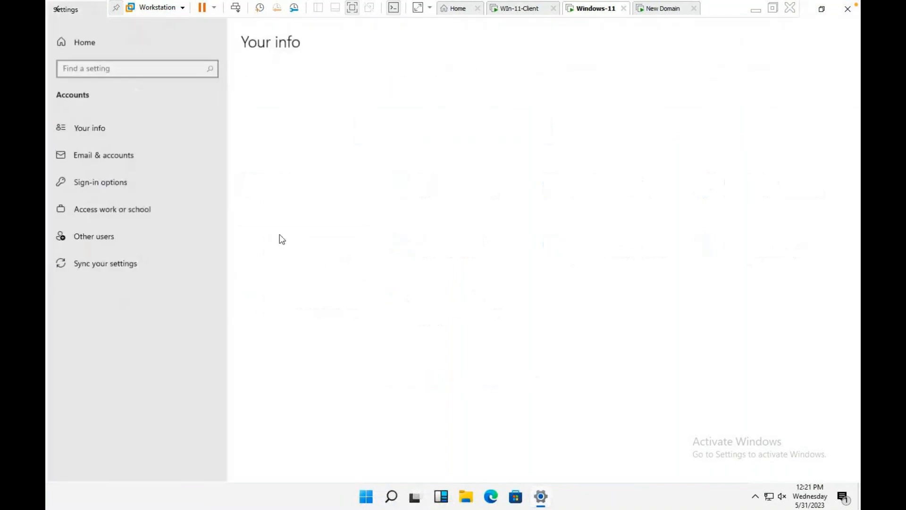
left_click(119, 210)
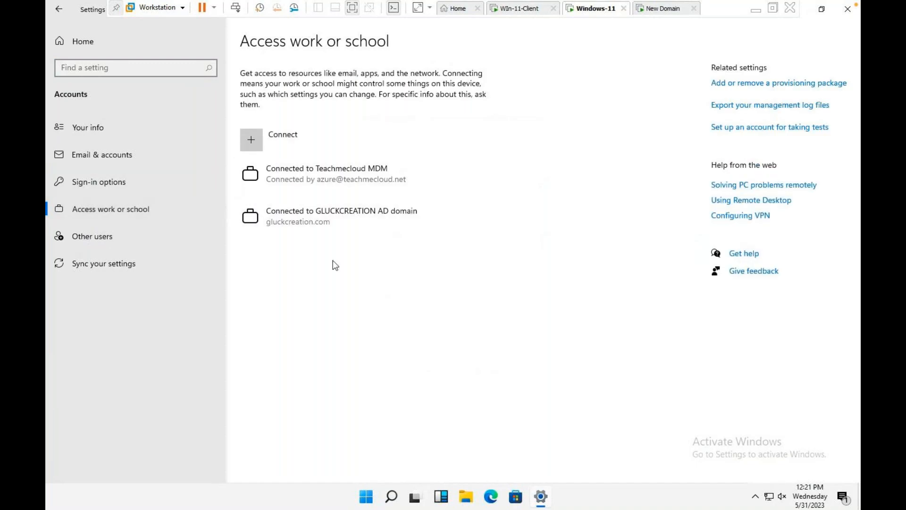
- Disconnect the Teachmecloud MDM account from the Windows-11 virtual machine and confirm its removal
left_click(311, 208)
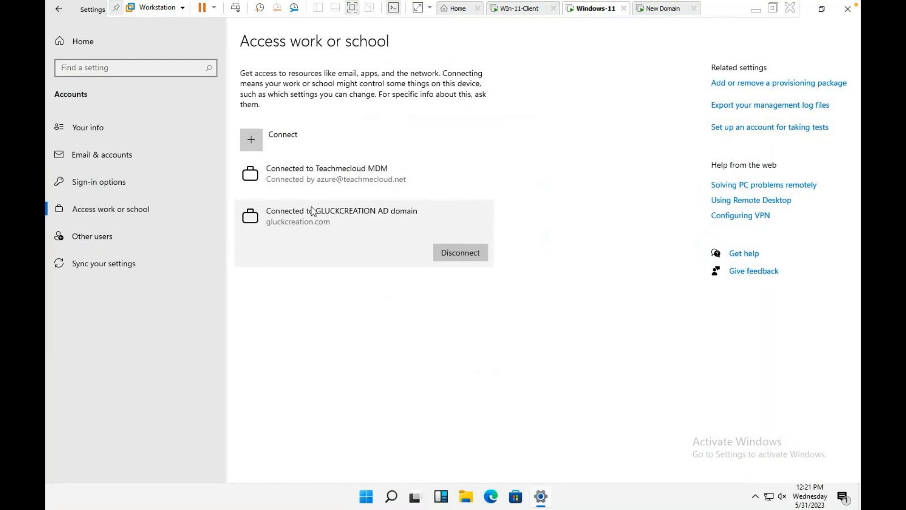
left_click(299, 183)
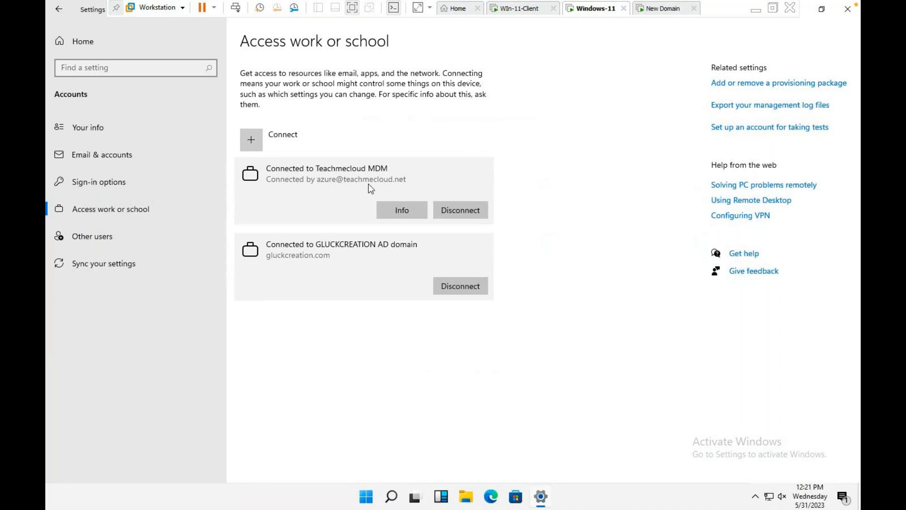
left_click(456, 208)
left_click(502, 182)
- Switch to the WIn-11-Client virtual machine and open its Access work or school account settings
left_click(523, 9)
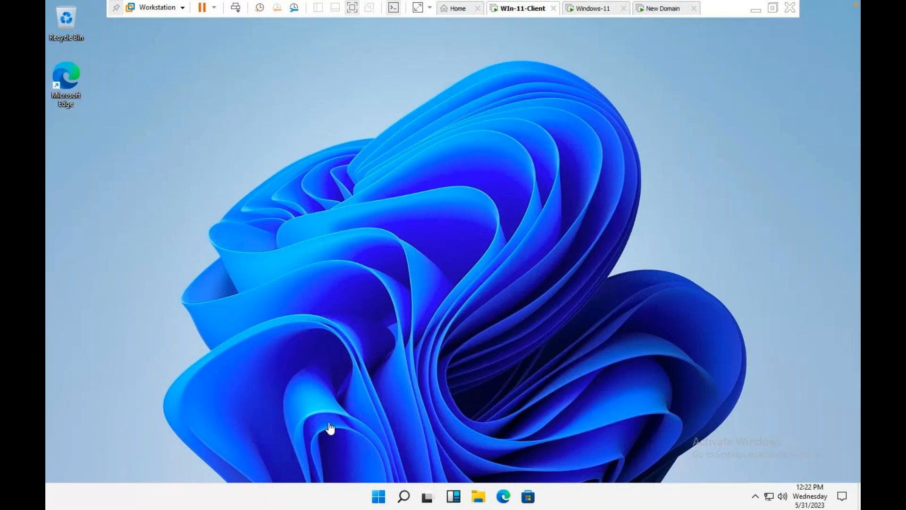
right_click(377, 498)
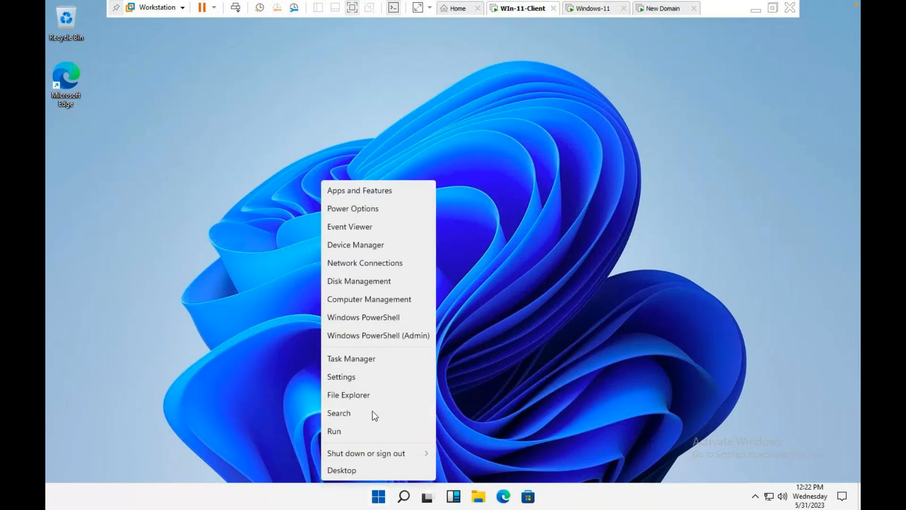
left_click(362, 374)
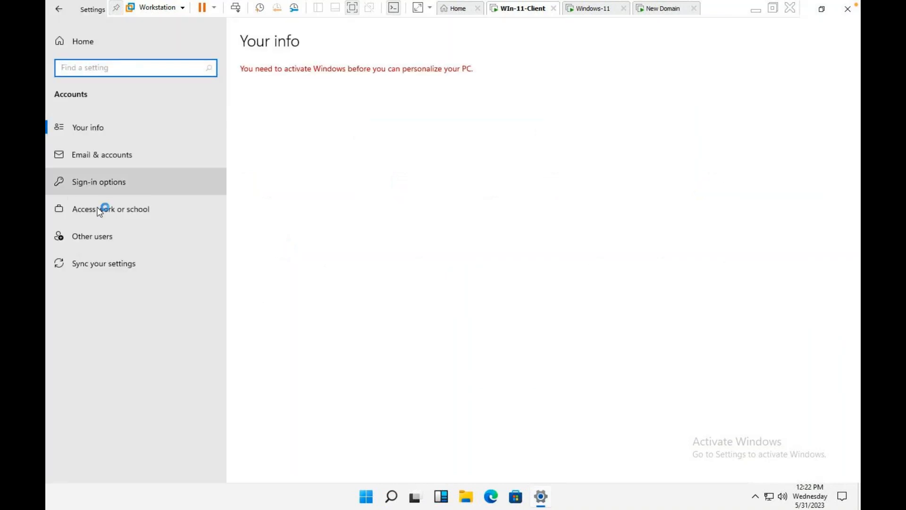
left_click(98, 208)
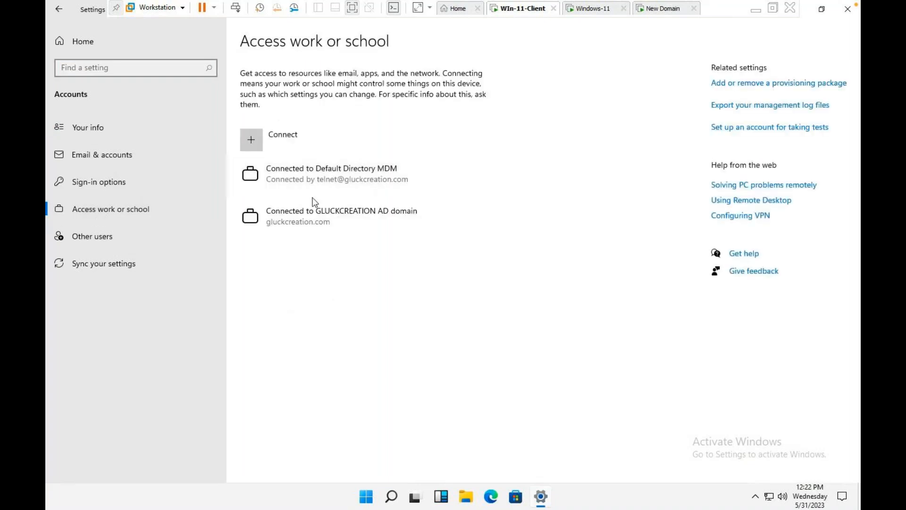
- Disconnect the Default Directory MDM account from WIn-11-Client, confirm its removal and check the connections on Windows-11
left_click(370, 175)
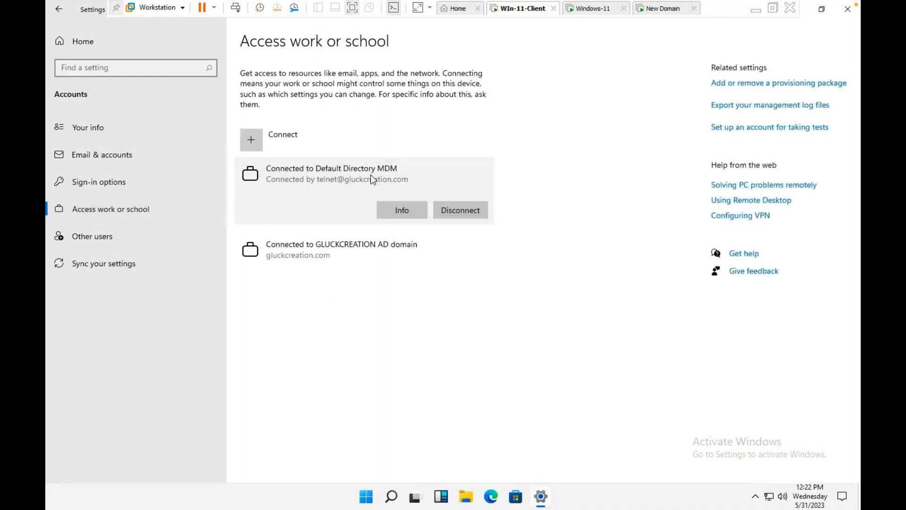
left_click(453, 210)
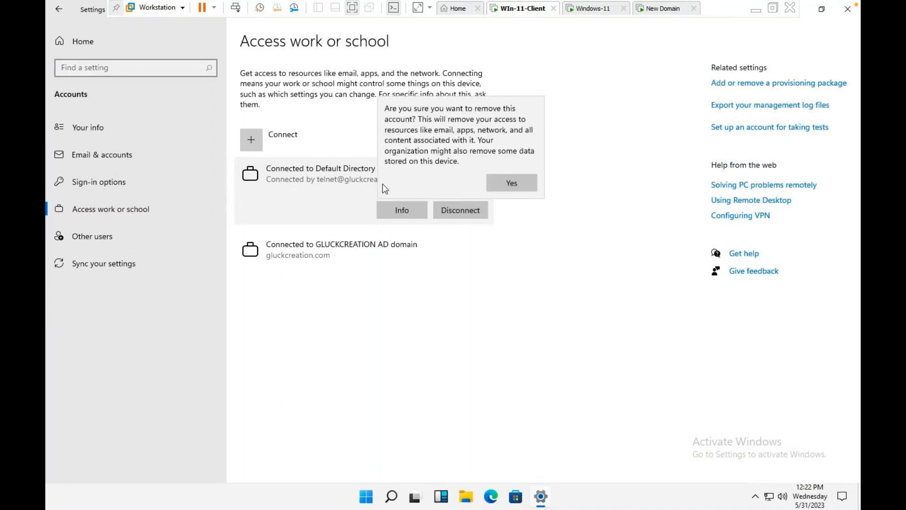
left_click(517, 180)
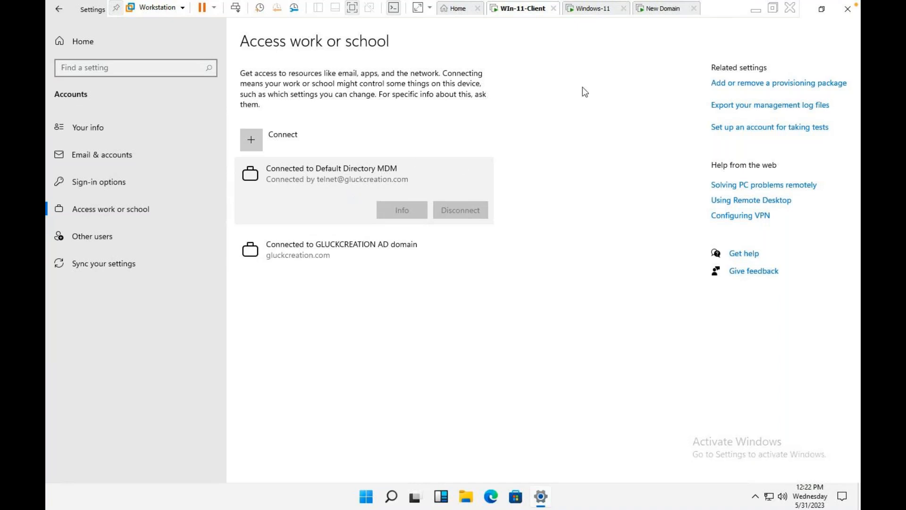
left_click(589, 14)
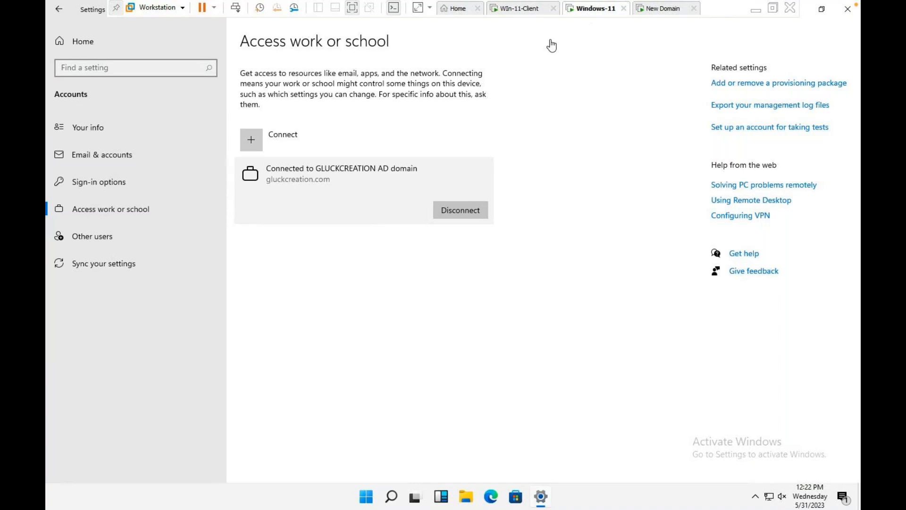
left_click(536, 11)
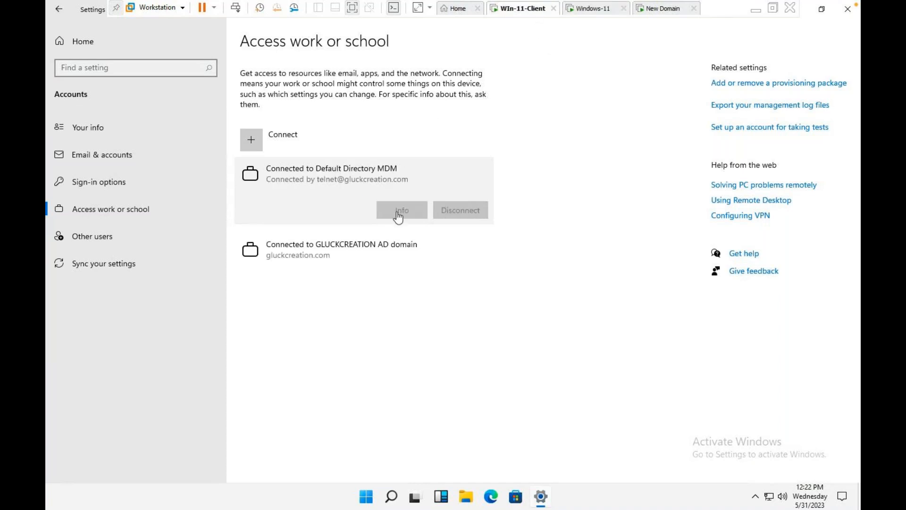
- Switch to the New Domain virtual machine, unlock it and sign in as GLUCKCREATION\Administrator with the account password
left_click(667, 14)
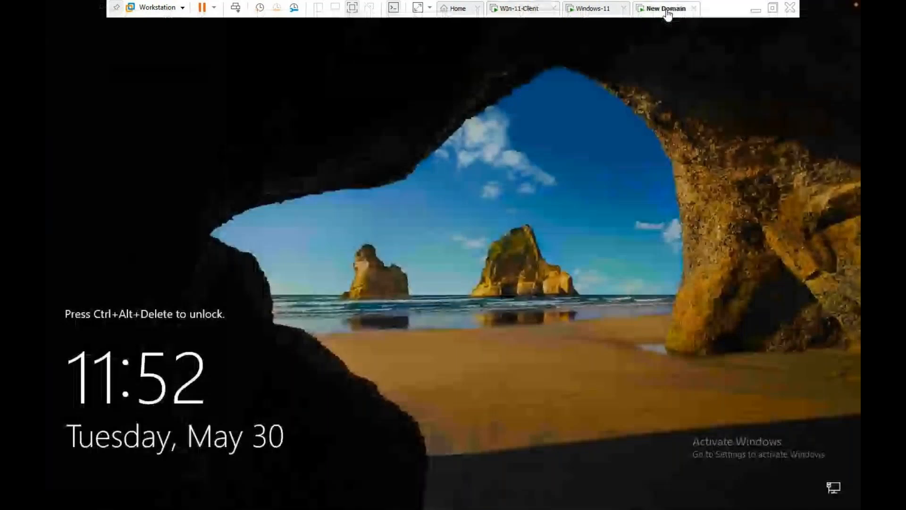
left_click(236, 8)
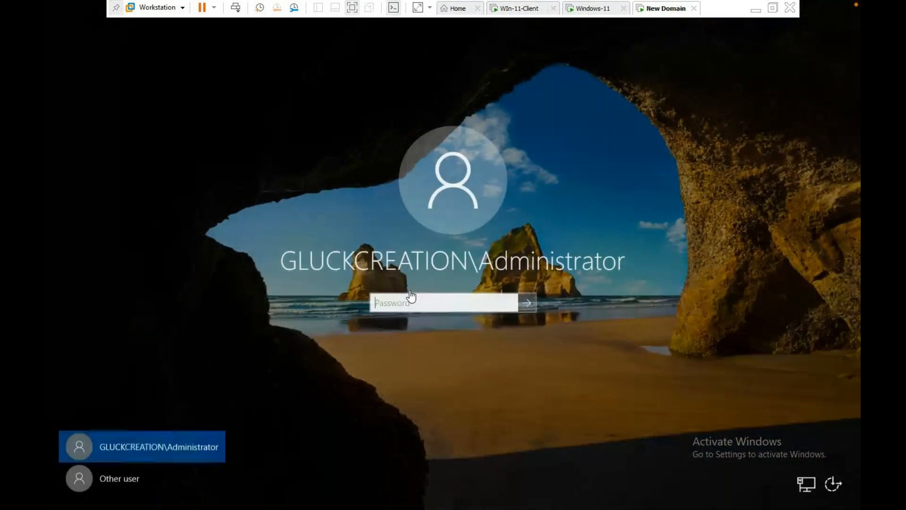
type("P")
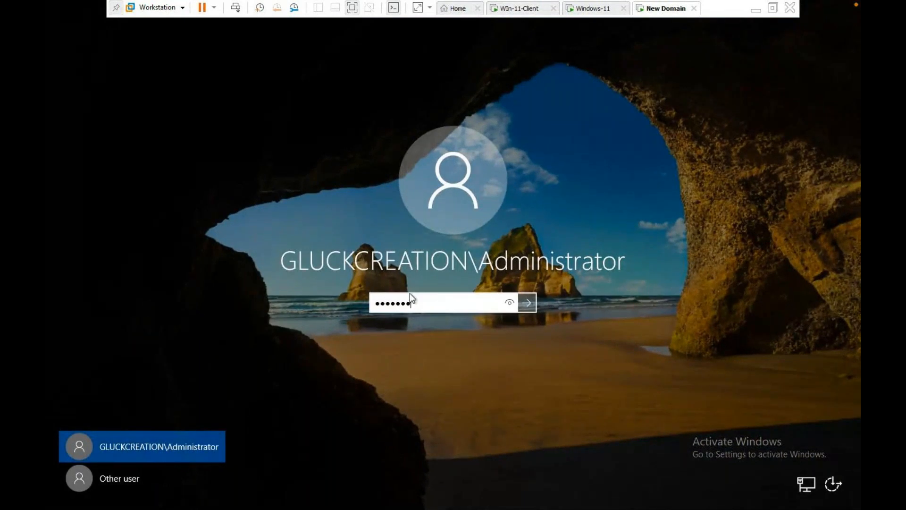
key("Return")
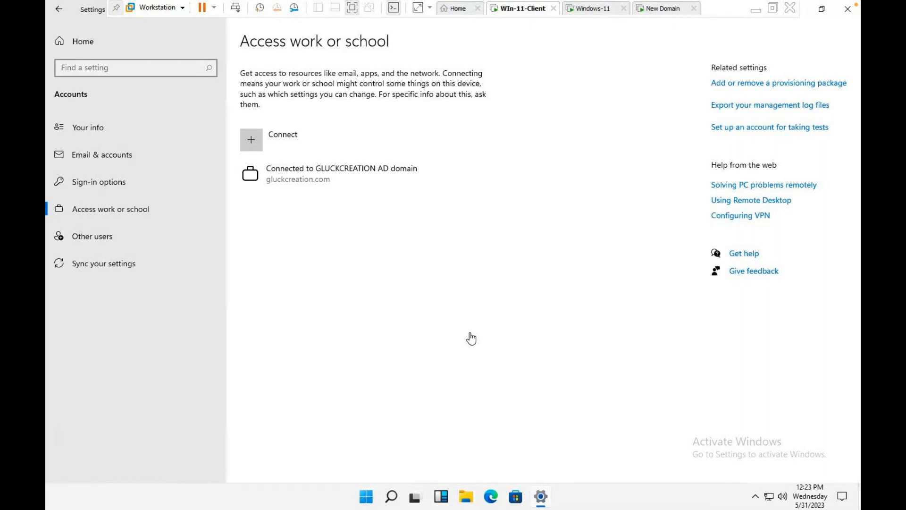
- Check the remaining work or school connections on Windows-11 and WIn-11-Client and return to New Domain
left_click(604, 10)
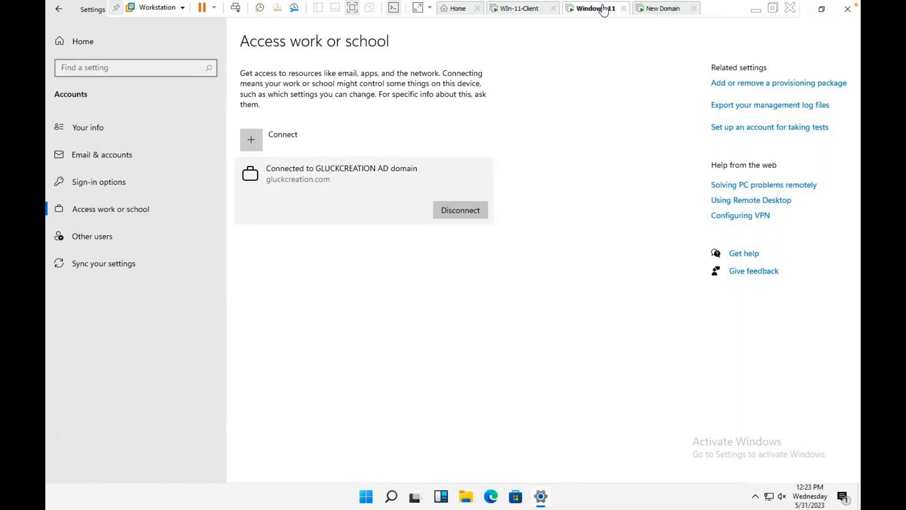
left_click(520, 10)
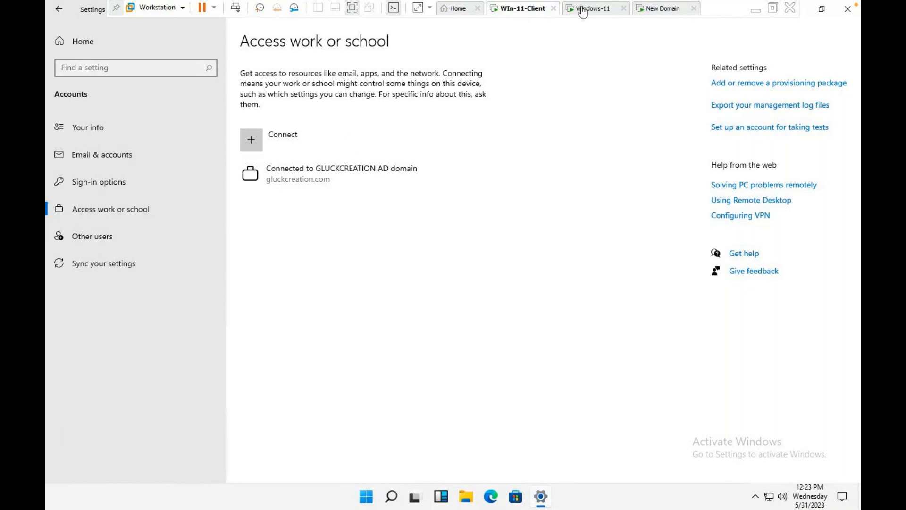
left_click(663, 10)
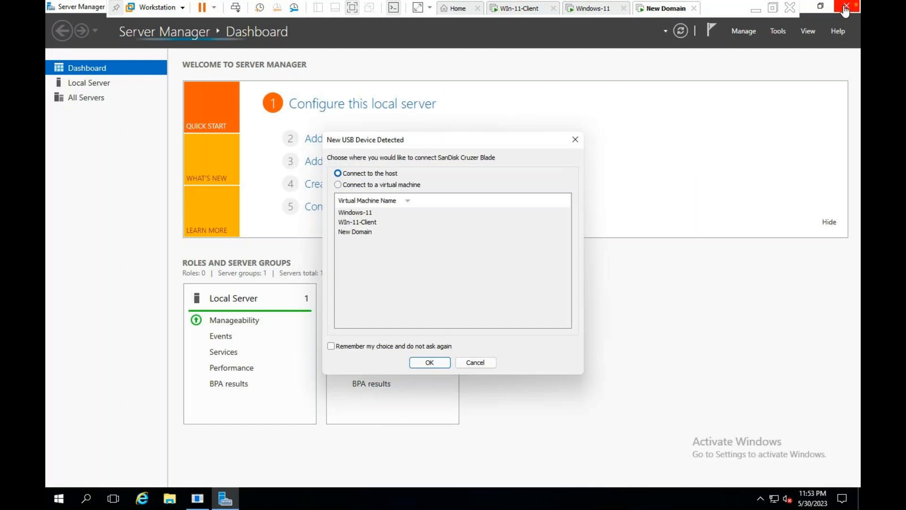
- Clear the New Domain desktop by dismissing the USB device prompt, Server Manager and the Shutdown Event Tracker, and refresh it
left_click(478, 362)
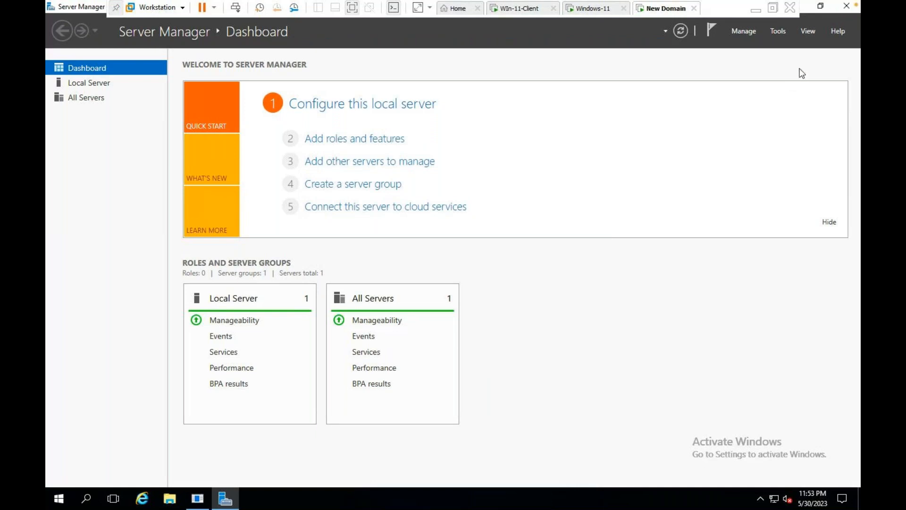
left_click(847, 7)
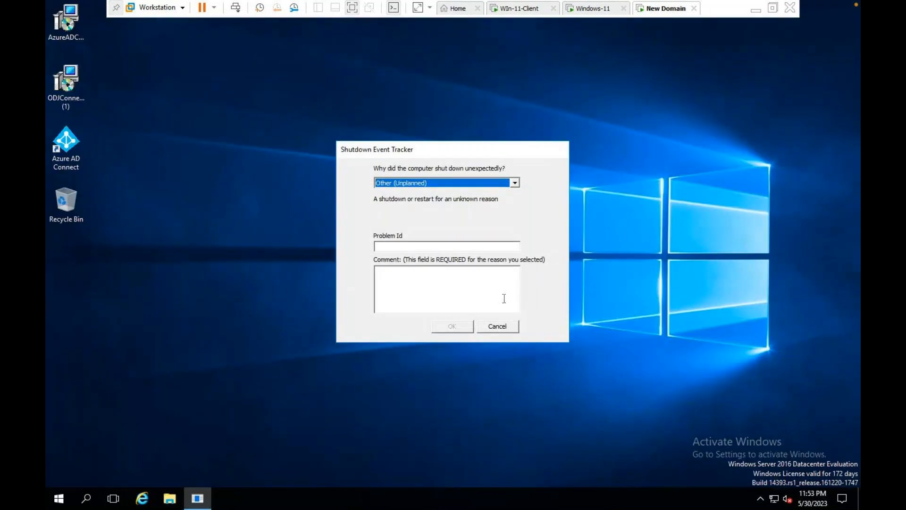
left_click(498, 324)
right_click(261, 190)
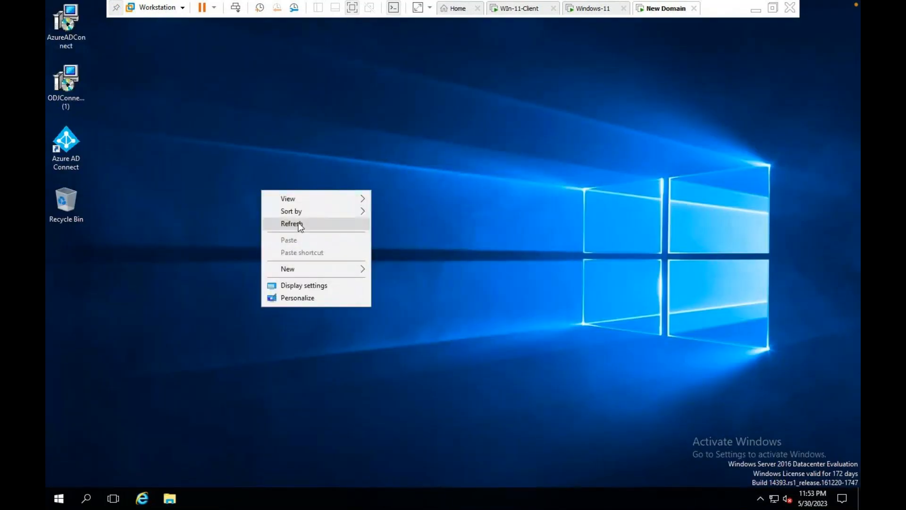
left_click(298, 222)
right_click(298, 222)
left_click(323, 257)
- Launch Azure AD Connect from the New Domain desktop
double_click(78, 146)
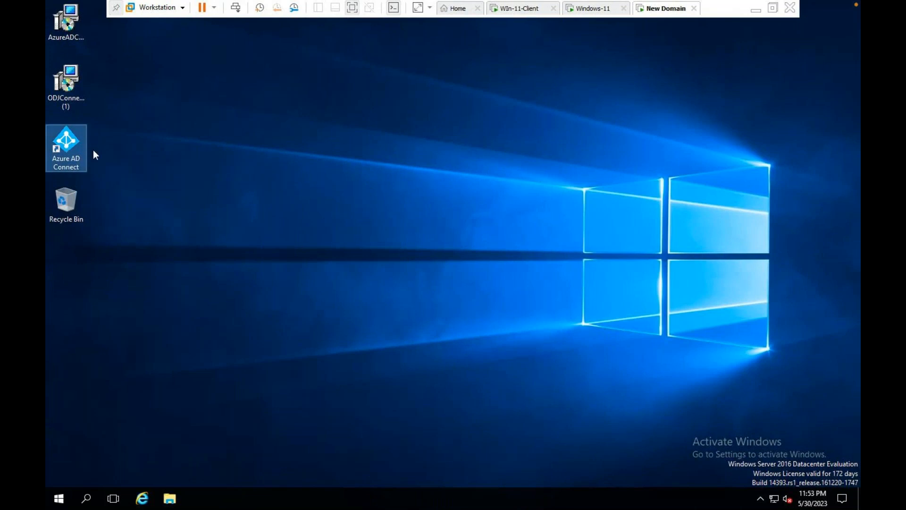
right_click(67, 146)
left_click(113, 151)
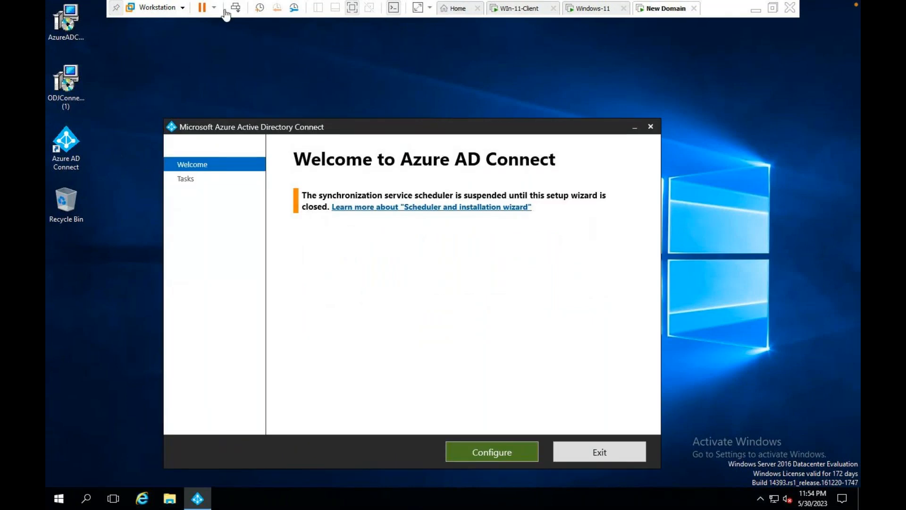
- Start the Configure device options task and continue past its overview to the Azure AD connection page
left_click(495, 449)
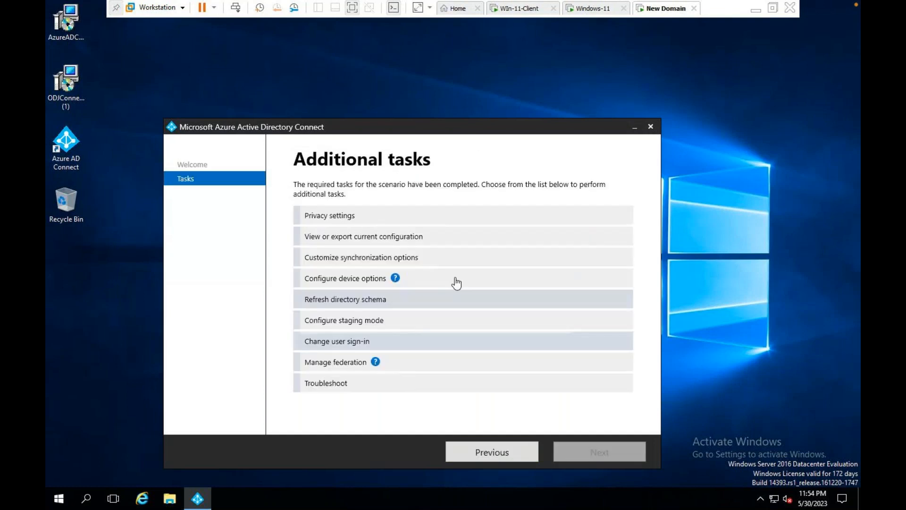
left_click(353, 283)
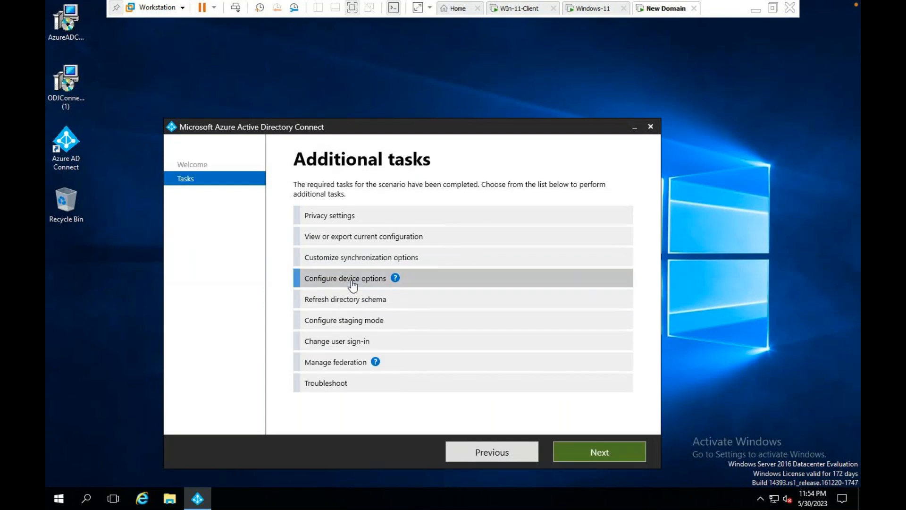
left_click(605, 451)
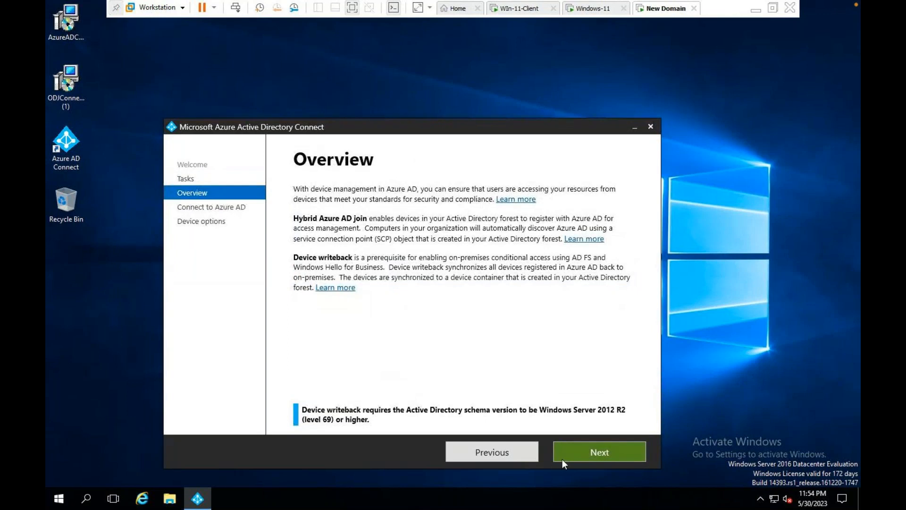
left_click(597, 452)
- Enter the Azure AD administrator's account password and submit the prefilled credentials
left_click(346, 259)
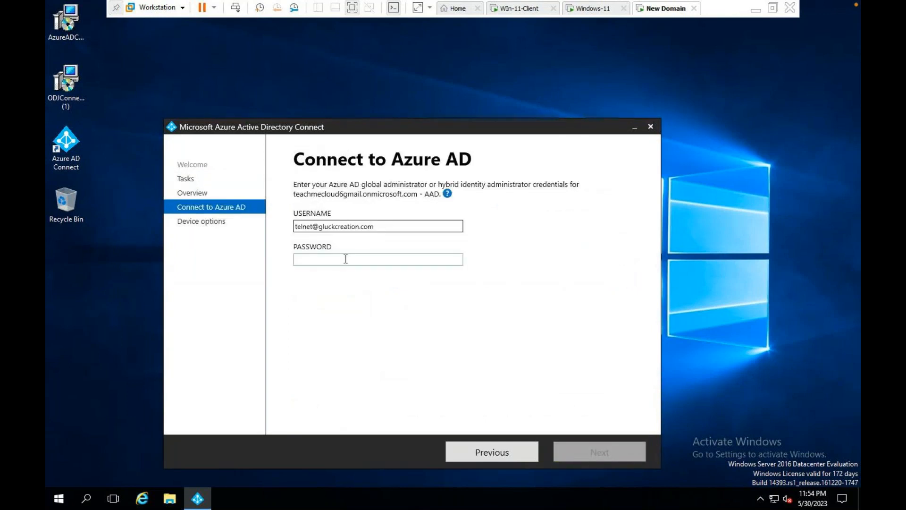
type("••••••")
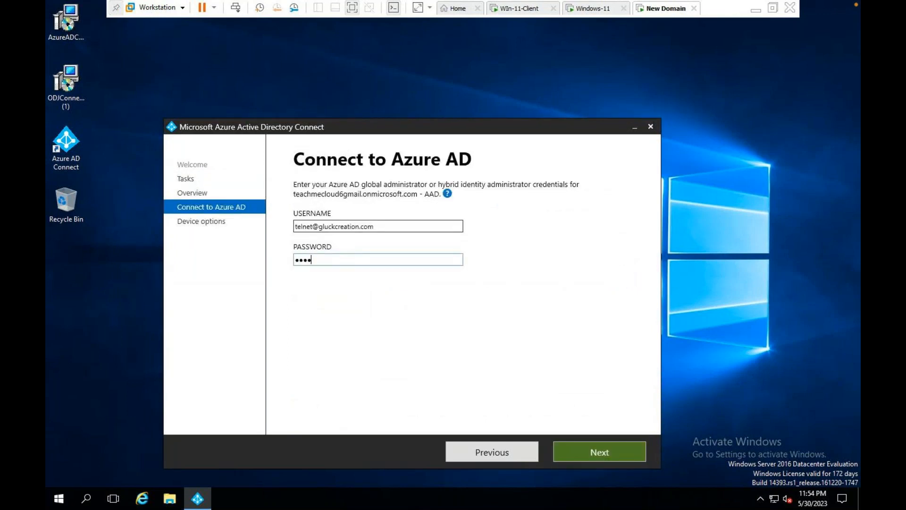
type("•••")
key("Return")
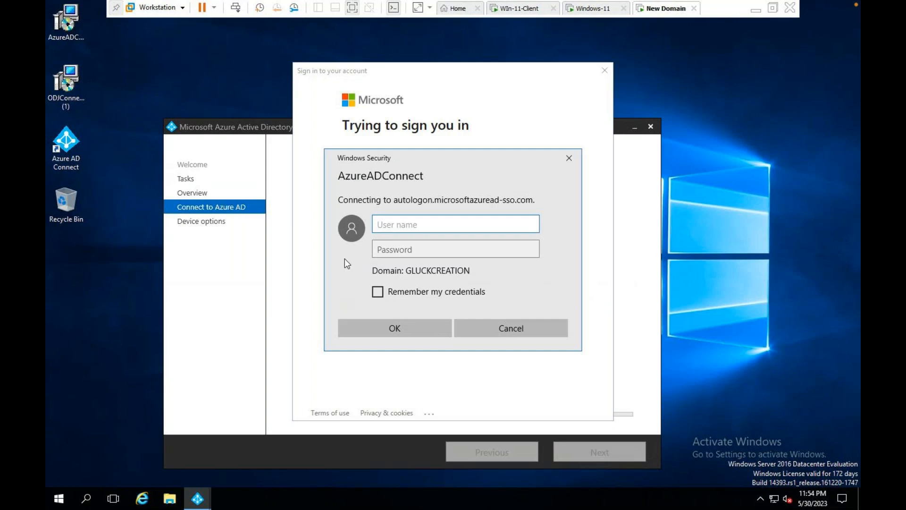
- Authenticate the Windows Security prompt for AzureADConnect as Administrator with the account password
type("Administrator")
key("Tab")
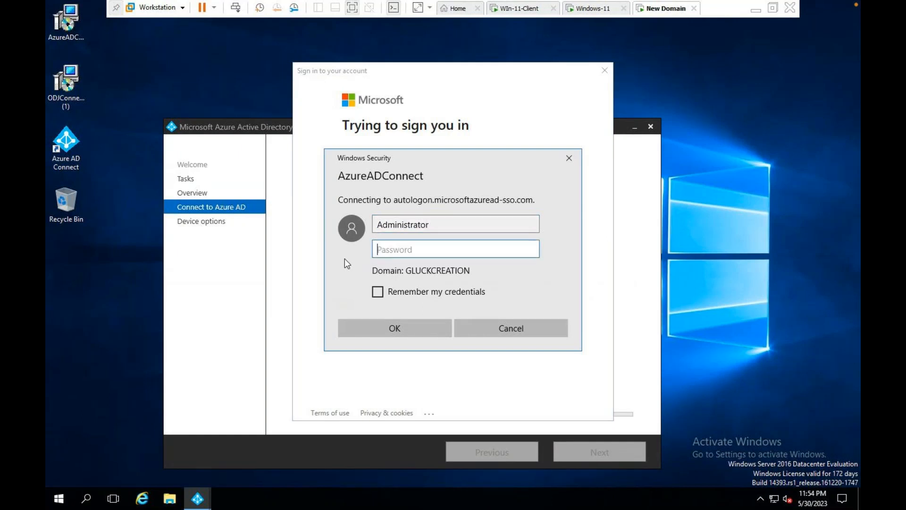
type("••••••••••")
key("Return")
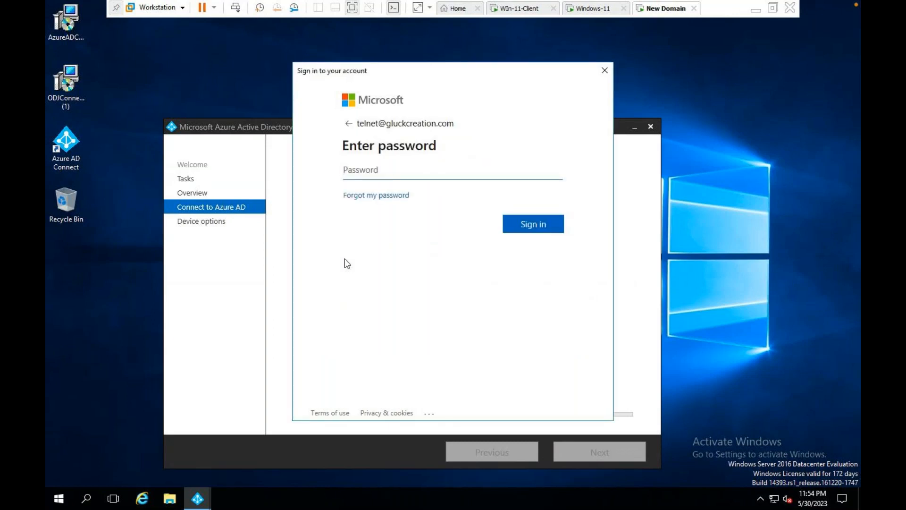
- Sign in to the Microsoft account with its password and verify the identity with the texted verification code
type("••••••••••")
key("Return")
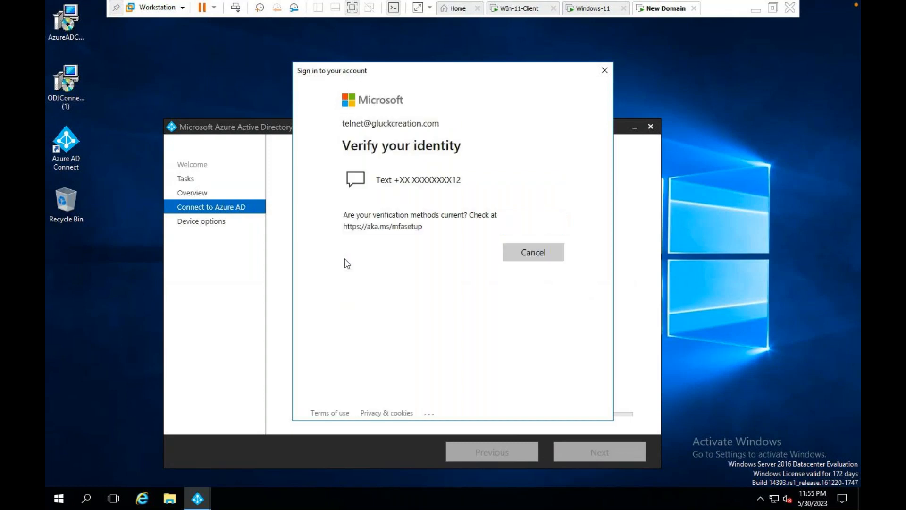
left_click(433, 178)
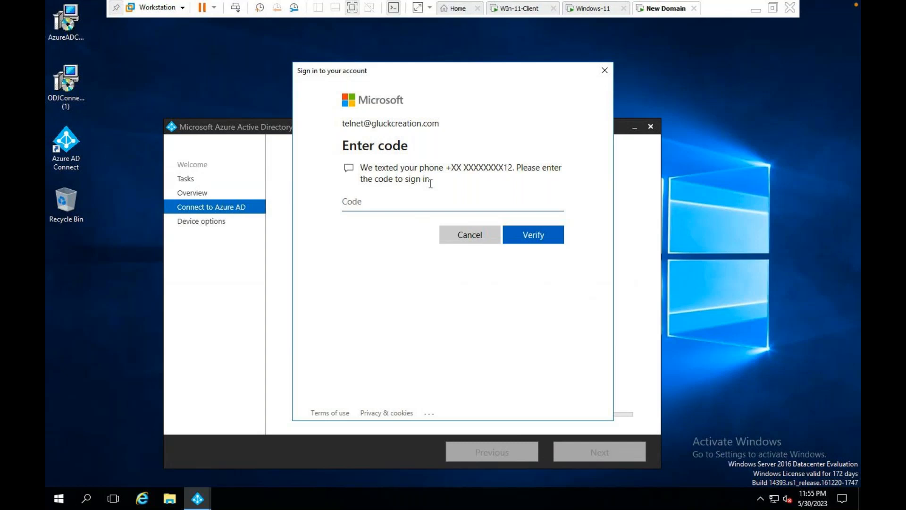
left_click(531, 239)
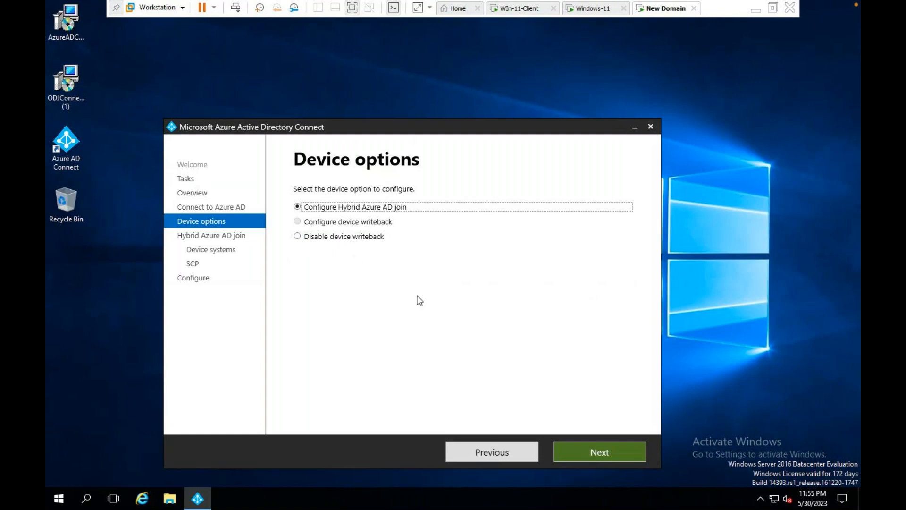
- Configure Hybrid Azure AD join for Windows 10 or later domain-joined devices and select the gluckcreation.com forest with Azure Active Directory authentication
left_click(598, 450)
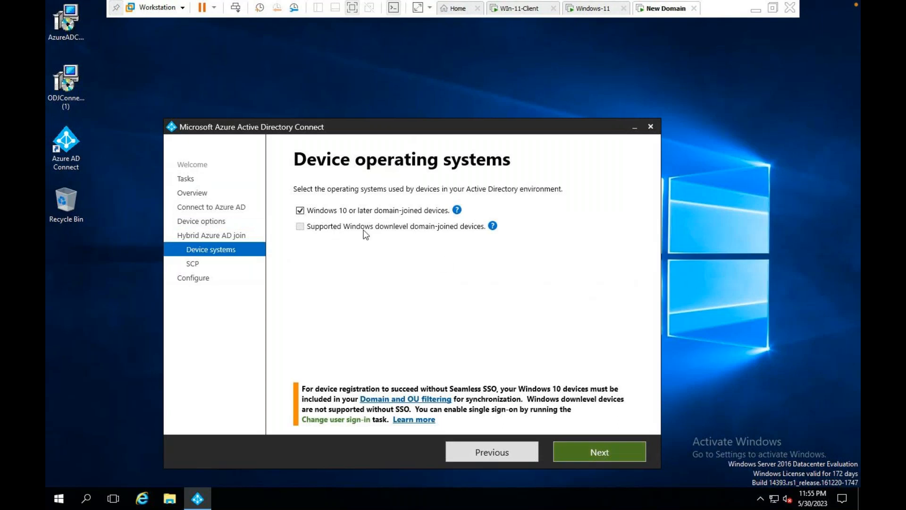
left_click(611, 456)
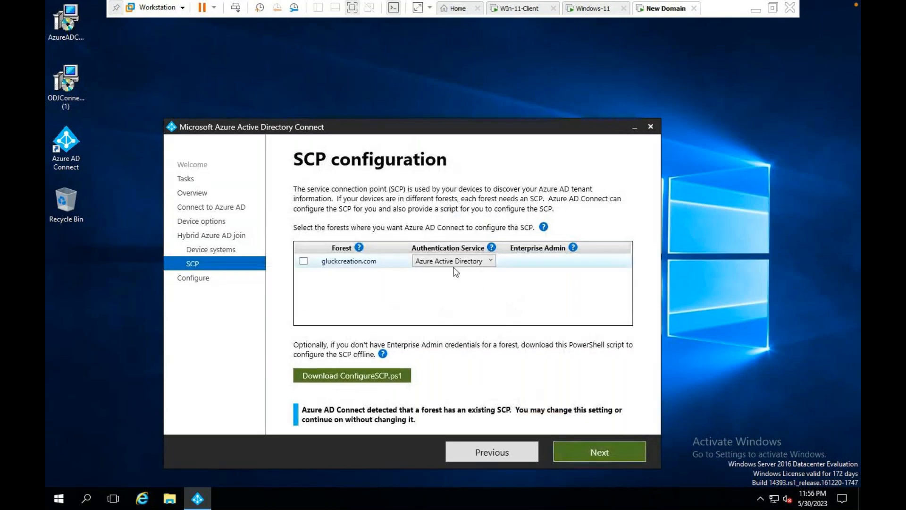
left_click(303, 261)
left_click(481, 262)
left_click(480, 273)
- Add the Enterprise Admin credentials for gluckcreation.com, entering Administrator and the account password
left_click(608, 262)
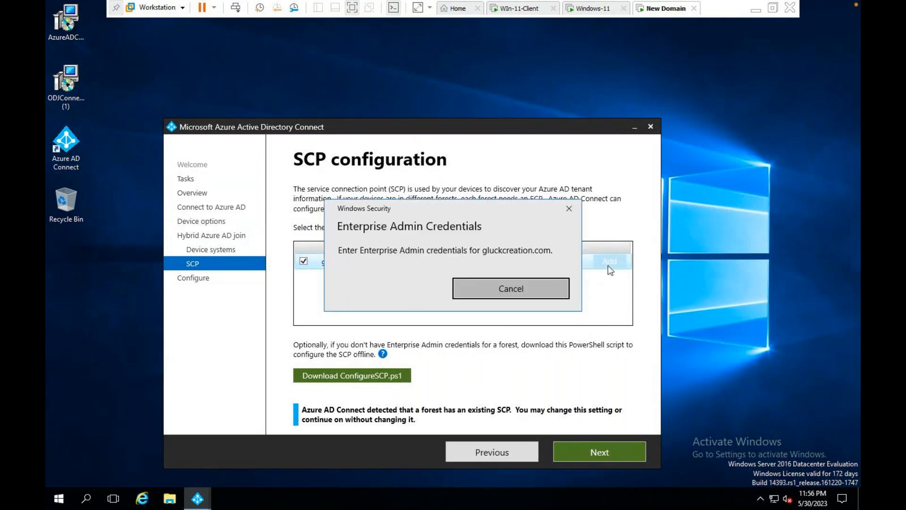
type("Adm")
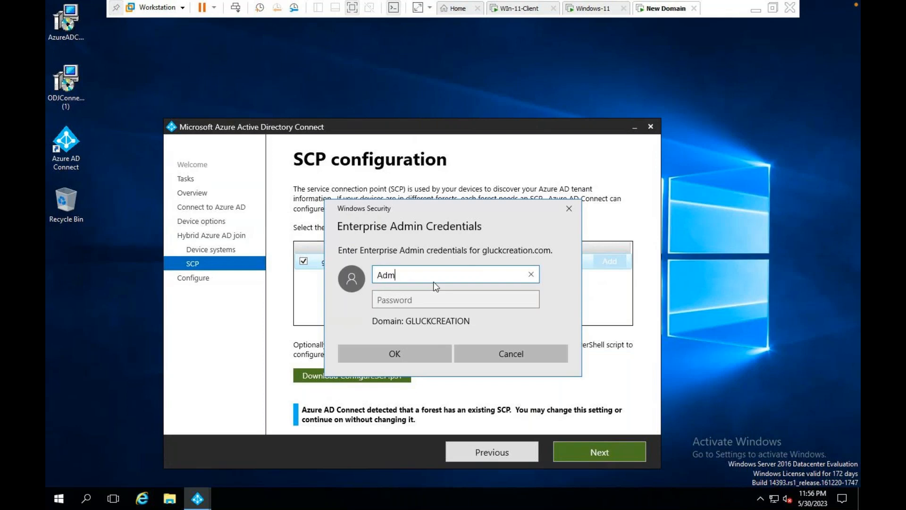
type("inistrator")
key("Tab")
type("••••••••••")
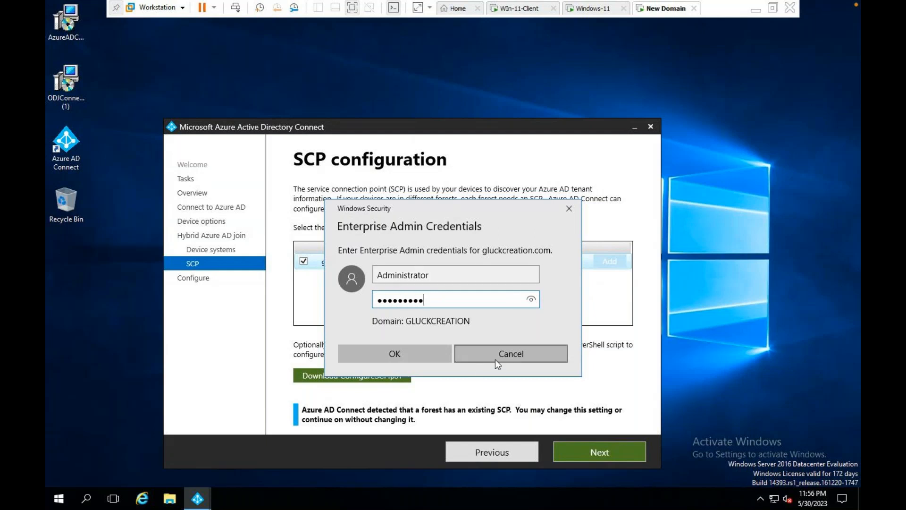
left_click(387, 356)
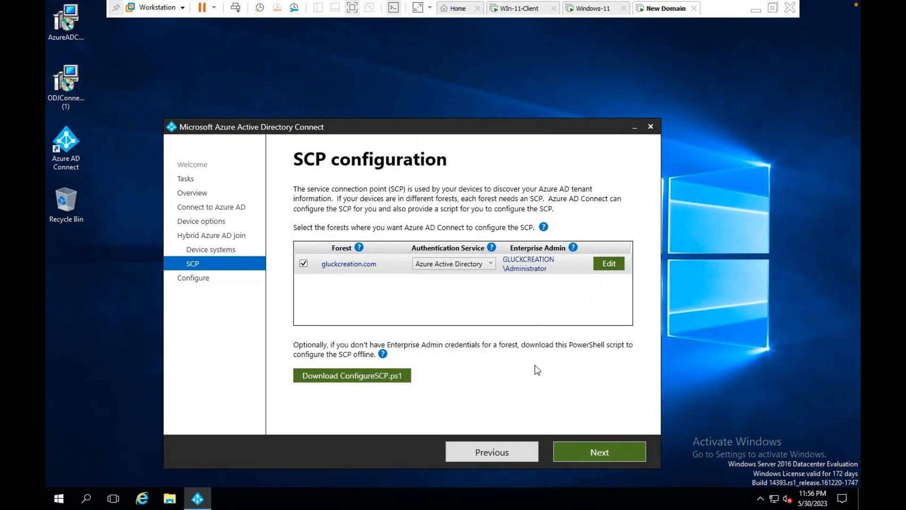
- Download the ConfigureSCP.ps1 script and look through its contents
left_click(376, 377)
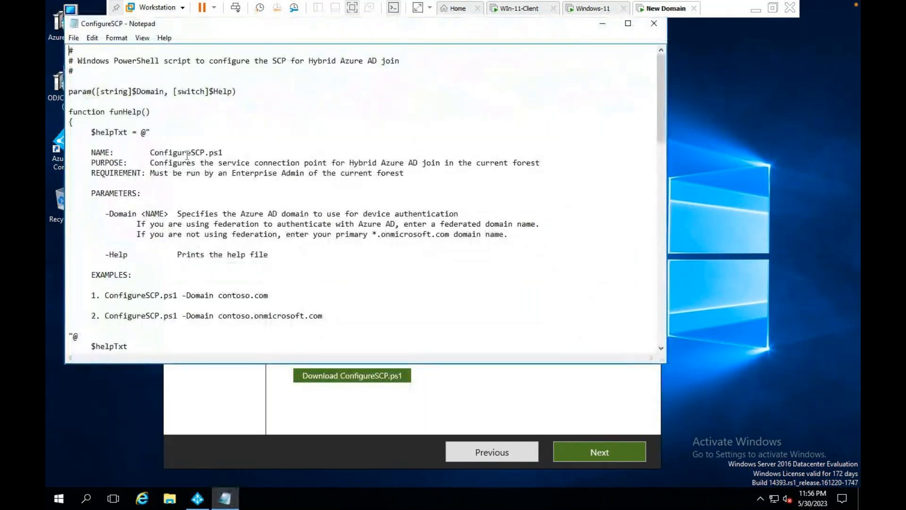
scroll(188, 154, "down", 3)
scroll(187, 155, "up", 3)
scroll(541, 49, "down", 8)
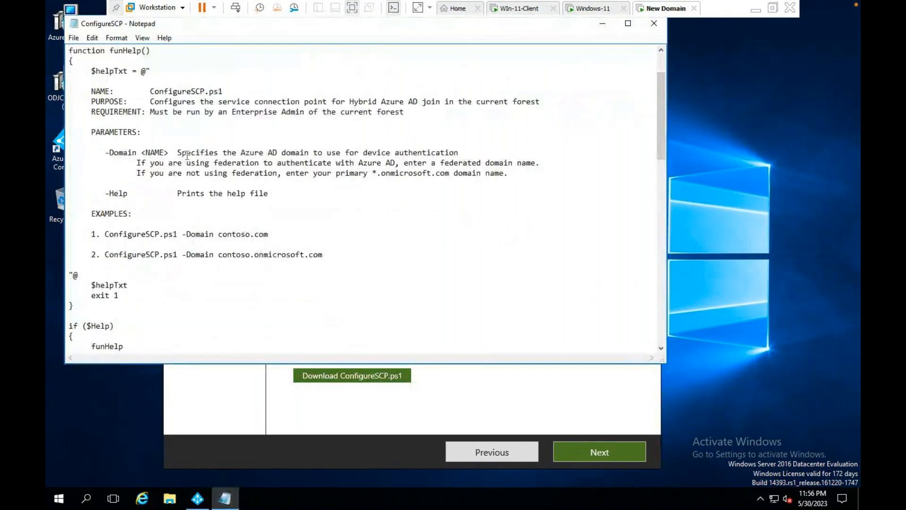
- Save the script in the AADConnect folder as ConfigureSCP Intune, then close it and dismiss the USB device prompt
left_click(74, 38)
left_click(98, 88)
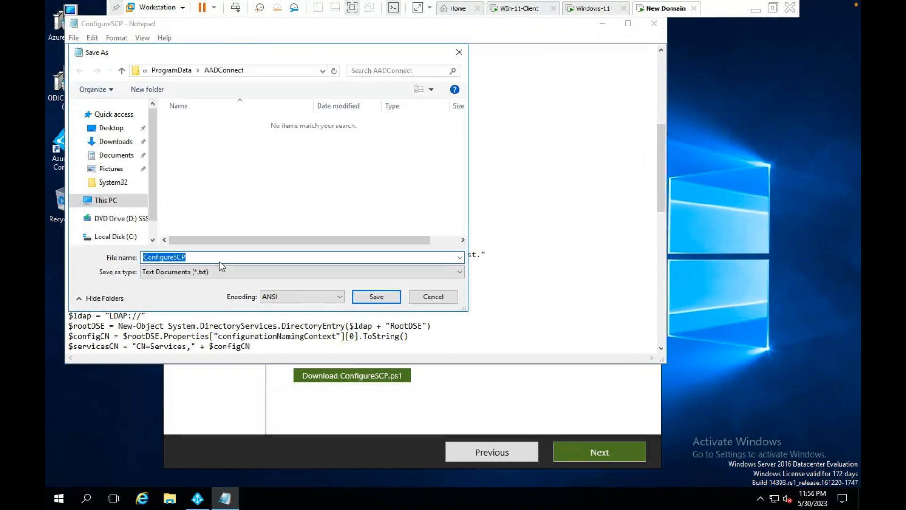
left_click(218, 258)
type("Intune")
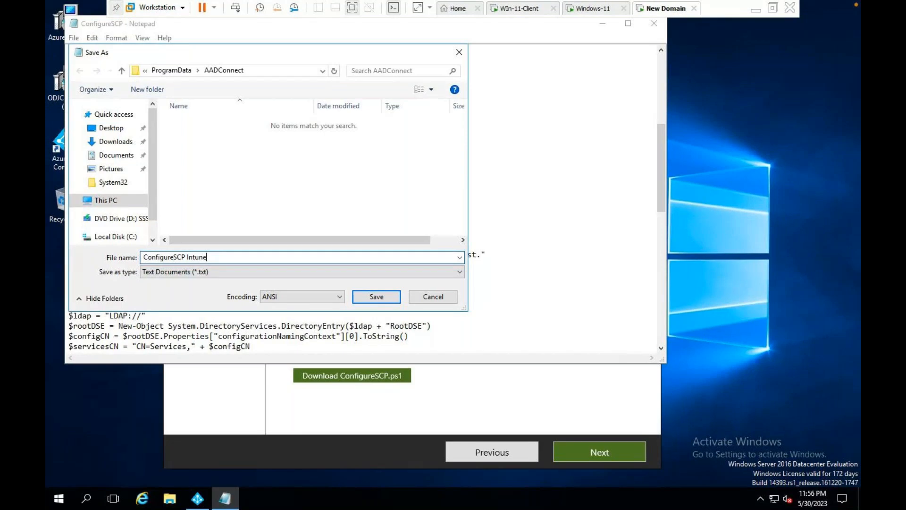
left_click(375, 297)
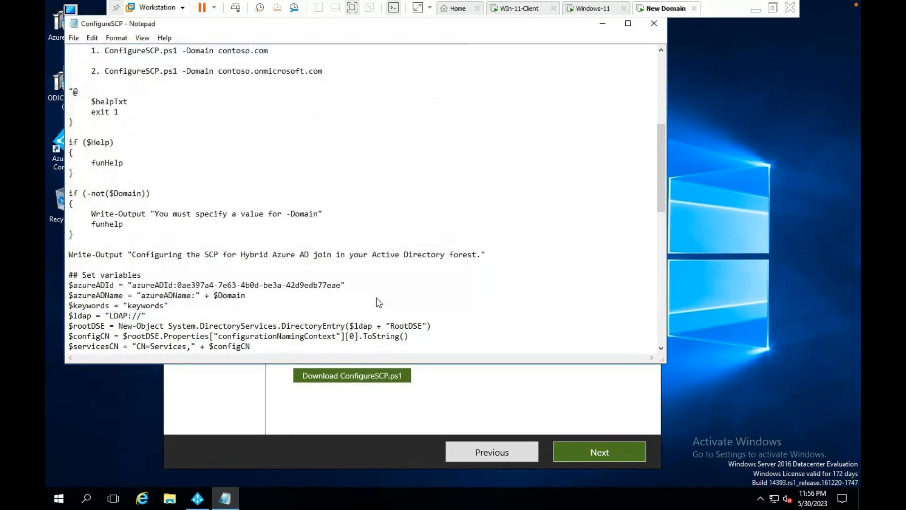
left_click(653, 28)
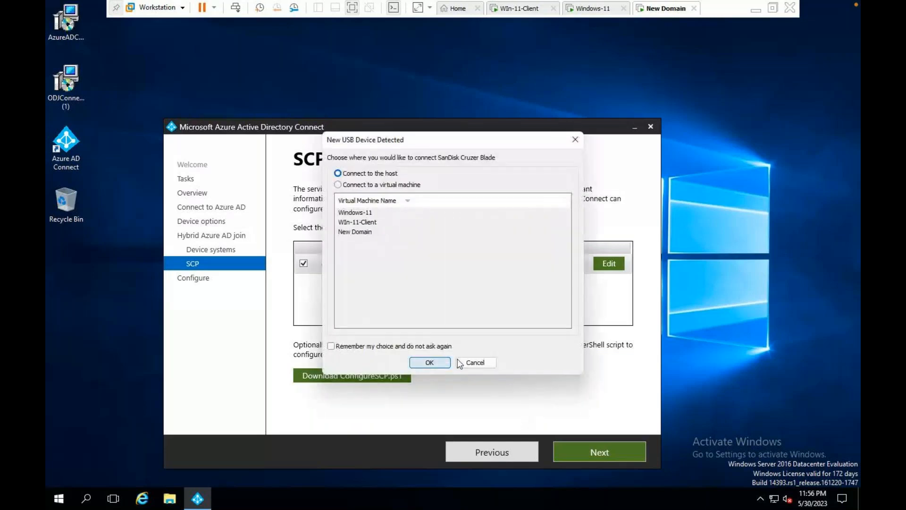
left_click(478, 364)
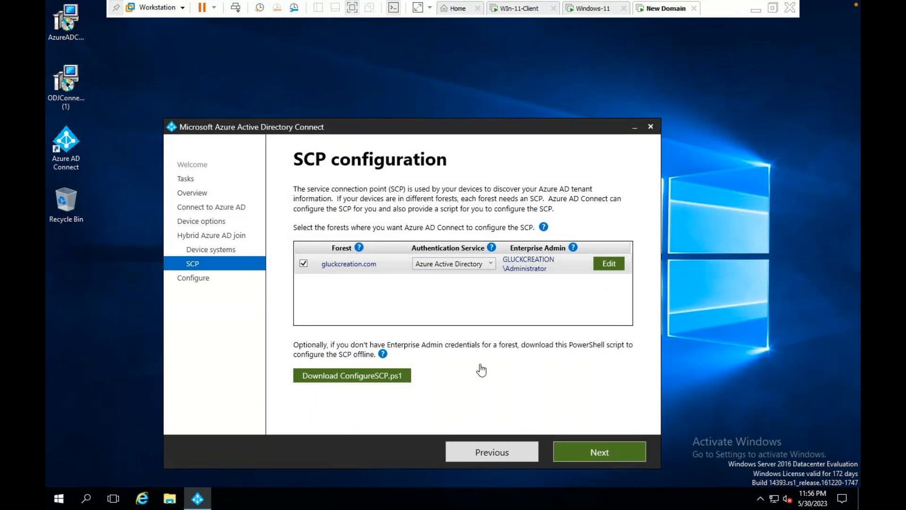
- Open Active Directory Users and Computers with dsa.msc while the wizard prepares, and start the SCP configuration for gluckcreation.com
left_click(601, 447)
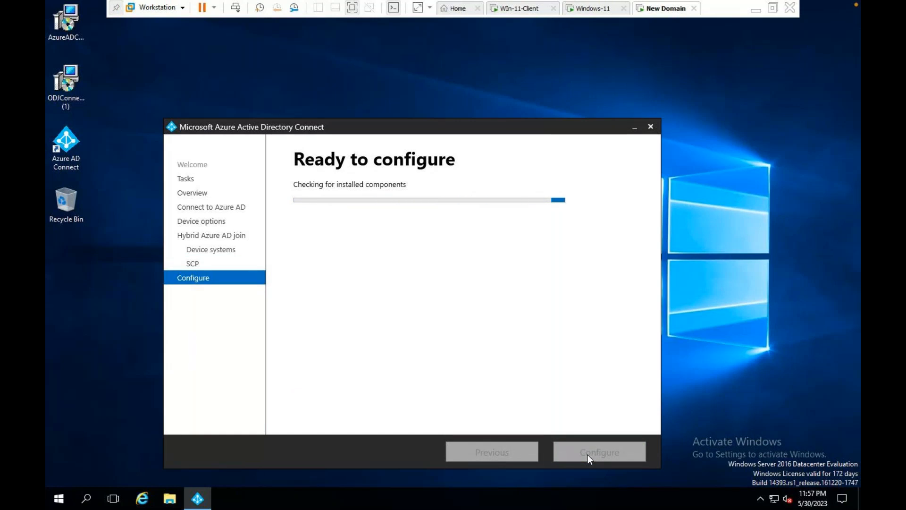
key("super+r")
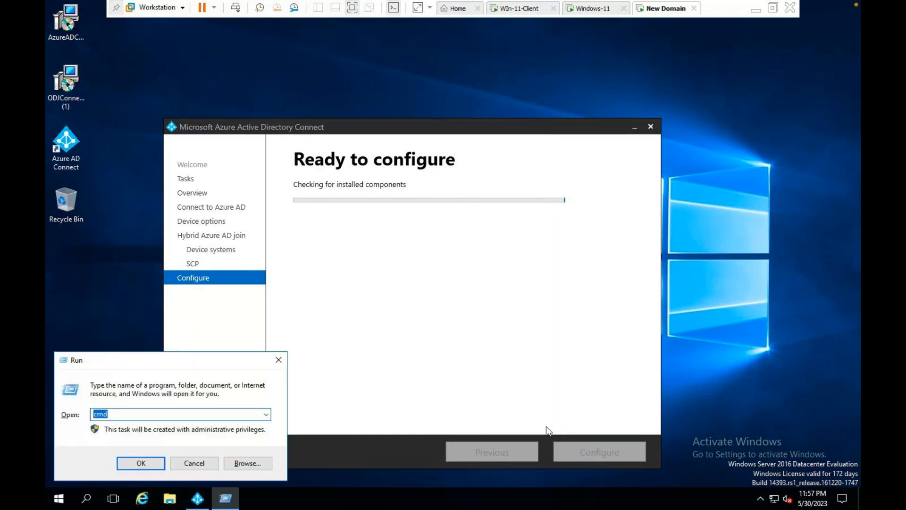
type("dsa.msc")
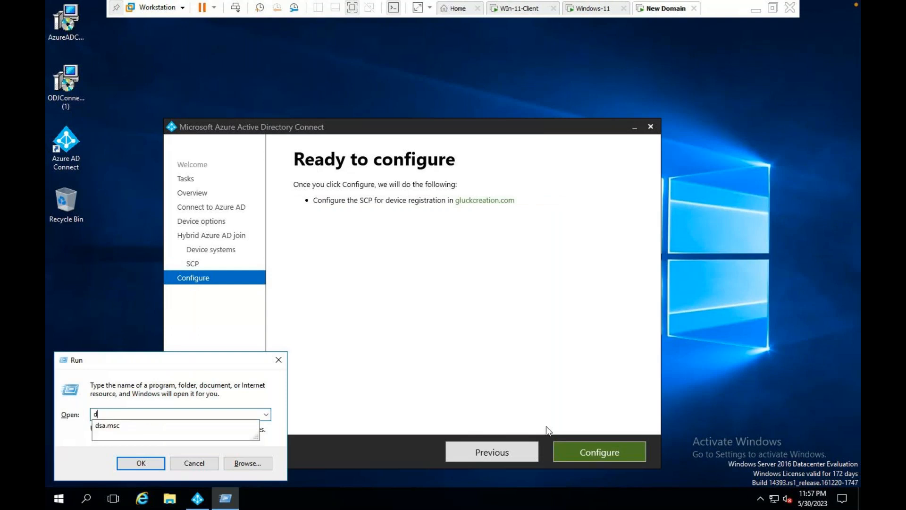
key("Return")
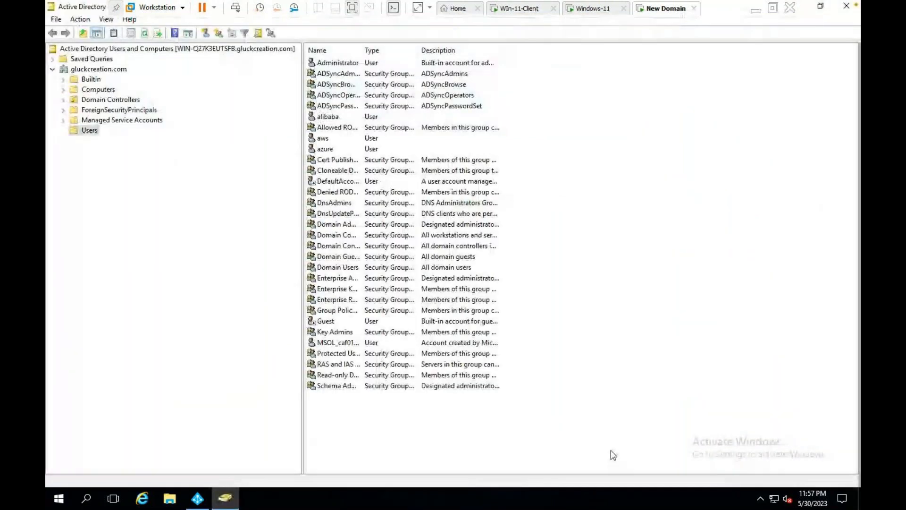
left_click(820, 6)
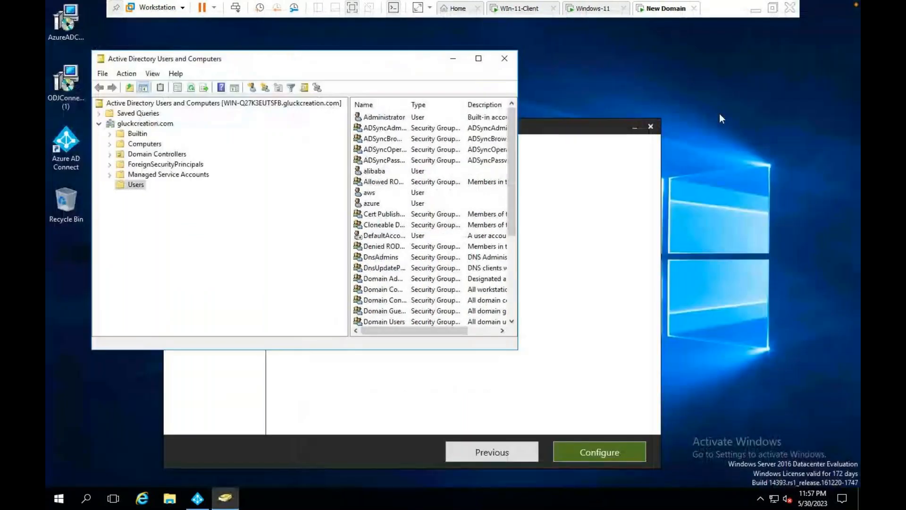
left_click(602, 452)
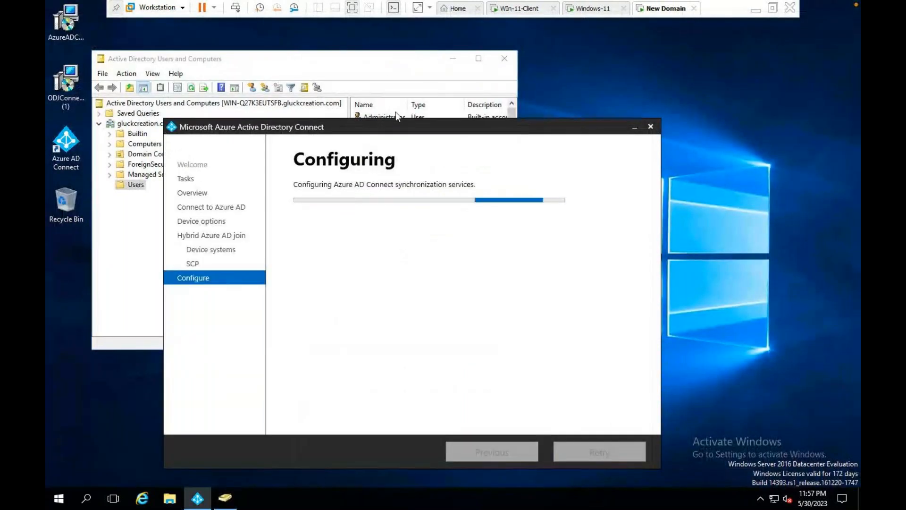
- Maximize Active Directory Users and Computers and open the Computers container of gluckcreation.com
left_click(382, 64)
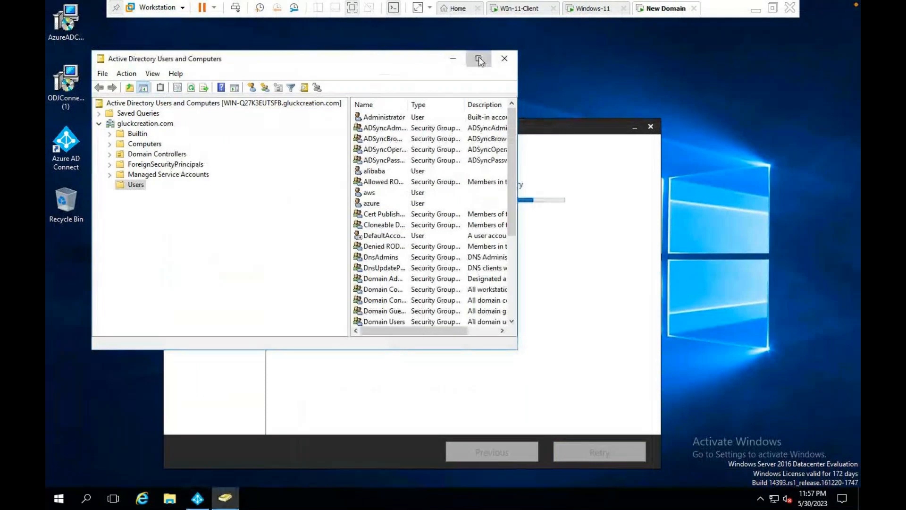
left_click(479, 58)
left_click(101, 89)
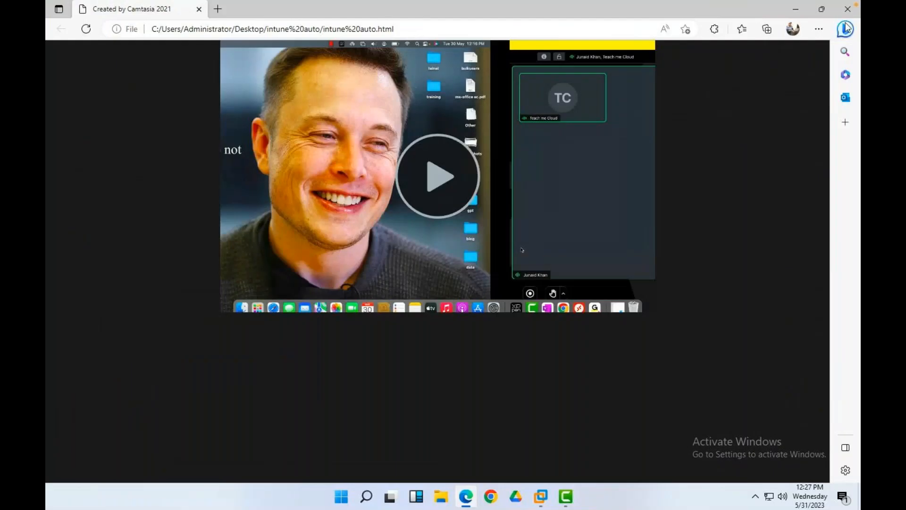
- Close the Camtasia video preview and its Production Results dialog, and switch to Microsoft Remote Desktop
left_click(852, 10)
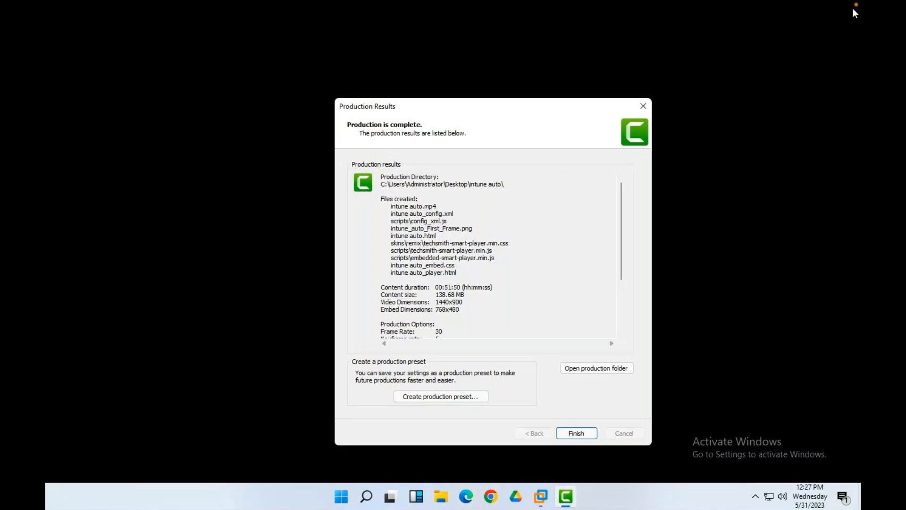
left_click(579, 431)
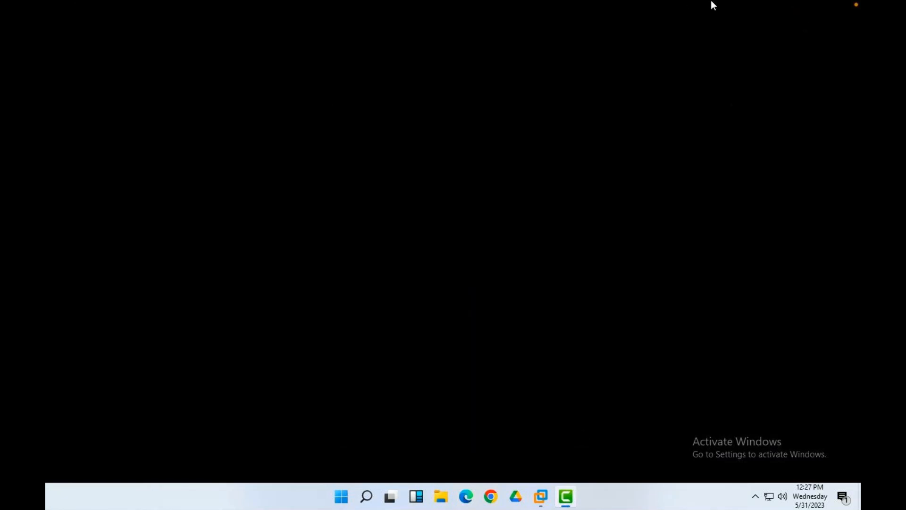
key("ctrl+Left")
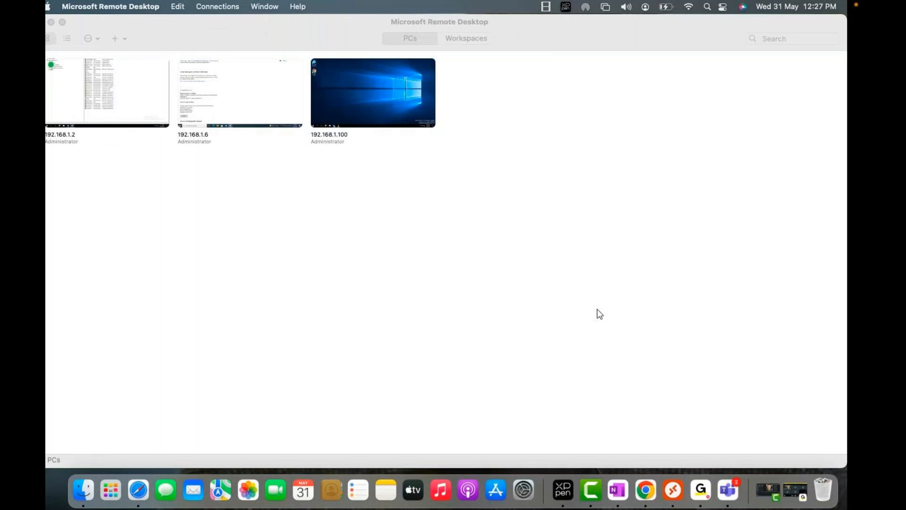
- Switch to the All devices page in the Azure portal, refresh the list, and check each device's join type, owner and MDM
key("ctrl+Right")
key("ctrl+Right")
key("ctrl+Right")
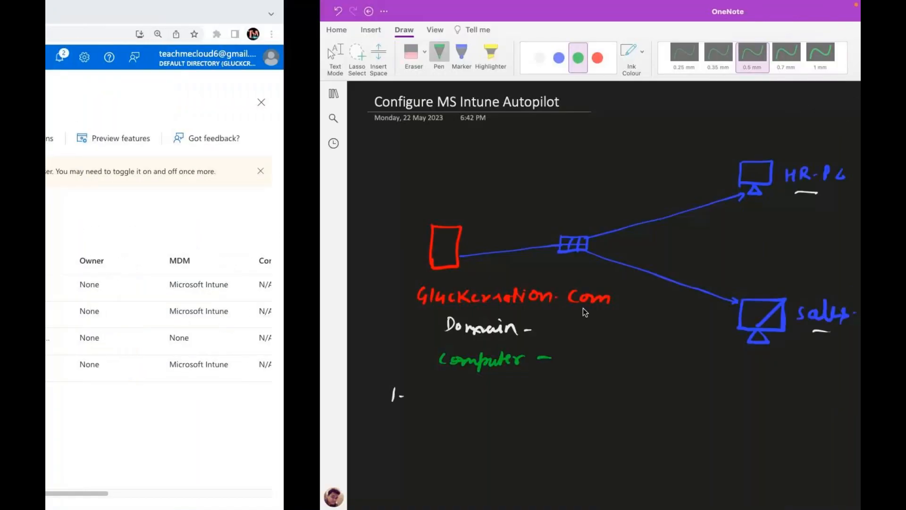
key("ctrl+Left")
left_click(538, 140)
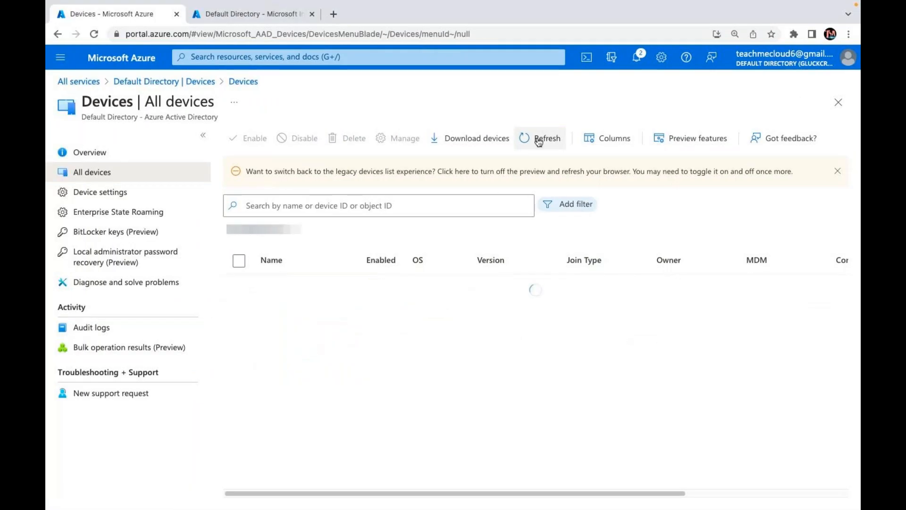
left_click(538, 142)
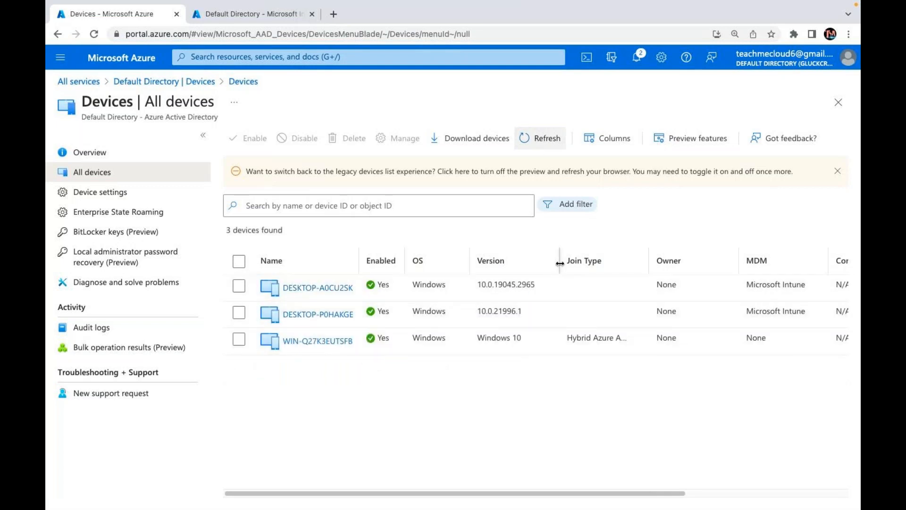
left_click_drag(559, 260, 546, 264)
scroll(631, 356, "right", 4)
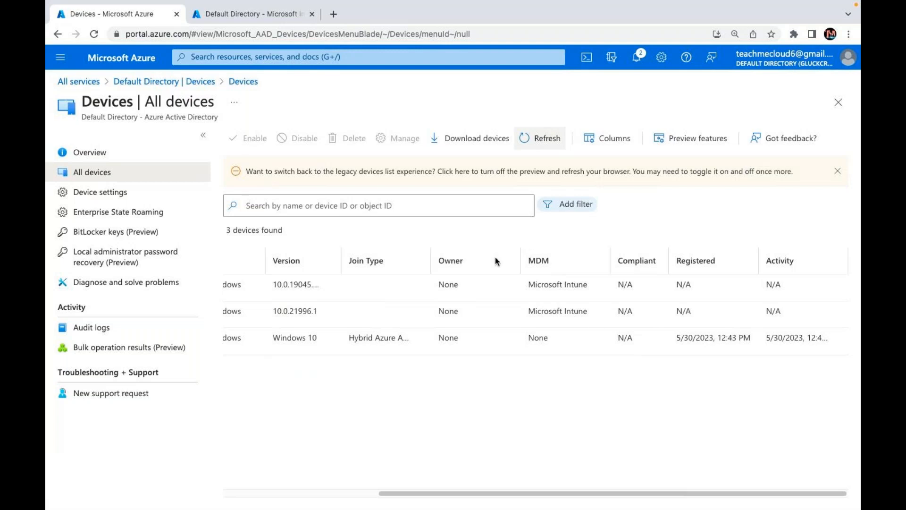
scroll(495, 259, "left", 4)
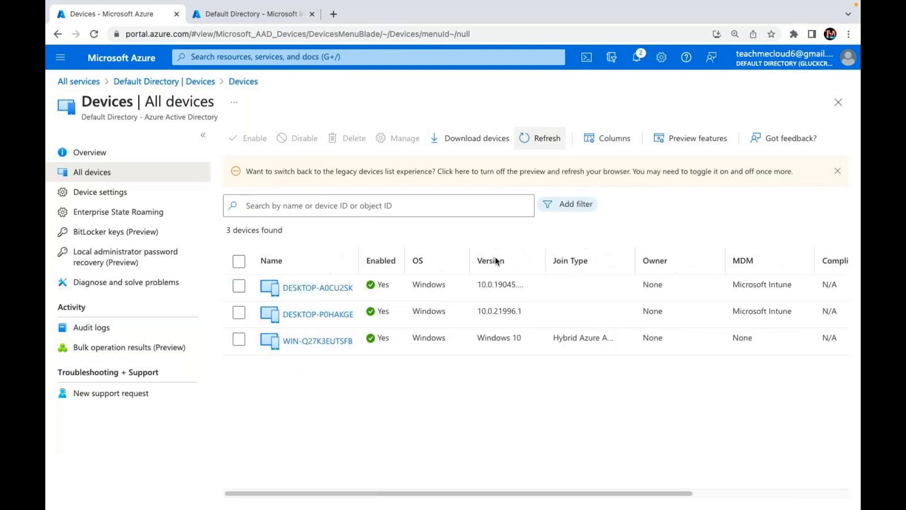
left_click(536, 138)
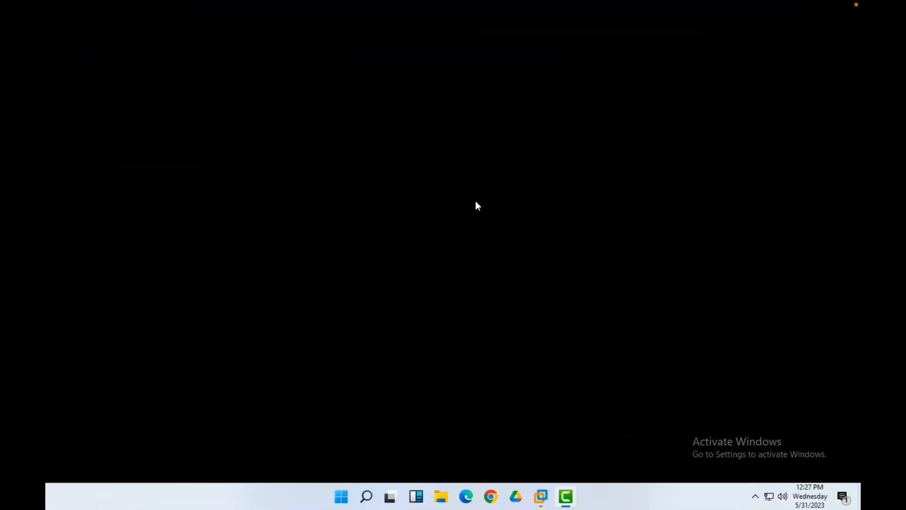
- In the New Domain virtual machine, close Active Directory Users and Computers, exit the Azure AD Connect wizard, and minimize the virtual machine
mouse_move(541, 493)
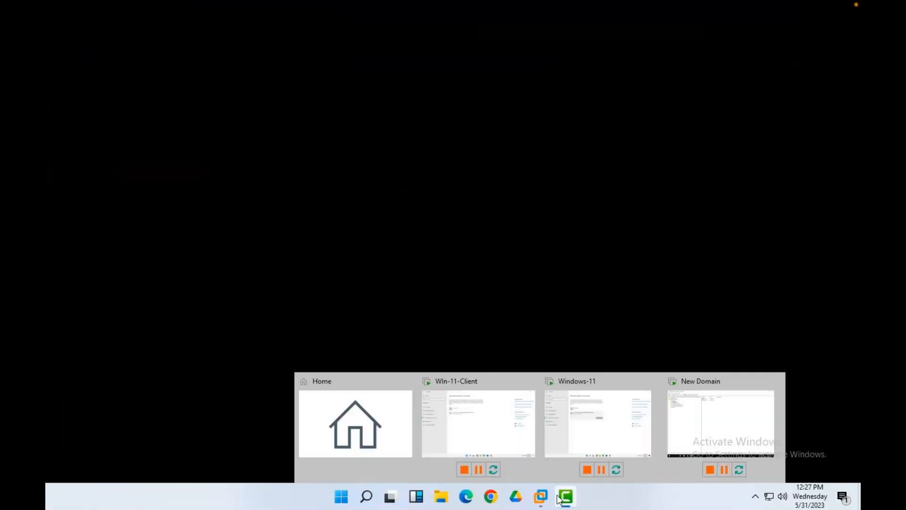
left_click(690, 426)
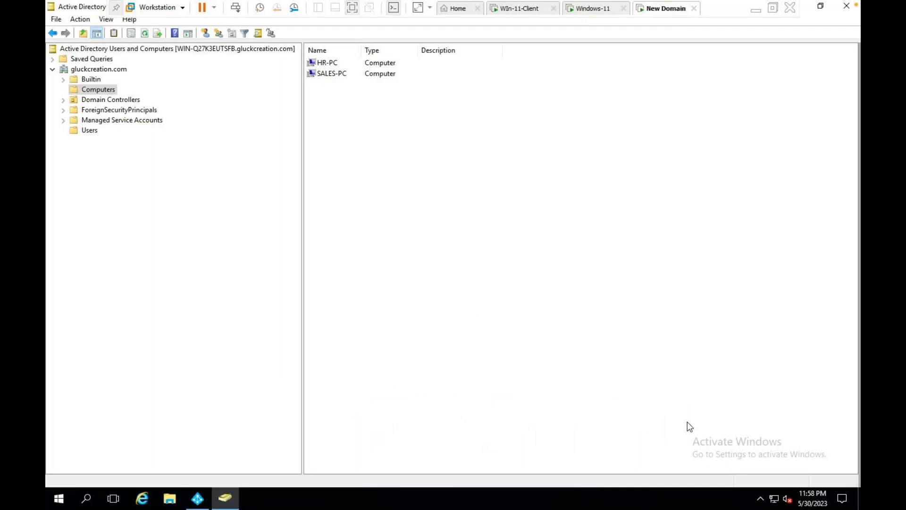
left_click(846, 8)
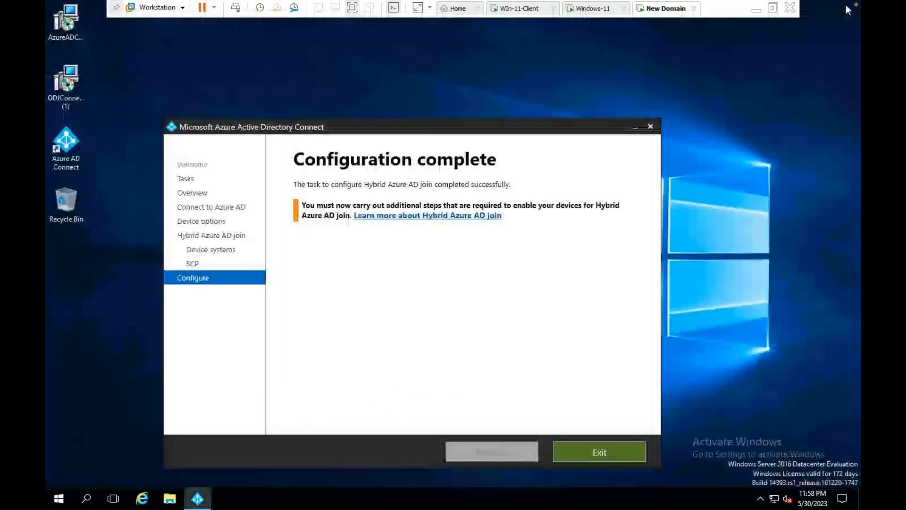
left_click(600, 449)
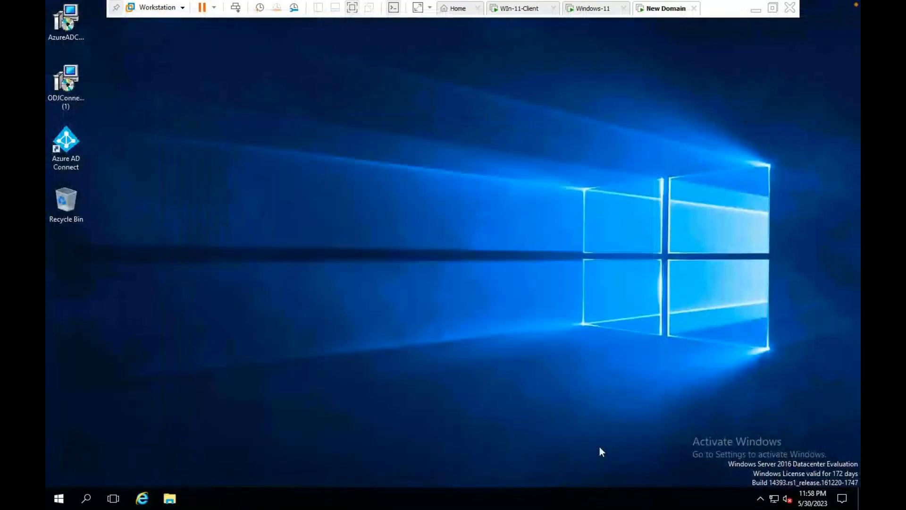
left_click(756, 10)
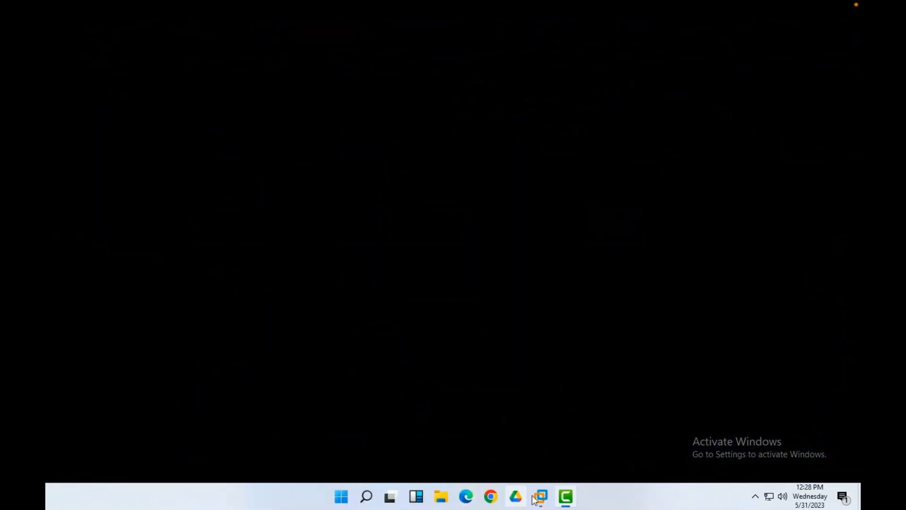
- Return to the Azure portal and refresh the All devices list once more
mouse_move(541, 495)
mouse_move(140, 8)
key("ctrl+Right")
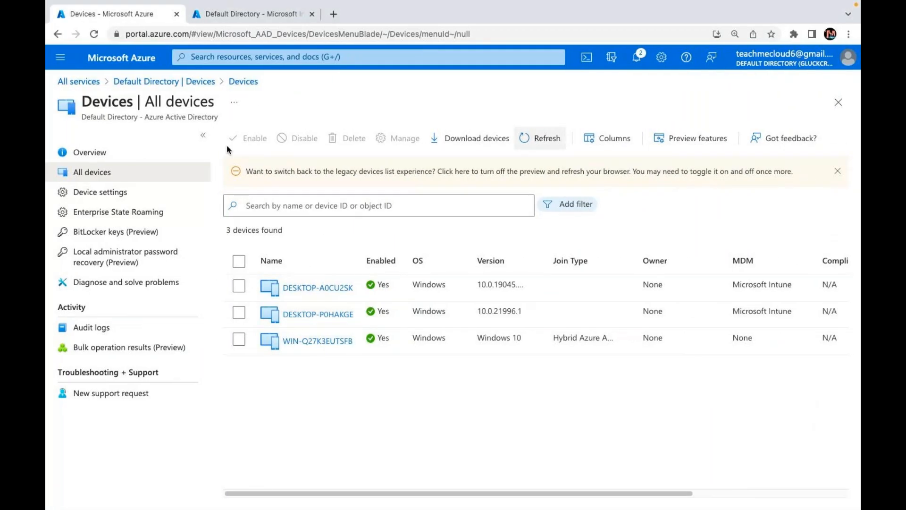
left_click(548, 143)
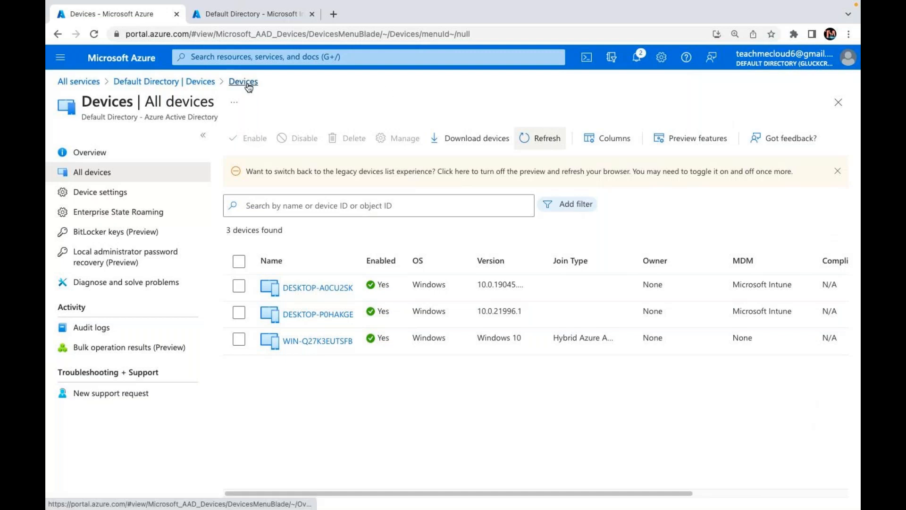
- Switch to the Intune admin center, open the Devices overview, and review the enrollment status of the enrolled devices
left_click(242, 18)
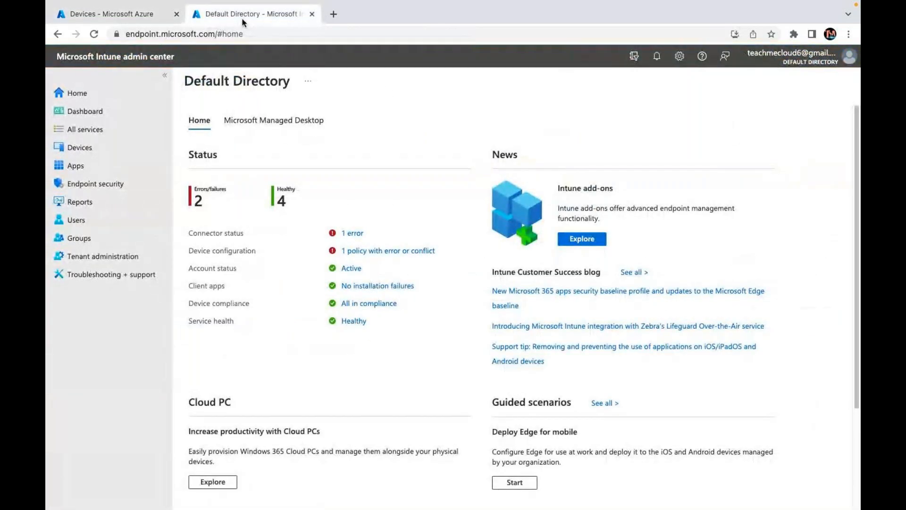
left_click(84, 147)
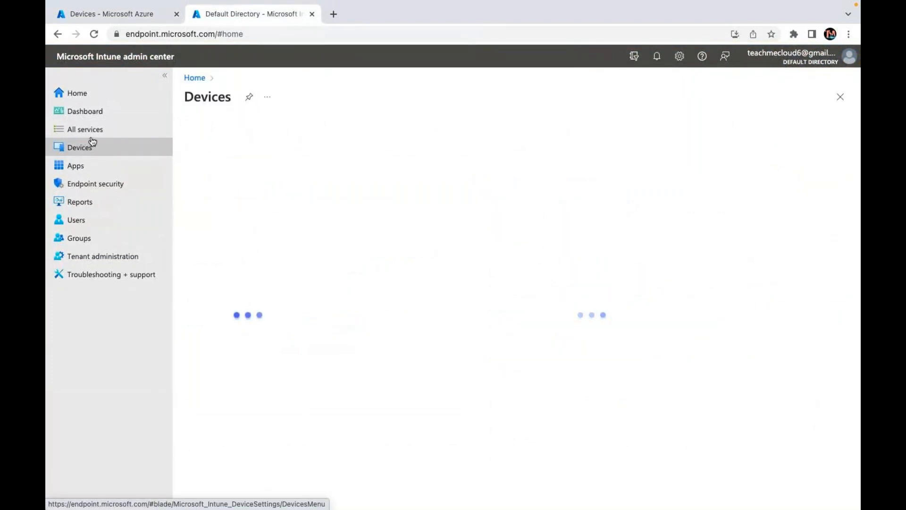
left_click(93, 134)
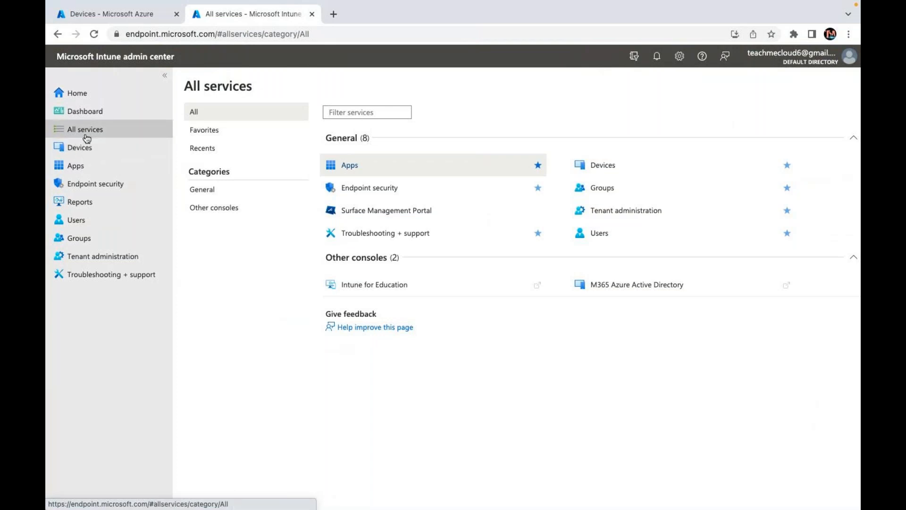
left_click(82, 150)
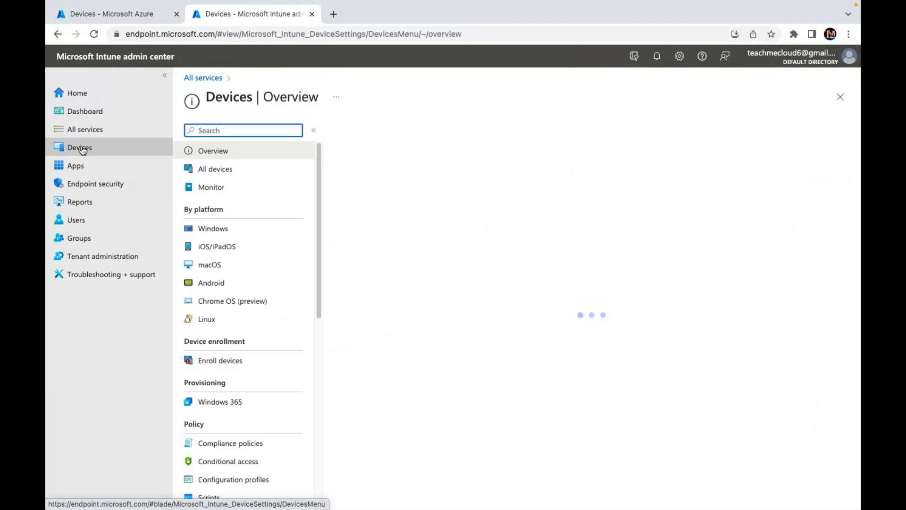
scroll(231, 344, "down", 3)
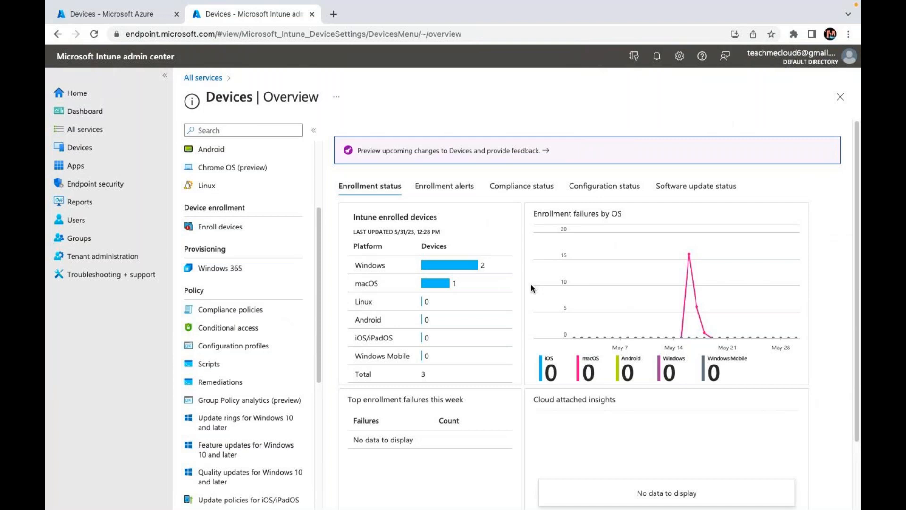
scroll(392, 292, "down", 2)
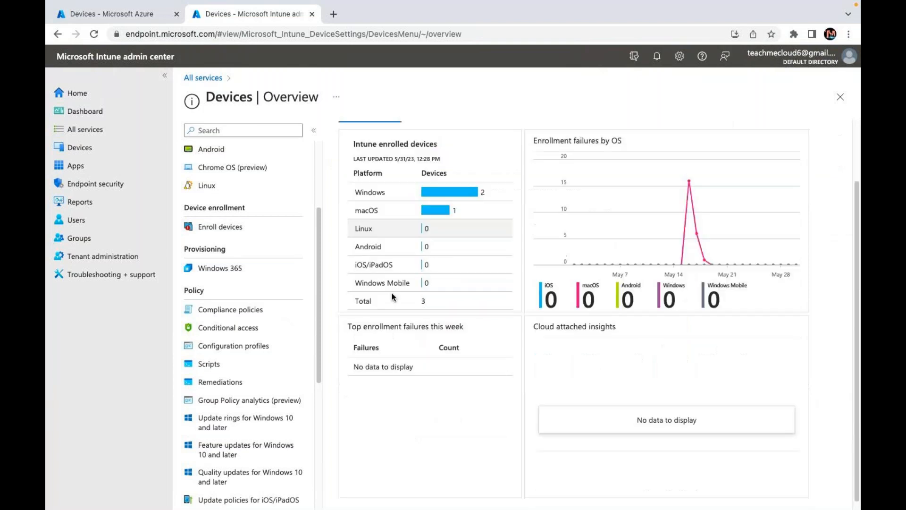
scroll(392, 224, "up", 2)
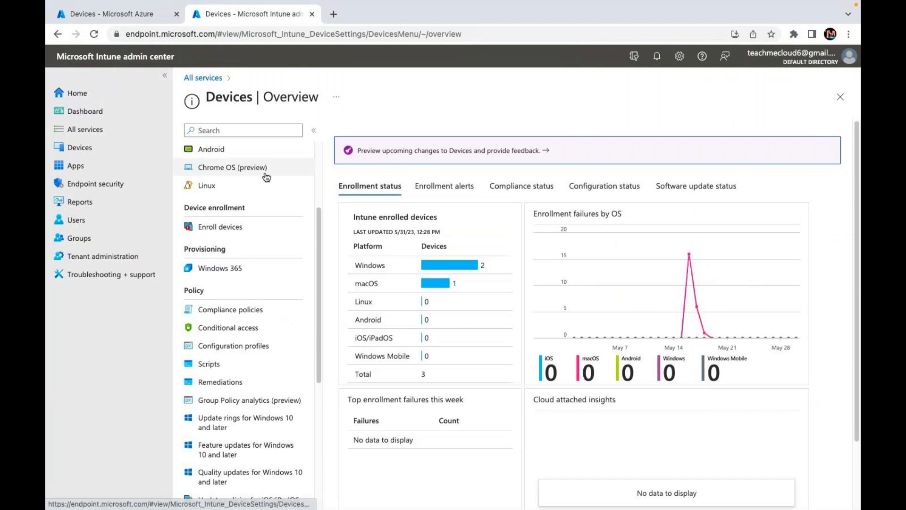
- Open the Enrollment device limit restrictions page under Devices in the Intune admin center
scroll(237, 352, "down", 5)
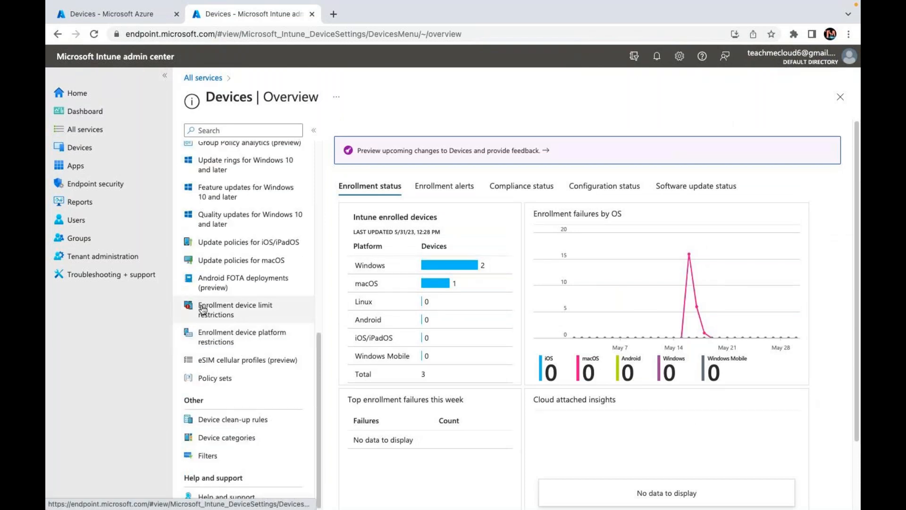
key("ctrl+plus")
key("ctrl+plus")
key("ctrl+plus")
key("ctrl+plus")
key("ctrl+plus")
key("ctrl+plus")
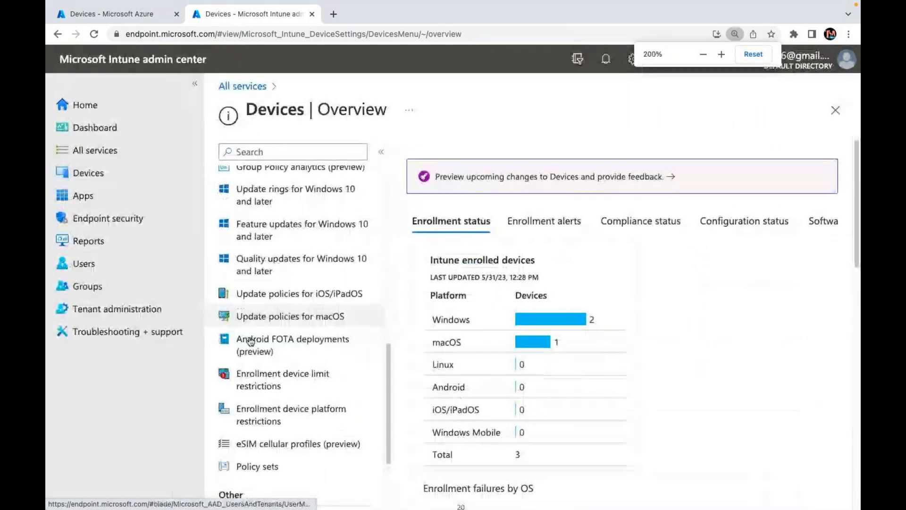
key("ctrl+0")
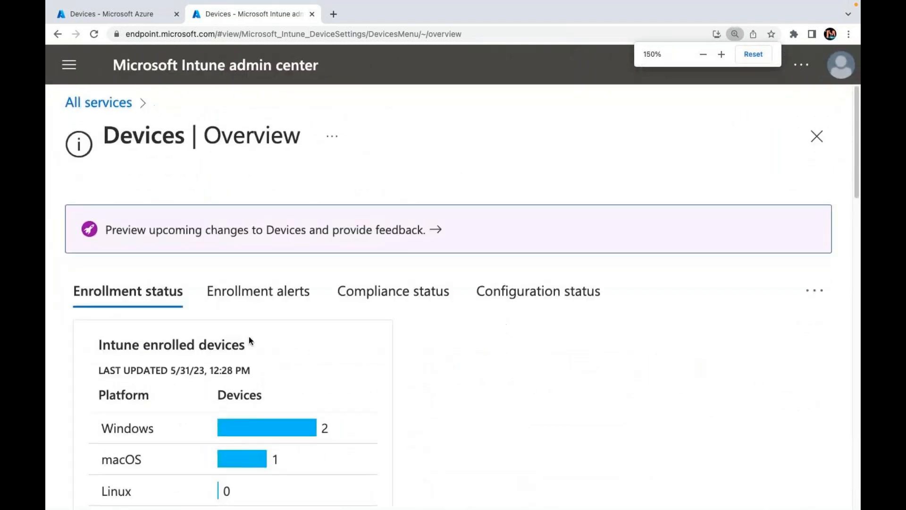
key("ctrl+minus")
key("ctrl+minus")
key("ctrl+minus")
key("ctrl+minus")
key("ctrl+minus")
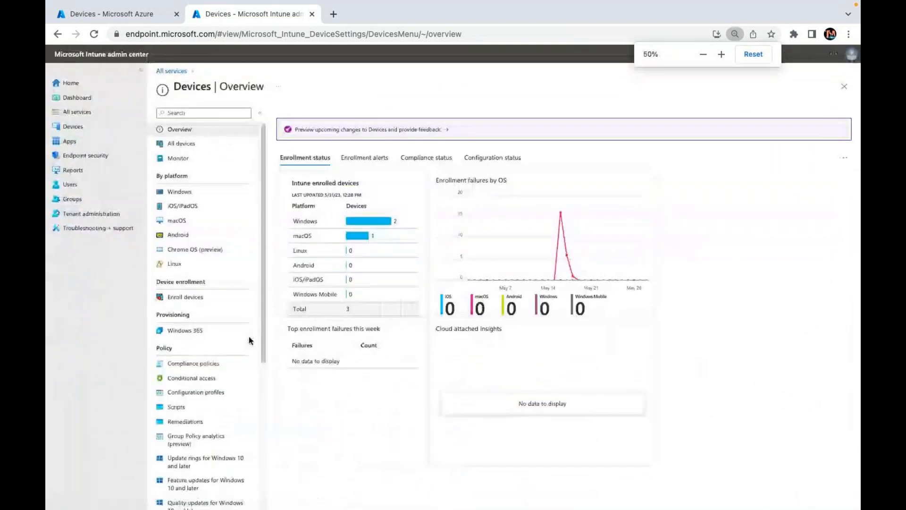
key("super+minus")
key("super+plus")
key("super+plus")
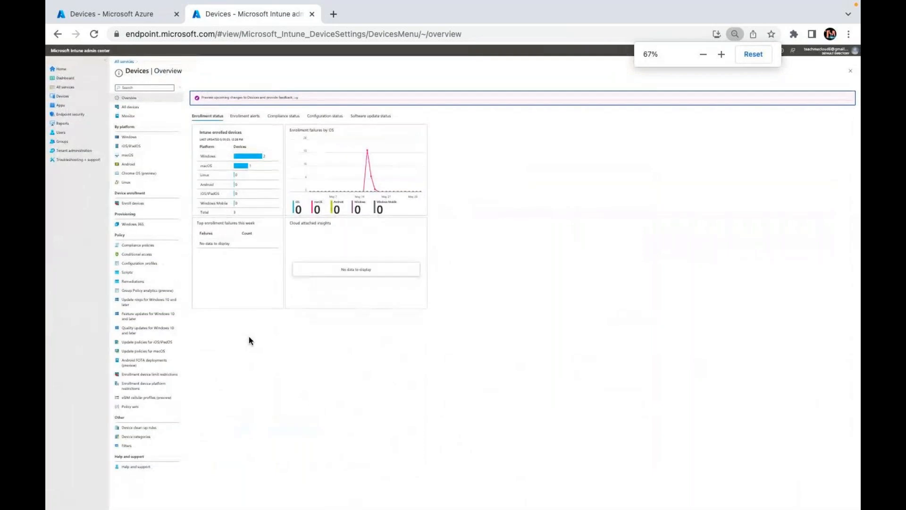
key("super+plus")
key("super+plus")
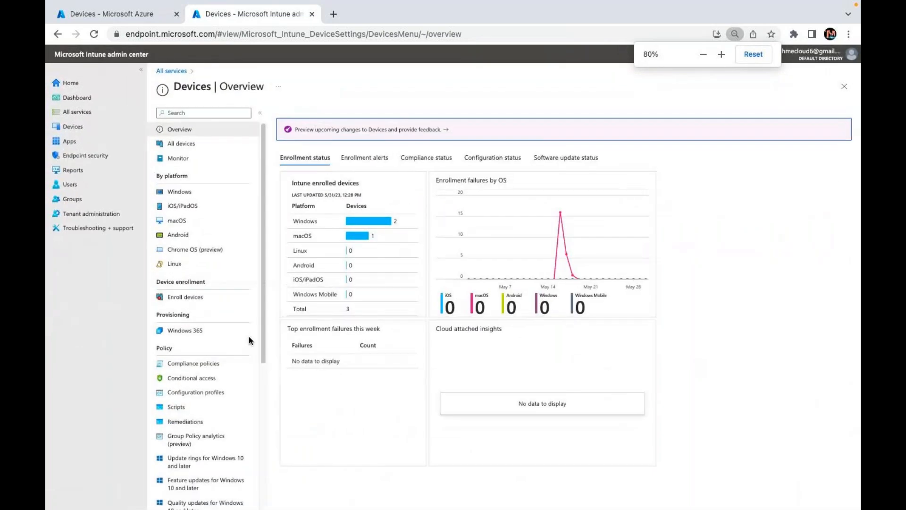
key("super+plus")
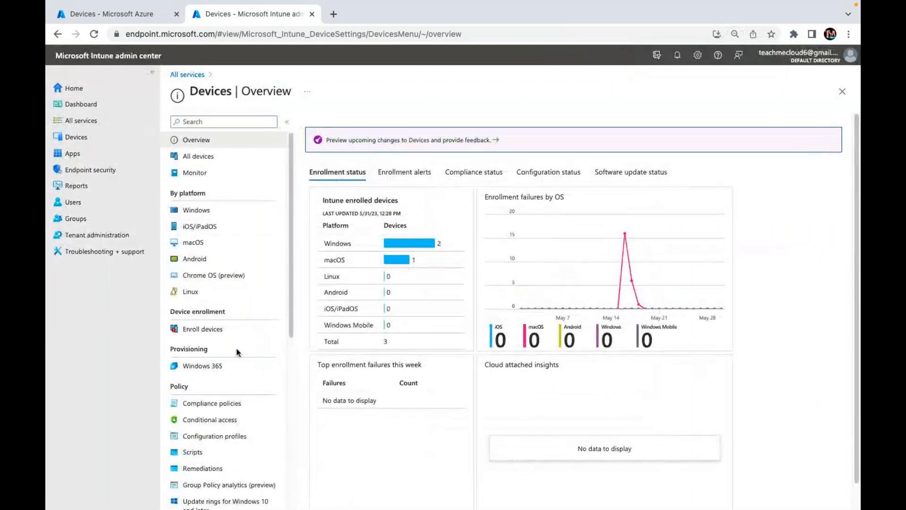
scroll(236, 349, "down", 4)
scroll(237, 353, "down", 1)
left_click(214, 378)
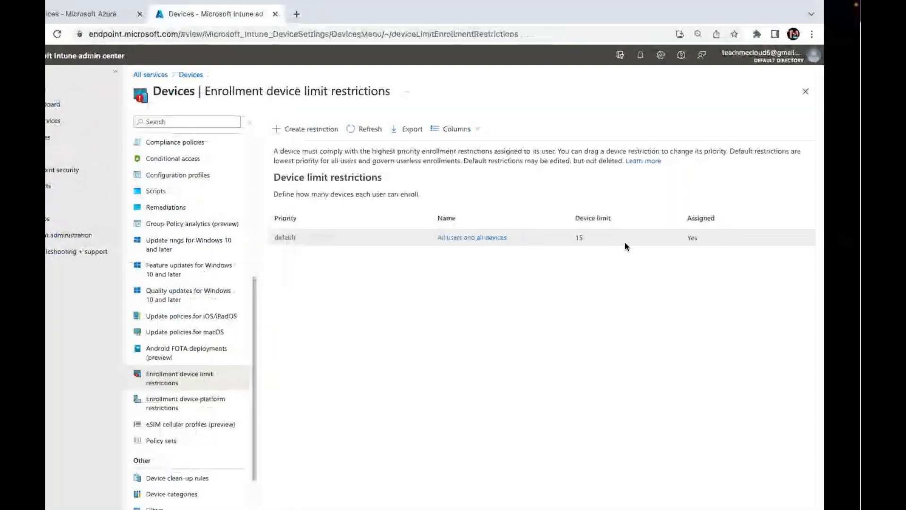
- Switch to OneNote, show the notebook navigation, and add a page to the MS-Intune Training -May-2023 section
key("ctrl+Right")
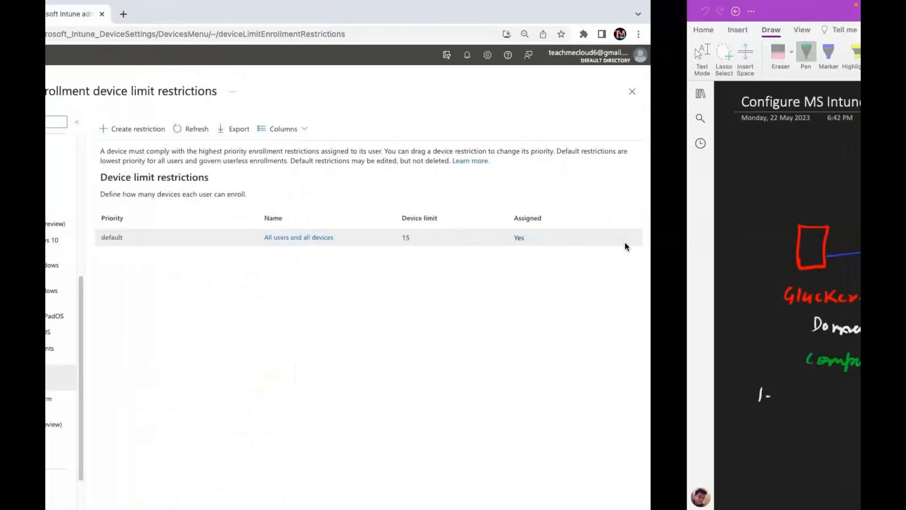
left_click(58, 94)
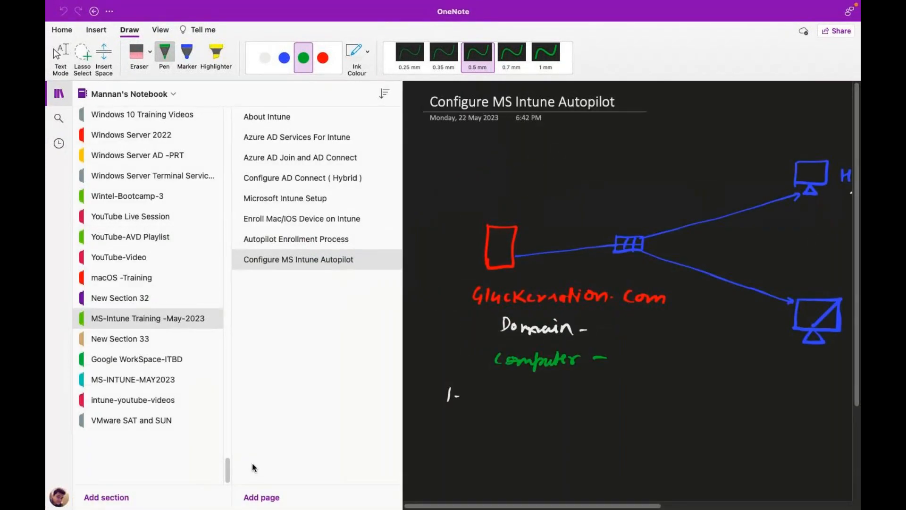
left_click(263, 498)
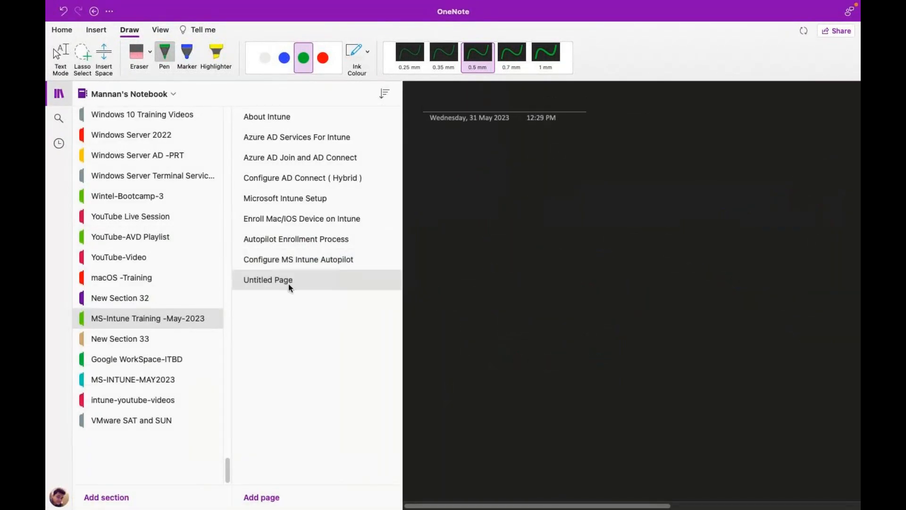
- Rename the new untitled page as "Enrollment Device limite"
right_click(276, 278)
left_click(303, 279)
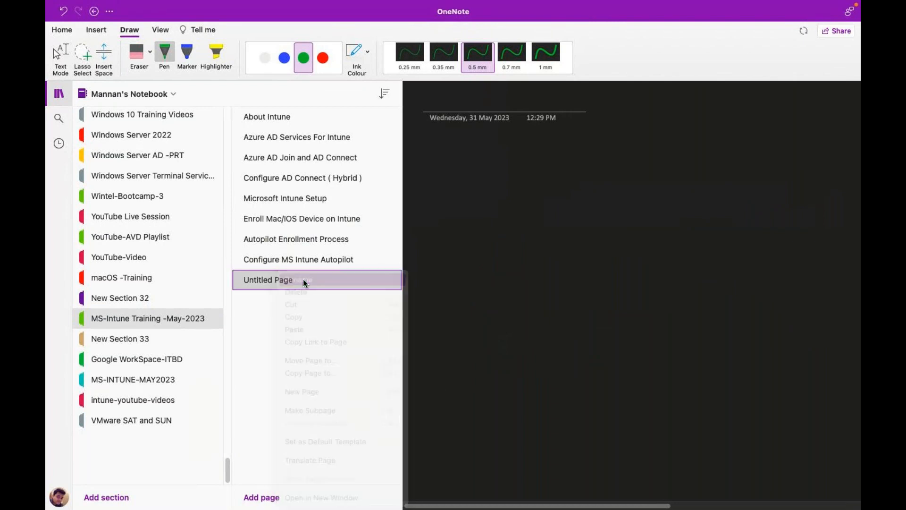
type("En")
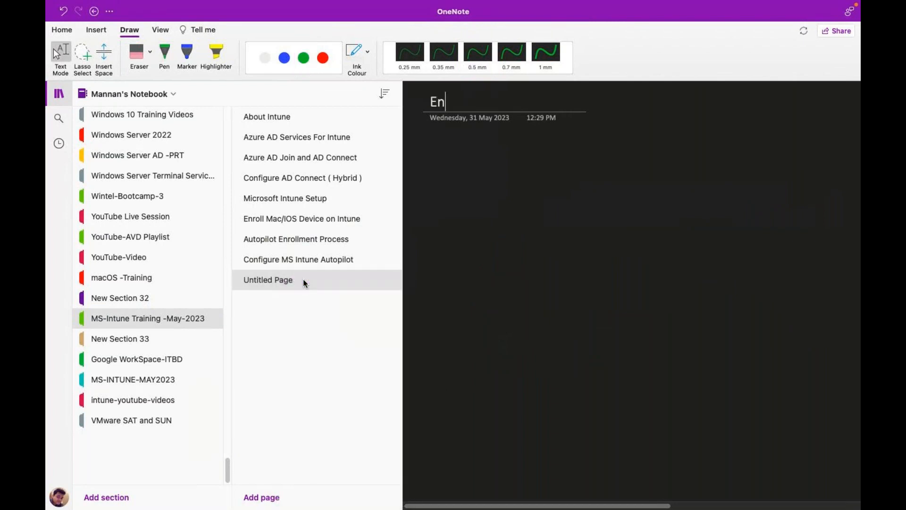
type("rollment Device Kini")
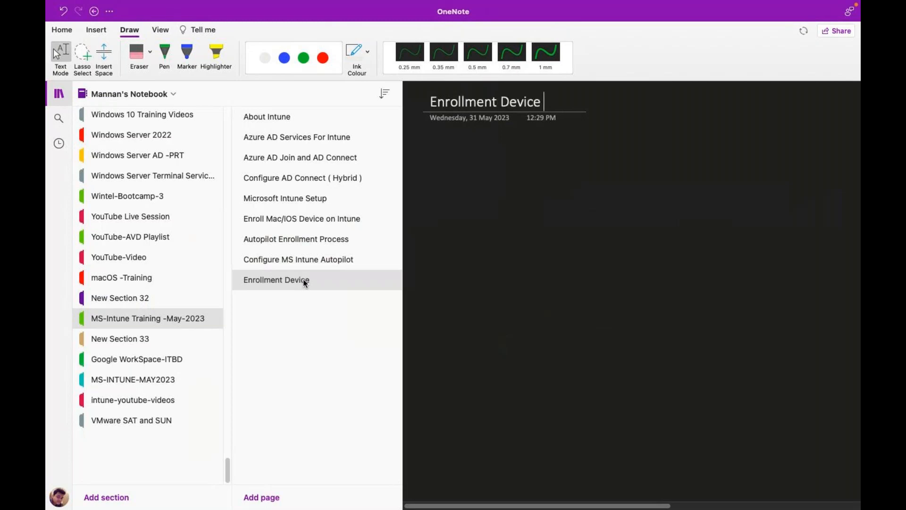
key("BackSpace")
key("BackSpace")
key("BackSpace")
key("BackSpace")
type("limite")
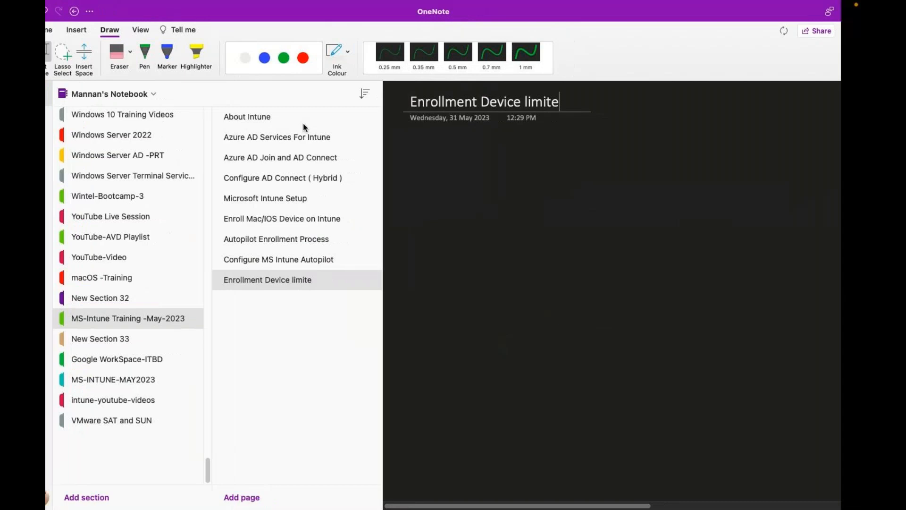
- Correct the OneNote page title to "Enrollment Device limit" and collapse the notebook navigation
key("ctrl+Left")
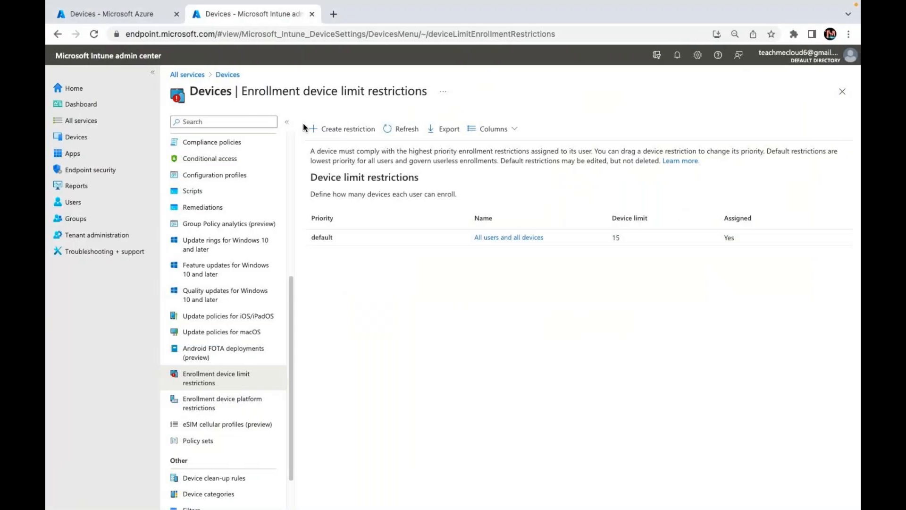
key("ctrl+Right")
key("BackSpace")
left_click(59, 97)
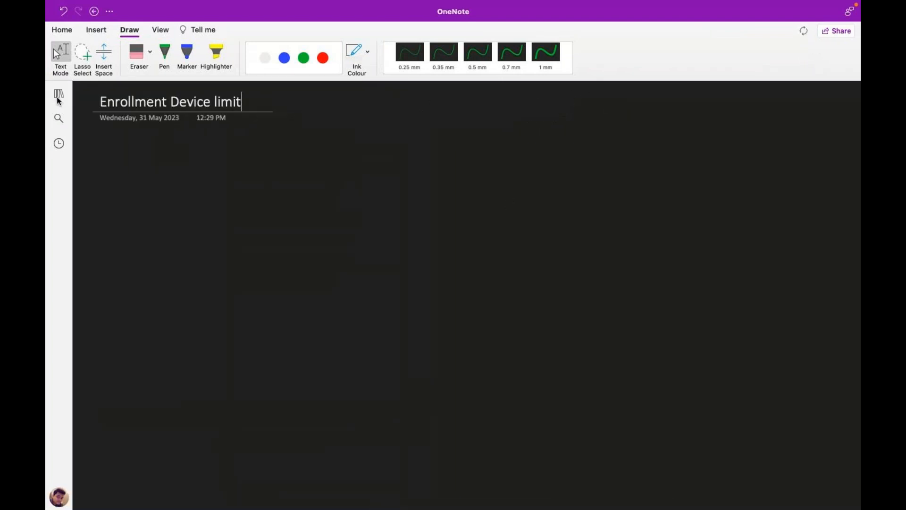
- Handwrite "Enterprise Mobility security E5" in green ink near the top of the page and enclose it in square brackets
left_click(303, 58)
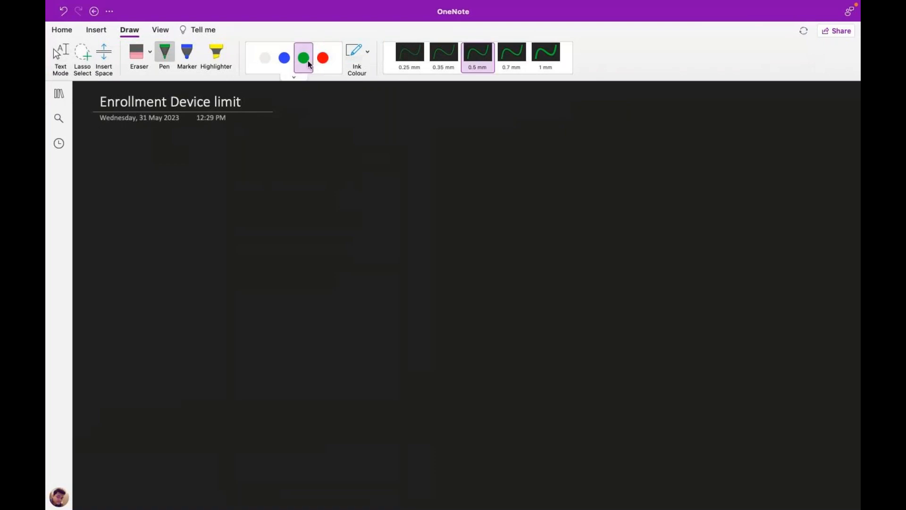
mouse_move(359, 138)
left_mouse_down()
mouse_move(368, 151)
mouse_move(370, 137)
left_mouse_up()
mouse_move(361, 145)
left_mouse_down()
mouse_move(384, 151)
mouse_move(418, 141)
mouse_move(457, 147)
mouse_move(453, 155)
left_mouse_up()
mouse_move(463, 150)
left_mouse_down()
mouse_move(506, 154)
mouse_move(494, 158)
mouse_move(516, 146)
left_mouse_up()
mouse_move(524, 140)
left_mouse_down()
mouse_move(523, 154)
mouse_move(547, 156)
left_mouse_up()
mouse_move(551, 149)
left_mouse_down()
mouse_move(563, 157)
mouse_move(568, 147)
mouse_move(574, 166)
mouse_move(633, 156)
left_mouse_up()
left_click_drag(638, 150, 654, 156)
left_click_drag(651, 150, 667, 160)
mouse_move(672, 143)
left_mouse_down()
mouse_move(673, 161)
mouse_move(696, 143)
mouse_move(697, 160)
mouse_move(704, 158)
left_mouse_up()
mouse_move(377, 127)
left_mouse_down()
mouse_move(344, 152)
mouse_move(362, 163)
left_mouse_up()
left_click_drag(719, 132, 709, 163)
- Draw a blue arrow down from the green heading and handwrite "Max - 15 Devices | user" in blue, with a bold divider
left_click(284, 58)
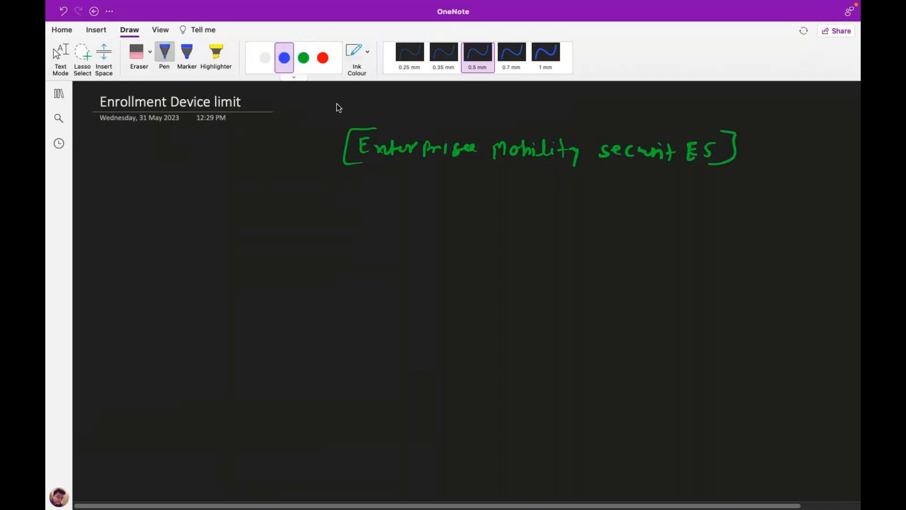
left_click_drag(539, 170, 536, 218)
left_click_drag(544, 206, 537, 217)
left_click_drag(469, 247, 546, 244)
mouse_move(557, 239)
left_mouse_down()
mouse_move(557, 254)
mouse_move(601, 255)
mouse_move(628, 242)
left_mouse_up()
mouse_move(633, 242)
left_mouse_down()
mouse_move(634, 253)
mouse_move(646, 253)
left_mouse_up()
mouse_move(656, 249)
left_mouse_down()
mouse_move(669, 255)
mouse_move(705, 244)
mouse_move(707, 255)
mouse_move(731, 254)
left_mouse_up()
left_click_drag(733, 250, 747, 243)
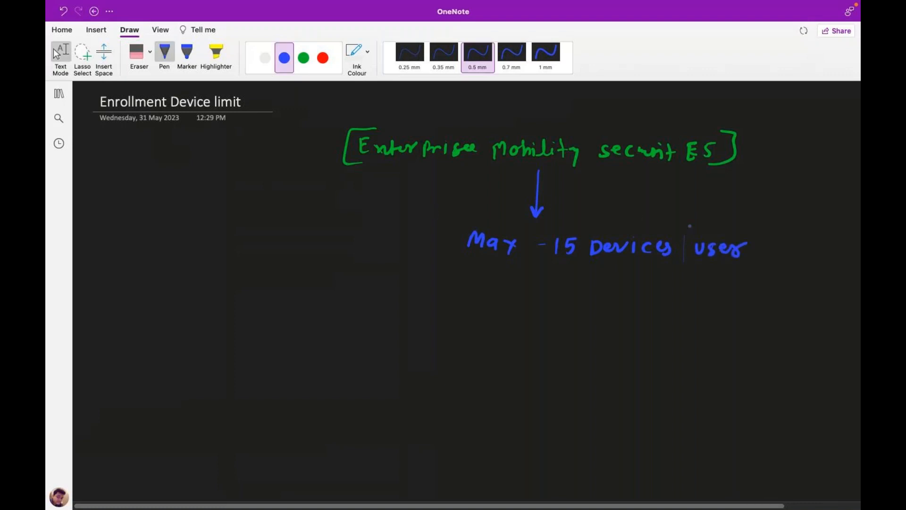
left_click(59, 54)
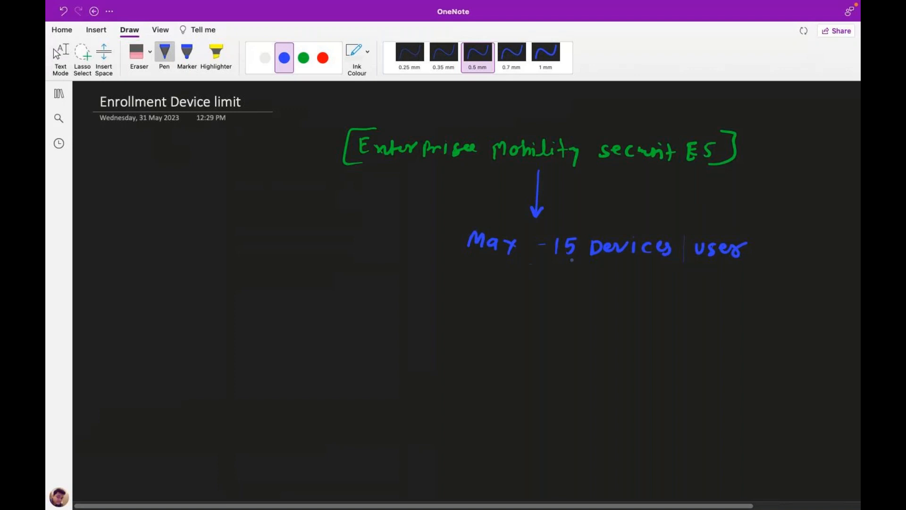
left_click_drag(683, 235, 682, 267)
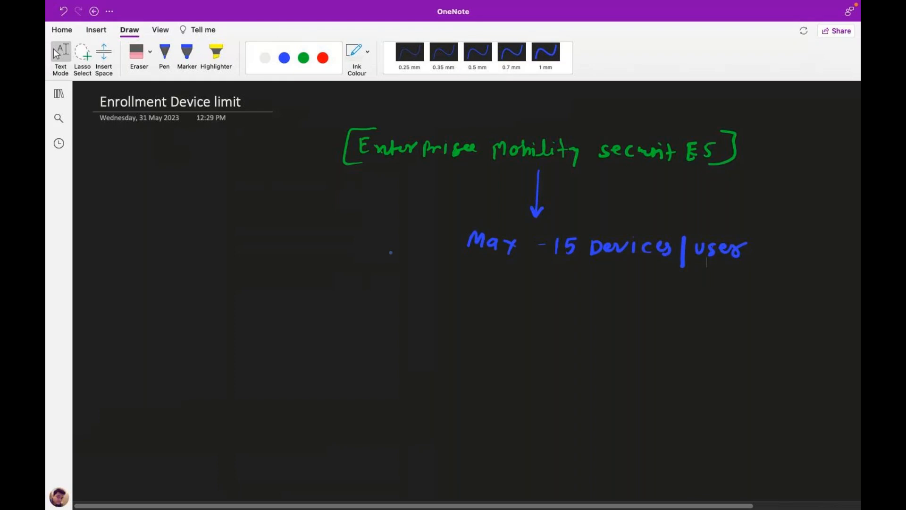
- Switch to the Intune admin center, start a new device limit restriction named "Only 5 devices", and proceed to its device limit
key("ctrl+Left")
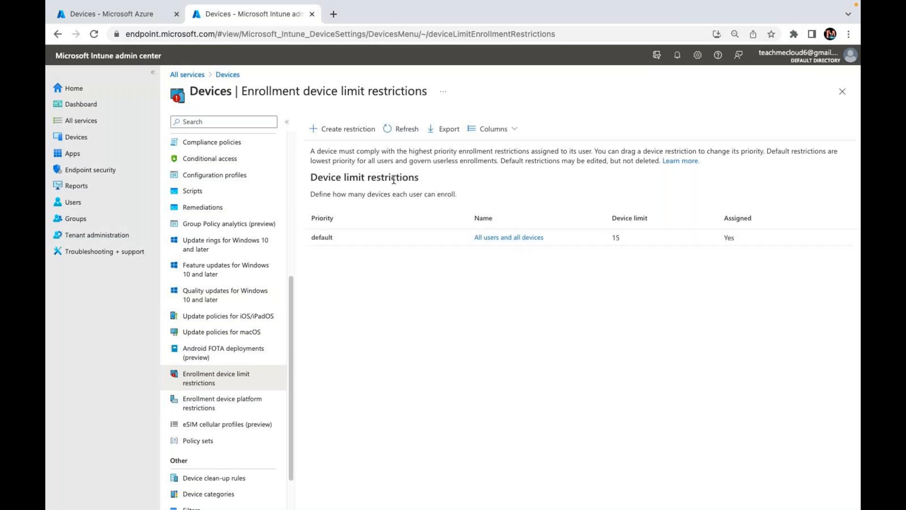
left_click(356, 130)
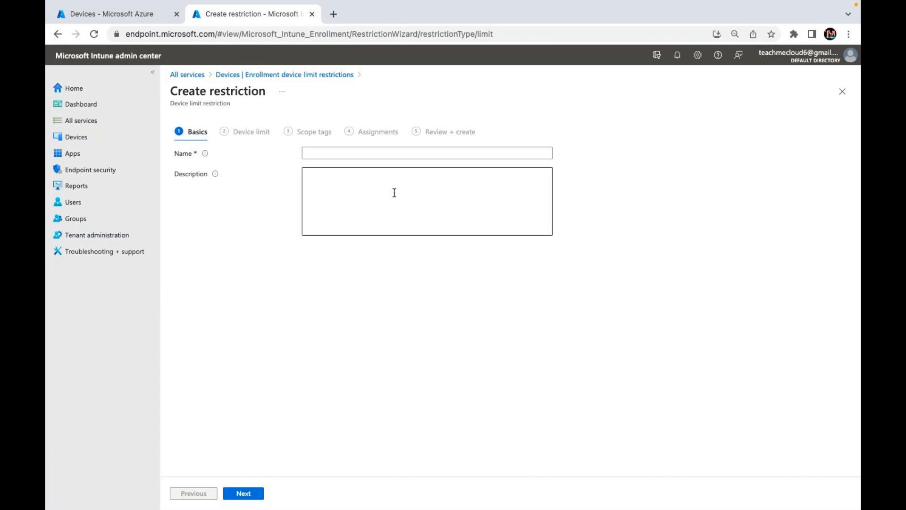
left_click(356, 154)
type("On")
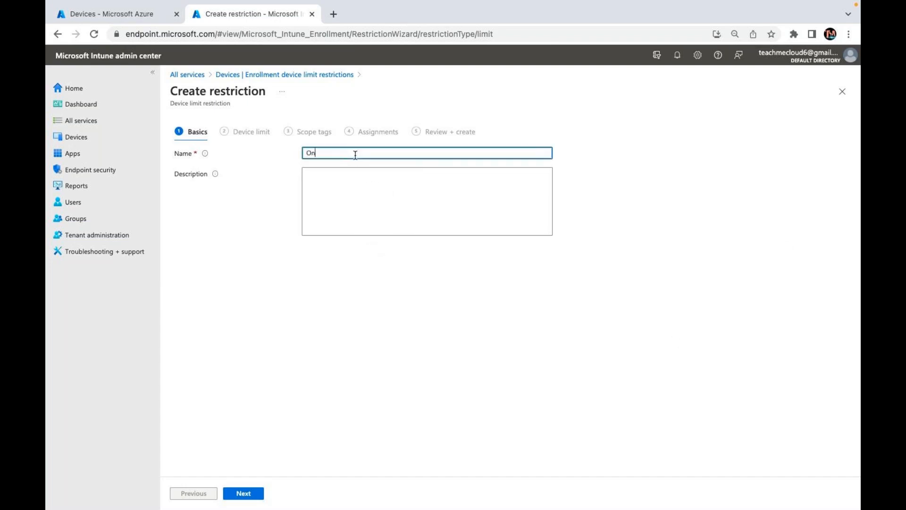
type("ly 5 devices")
left_click(239, 495)
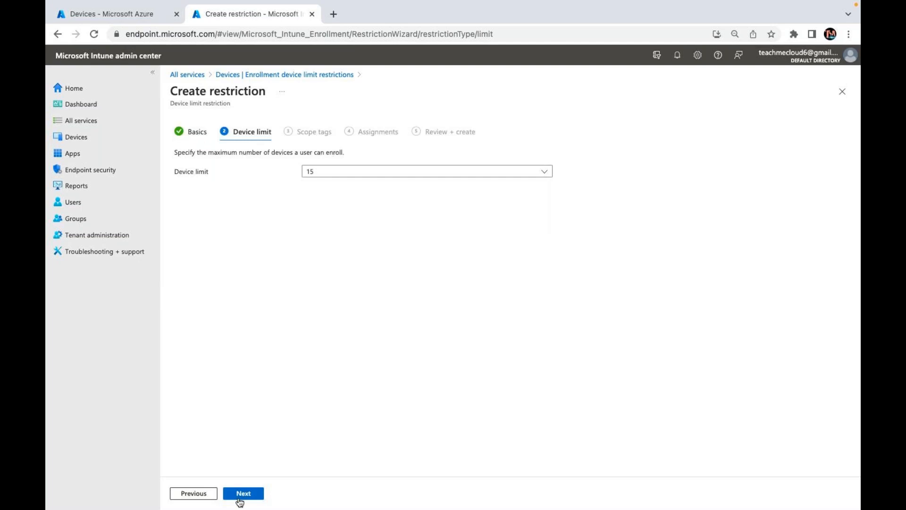
- Set the restriction's device limit to 5, keep the Default scope tag, and continue to Assignments
left_click(514, 172)
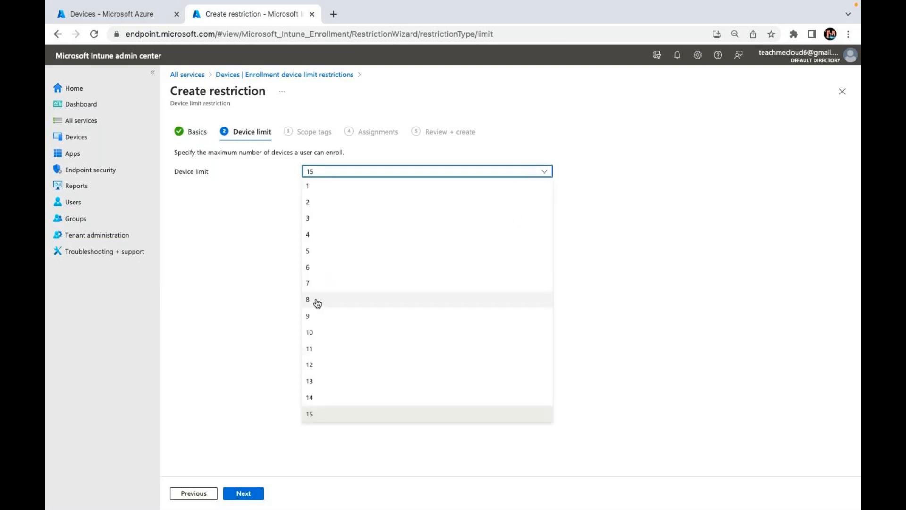
left_click(310, 252)
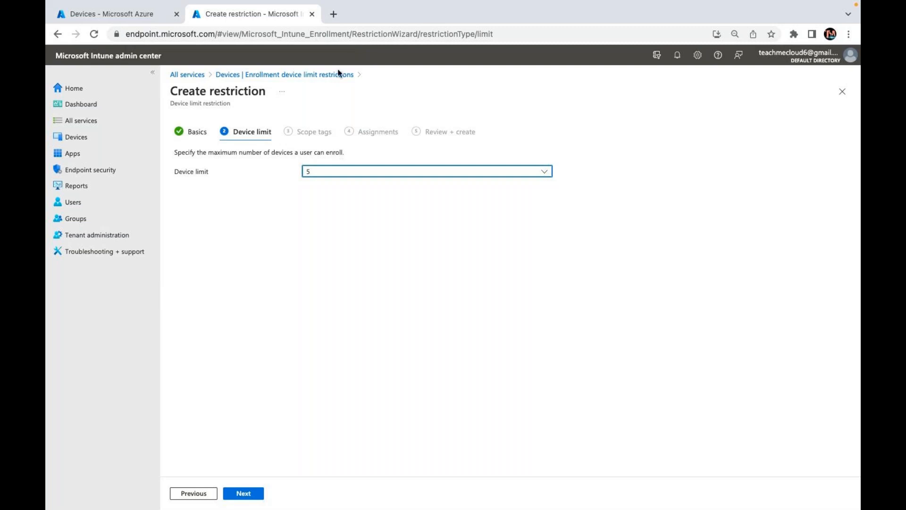
left_click(245, 494)
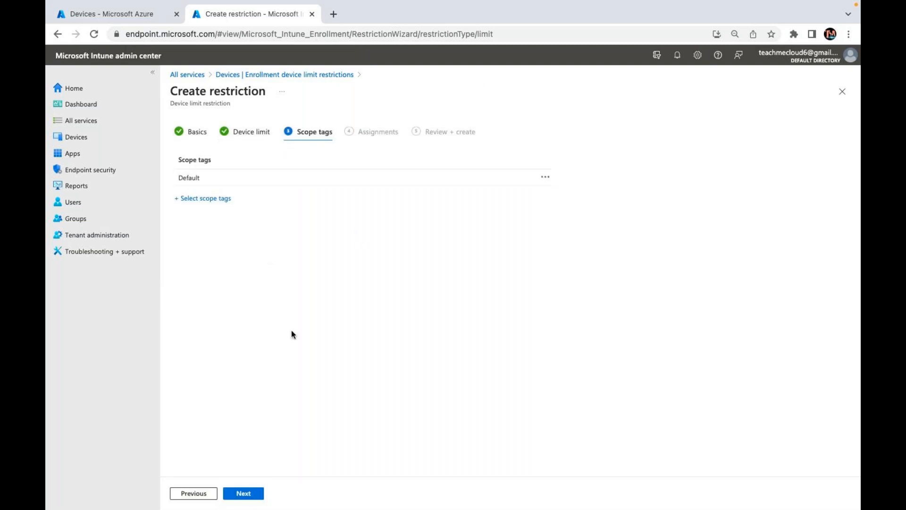
left_click(244, 493)
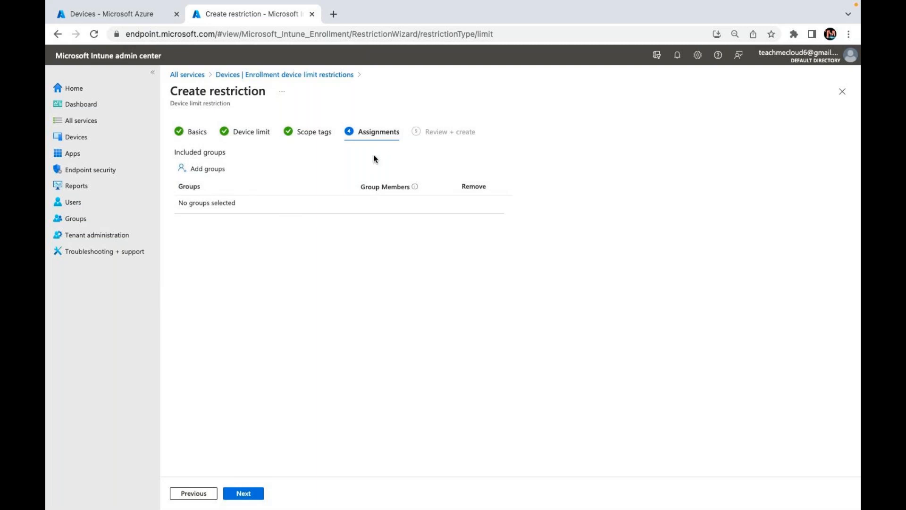
key("XF86AudioRaiseVolume")
key("XF86AudioLowerVolume")
key("XF86AudioLowerVolume")
- Switch to the Azure portal and examine all license products of the Default Directory
left_click(150, 17)
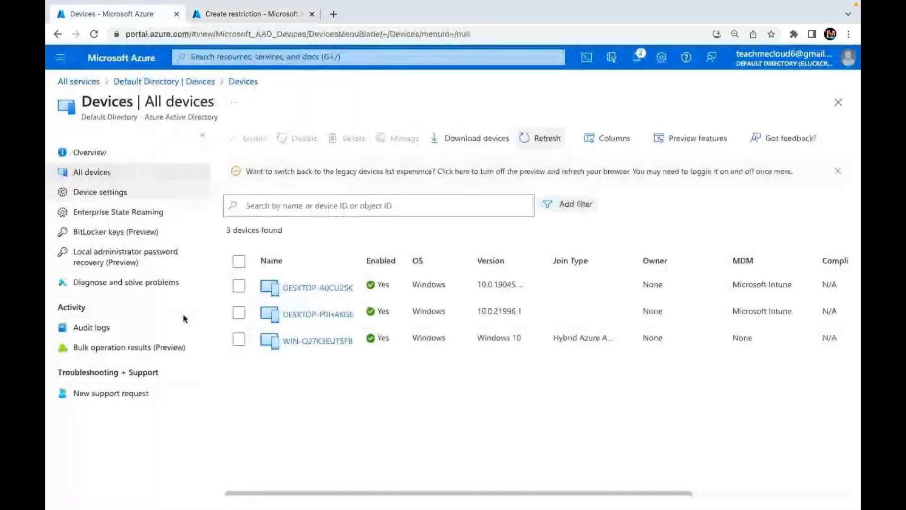
left_click(164, 85)
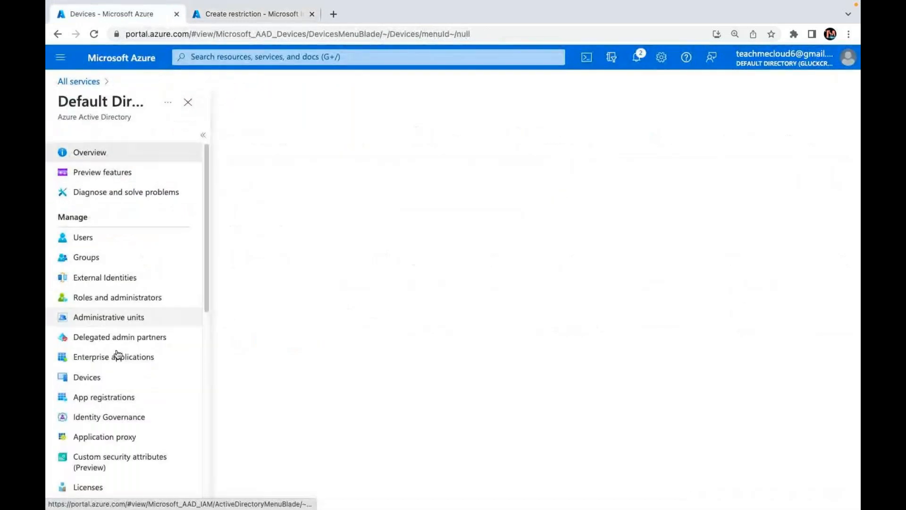
scroll(108, 383, "down", 2)
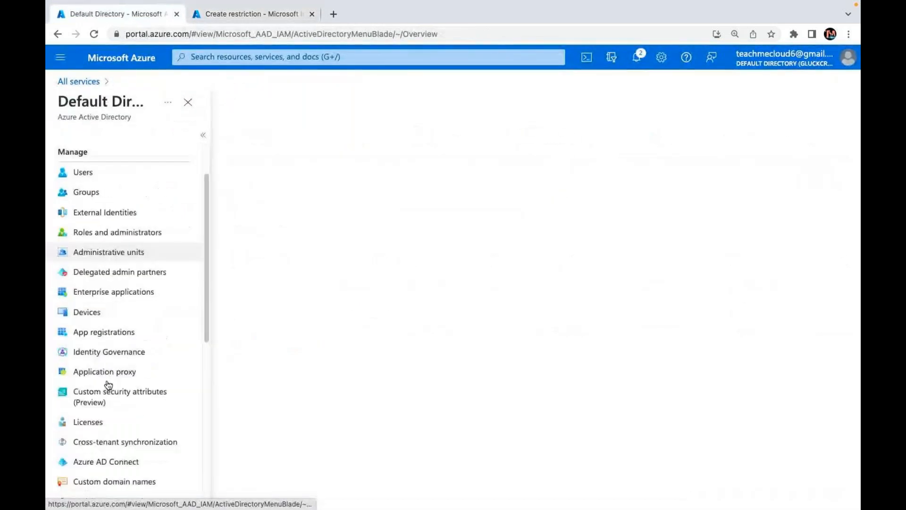
left_click(96, 421)
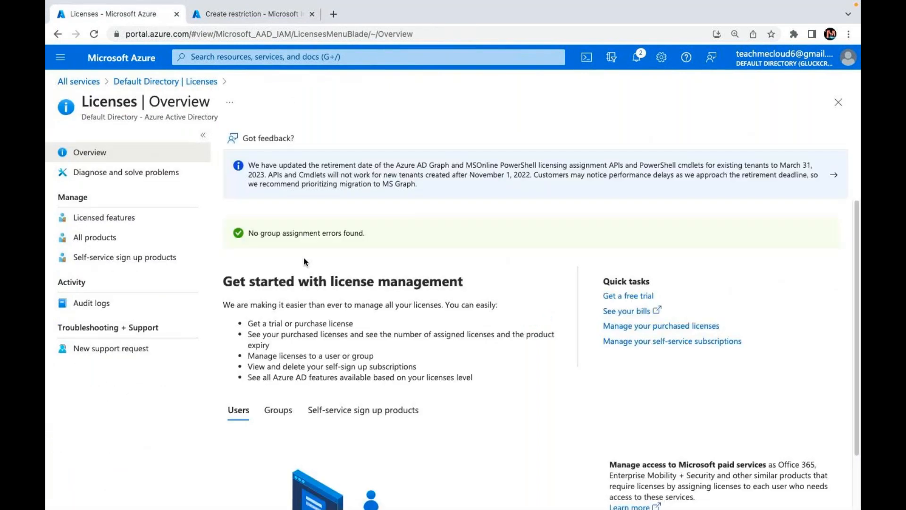
left_click(100, 244)
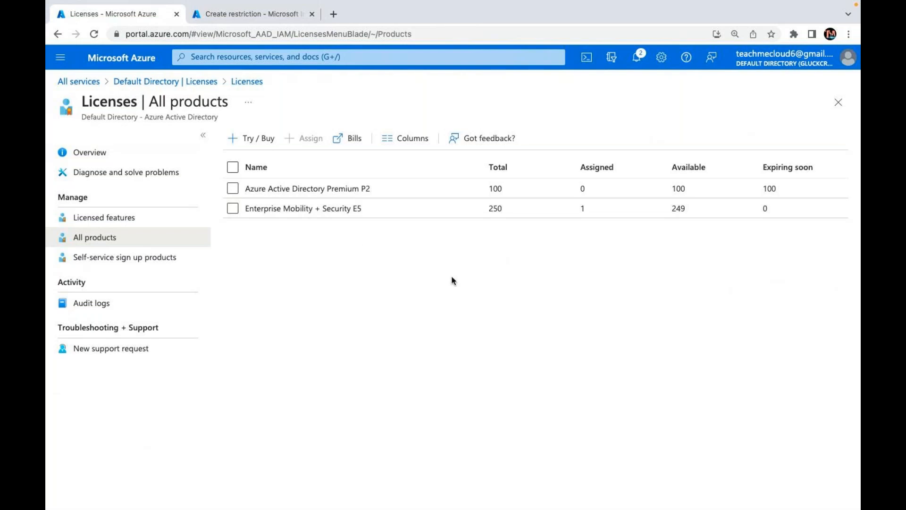
- Switch to the Windows desktop and launch Paint by running mspaint
key("XF86AudioRaiseVolume")
key("ctrl+Right")
key("ctrl+Left")
key("ctrl+Left")
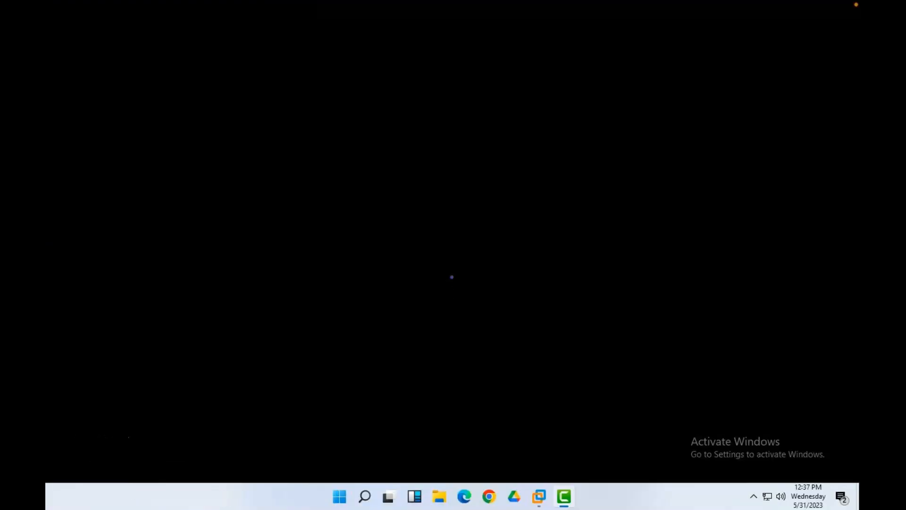
right_click(337, 499)
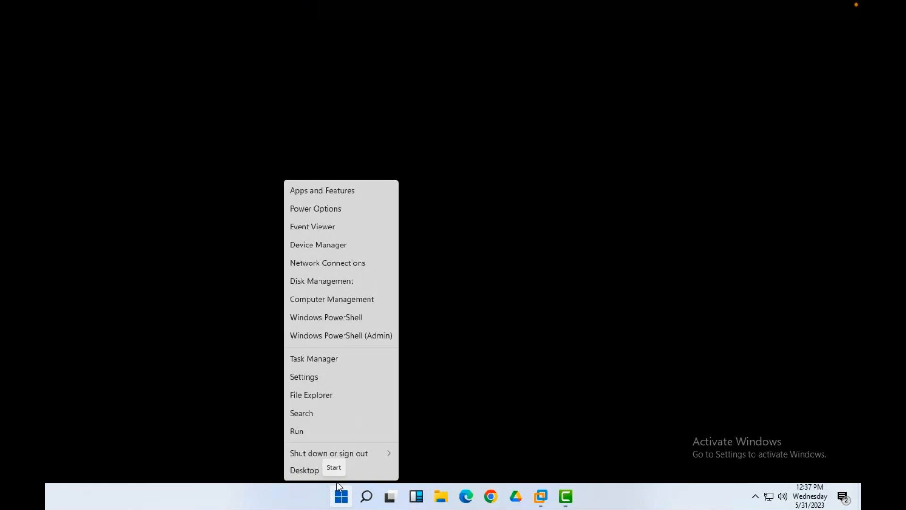
left_click(334, 435)
type("mspaint")
key("Return")
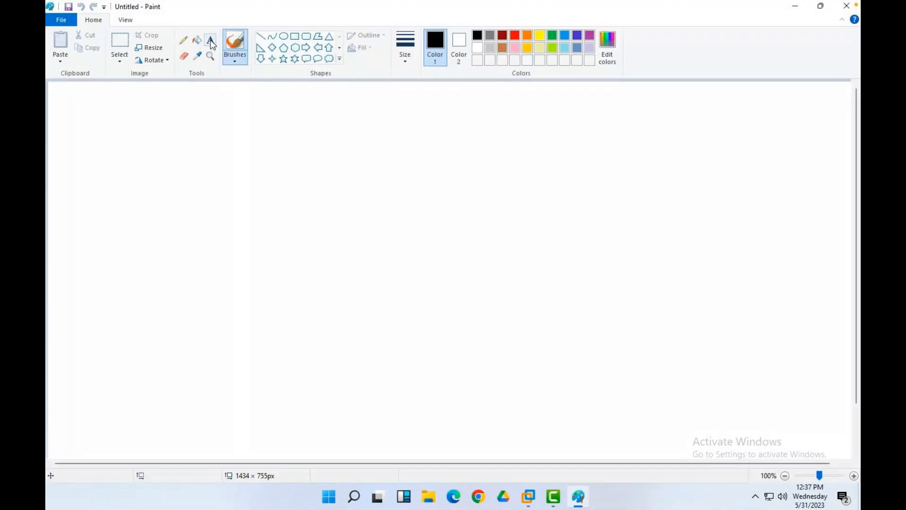
- Add the text "Azure AD Users" near the top of the canvas and frame it with a black rectangle
left_click(211, 43)
left_click_drag(342, 102, 549, 131)
type("Azure AD ")
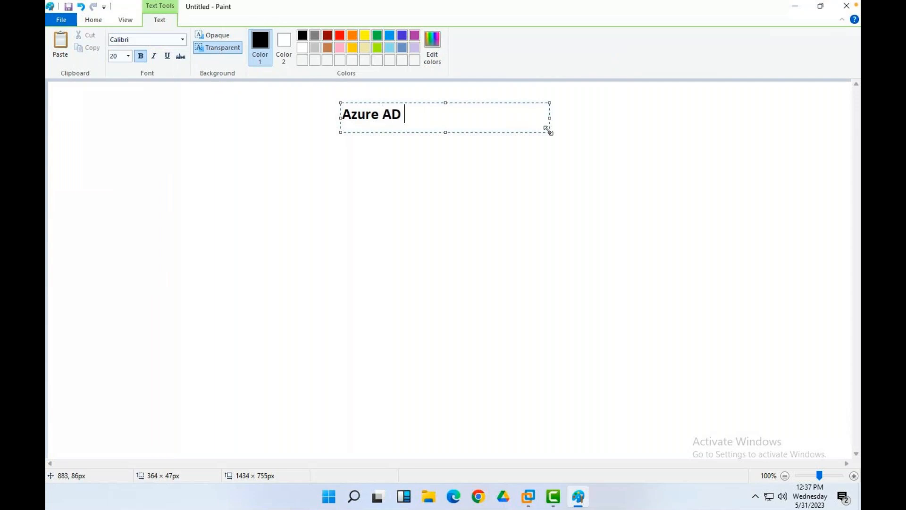
type("Users")
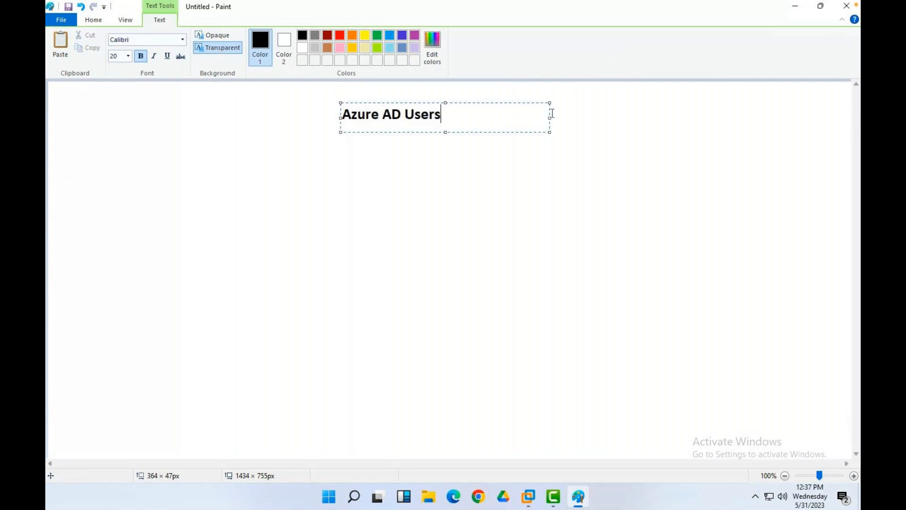
left_click_drag(340, 118, 382, 116)
left_click(345, 126)
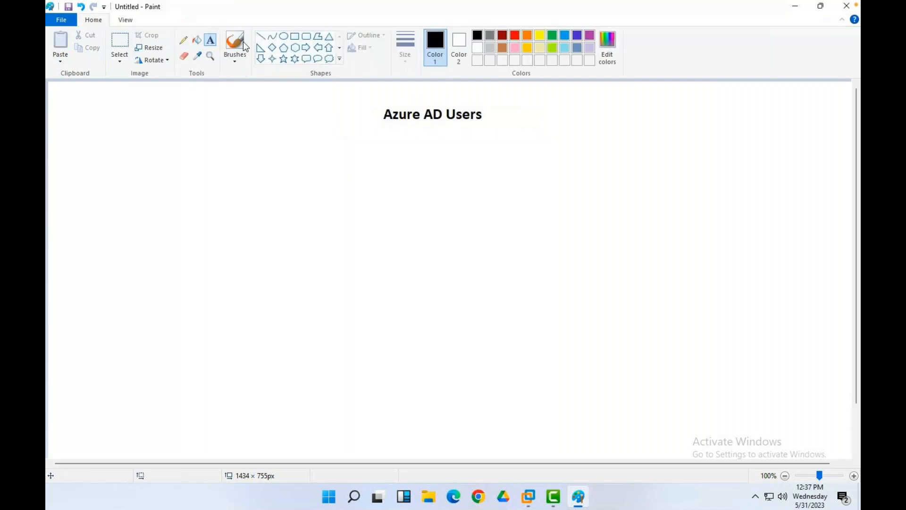
left_click(295, 36)
left_click_drag(374, 101, 485, 131)
left_click(543, 137)
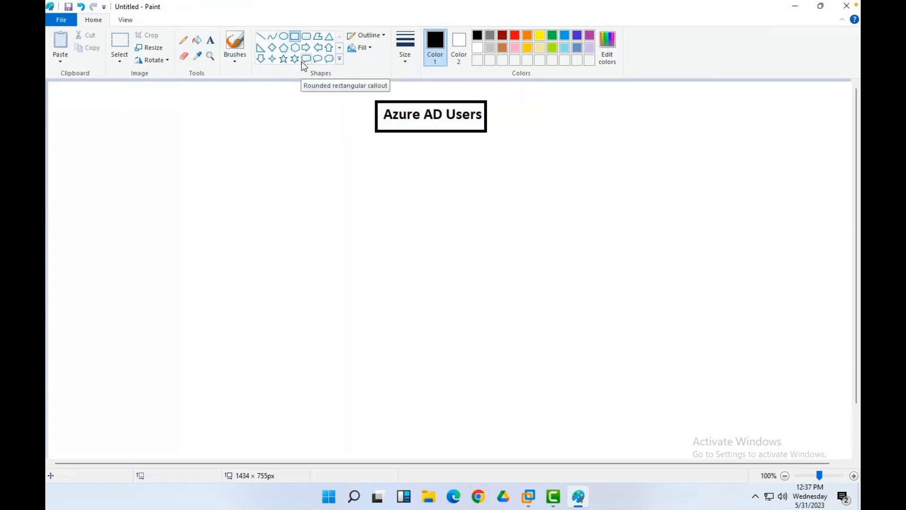
- Pencil an arrow from the Azure AD Users box to a boxed "Class", then a dark red arrow to "15 Devices" below it
left_click(183, 43)
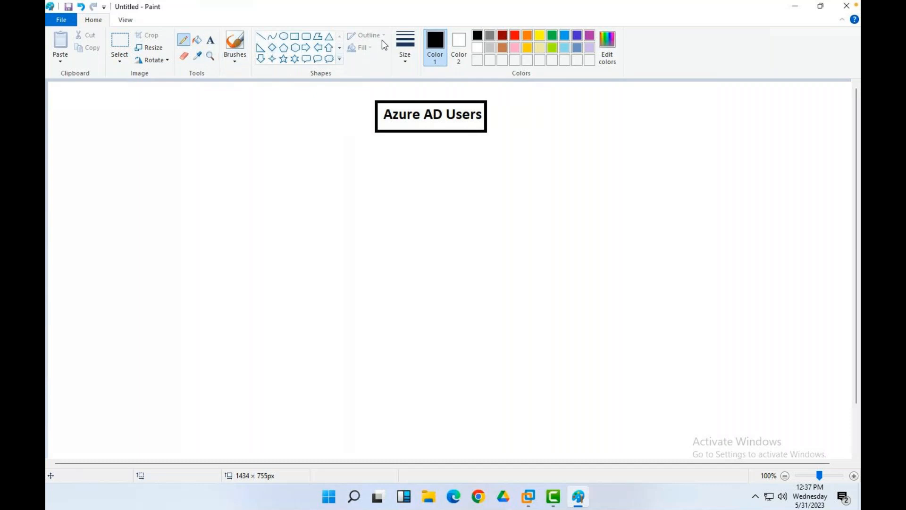
left_click(405, 46)
left_click(422, 122)
mouse_move(427, 135)
left_mouse_down()
mouse_move(427, 168)
mouse_move(434, 161)
mouse_move(413, 187)
mouse_move(454, 189)
mouse_move(400, 203)
mouse_move(459, 188)
mouse_move(400, 203)
mouse_move(428, 230)
mouse_move(434, 220)
mouse_move(420, 257)
mouse_move(429, 249)
mouse_move(427, 257)
mouse_move(446, 258)
left_mouse_up()
left_click(502, 35)
mouse_move(446, 245)
left_mouse_down()
mouse_move(448, 258)
mouse_move(513, 255)
left_mouse_up()
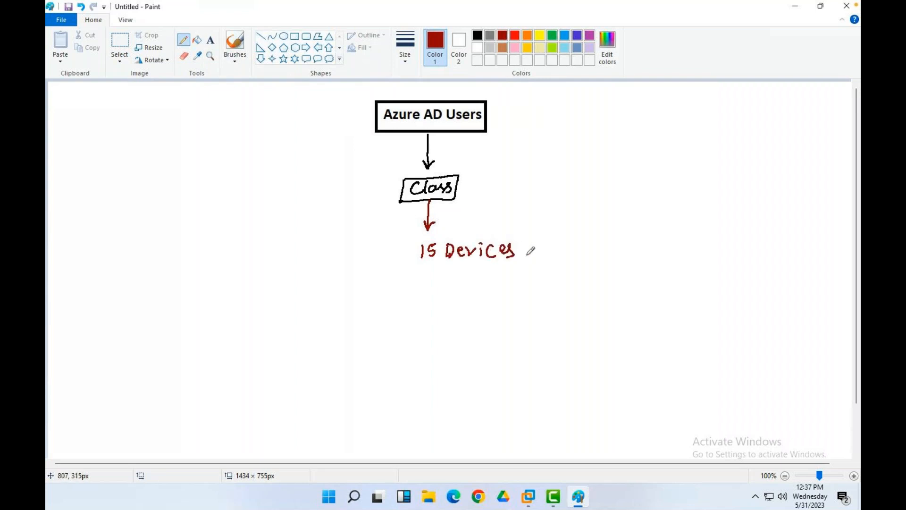
- Draw a row of dark red rectangles as computers and mobile devices beneath the diagram, and frame "15 Devices" with a rectangle
left_click(294, 37)
mouse_move(115, 309)
left_mouse_down()
mouse_move(118, 332)
mouse_move(147, 323)
mouse_move(124, 336)
left_mouse_up()
left_click(130, 340)
left_click_drag(213, 305, 226, 333)
left_click(269, 325)
mouse_move(343, 309)
left_mouse_down()
mouse_move(378, 340)
mouse_move(357, 340)
left_mouse_up()
left_click_drag(389, 310, 407, 345)
left_click_drag(478, 306, 510, 345)
left_click_drag(585, 307, 604, 348)
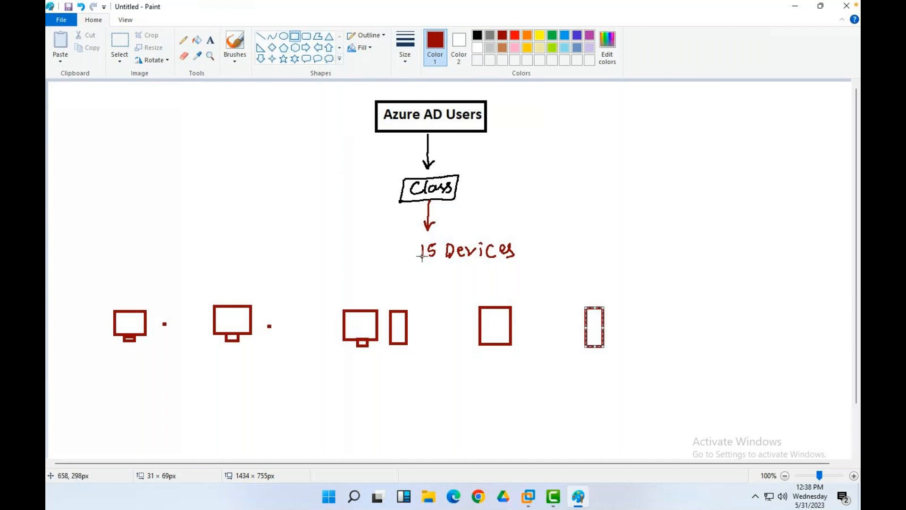
left_click_drag(418, 238, 523, 265)
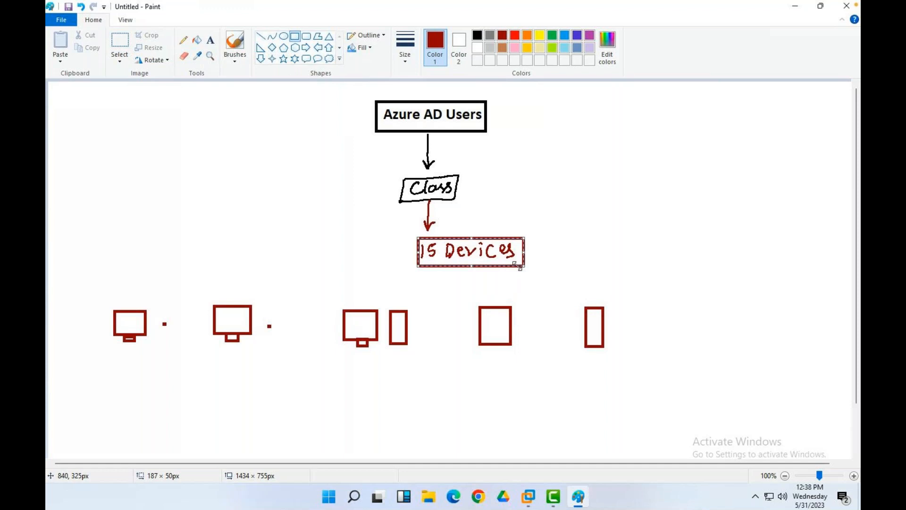
- Draw five light blue arrows from the 15 Devices box to the devices in the row below
left_click(183, 41)
left_click(565, 36)
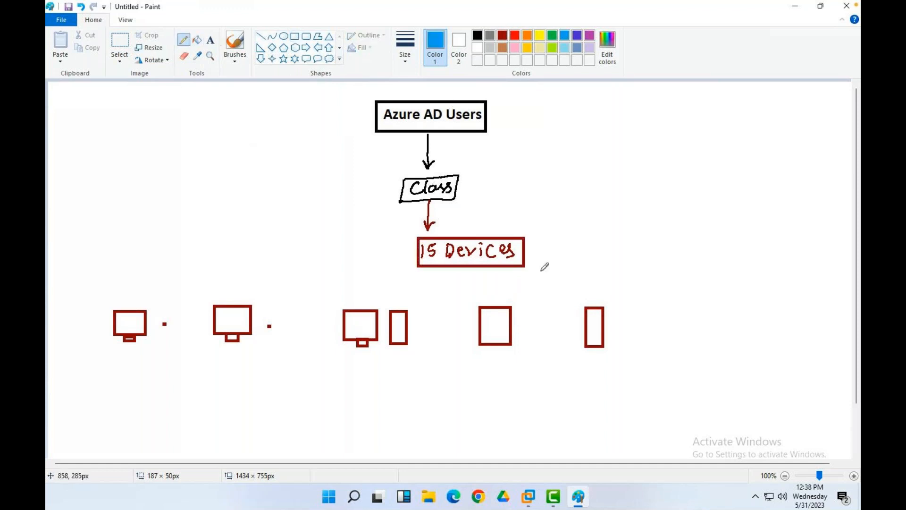
mouse_move(418, 257)
left_mouse_down()
mouse_move(153, 309)
mouse_move(160, 300)
mouse_move(162, 310)
left_mouse_up()
mouse_move(418, 262)
left_mouse_down()
mouse_move(250, 307)
mouse_move(257, 298)
left_mouse_up()
mouse_move(427, 265)
left_mouse_down()
mouse_move(374, 298)
mouse_move(381, 307)
left_mouse_up()
mouse_move(487, 271)
left_mouse_down()
mouse_move(492, 303)
mouse_move(497, 293)
left_mouse_up()
left_click_drag(524, 266, 583, 304)
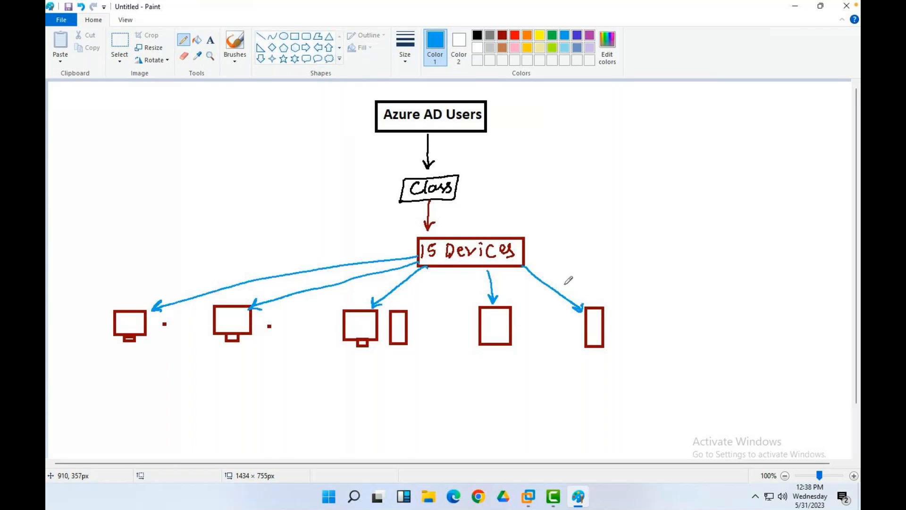
- Handwrite an arrow and "Limit - only one" in light blue beside the 15 Devices box, underlining and bracketing "only one"
left_click_drag(542, 247, 574, 247)
mouse_move(568, 243)
left_mouse_down()
mouse_move(569, 254)
mouse_move(618, 255)
left_mouse_up()
mouse_move(622, 246)
left_mouse_down()
mouse_move(628, 254)
mouse_move(632, 244)
mouse_move(693, 243)
mouse_move(707, 254)
left_mouse_up()
mouse_move(707, 254)
left_mouse_down()
mouse_move(718, 247)
mouse_move(722, 266)
mouse_move(746, 244)
mouse_move(760, 253)
mouse_move(769, 243)
mouse_move(772, 254)
left_mouse_up()
left_click_drag(700, 270, 755, 270)
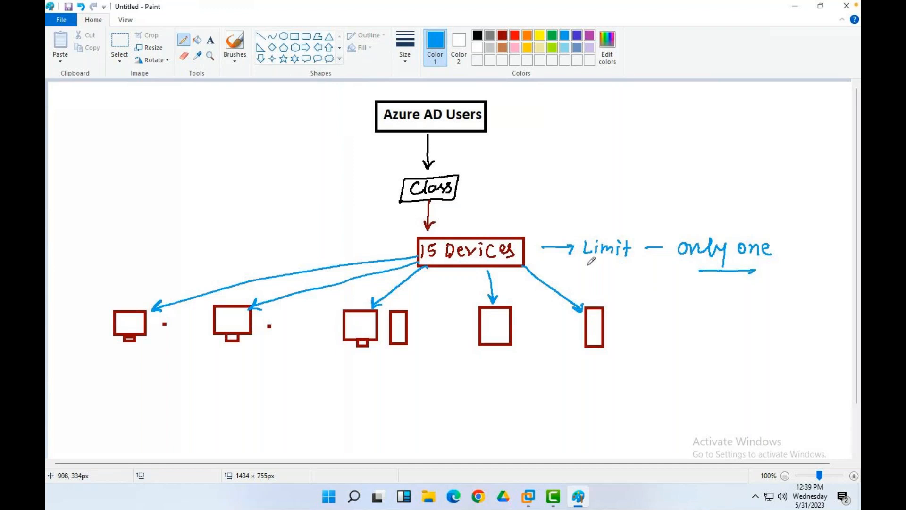
left_click_drag(678, 232, 672, 264)
mouse_move(766, 239)
left_mouse_down()
mouse_move(782, 245)
mouse_move(757, 268)
left_mouse_up()
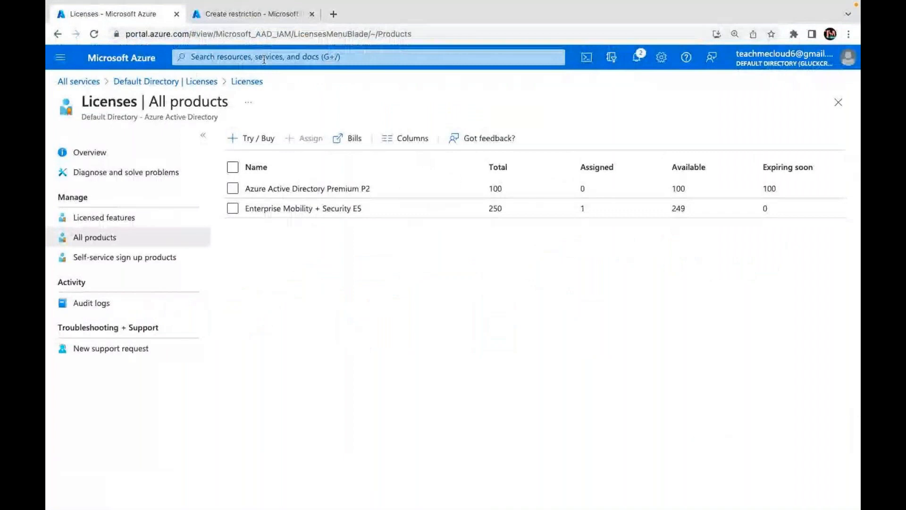
- Check the Create restriction wizard in Intune, return to the Paint diagram, and add light blue freehand strokes beside the Class box
left_click(246, 18)
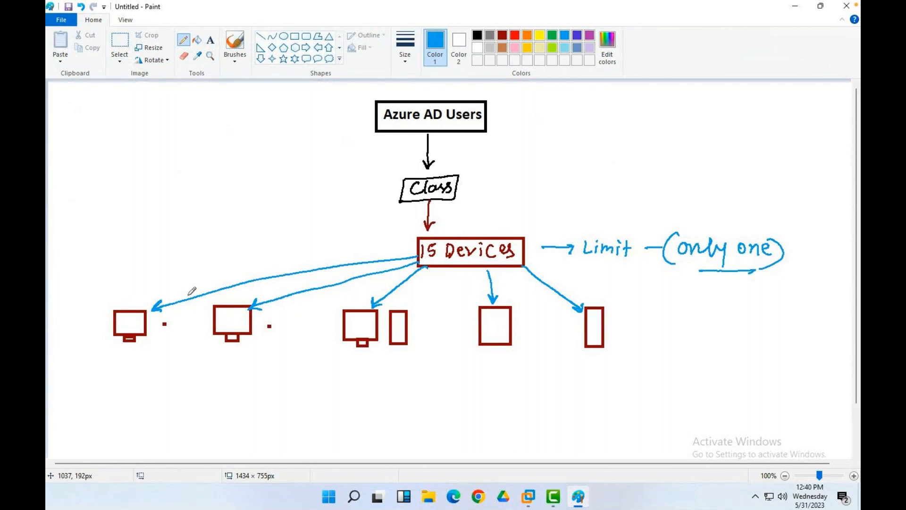
left_click(543, 201)
left_click_drag(543, 202, 645, 202)
mouse_move(641, 193)
left_mouse_down()
mouse_move(679, 202)
mouse_move(731, 193)
left_mouse_up()
left_click(731, 193)
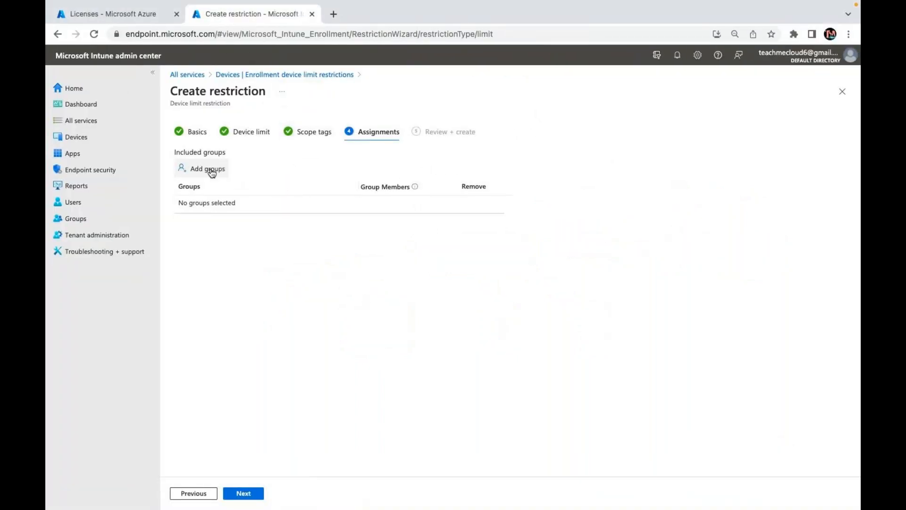
- In the Intune admin center, create the "Only 5 devices" restriction without assigning any groups
left_click(244, 493)
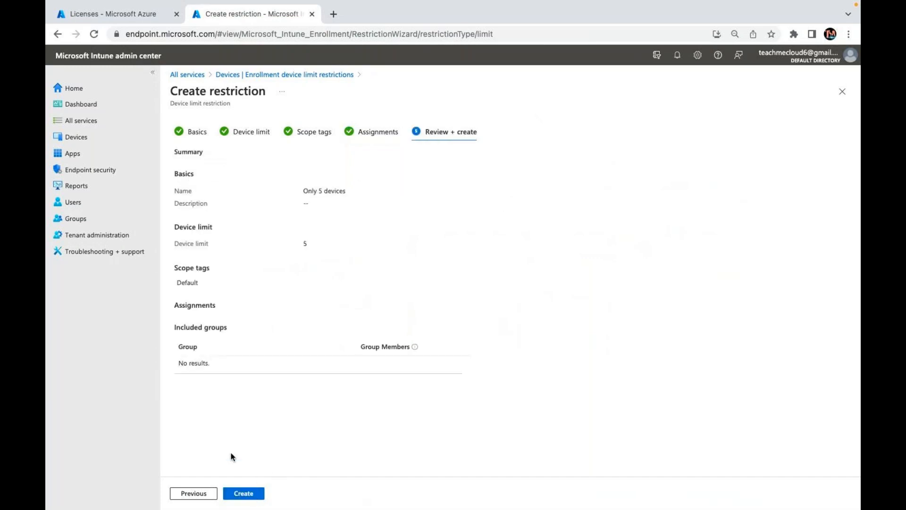
left_click(241, 494)
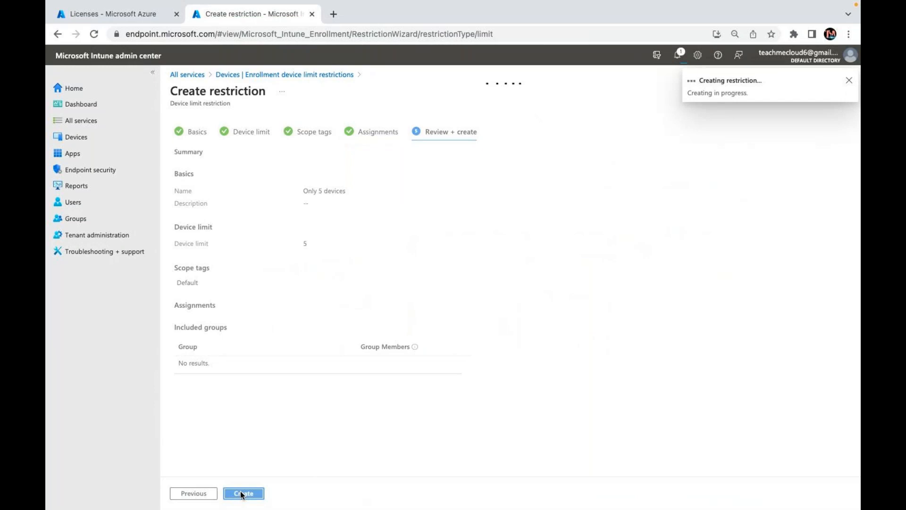
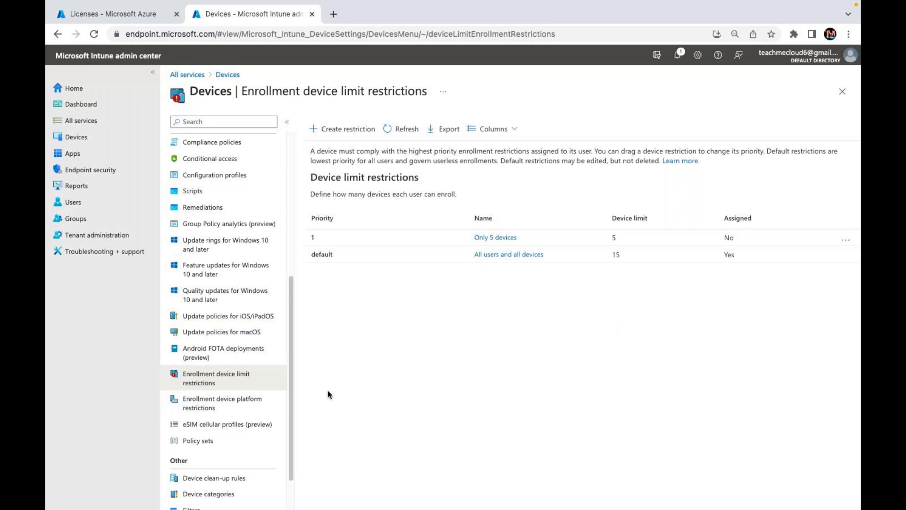
- Start an Android device platform restriction named "Redhat Machine Not Allow" and proceed to its platform settings
left_click(215, 407)
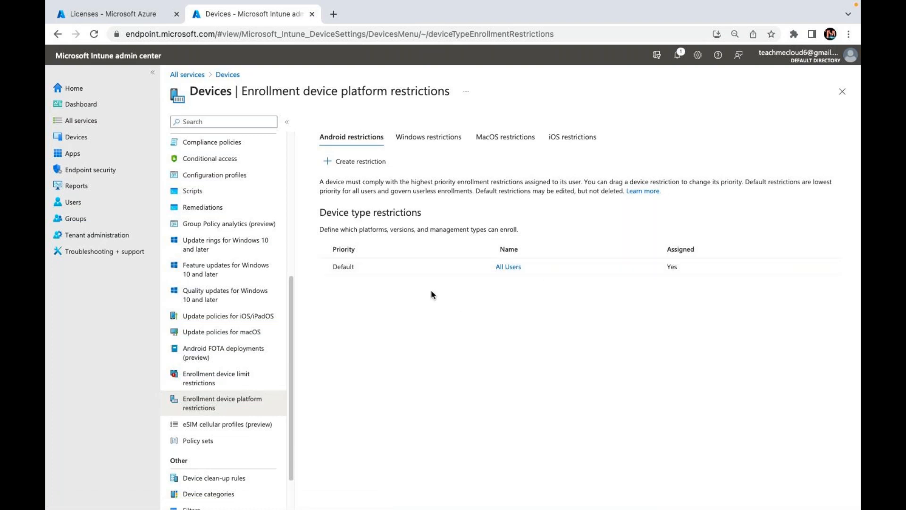
left_click(365, 163)
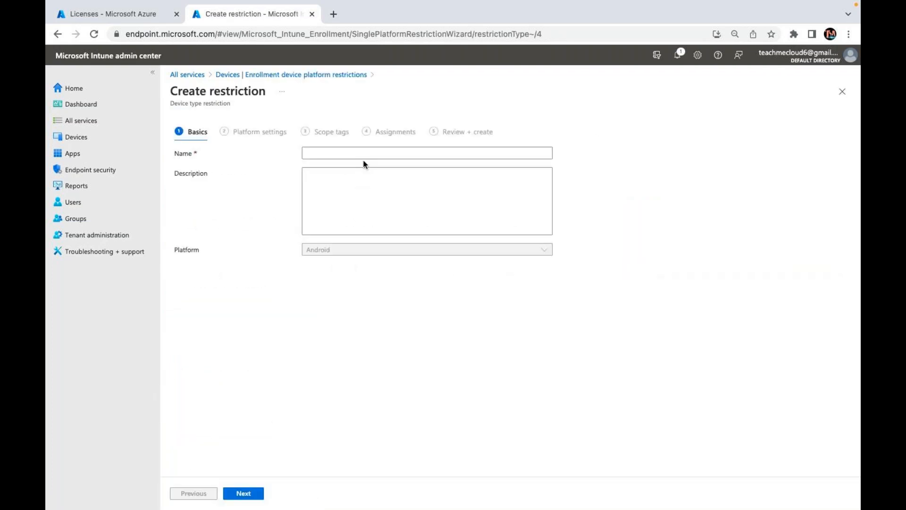
left_click(325, 155)
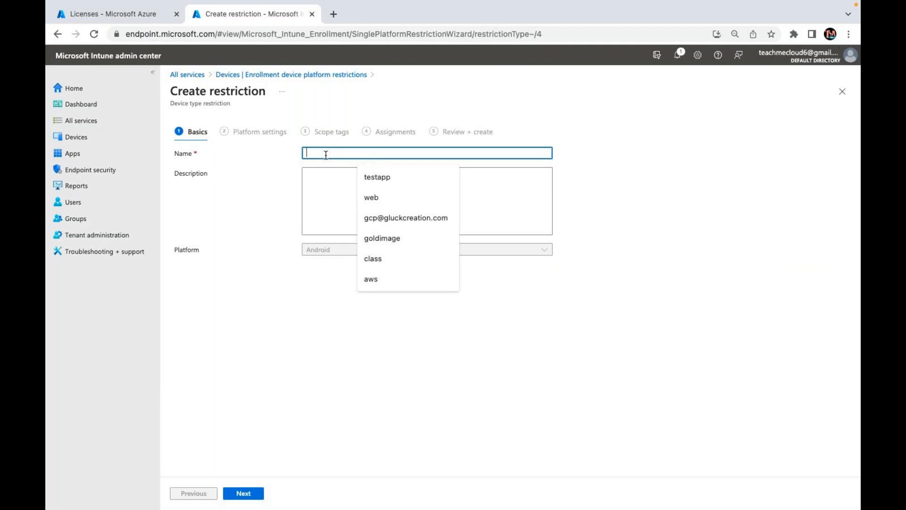
type("Re")
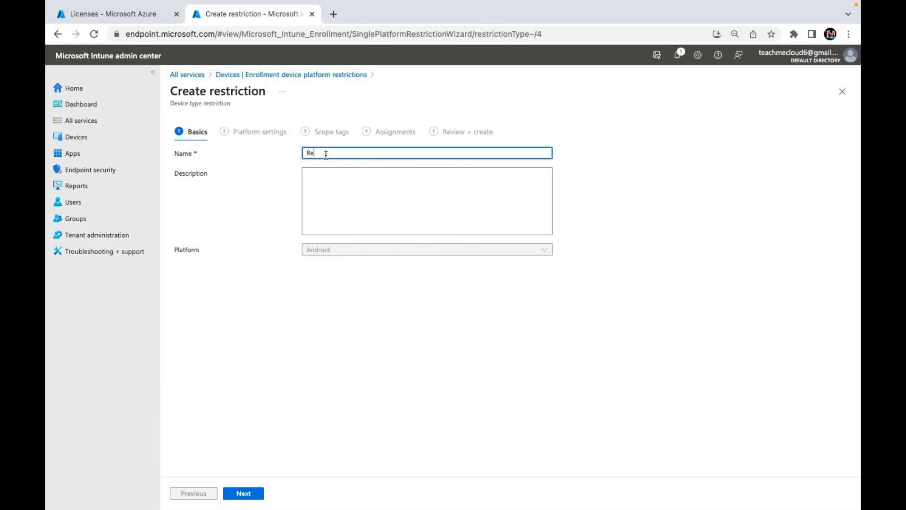
type("dhatmach")
key("BackSpace")
key("BackSpace")
key("BackSpace")
key("BackSpace")
type("Machine Not Allow")
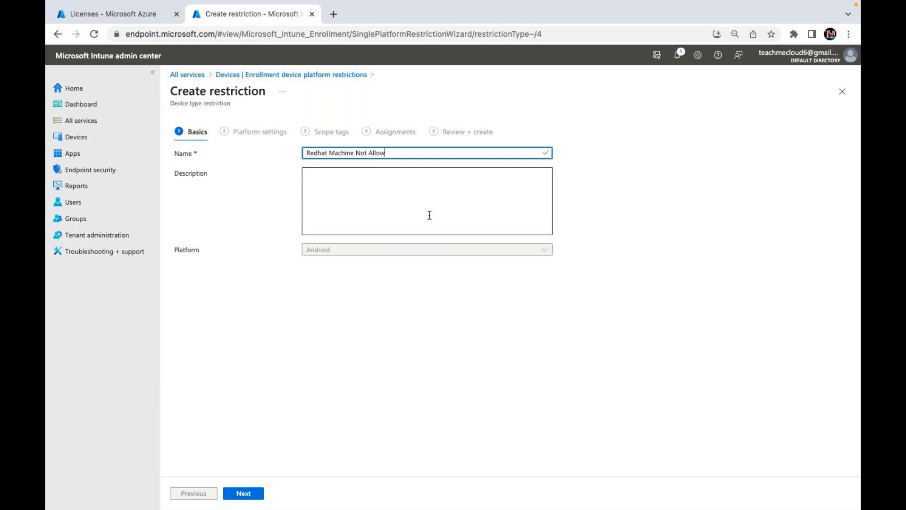
left_click(245, 493)
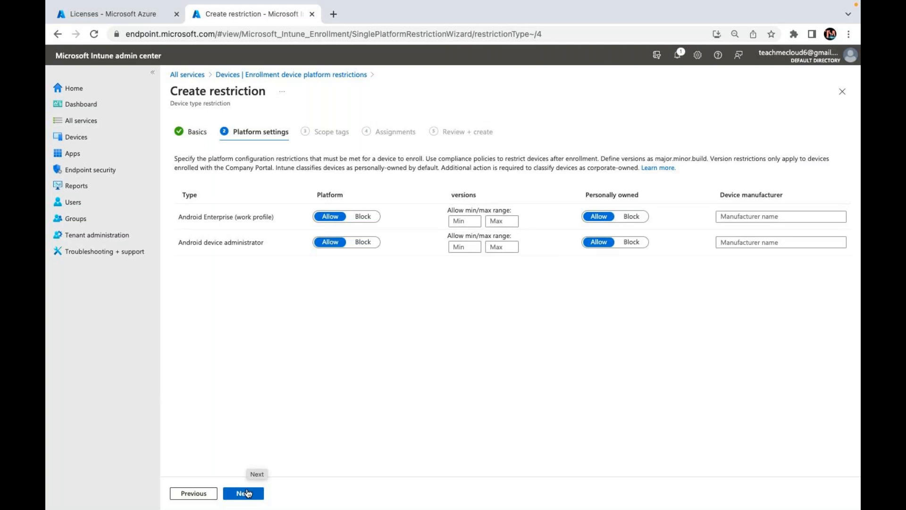
left_click(193, 491)
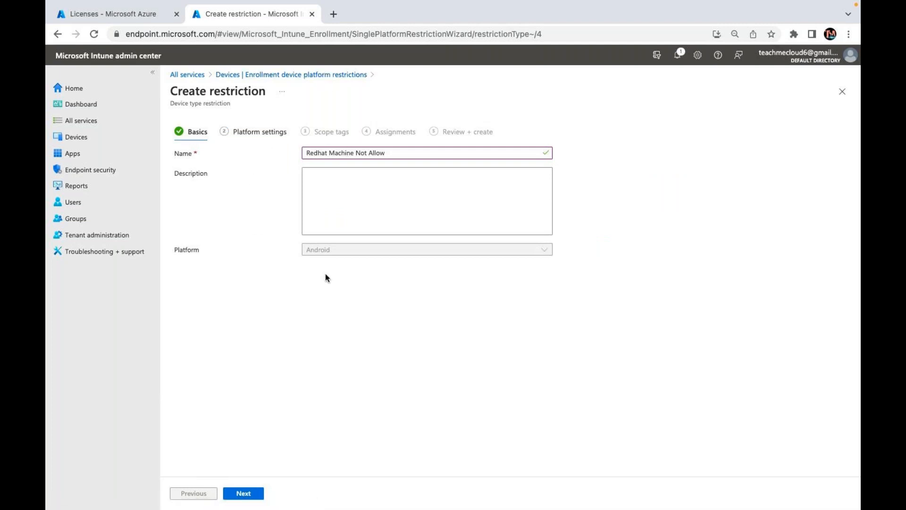
left_click(250, 489)
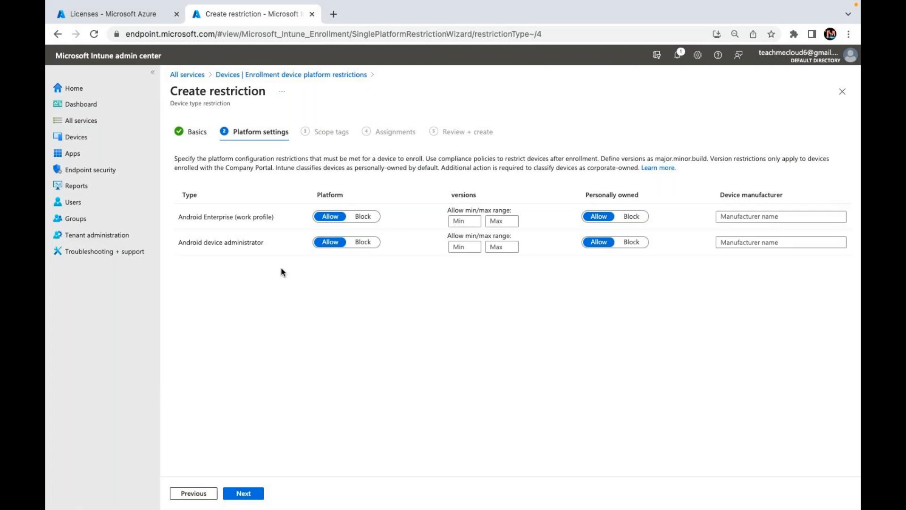
- Switch to OneNote and handwrite "Configure and Enroll Android Devices :" in green below the existing notes
key("ctrl+Right")
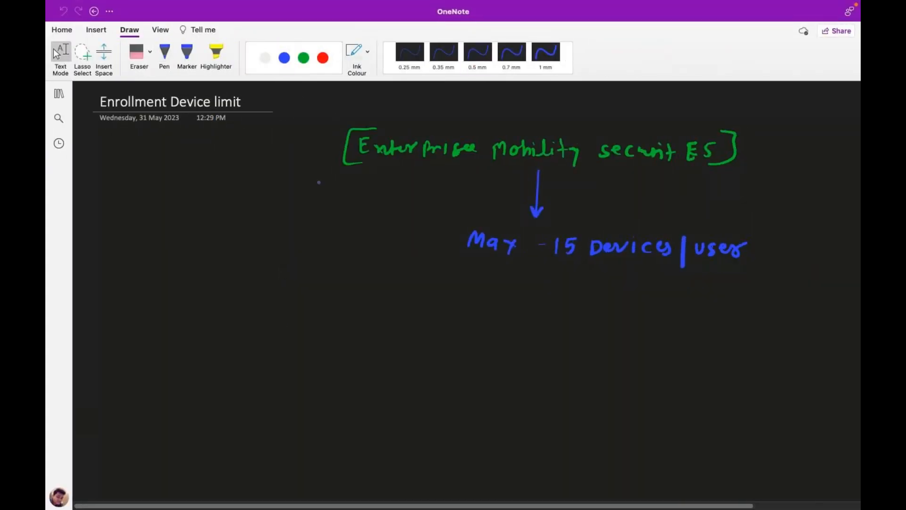
left_click(308, 58)
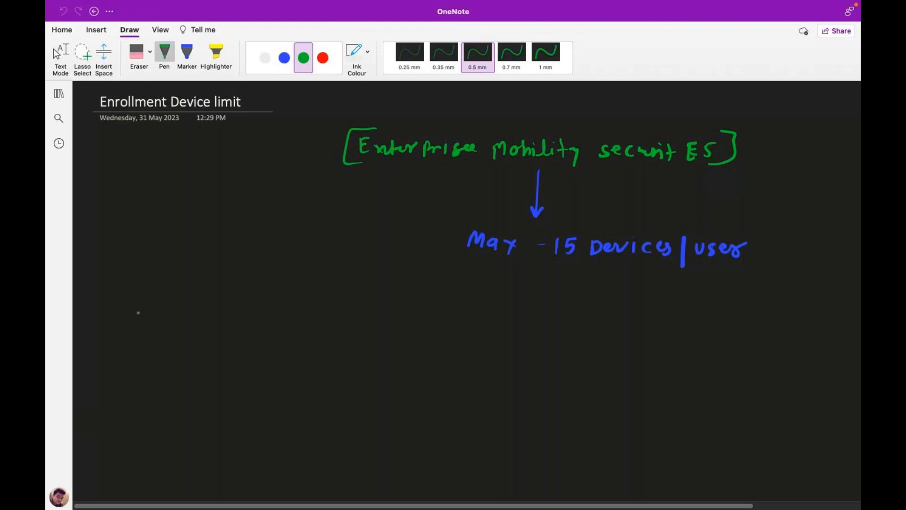
left_click_drag(119, 316, 116, 331)
mouse_move(130, 320)
left_mouse_down()
mouse_move(149, 330)
mouse_move(185, 320)
mouse_move(269, 332)
left_mouse_up()
mouse_move(279, 318)
left_mouse_down()
mouse_move(272, 332)
mouse_move(315, 335)
mouse_move(318, 319)
mouse_move(332, 336)
left_mouse_up()
left_click_drag(335, 330, 354, 339)
mouse_move(366, 321)
left_mouse_down()
mouse_move(365, 338)
mouse_move(412, 342)
mouse_move(412, 332)
mouse_move(432, 342)
mouse_move(444, 325)
mouse_move(468, 333)
left_mouse_up()
mouse_move(476, 333)
left_mouse_down()
mouse_move(477, 343)
mouse_move(488, 341)
left_mouse_up()
left_click_drag(486, 334, 521, 344)
left_click_drag(530, 336, 539, 334)
left_click_drag(543, 332, 556, 331)
left_click_drag(560, 330, 570, 342)
mouse_move(583, 336)
left_mouse_down()
mouse_move(595, 344)
mouse_move(614, 337)
left_mouse_up()
left_click(623, 346)
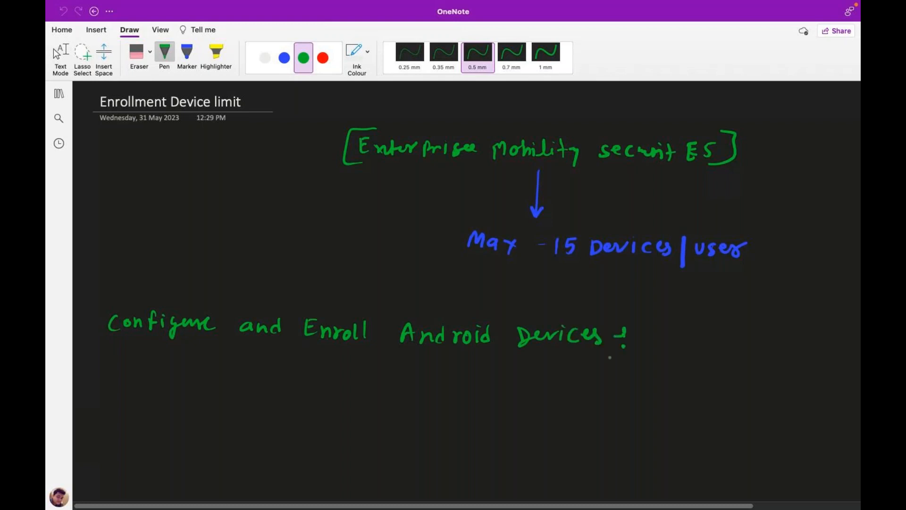
- Check the Android types in the Intune wizard, return to OneNote, and handwrite "Enterprise Device" in white below the green heading
left_click(61, 54)
left_click(265, 57)
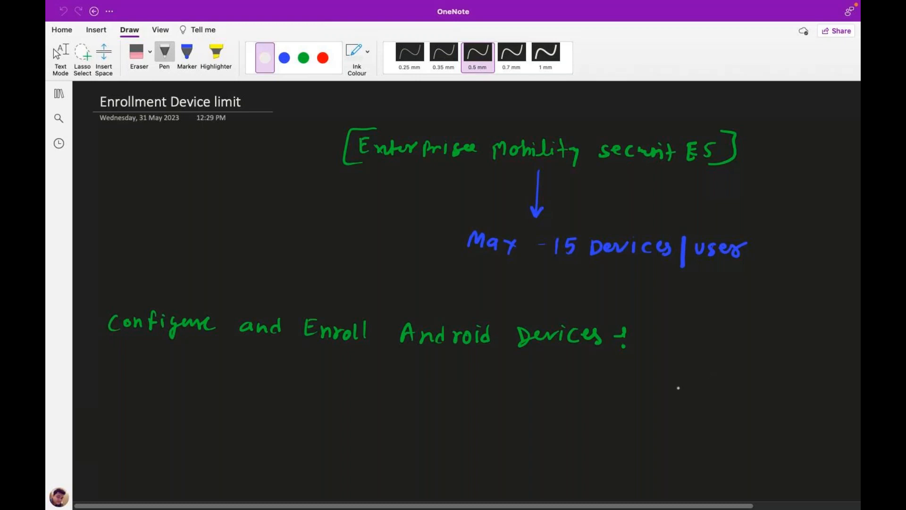
key("Escape")
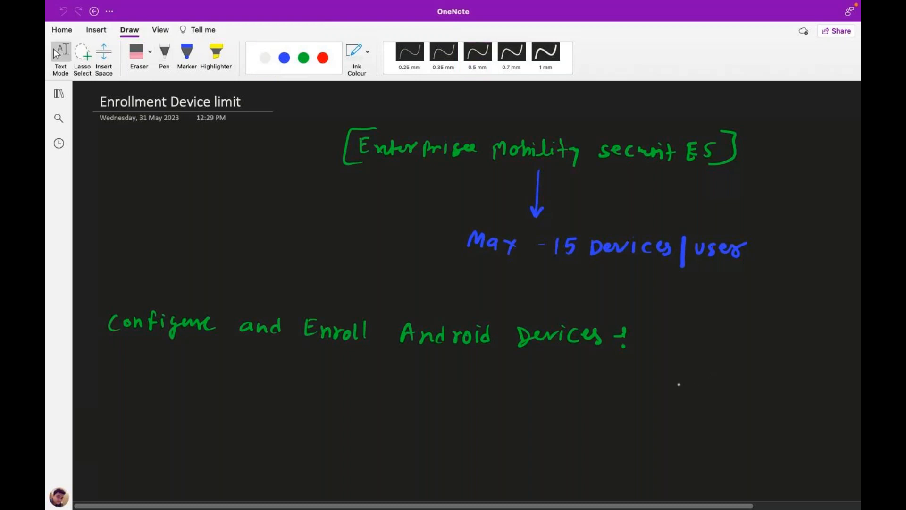
left_click(164, 52)
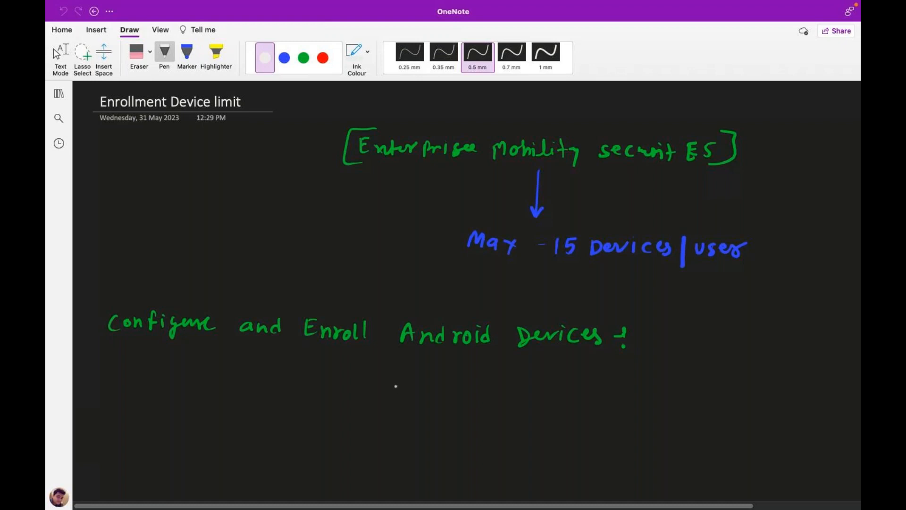
key("super+Tab")
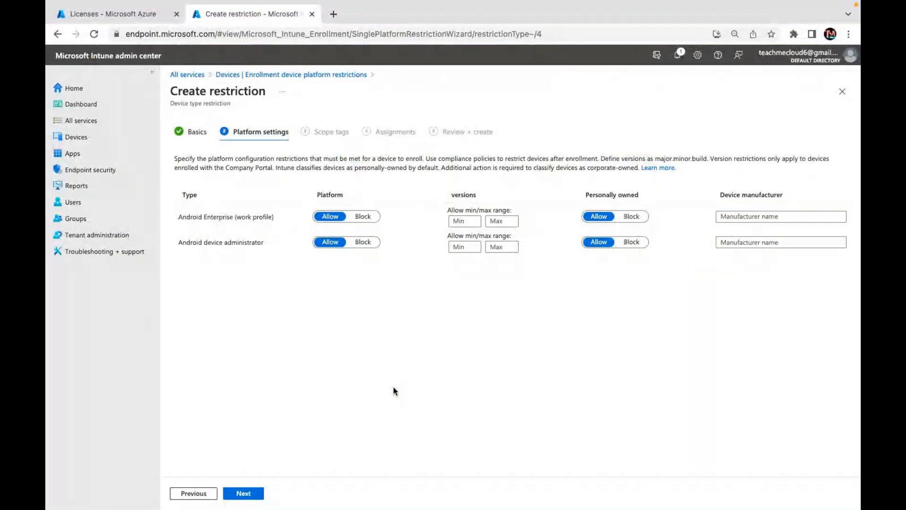
key("super+Tab")
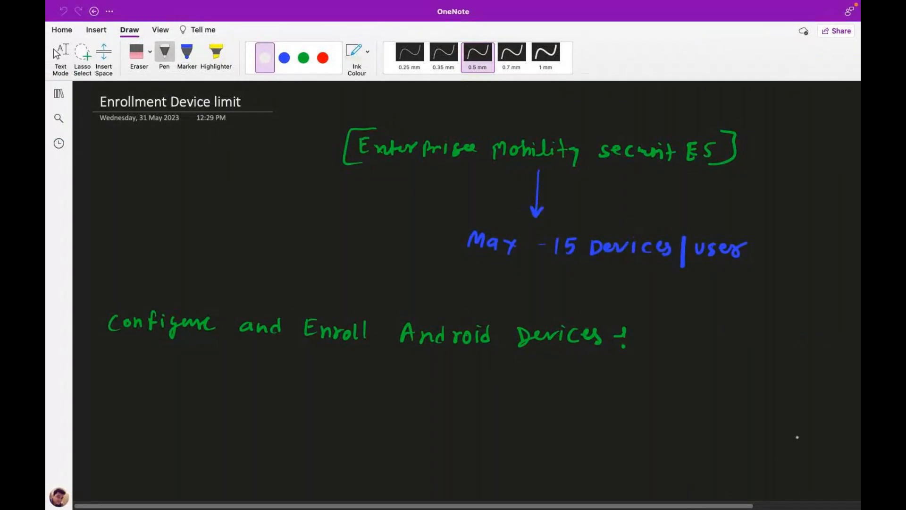
mouse_move(234, 384)
left_mouse_down()
mouse_move(245, 400)
mouse_move(245, 383)
left_mouse_up()
left_click_drag(247, 391, 258, 399)
left_click_drag(264, 382, 267, 398)
left_click_drag(260, 390, 278, 399)
left_click_drag(285, 388, 301, 401)
left_click_drag(302, 386, 324, 387)
mouse_move(323, 386)
left_mouse_down()
mouse_move(324, 395)
mouse_move(373, 396)
left_mouse_up()
mouse_move(374, 380)
left_mouse_down()
mouse_move(392, 392)
mouse_move(403, 384)
left_mouse_up()
mouse_move(409, 384)
left_mouse_down()
mouse_move(409, 393)
mouse_move(427, 393)
left_mouse_up()
left_click_drag(433, 387, 442, 393)
- Handwrite "Administrator Device" in white below "Enterprise Device"
left_click_drag(239, 458, 250, 451)
mouse_move(270, 447)
left_mouse_down()
mouse_move(272, 456)
mouse_move(315, 457)
left_mouse_up()
left_click(299, 445)
left_click_drag(318, 449, 337, 456)
left_click(321, 444)
left_click_drag(334, 447, 362, 454)
mouse_move(369, 441)
left_mouse_down()
mouse_move(371, 455)
mouse_move(383, 446)
left_mouse_up()
left_click_drag(387, 445, 395, 445)
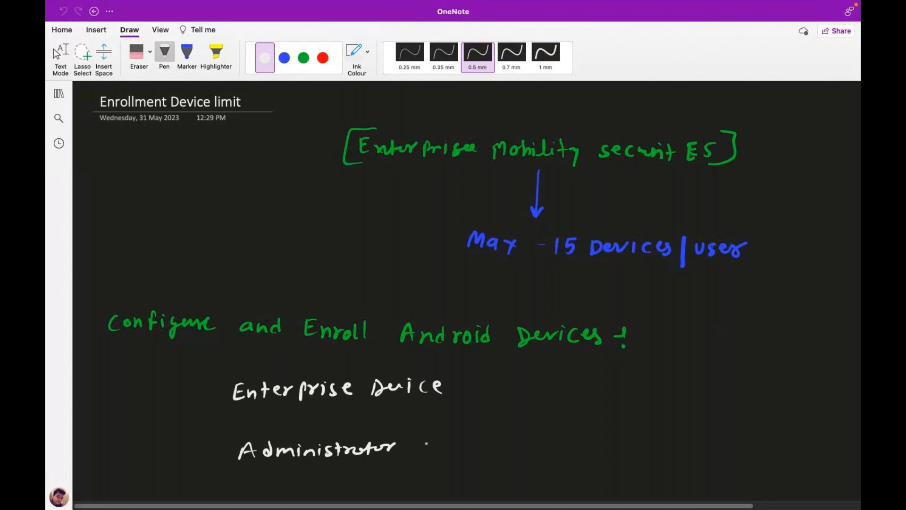
mouse_move(425, 436)
left_mouse_down()
mouse_move(421, 450)
mouse_move(442, 444)
left_mouse_up()
left_click_drag(447, 440, 486, 448)
mouse_move(492, 443)
left_mouse_down()
mouse_move(500, 437)
mouse_move(502, 446)
left_mouse_up()
- Draw a white arrow beside "Enterprise Device" pointing to a row of six blue phone boxes
left_click_drag(488, 388, 550, 388)
mouse_move(539, 383)
left_mouse_down()
mouse_move(550, 387)
mouse_move(539, 394)
left_mouse_up()
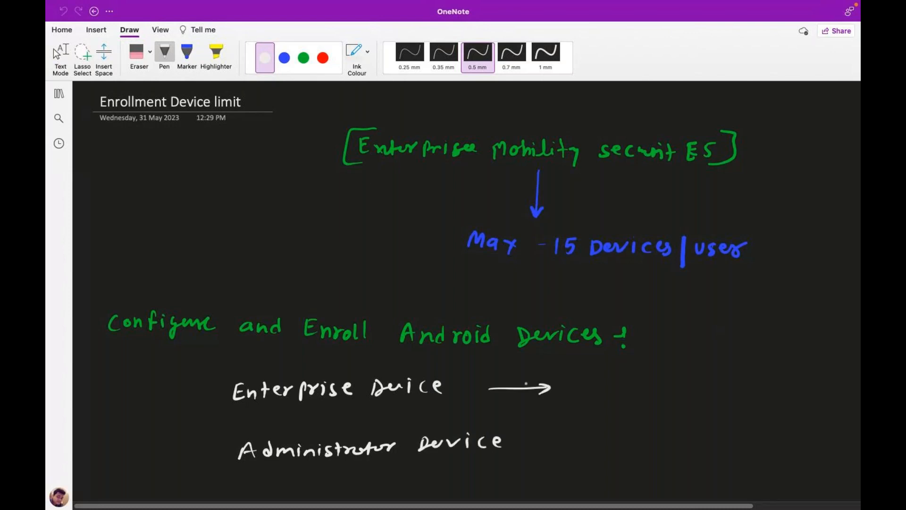
left_click(284, 58)
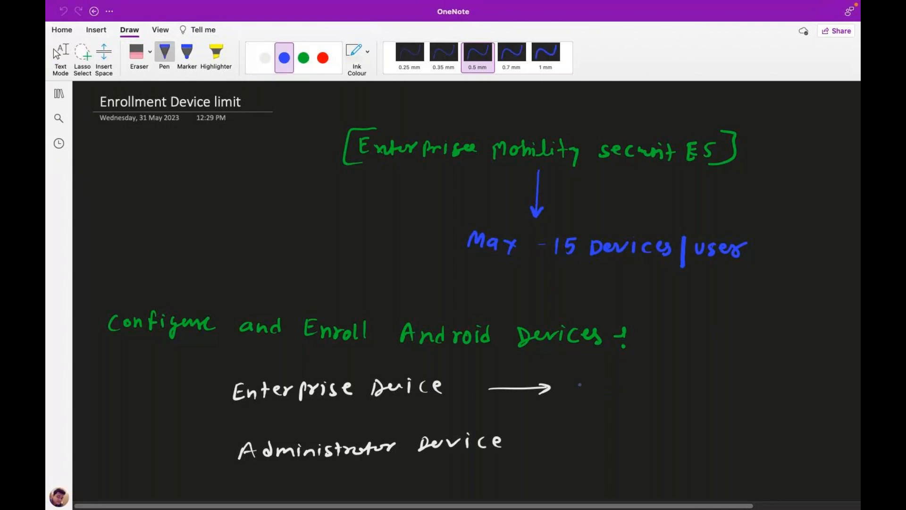
mouse_move(580, 402)
left_mouse_down()
mouse_move(600, 374)
mouse_move(583, 402)
mouse_move(642, 372)
left_mouse_up()
mouse_move(642, 373)
left_mouse_down()
mouse_move(623, 402)
mouse_move(679, 371)
mouse_move(663, 402)
mouse_move(715, 396)
mouse_move(698, 395)
mouse_move(748, 370)
mouse_move(733, 396)
mouse_move(781, 371)
mouse_move(765, 396)
left_mouse_up()
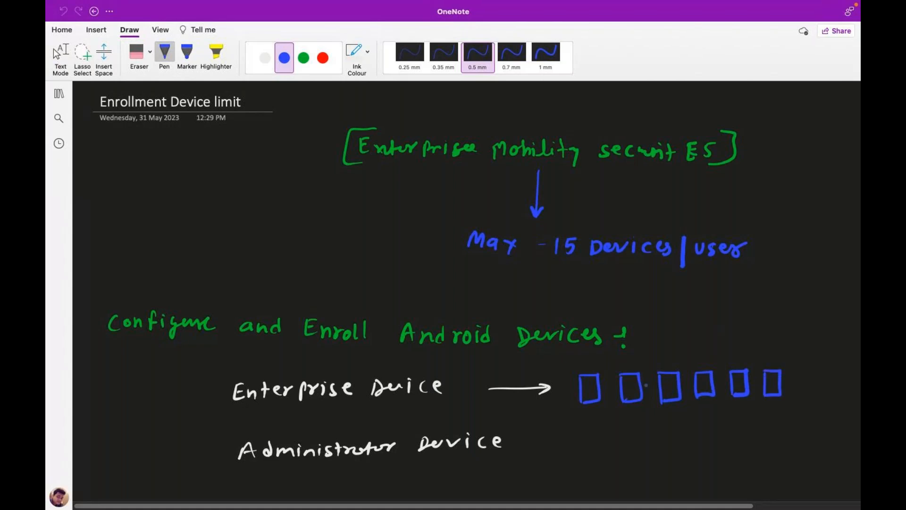
- Handwrite "company phones" in blue above the six boxes and underline "Enterprise Device" in blue
mouse_move(660, 342)
left_mouse_down()
mouse_move(661, 350)
mouse_move(717, 349)
mouse_move(726, 359)
mouse_move(792, 350)
left_mouse_up()
left_click(695, 348)
left_click_drag(799, 343, 794, 350)
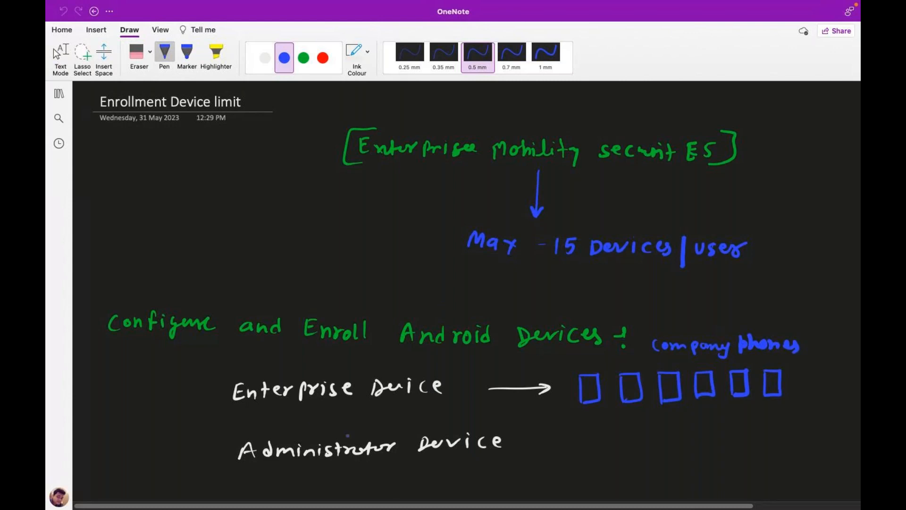
left_click_drag(286, 408, 454, 402)
- Draw a white arrow beside "Administrator Device"
left_click(61, 53)
left_click(265, 58)
left_click_drag(524, 439, 569, 436)
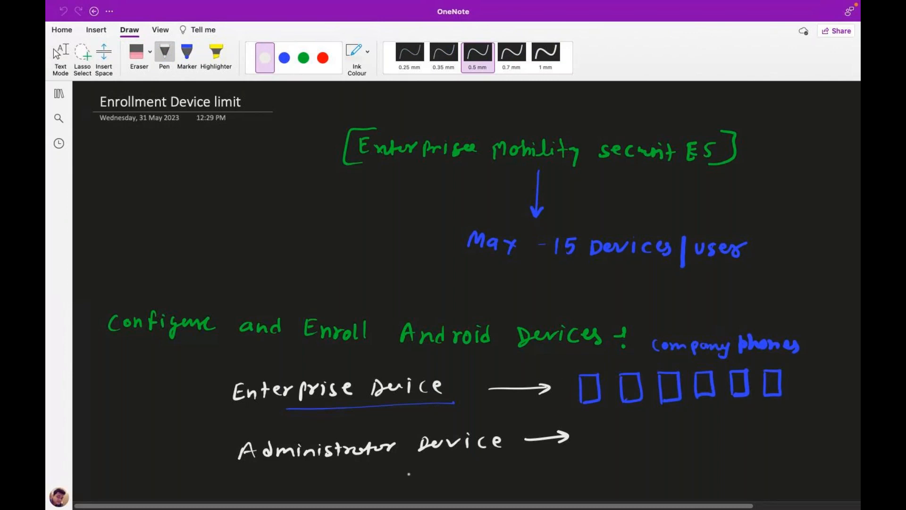
- Underline "Administrator Device" in blue and draw a single blue phone box labelled "own" beyond its arrow
left_click(285, 58)
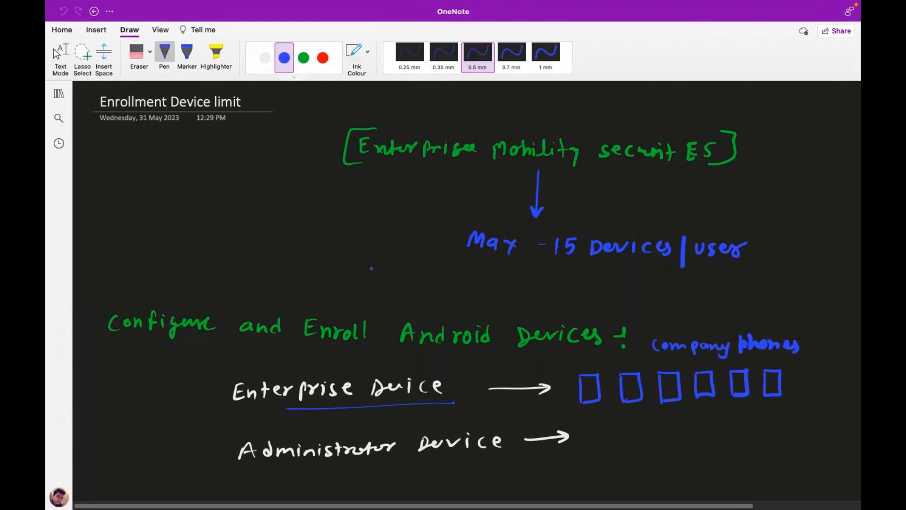
left_click_drag(335, 471, 456, 470)
mouse_move(639, 452)
left_mouse_down()
mouse_move(658, 426)
mouse_move(658, 452)
mouse_move(641, 452)
mouse_move(711, 446)
left_mouse_up()
left_click(649, 443)
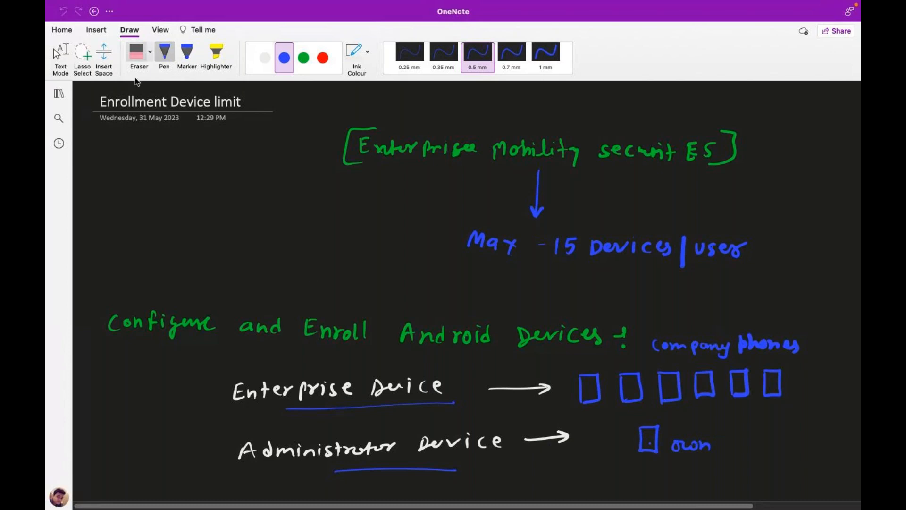
- Erase the "own" label beside the single phone box and recolor the Android notes' ink blue
left_click(137, 52)
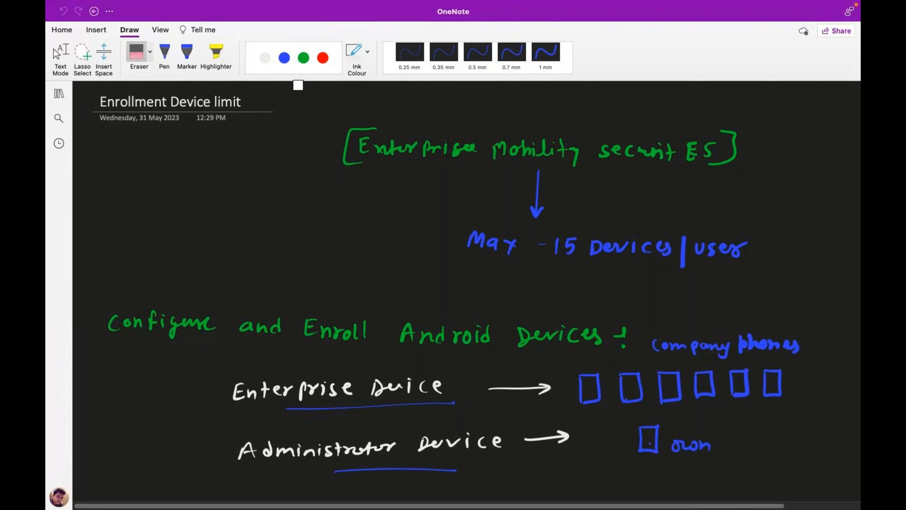
left_click(284, 58)
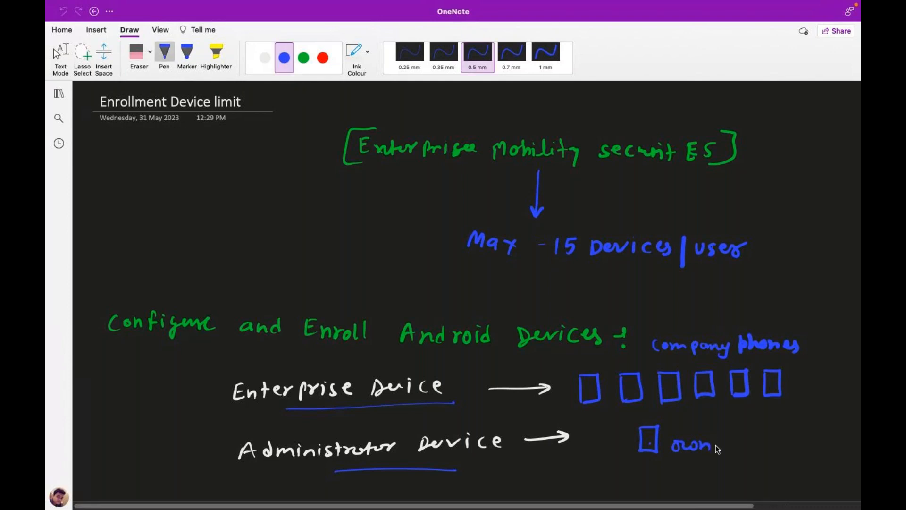
left_click(144, 59)
mouse_move(677, 449)
left_mouse_down()
mouse_move(702, 441)
mouse_move(701, 453)
mouse_move(692, 437)
mouse_move(699, 448)
mouse_move(709, 436)
mouse_move(705, 449)
mouse_move(725, 449)
left_mouse_up()
left_click(284, 57)
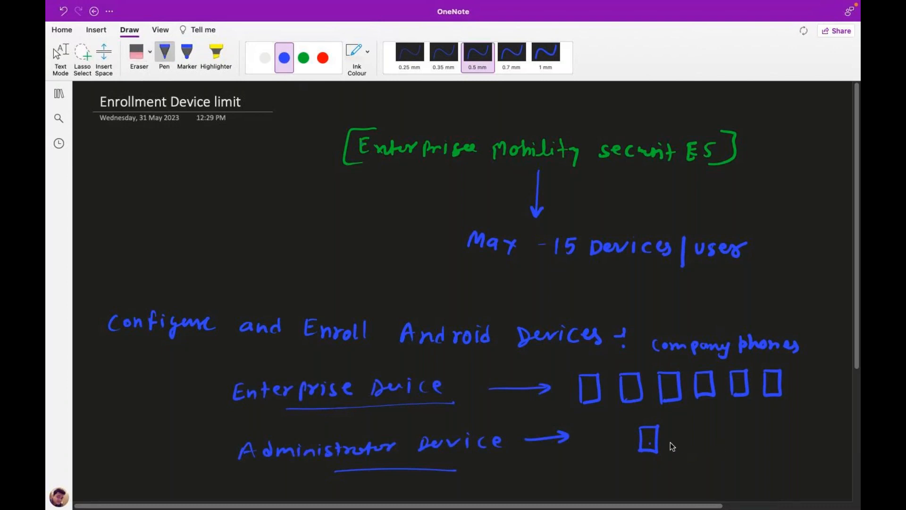
- Handwrite "own mobile" in blue beside the single phone box
left_click_drag(696, 446, 705, 440)
left_click(711, 443)
left_click_drag(765, 456, 829, 454)
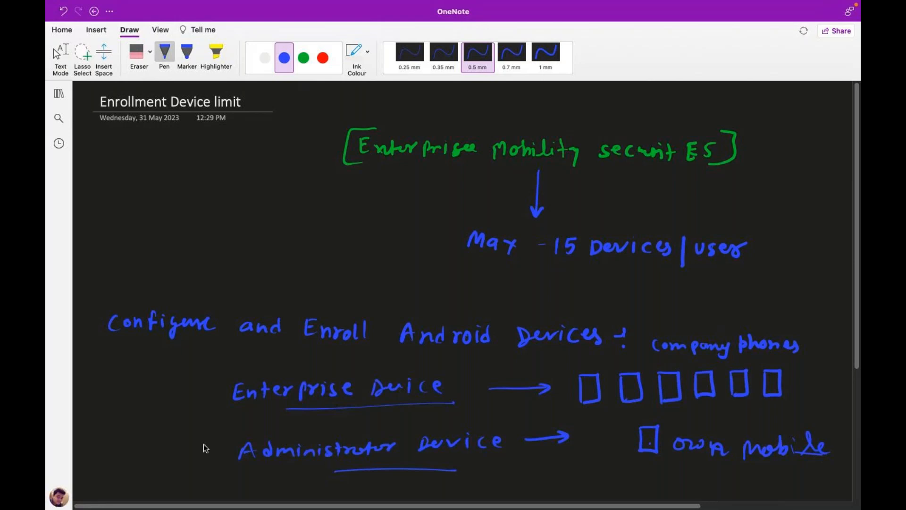
- Draw blue check marks before "Enterprise Device" and "Administrator Device" and a bracket under the six company phone boxes
mouse_move(206, 446)
left_mouse_down()
mouse_move(210, 454)
mouse_move(226, 432)
left_mouse_up()
left_click_drag(206, 391, 226, 375)
mouse_move(569, 410)
left_mouse_down()
mouse_move(580, 420)
mouse_move(801, 419)
mouse_move(801, 400)
left_mouse_up()
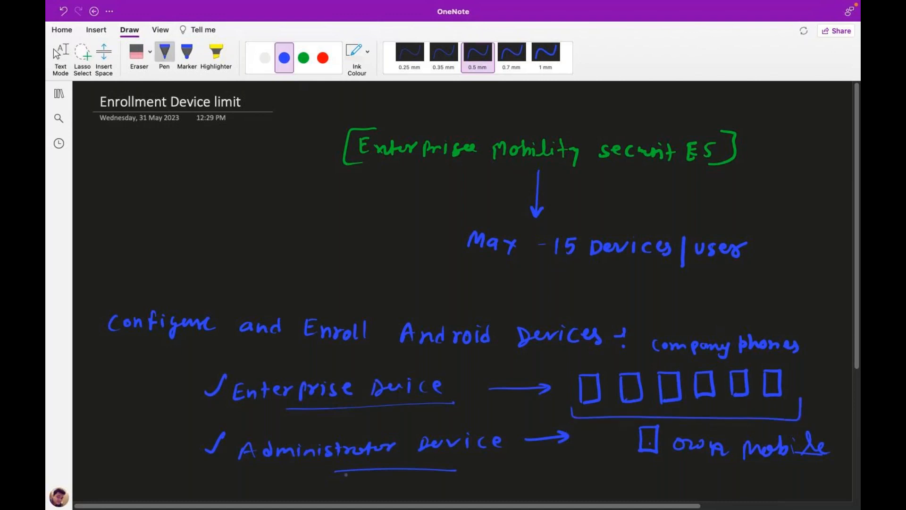
mouse_move(629, 471)
left_mouse_down()
mouse_move(686, 463)
mouse_move(631, 456)
mouse_move(625, 464)
left_mouse_up()
left_click(57, 54)
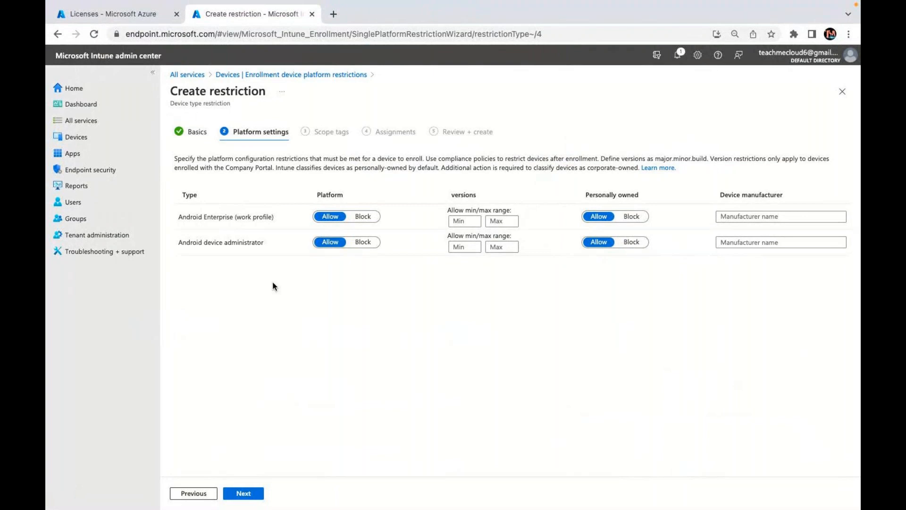
- In the Intune restriction wizard, block the Android device administrator platform and leave the Android Enterprise version range empty
left_click(363, 242)
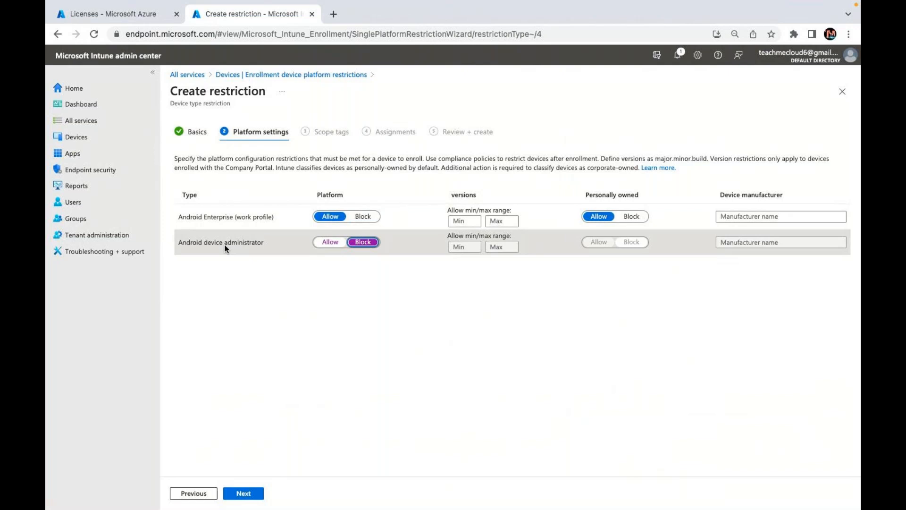
left_click(462, 222)
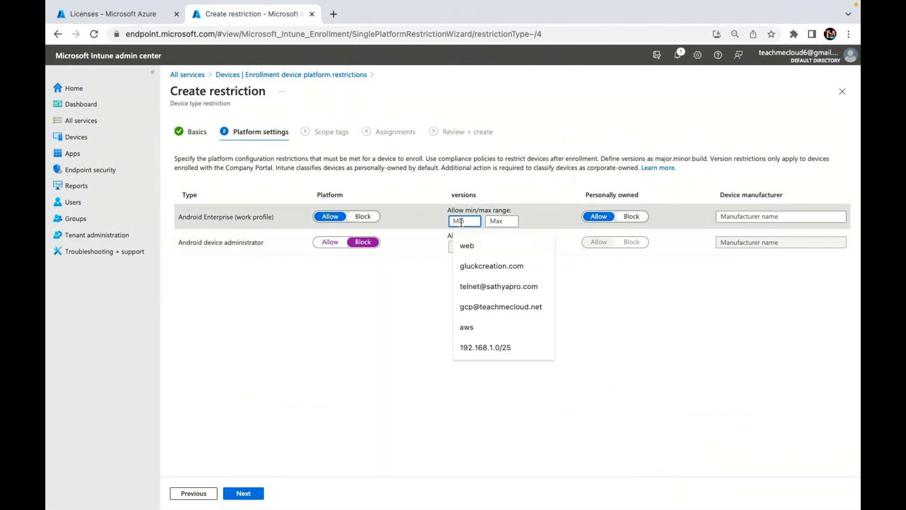
left_click(559, 119)
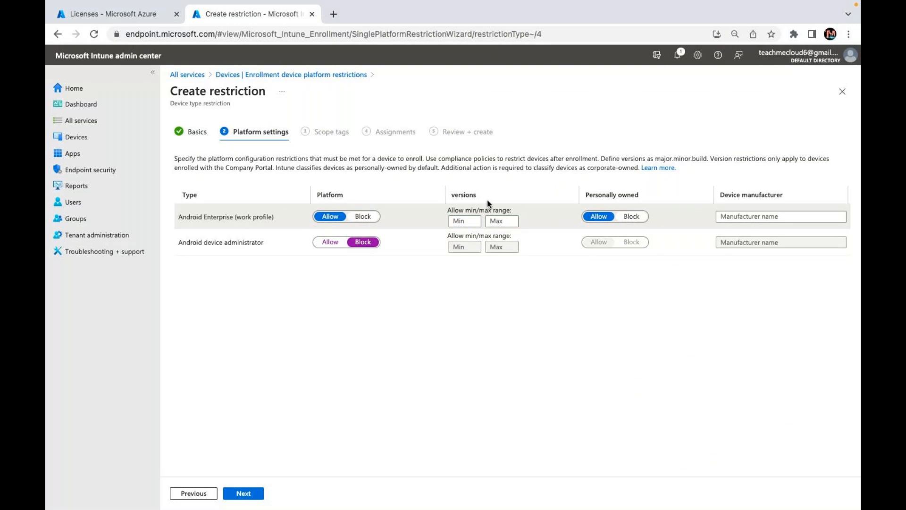
left_click(463, 223)
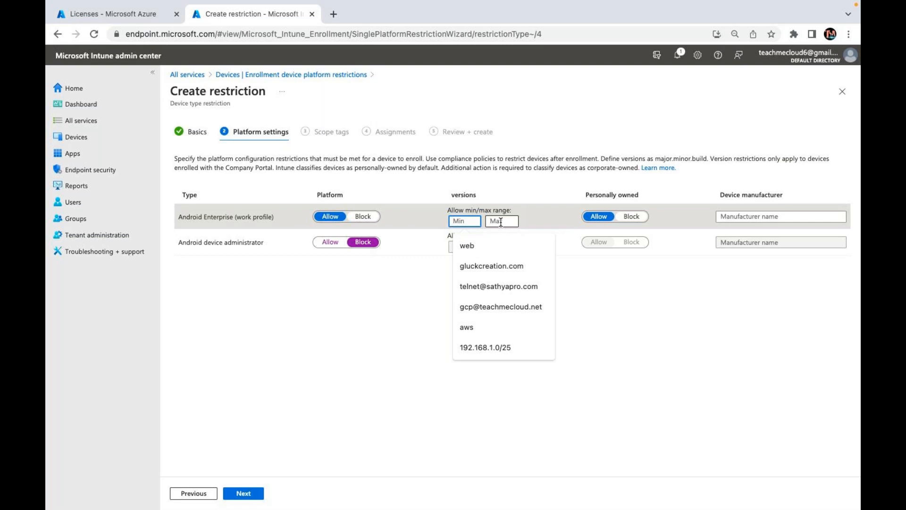
left_click(662, 314)
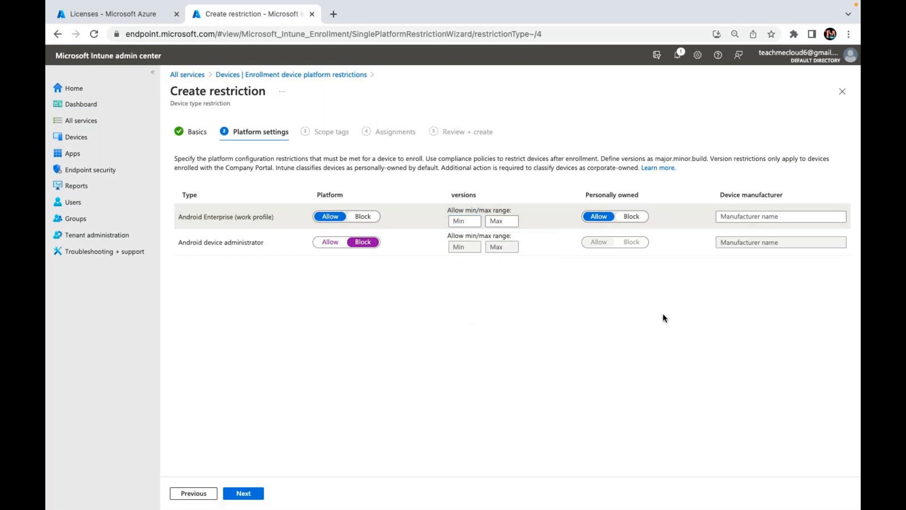
- Keep personally owned Android Enterprise devices allowed and set the device manufacturer to "samsung"
left_click(609, 217)
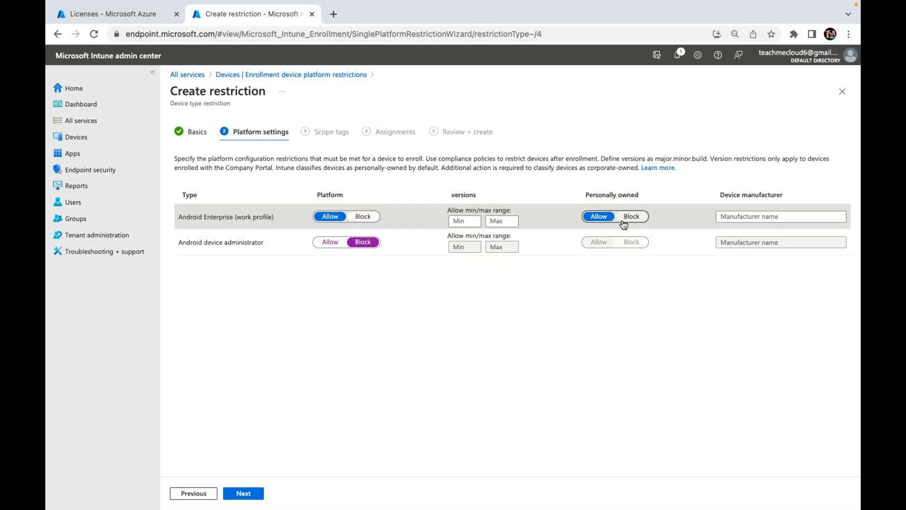
left_click(779, 213)
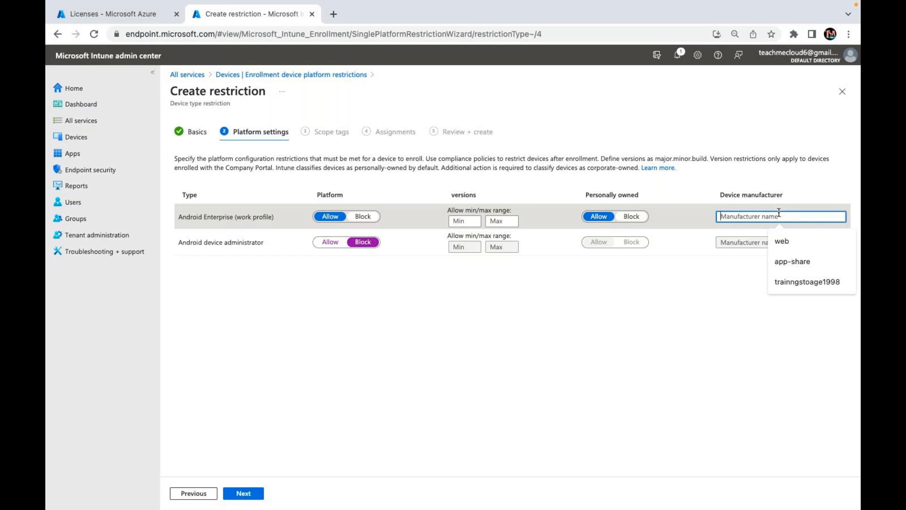
left_click(651, 349)
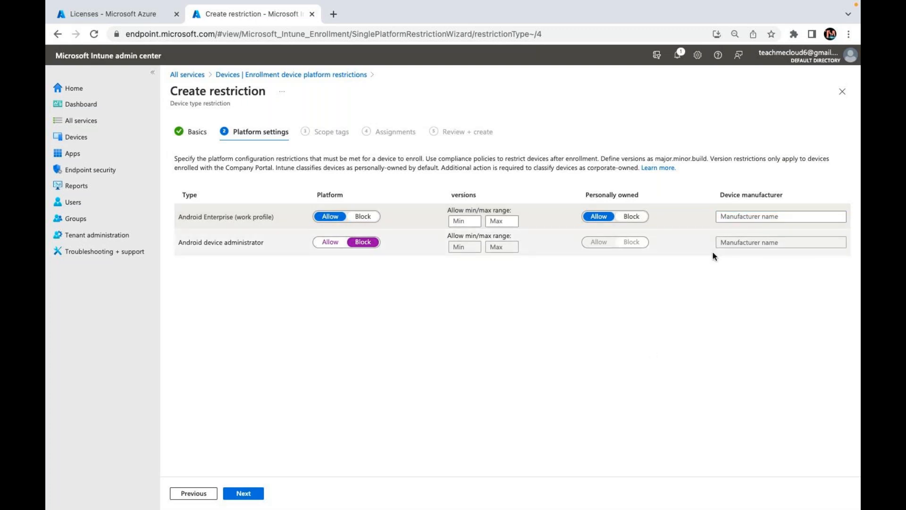
left_click(738, 220)
type("sam")
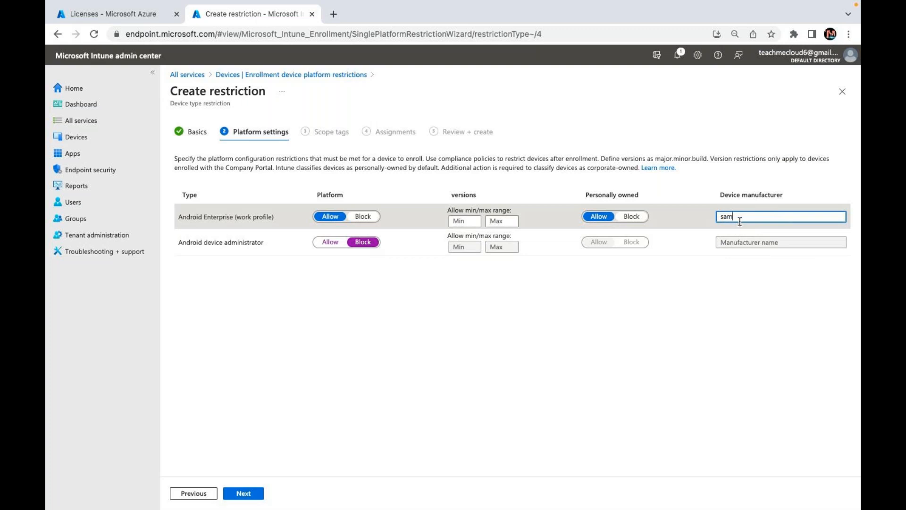
type("sung")
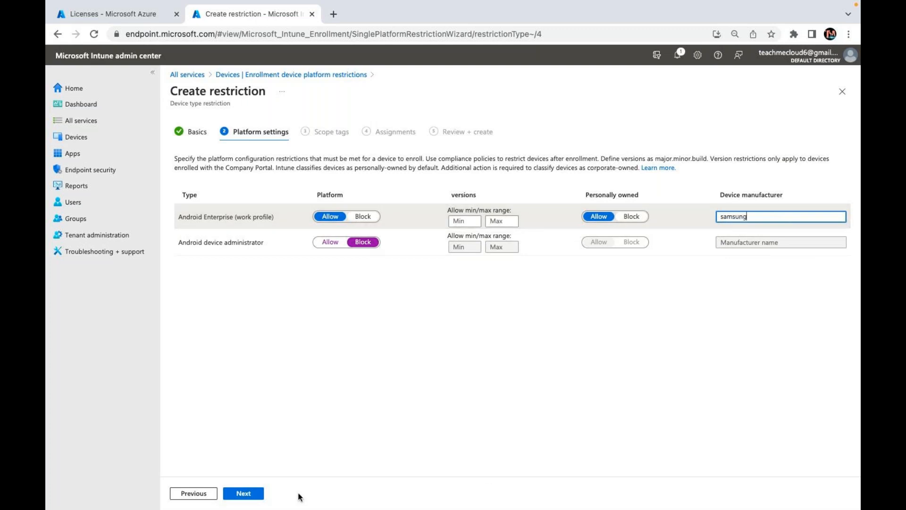
- Create the Android restriction with the Default scope tag and no assigned groups
left_click(244, 493)
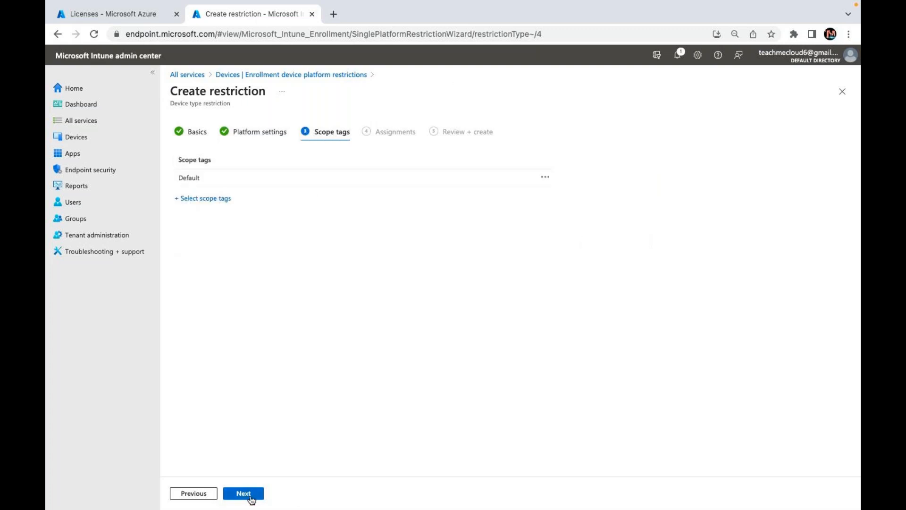
left_click(243, 493)
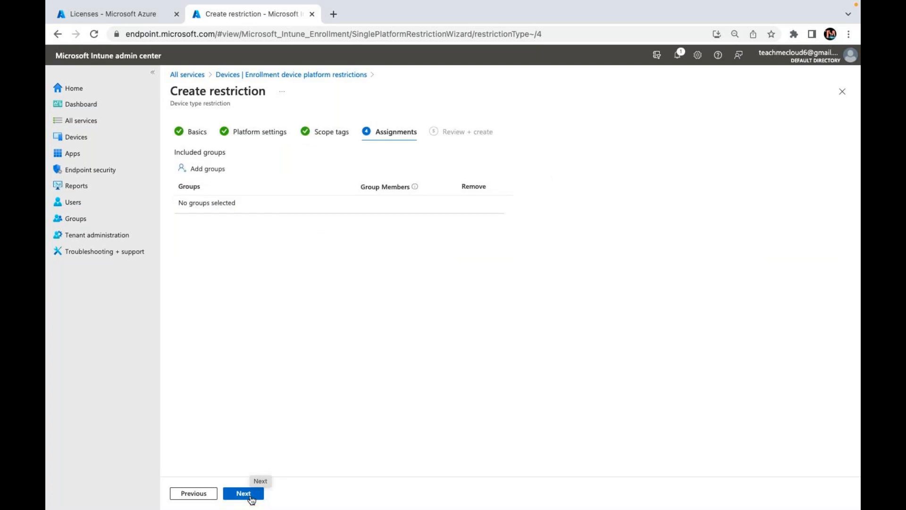
left_click(250, 497)
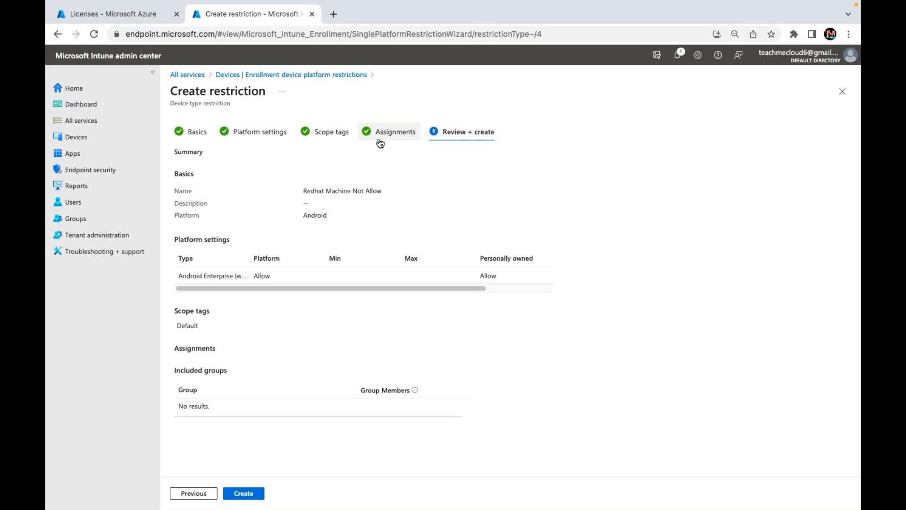
left_click(243, 493)
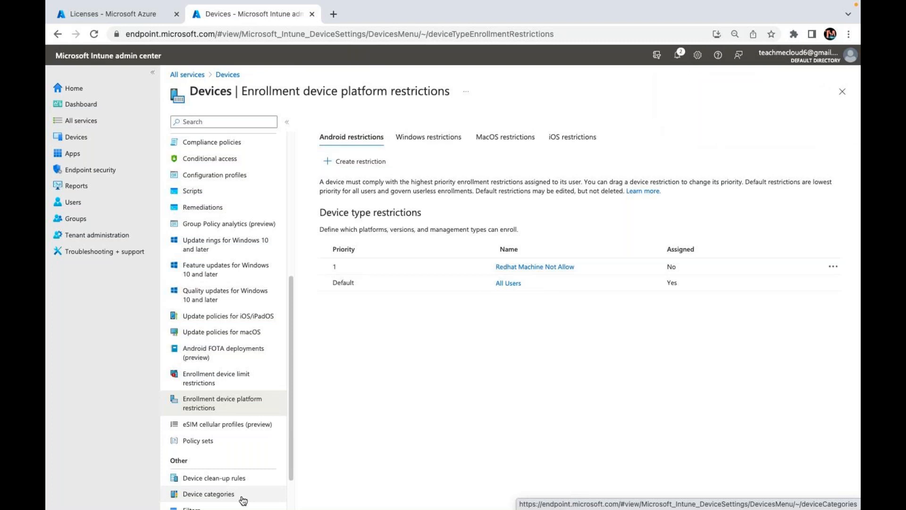
key("XF86AudioLowerVolume")
key("XF86AudioLowerVolume")
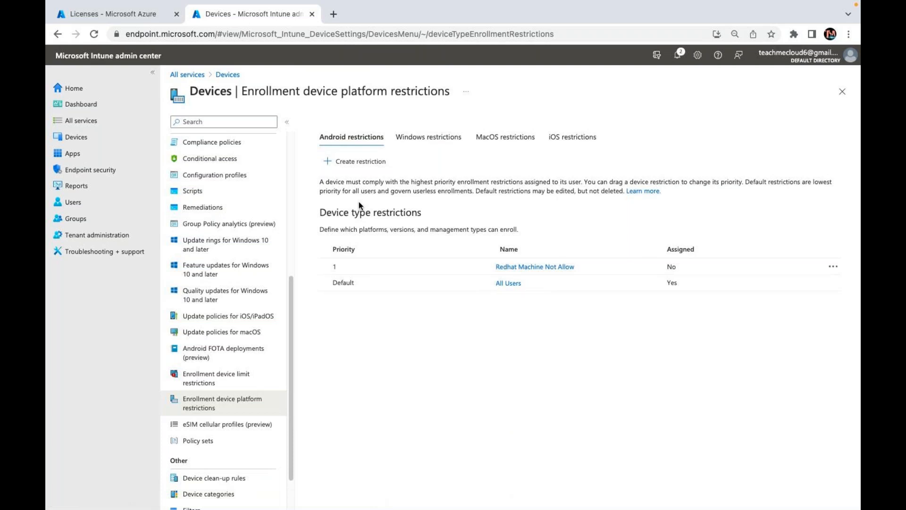
- Look through the Windows, macOS and iOS device type restriction lists and return to the Android list
left_click(427, 138)
left_click(508, 140)
left_click(569, 140)
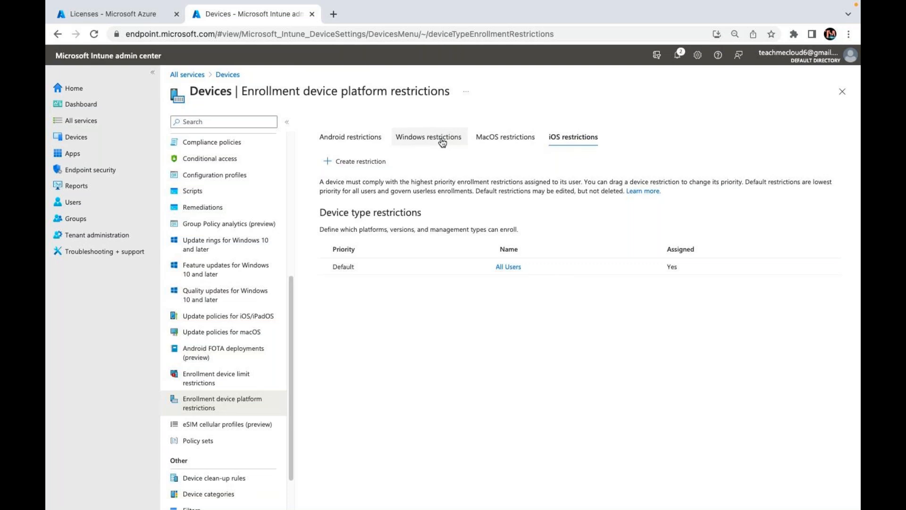
left_click(353, 140)
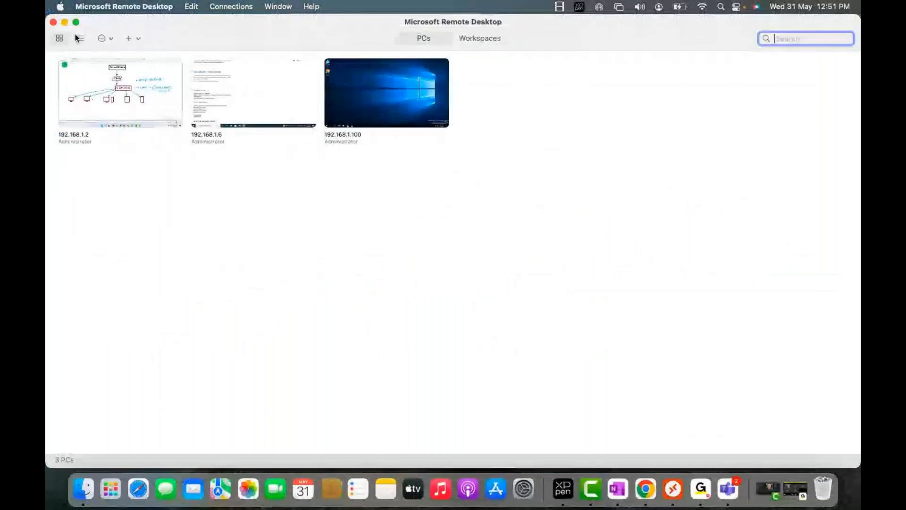
- Minimize the Microsoft Remote Desktop window and switch to OneNote to review the handwritten Android enrollment notes
left_click(65, 23)
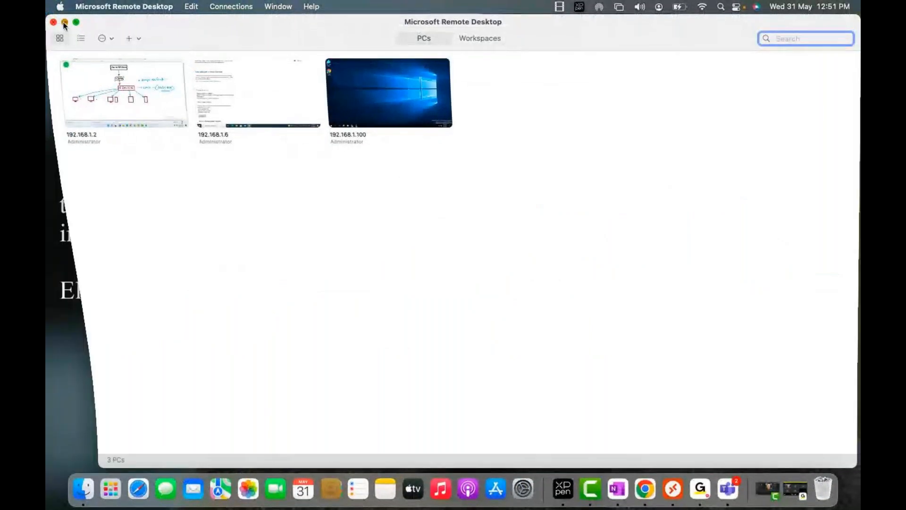
key("ctrl+Right")
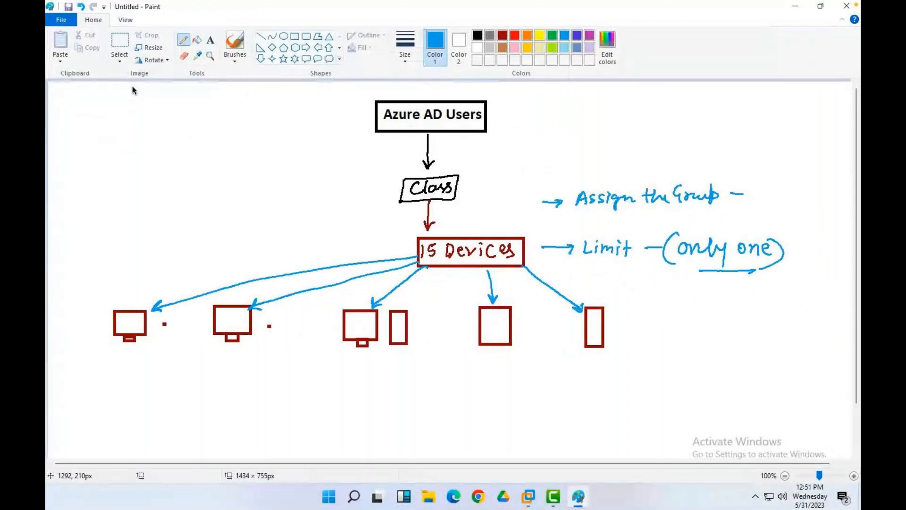
key("ctrl+Right")
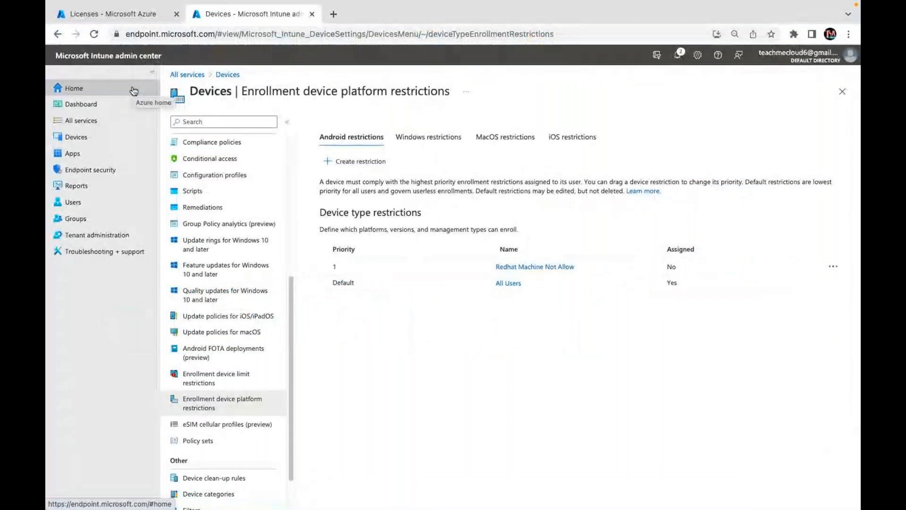
key("ctrl+Right")
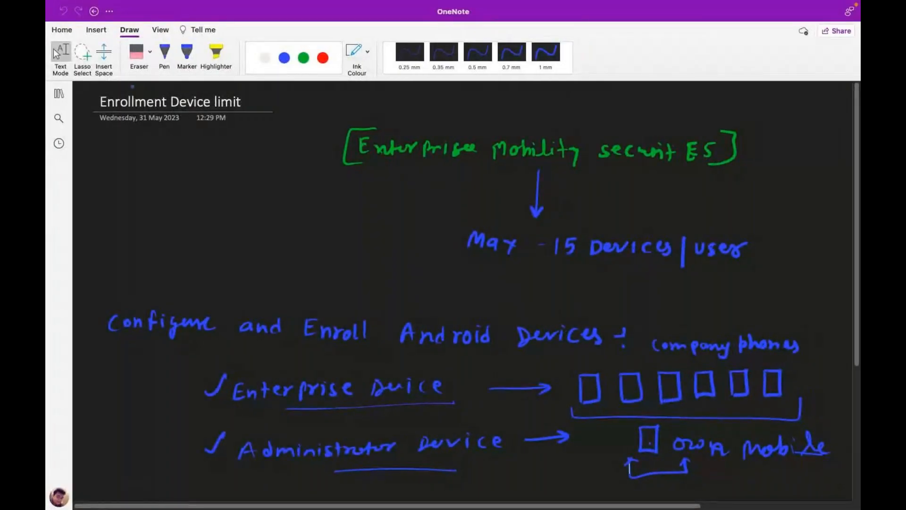
scroll(330, 247, "down", 3)
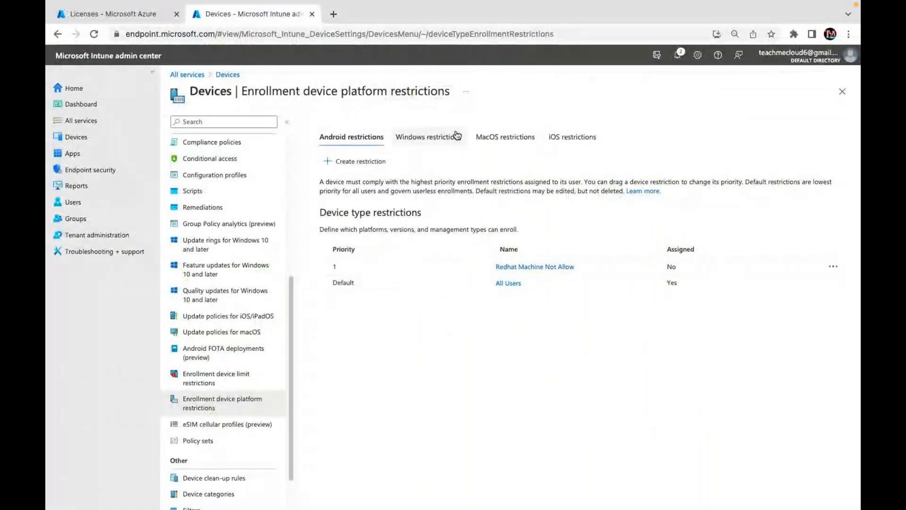
- Start a Windows platform restriction named "win" and proceed to its platform settings
left_click(435, 138)
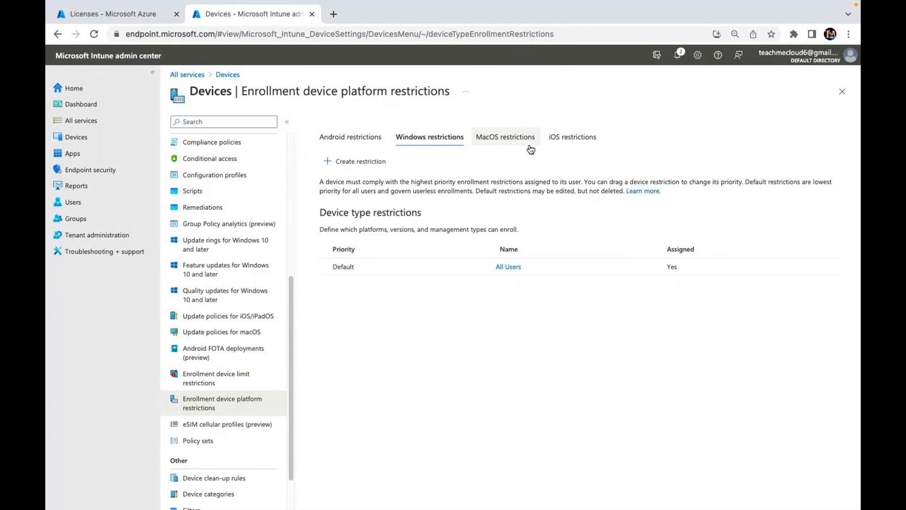
left_click(361, 141)
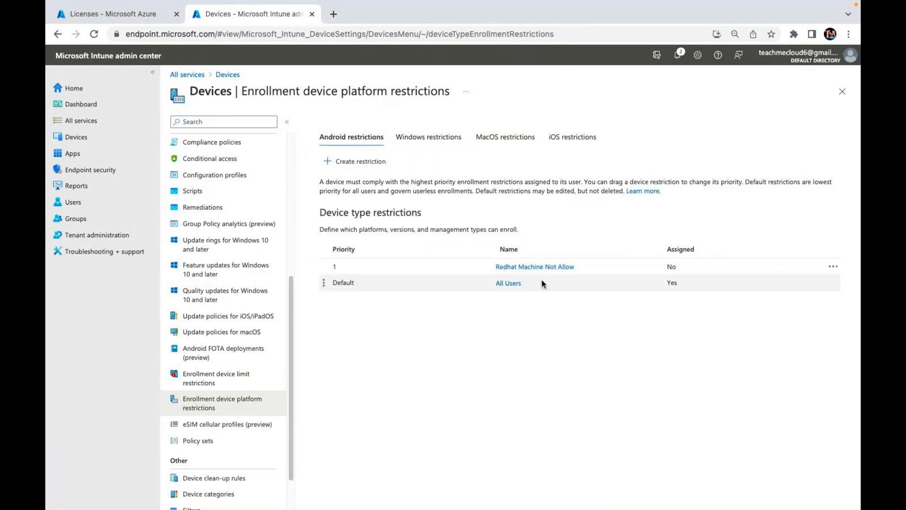
left_click(428, 138)
left_click(359, 161)
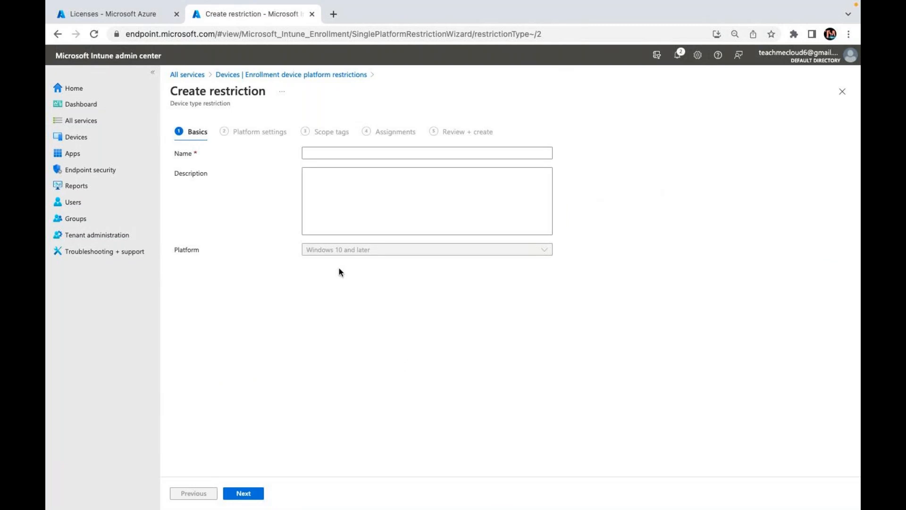
left_click(326, 148)
type("win")
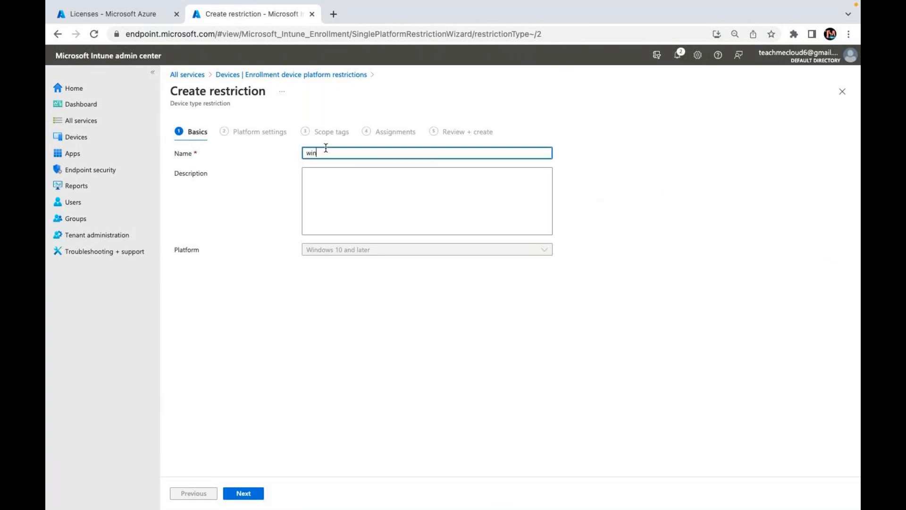
left_click(252, 494)
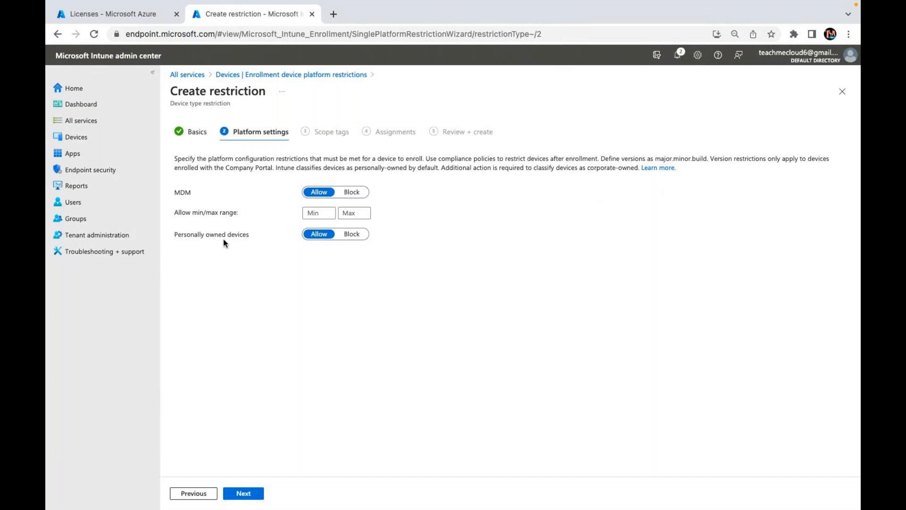
- Try blocking personally owned devices in the Windows restriction and set the option back to Allow
left_click(355, 236)
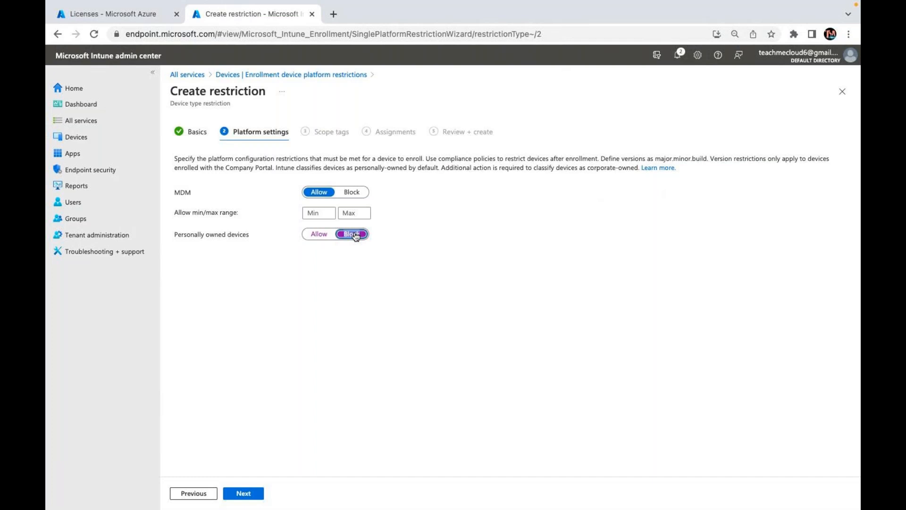
left_click(328, 212)
left_click(468, 236)
left_click(325, 234)
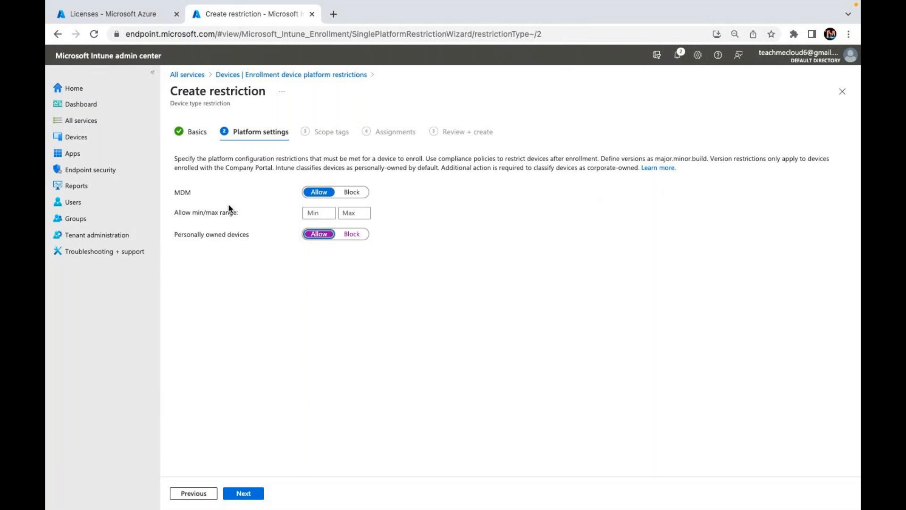
left_click(222, 237)
left_click(353, 235)
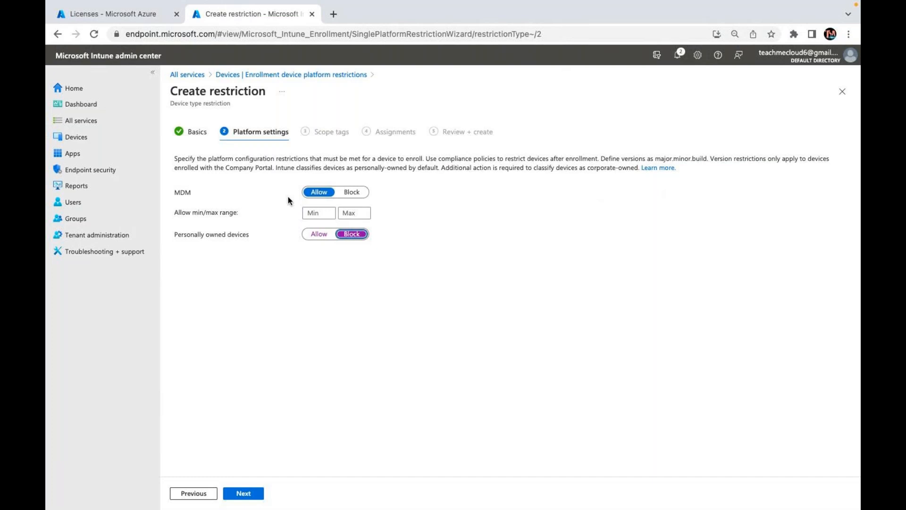
left_click(317, 235)
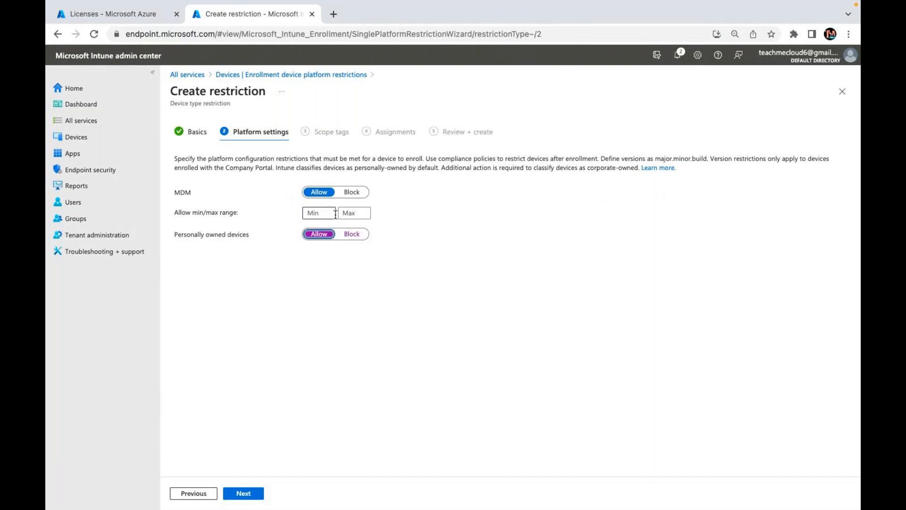
- Try an allowed Windows version range with minimum 10 and maximum 50
left_click(306, 213)
type("1")
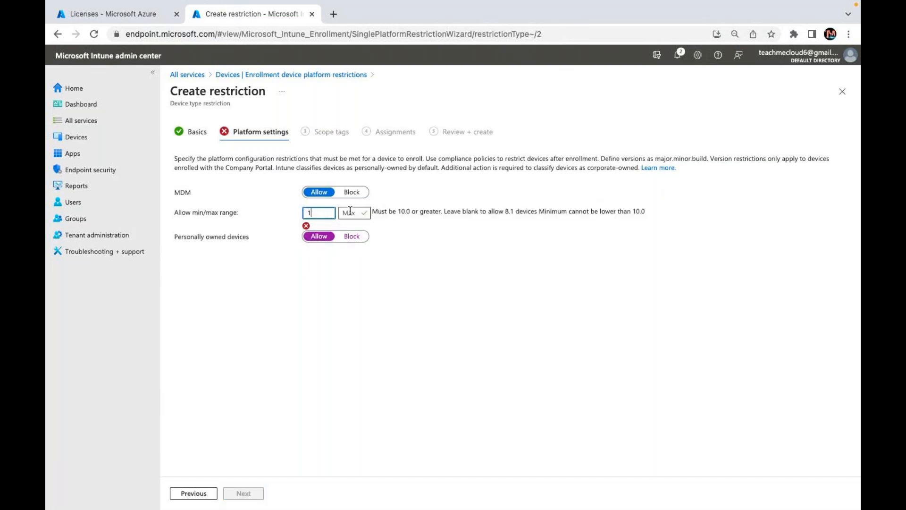
left_click(351, 212)
left_click(312, 212)
type("0")
left_click(351, 211)
left_click(315, 213)
left_click(352, 213)
type("50")
- Set the allowed Windows version range to minimum 8.1 and maximum 10.0
double_click(323, 212)
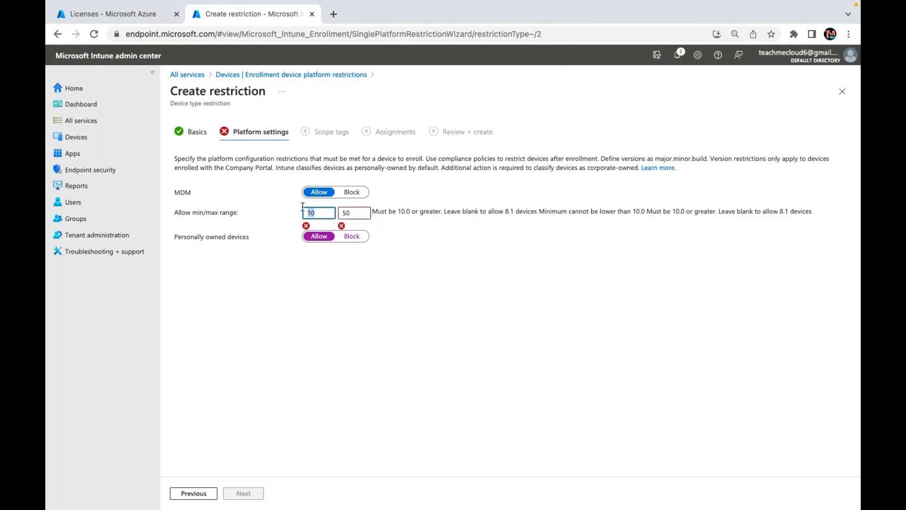
type("8.1")
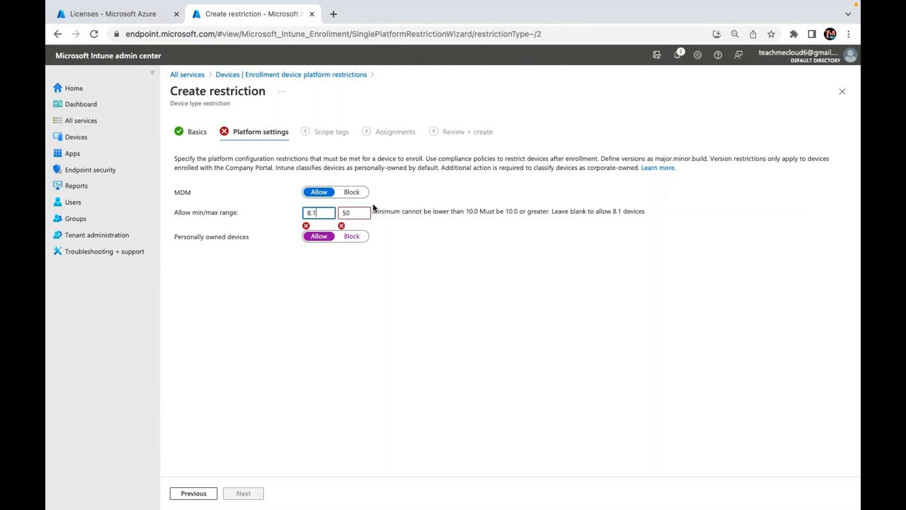
key("Tab")
type("10.0")
left_click(520, 278)
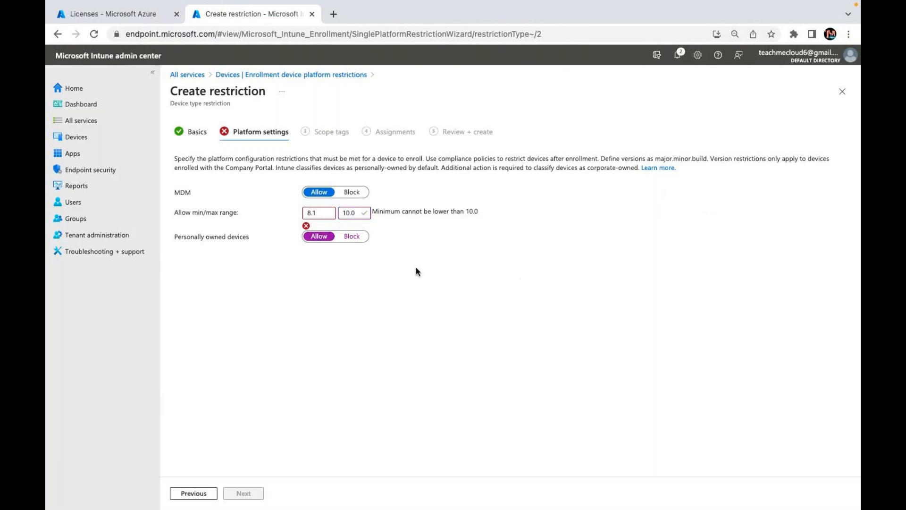
- Try 8.0 and 8.1 as the minimum allowed Windows version
left_click(325, 213)
key("BackSpace")
key("BackSpace")
left_click(437, 254)
left_click(326, 217)
type(".0")
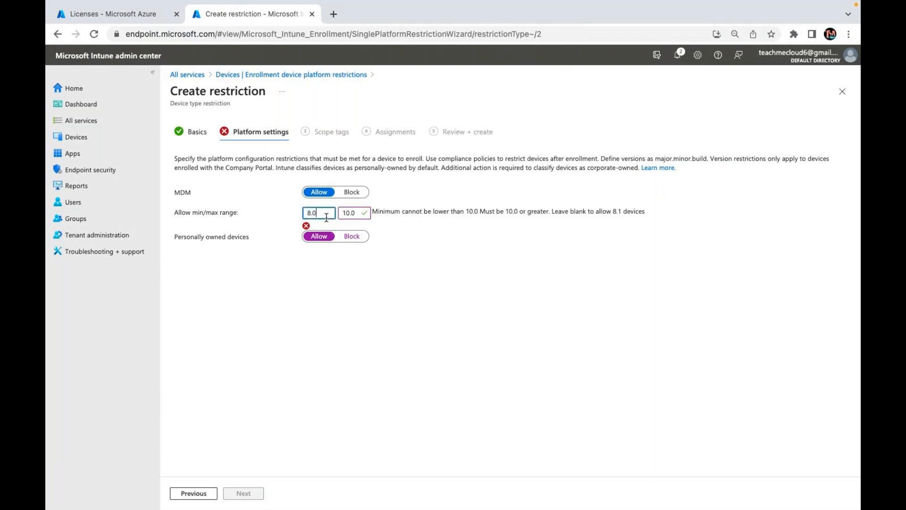
left_click(441, 258)
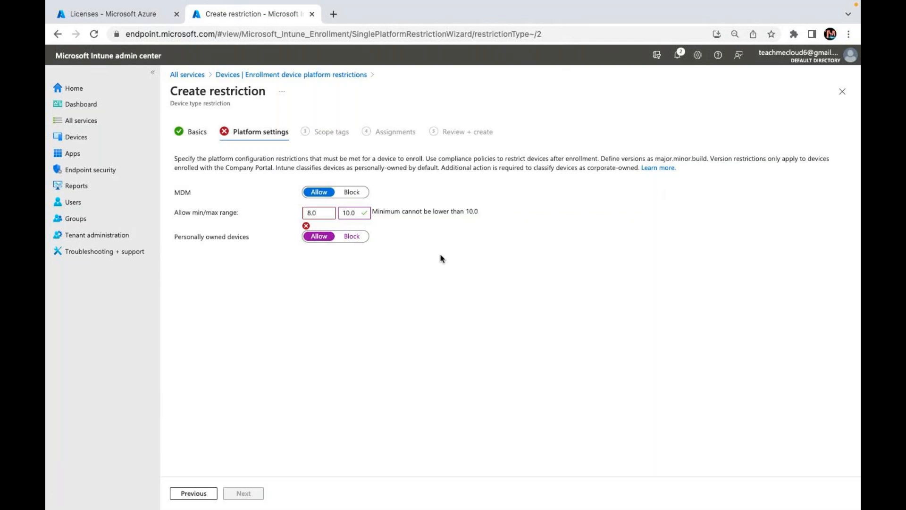
left_click(317, 213)
key("BackSpace")
type("1")
left_click(513, 261)
- Clear the minimum Windows version and proceed to the assignments with the Default scope tag kept
left_click(330, 214)
key("BackSpace")
key("BackSpace")
key("BackSpace")
left_click(455, 247)
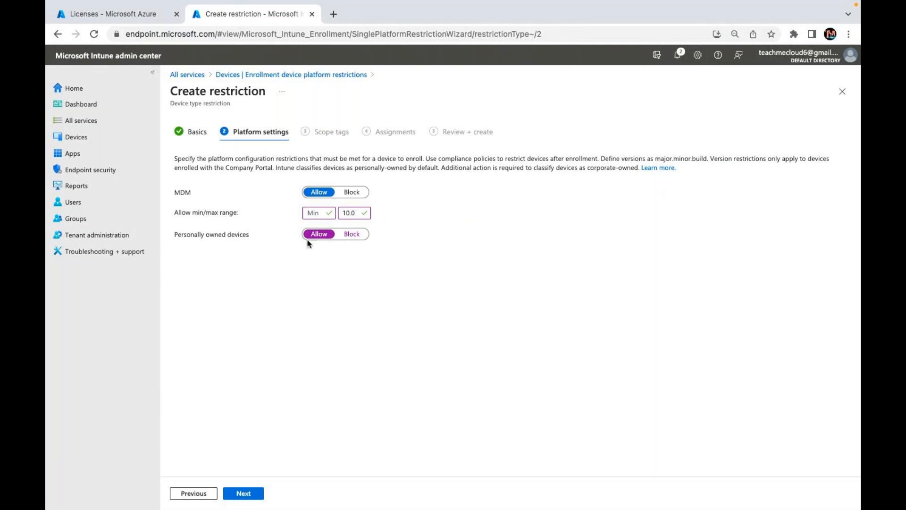
left_click(253, 499)
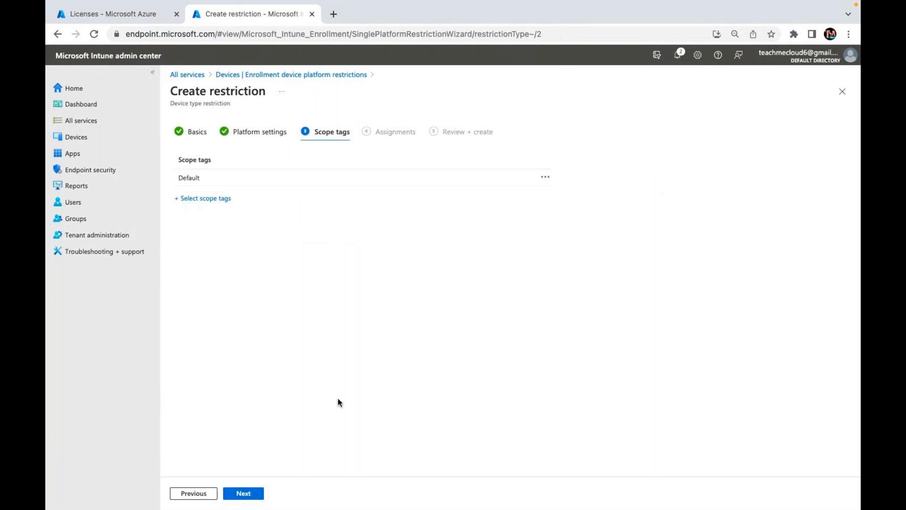
left_click(257, 491)
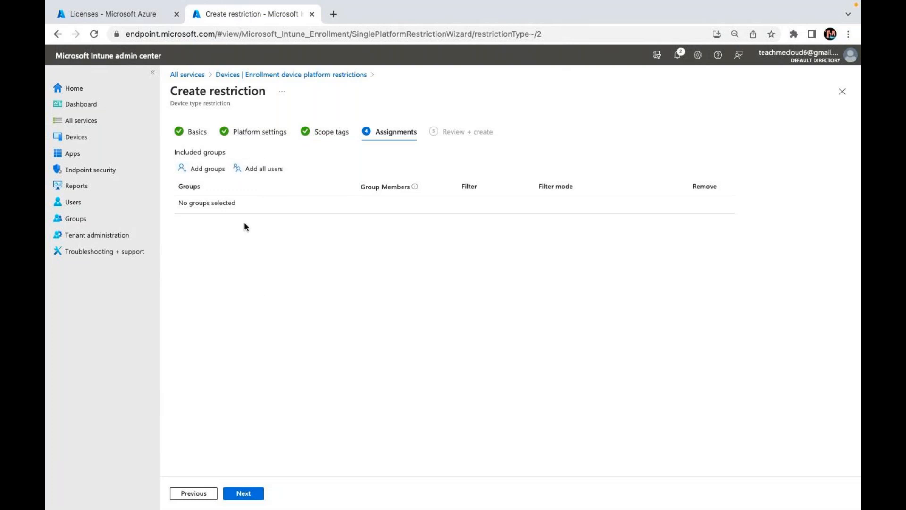
- Review the Windows restriction's summary, leave without creating it, and check the macOS, iOS and Windows restriction lists
left_click(244, 493)
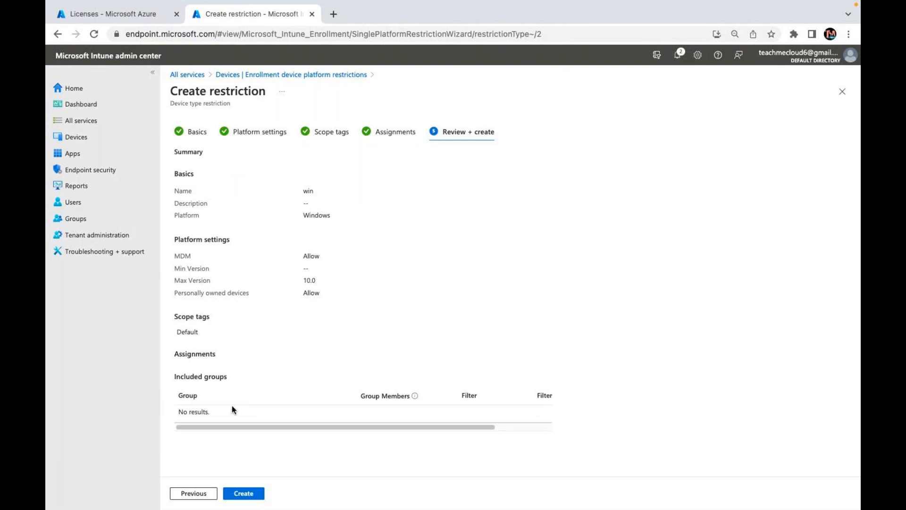
left_click(278, 75)
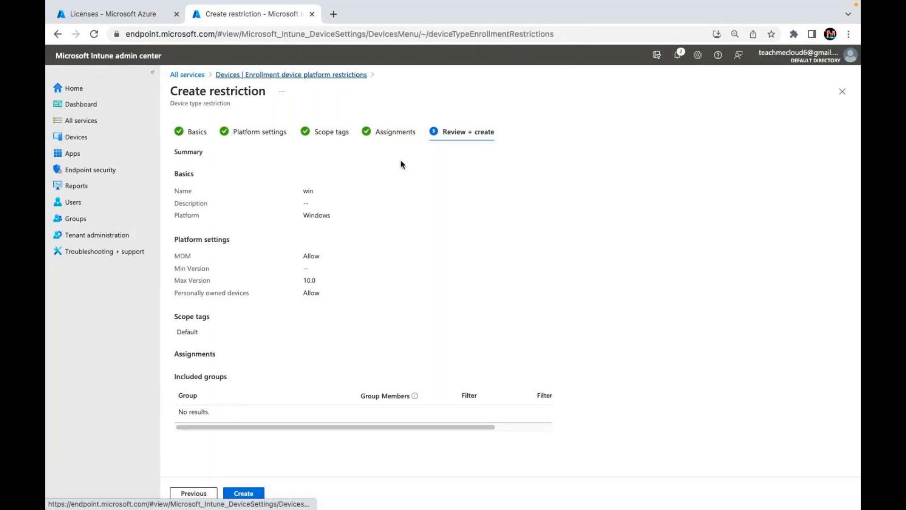
left_click(521, 145)
left_click(557, 144)
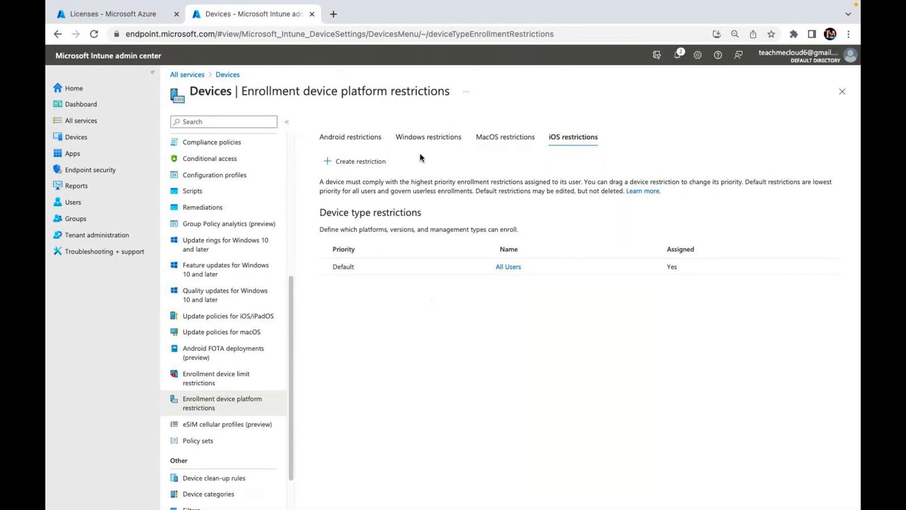
left_click(453, 138)
- Delete the Android device type restriction "Redhat Machine Not Allow"
left_click(365, 138)
left_click(835, 268)
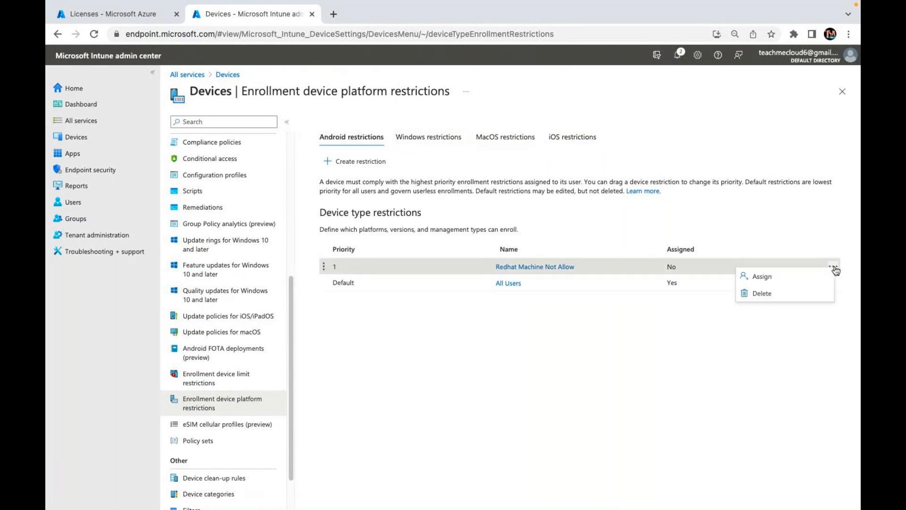
left_click(744, 293)
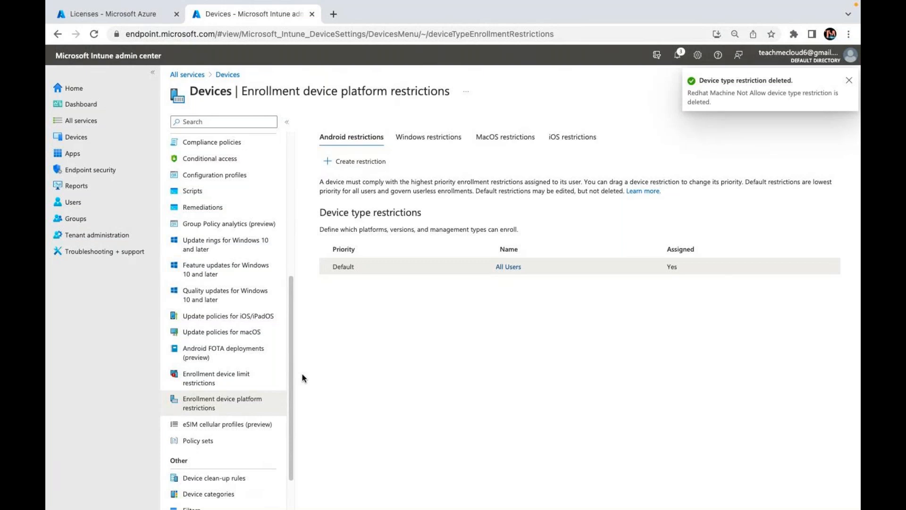
- Delete the enrollment device limit restriction "Only 5 devices"
scroll(286, 381, "down", 1)
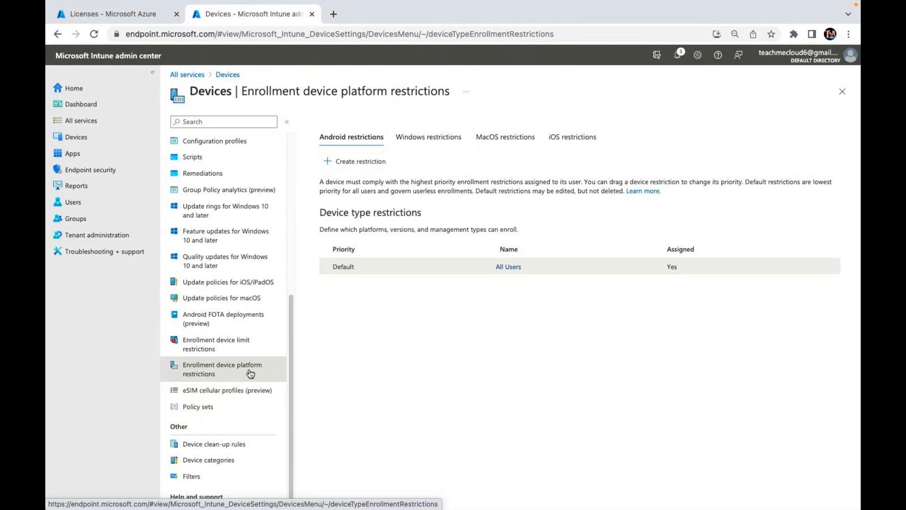
left_click(222, 343)
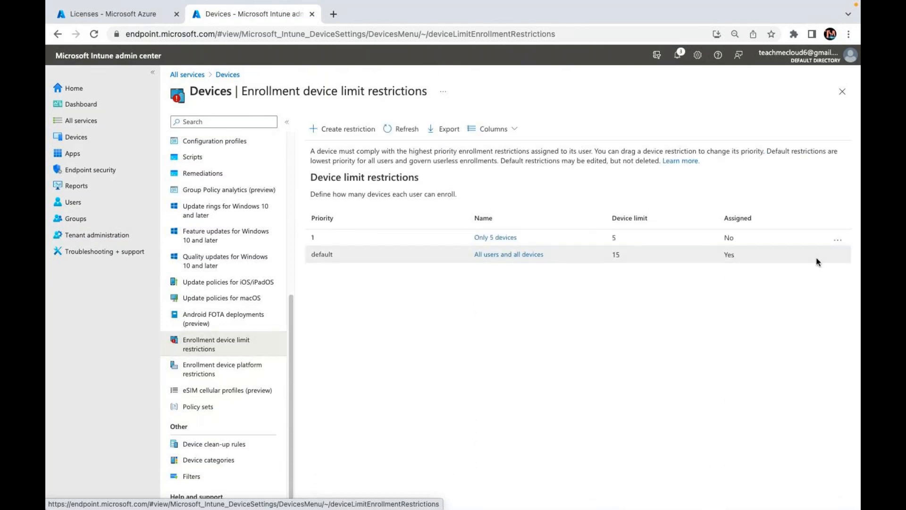
left_click(840, 240)
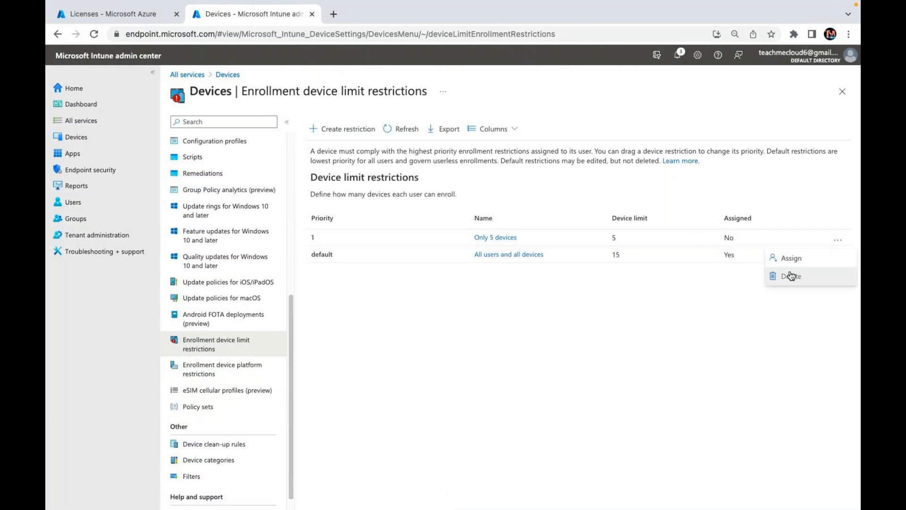
left_click(787, 274)
left_click(522, 362)
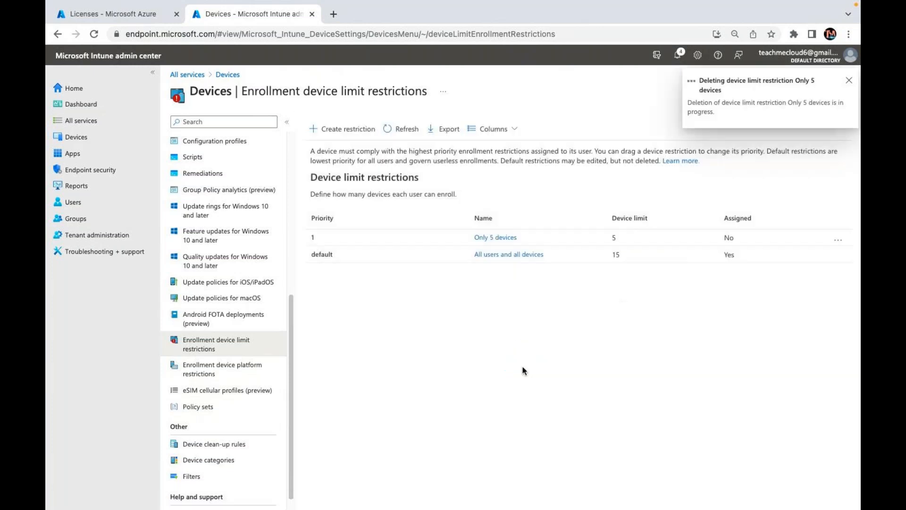
- Switch to the Azure portal and open the list of all devices in the Default Directory
left_click(127, 21)
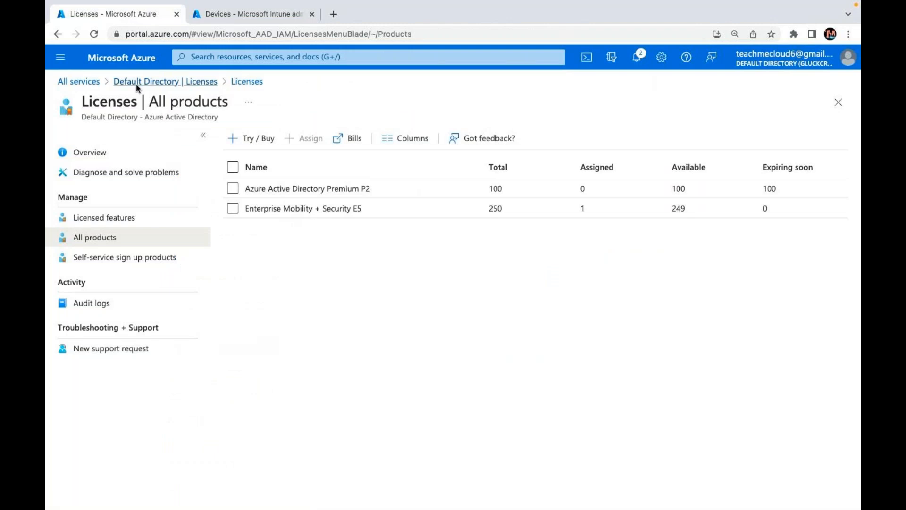
left_click(149, 83)
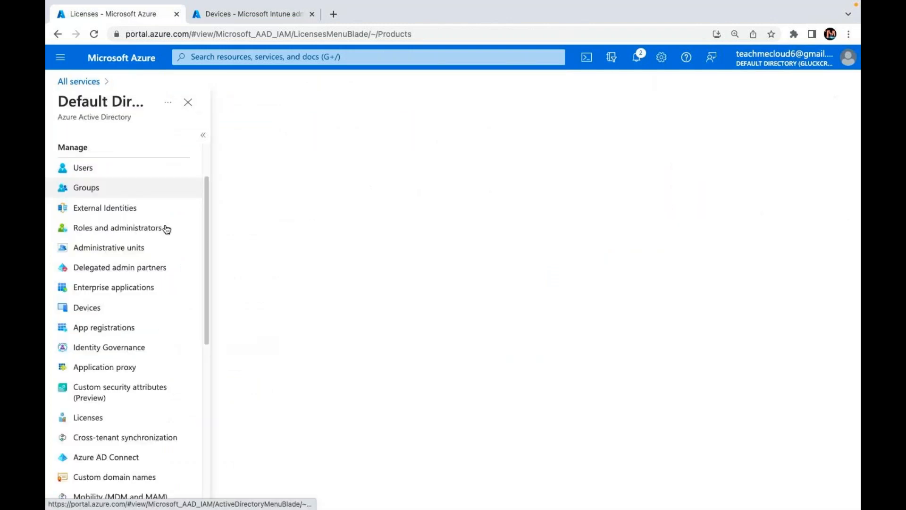
left_click(94, 312)
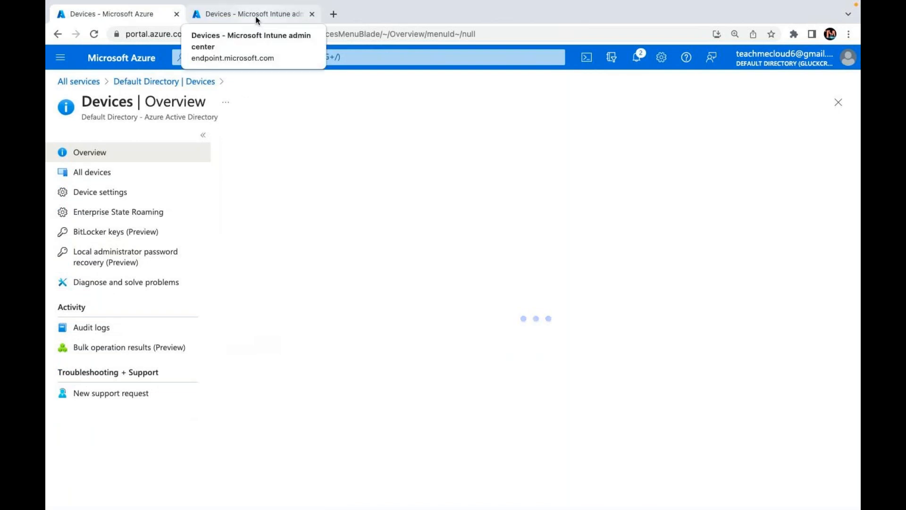
left_click(97, 174)
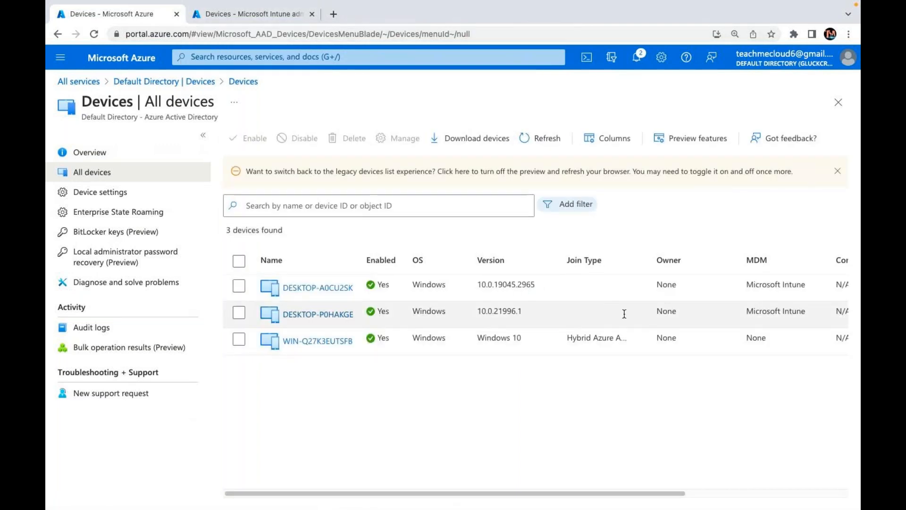
- Examine the join type, MDM, compliance and registration details of the directory's devices, refreshing the list repeatedly
scroll(618, 343, "right", 2)
scroll(619, 344, "right", 2)
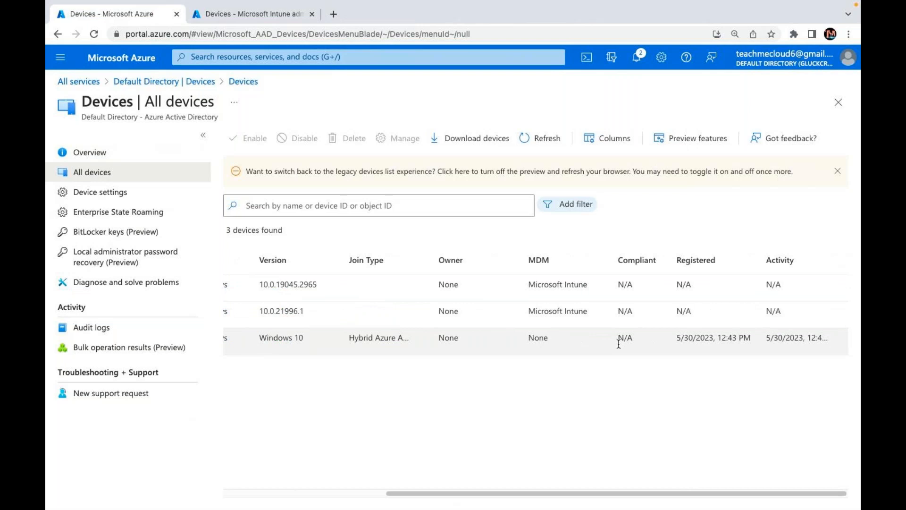
scroll(618, 343, "left", 4)
left_click(546, 140)
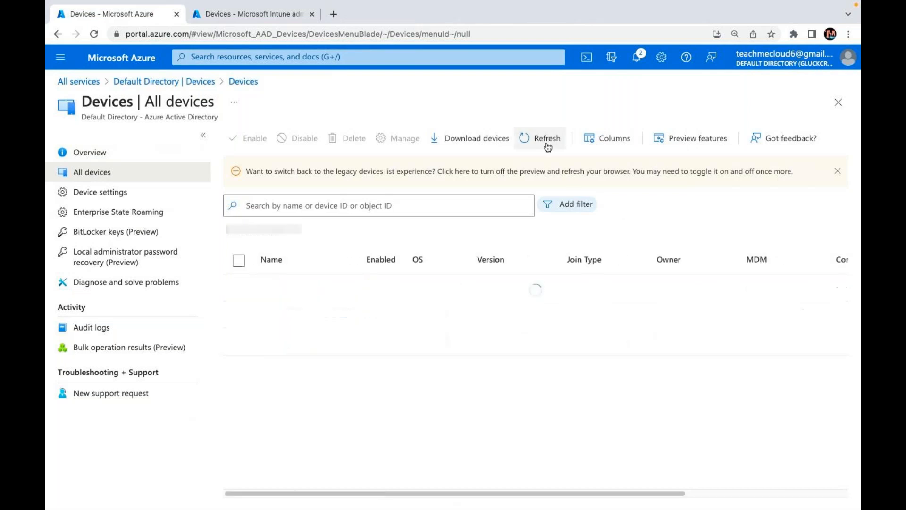
left_click(548, 147)
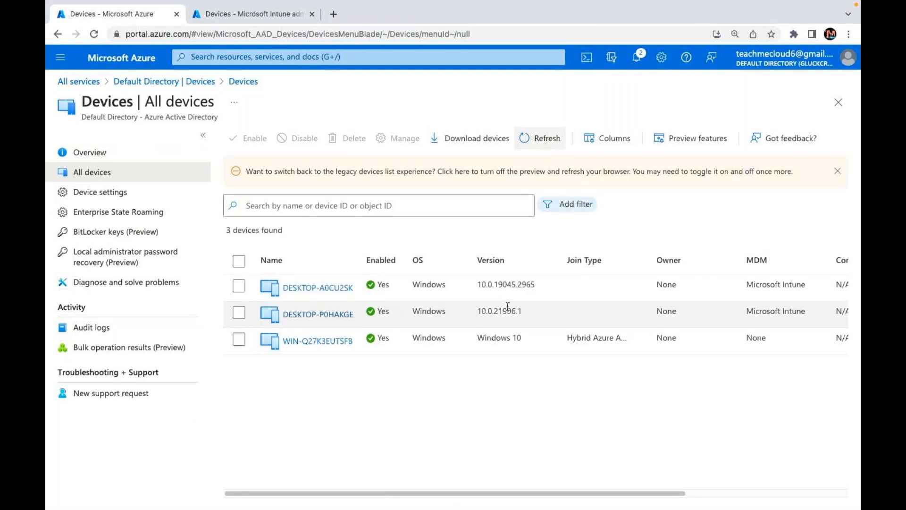
scroll(508, 307, "right", 3)
scroll(507, 306, "right", 3)
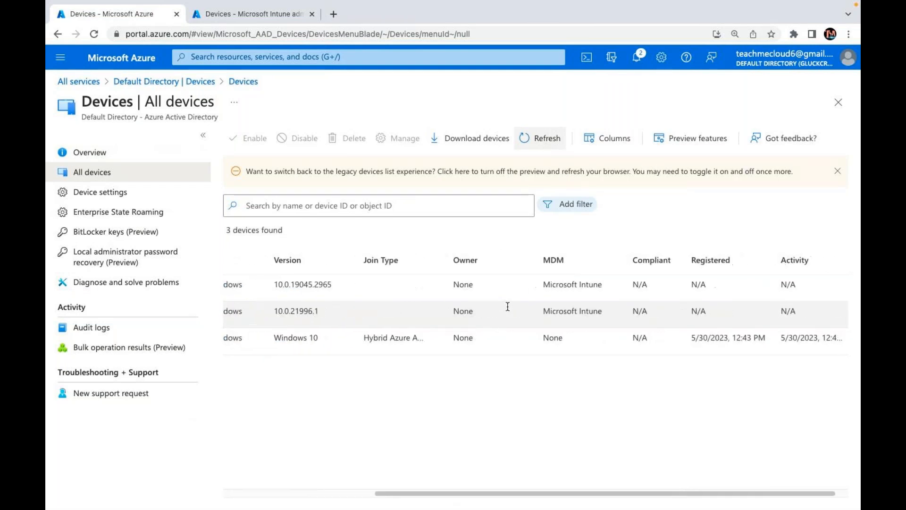
scroll(508, 306, "left", 6)
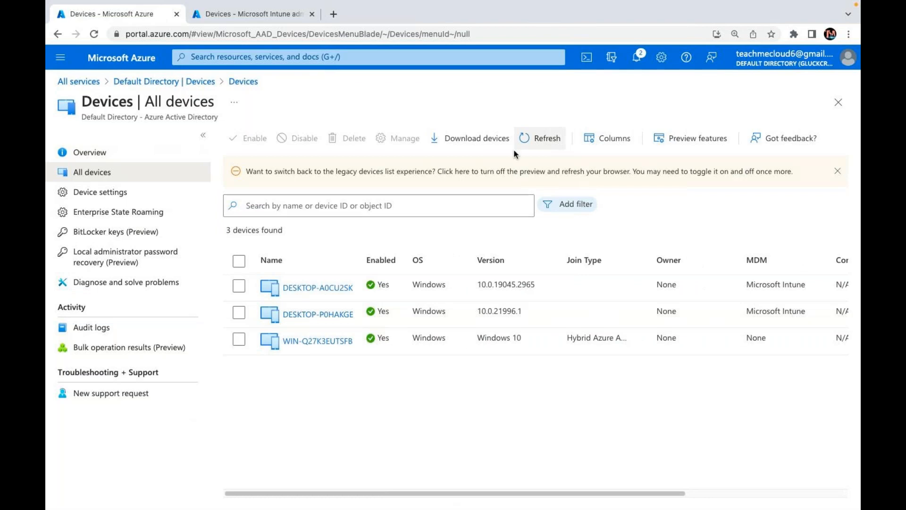
left_click(539, 142)
left_click(539, 141)
left_click(537, 143)
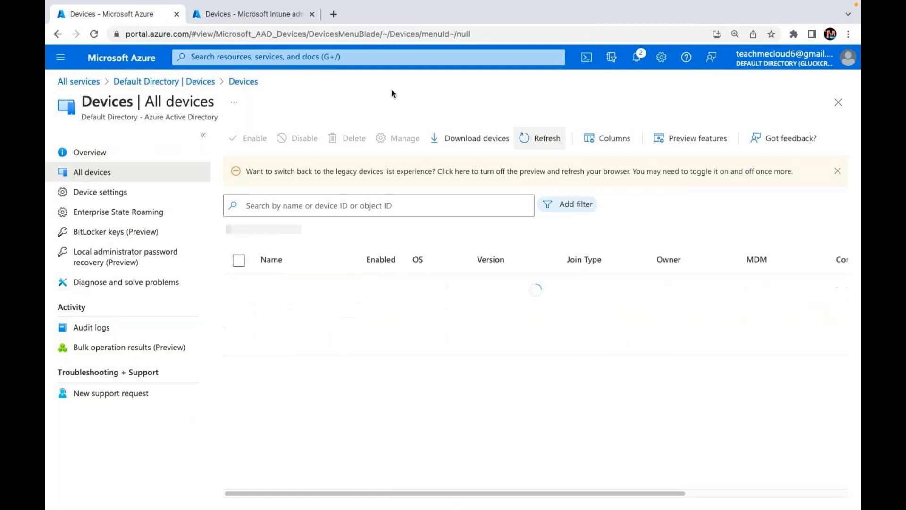
- Return to the Intune admin center, check the Windows devices, and open the Windows Autopilot deployment profiles
left_click(259, 18)
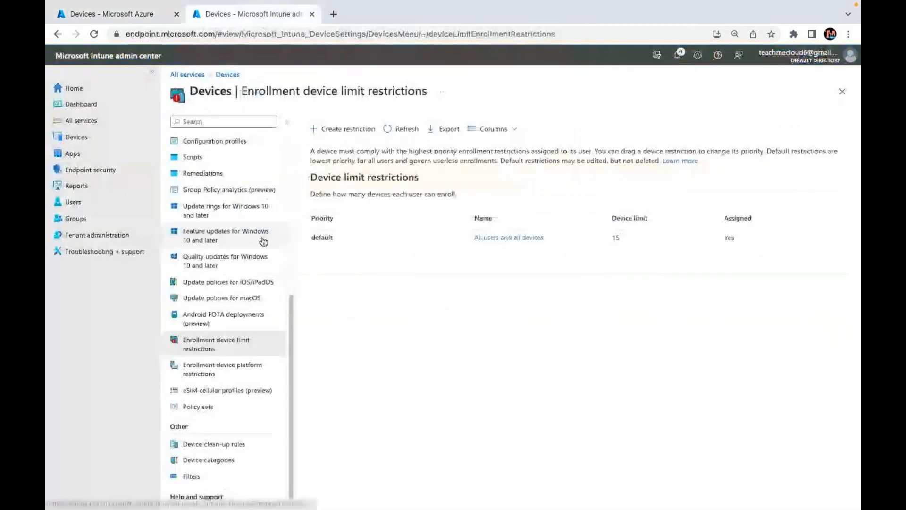
scroll(203, 147, "up", 6)
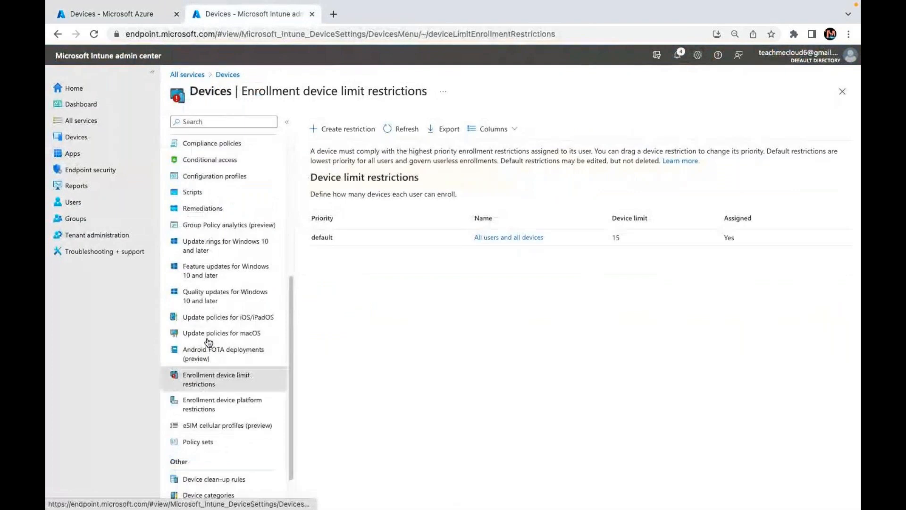
left_click(197, 75)
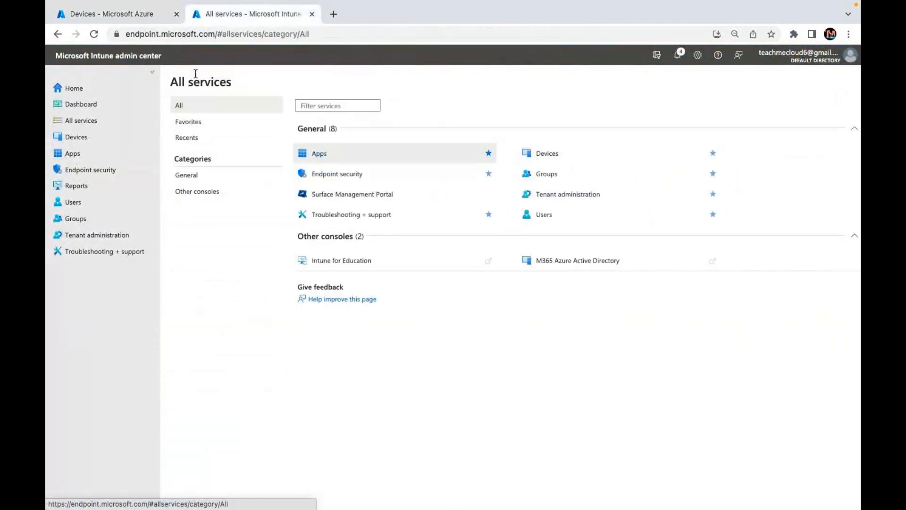
left_click(80, 141)
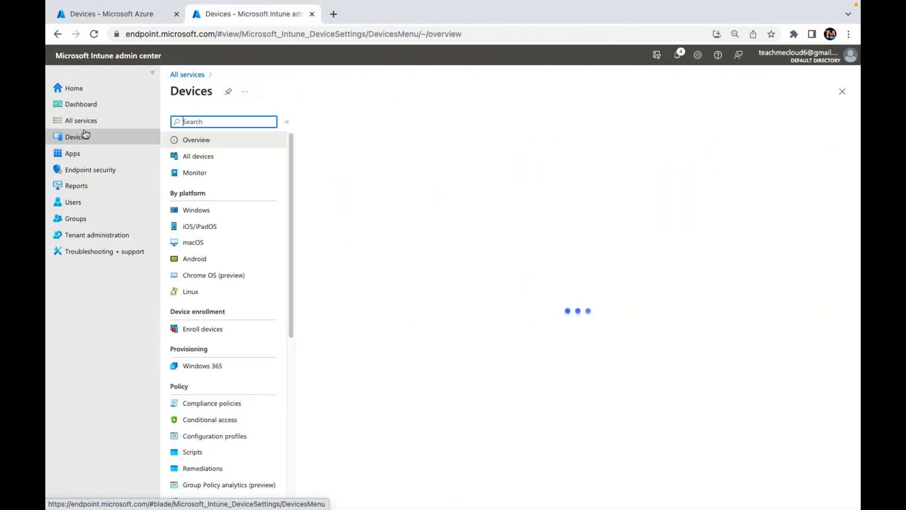
left_click(204, 215)
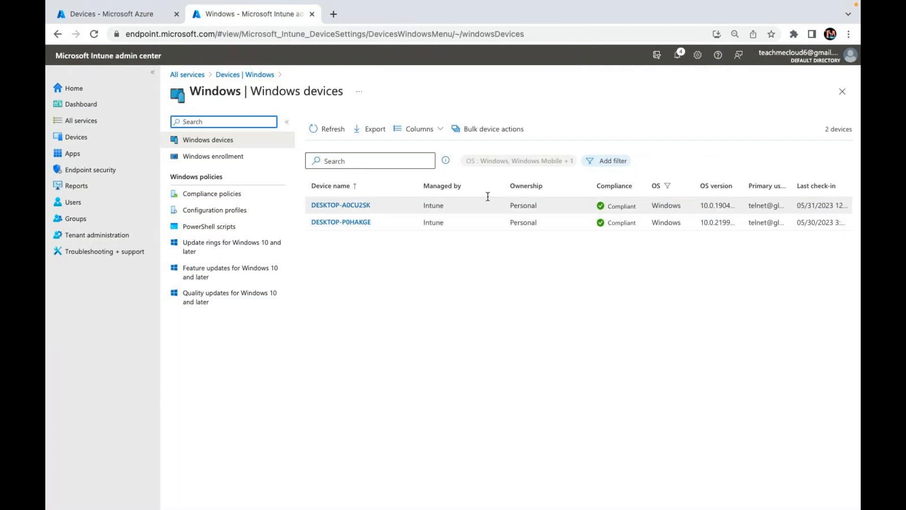
left_click(211, 158)
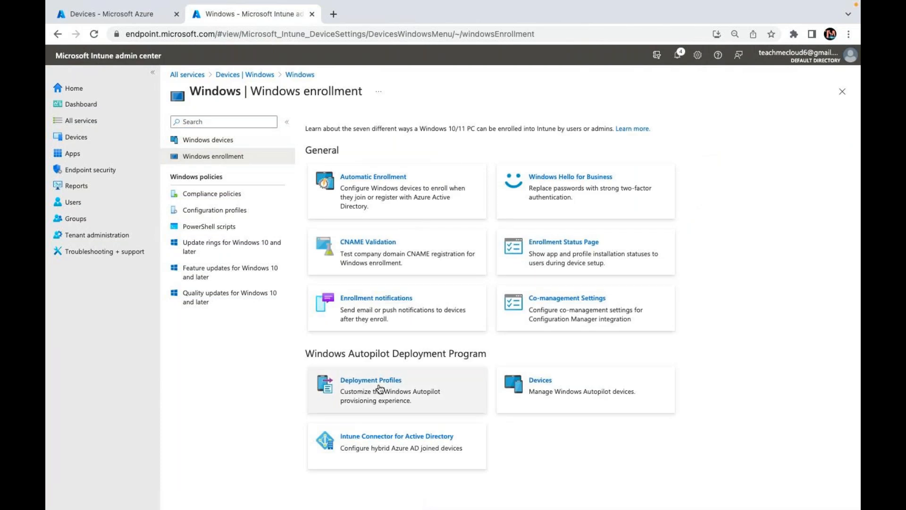
left_click(362, 384)
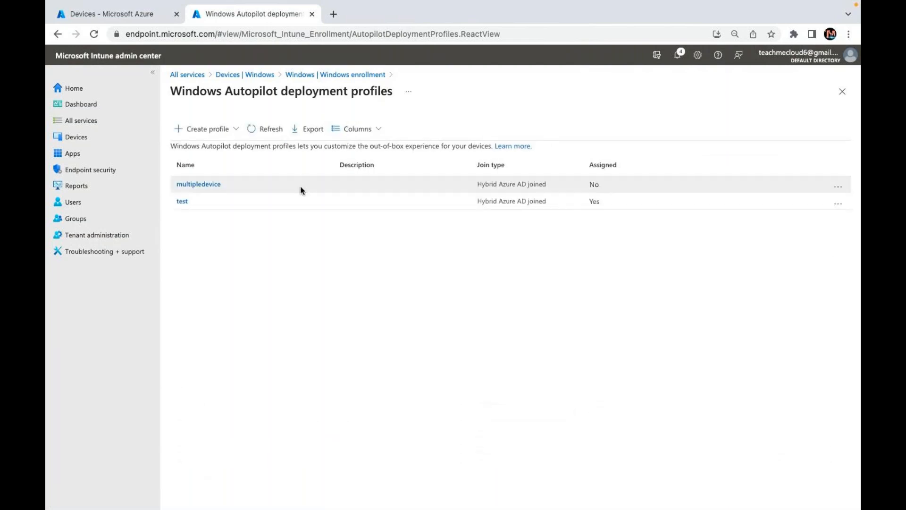
- Try to delete the Autopilot deployment profile "test" from the profile list
left_click(838, 203)
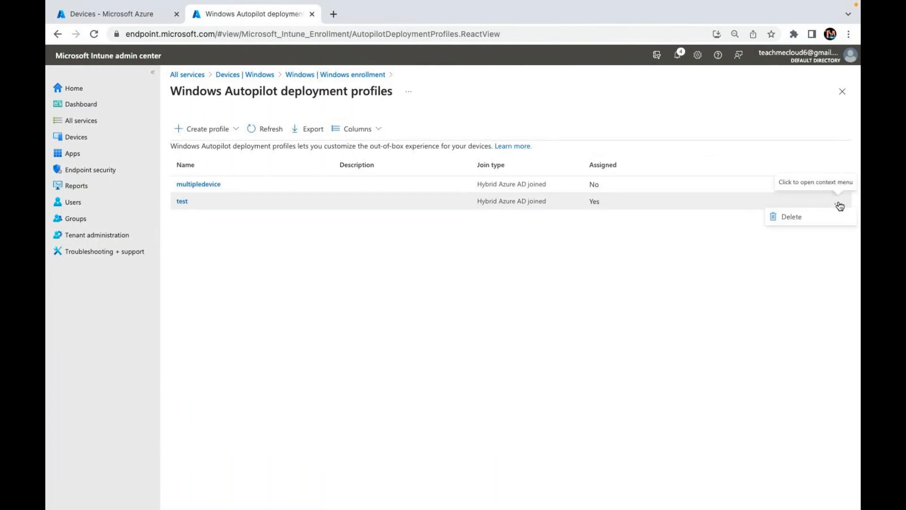
left_click(795, 227)
left_click(471, 346)
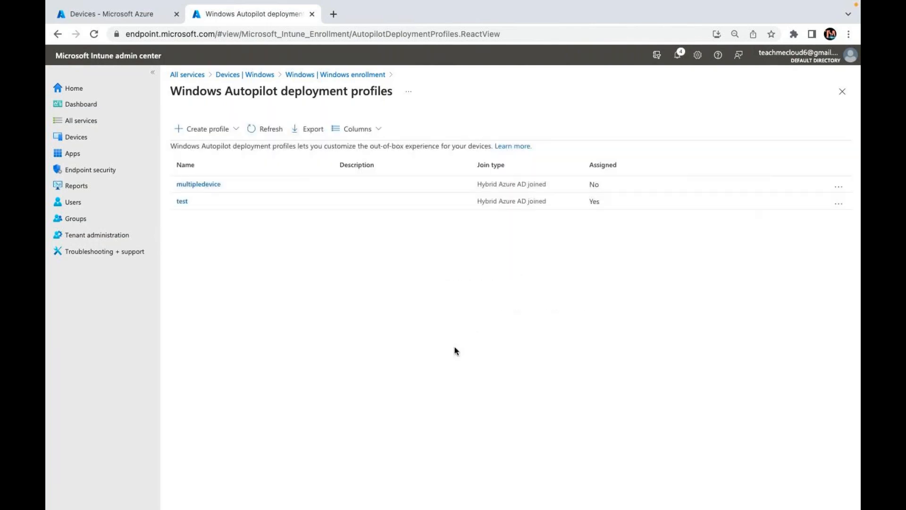
- Delete the Autopilot deployment profile "multipledevice" and dismiss the deletion notification
left_click(839, 187)
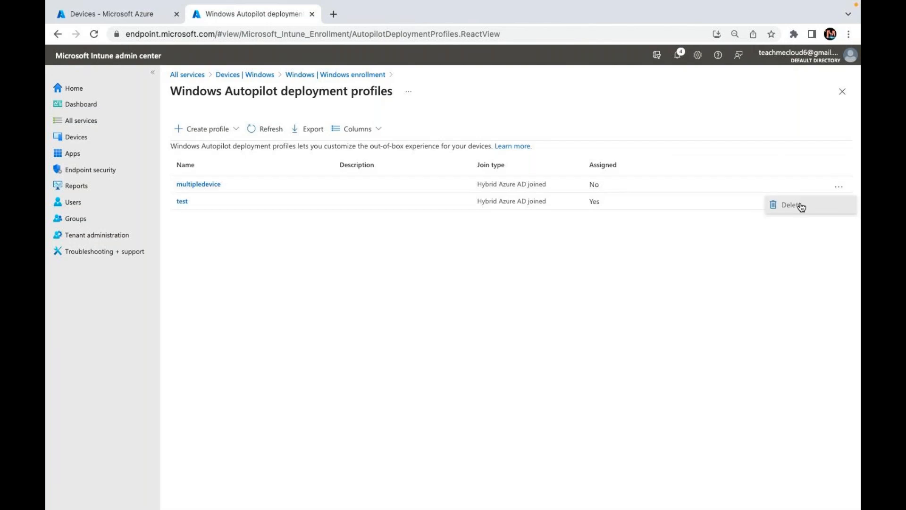
left_click(798, 205)
left_click(447, 346)
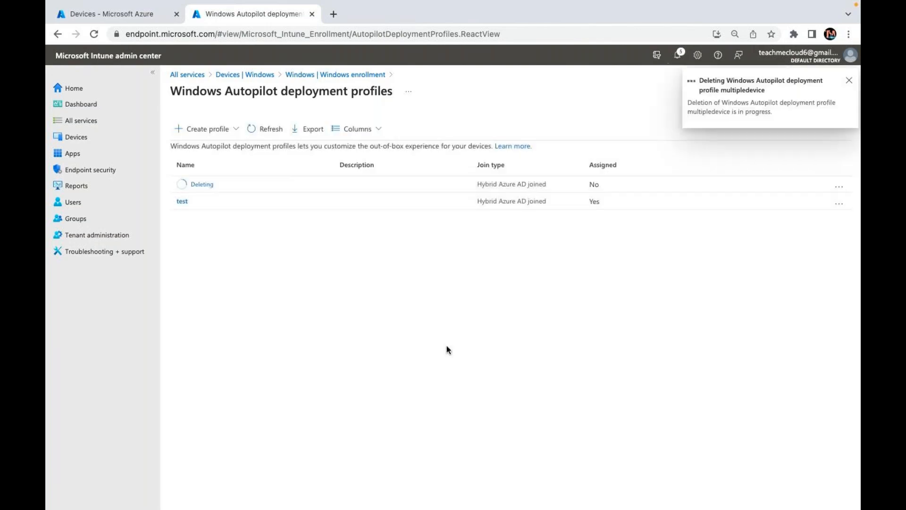
left_click(849, 81)
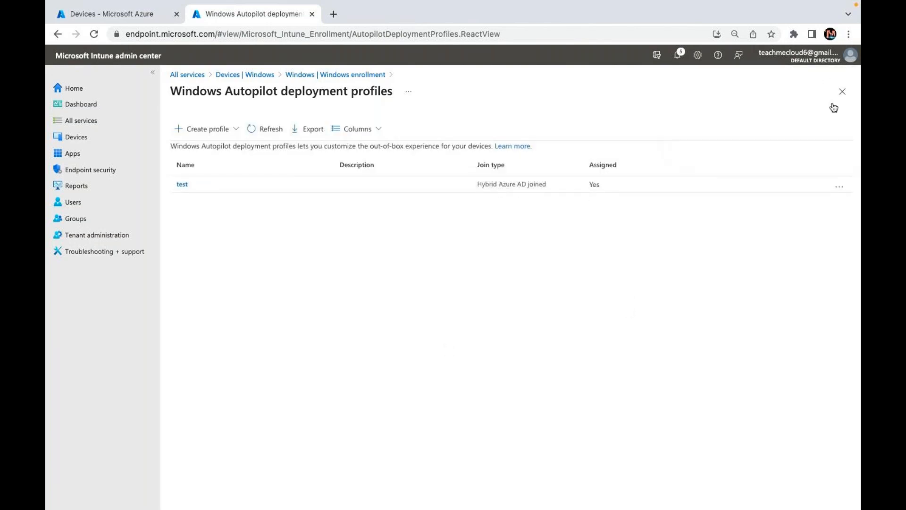
- Try again to delete the remaining "test" deployment profile from the list
left_click(844, 190)
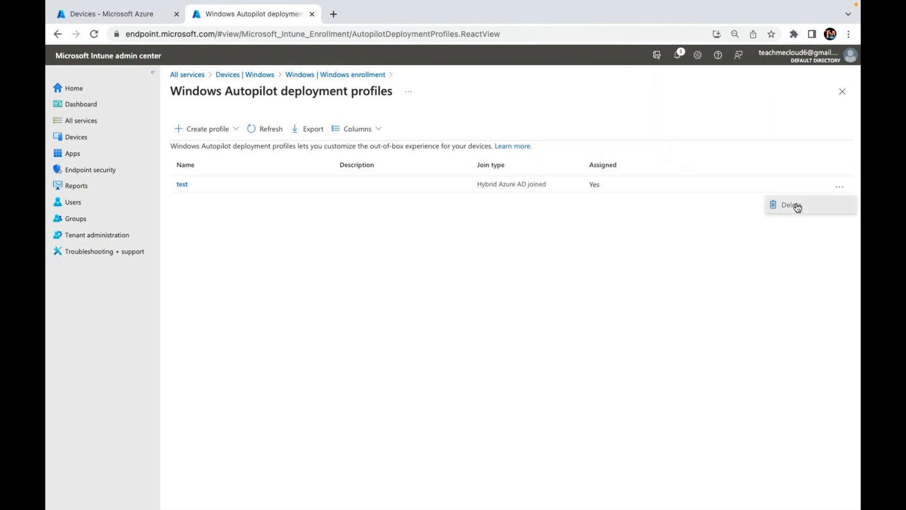
left_click(796, 204)
left_click(456, 343)
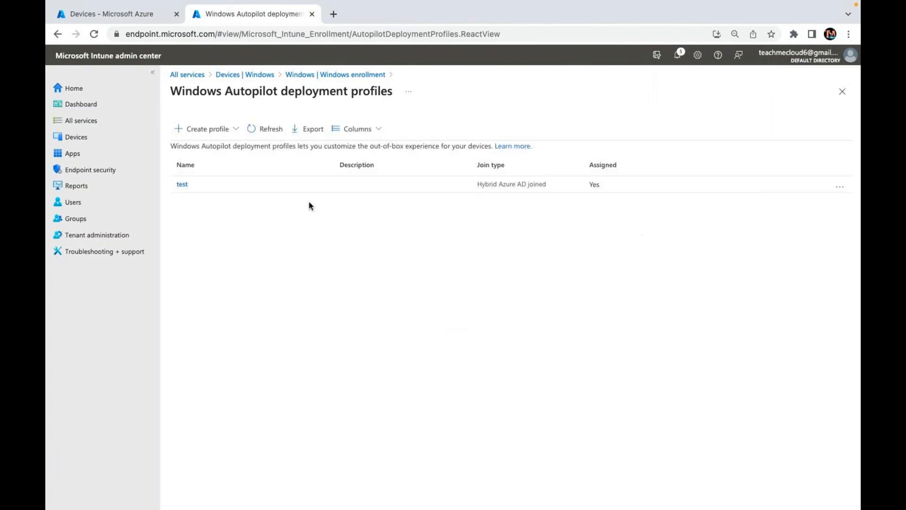
- Try to delete the "test" deployment profile from its overview, and check its assigned devices and properties
left_click(184, 185)
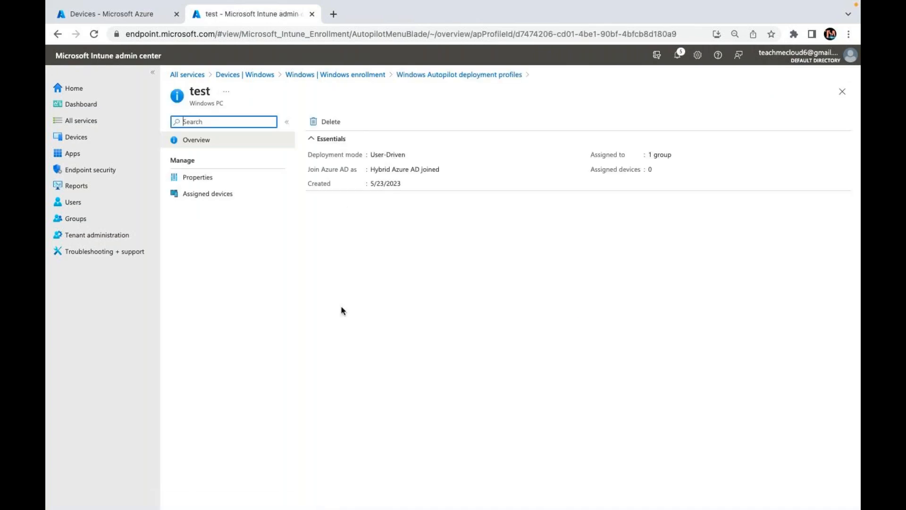
left_click(326, 122)
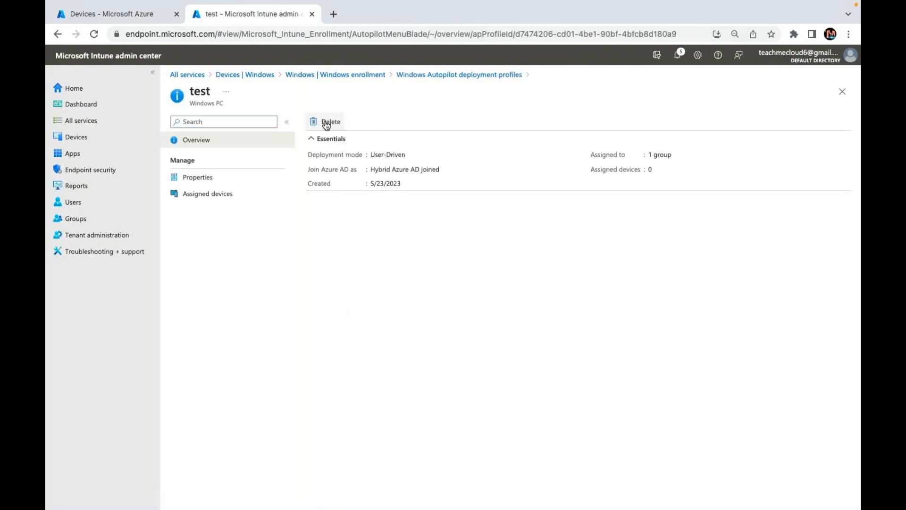
left_click(318, 208)
left_click(206, 197)
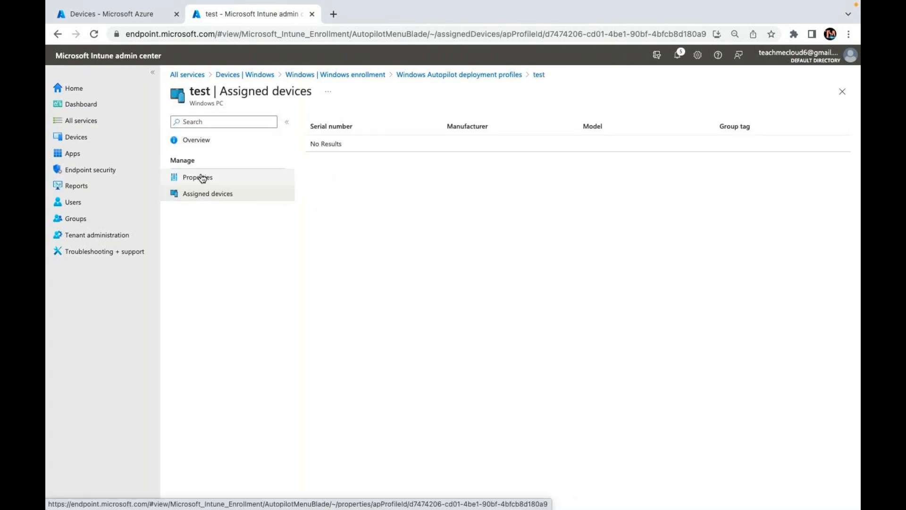
left_click(203, 178)
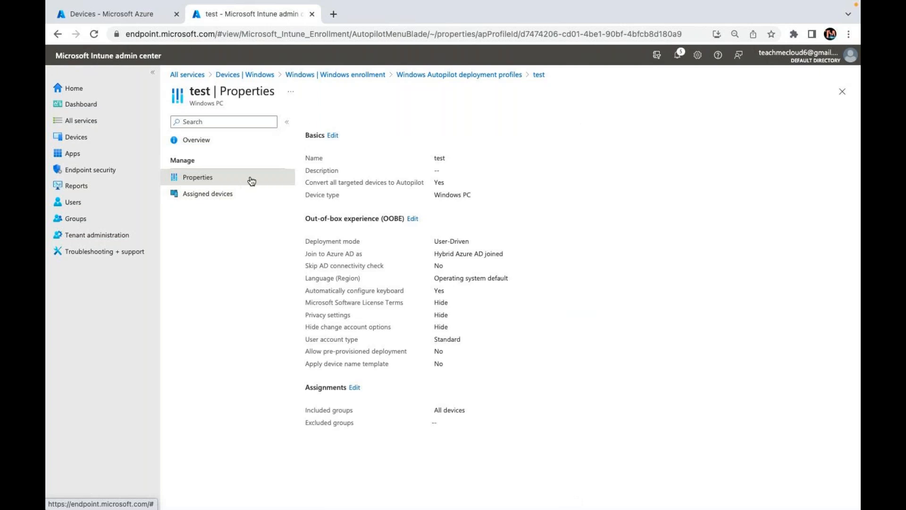
- Go back through the Windows enrollment settings to the Windows Autopilot deployment profiles list
left_click(242, 75)
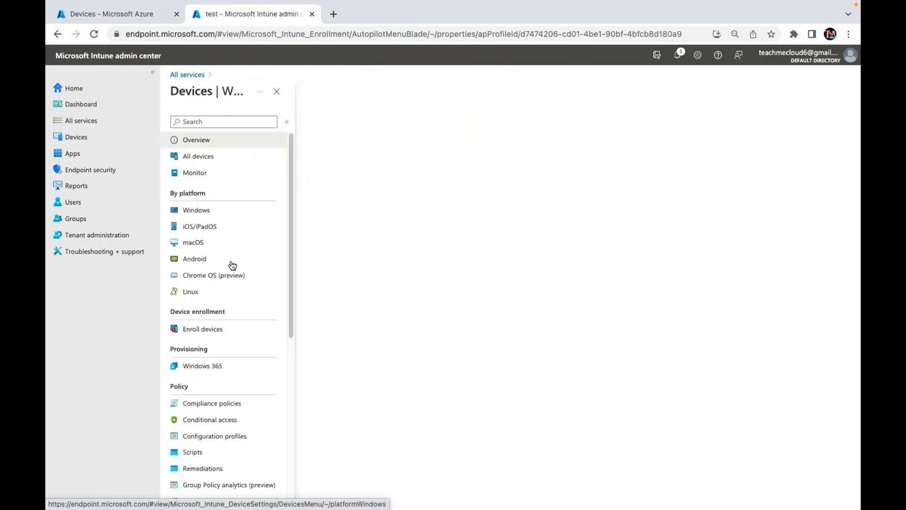
left_click(200, 210)
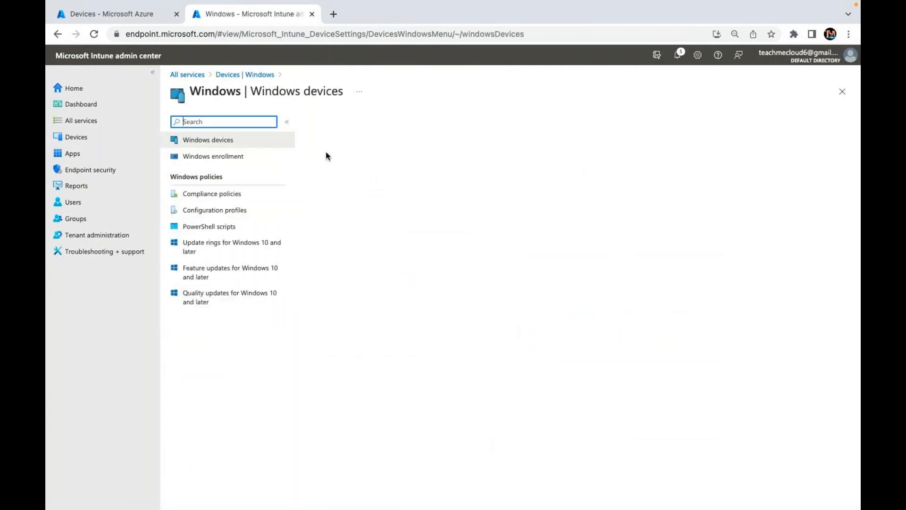
left_click(228, 163)
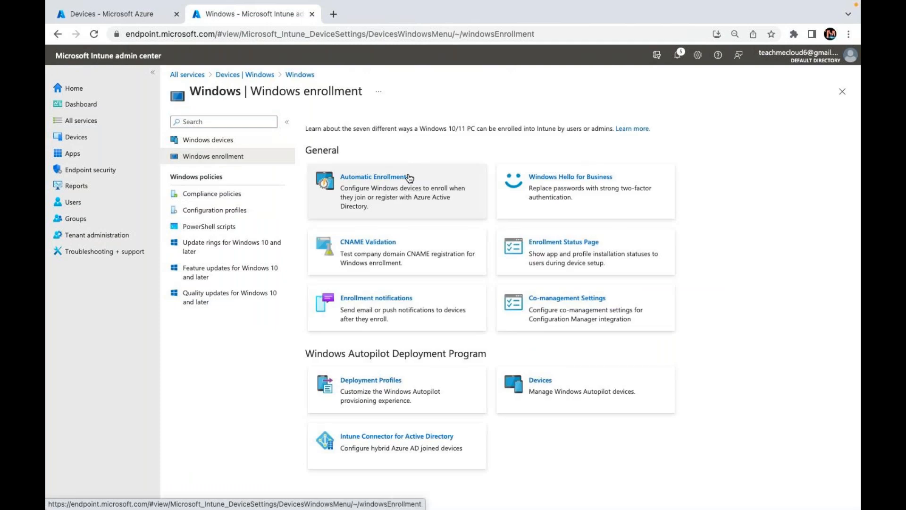
left_click(362, 385)
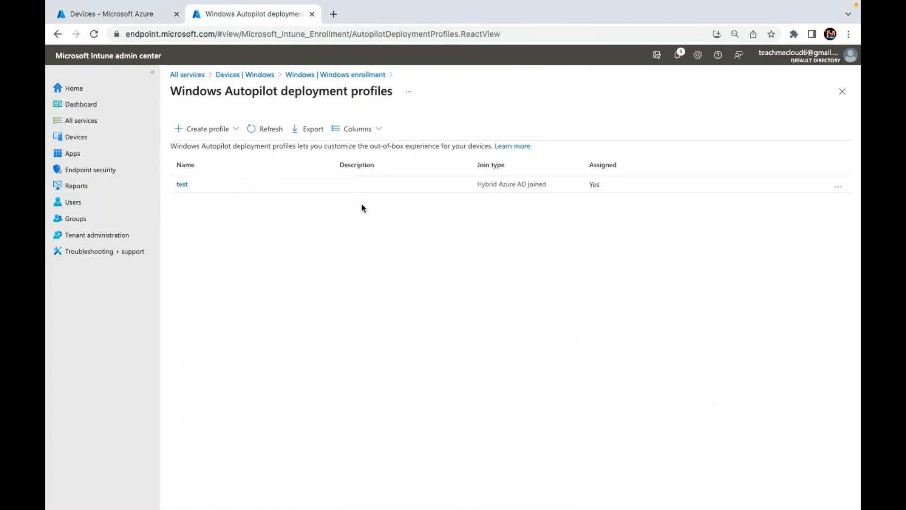
- Create a Windows PC deployment profile named "All clients", convert all targeted devices to Autopilot, and continue to the out-of-box experience settings
left_click(207, 132)
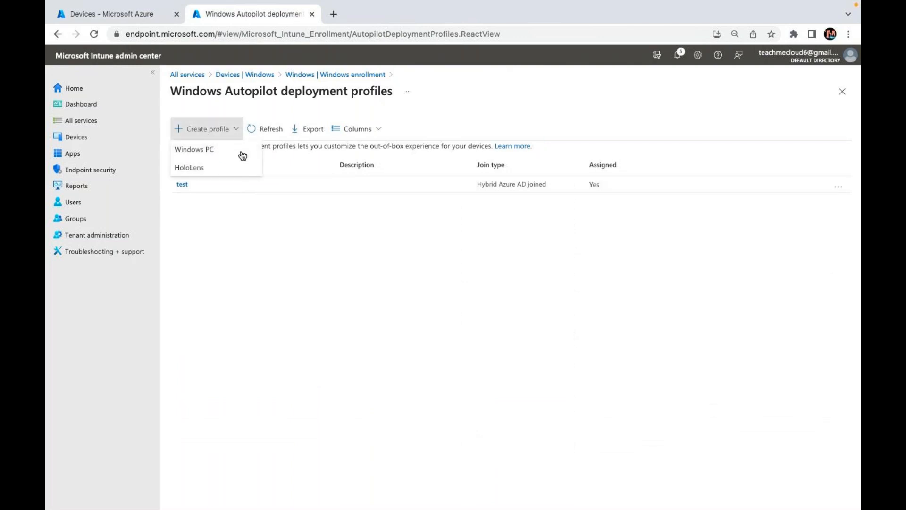
left_click(205, 151)
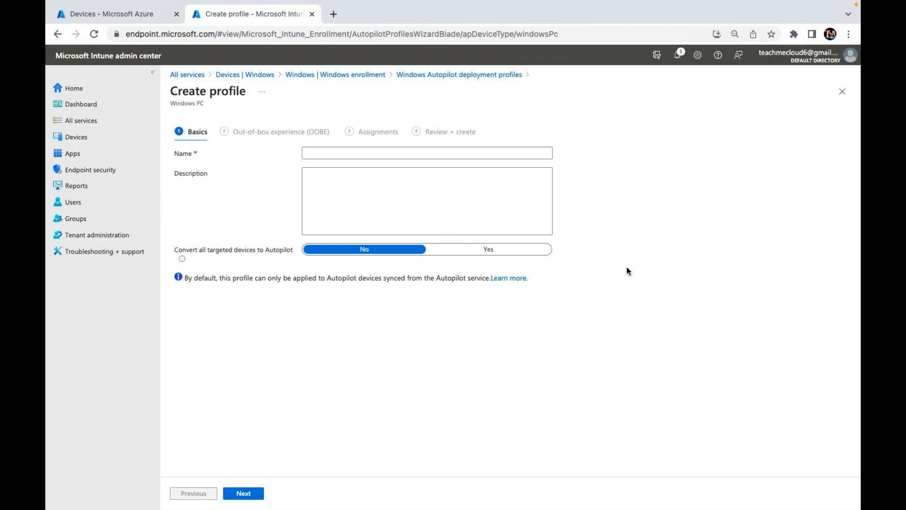
left_click(336, 152)
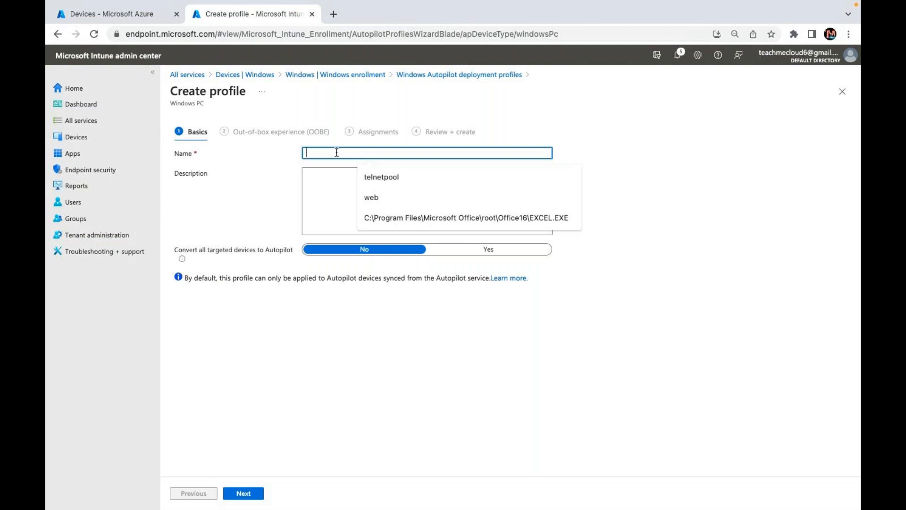
type("All clients")
left_click(690, 140)
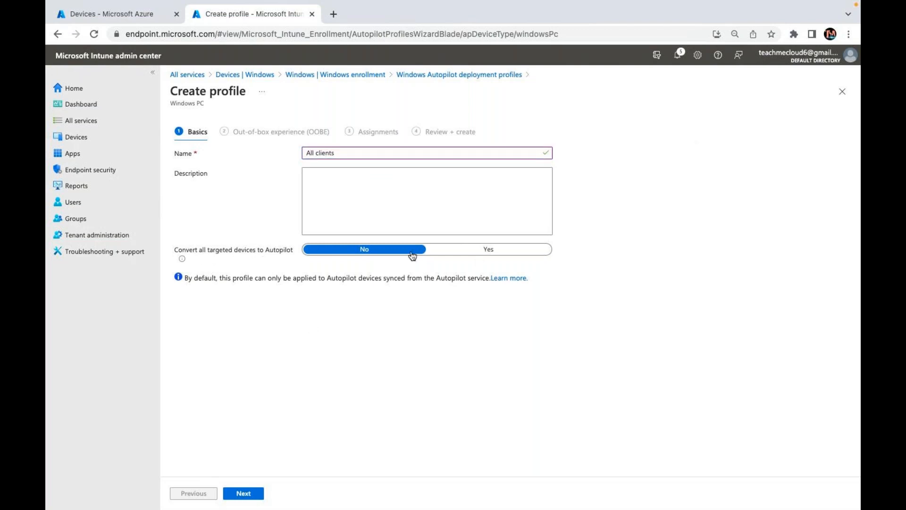
left_click(488, 255)
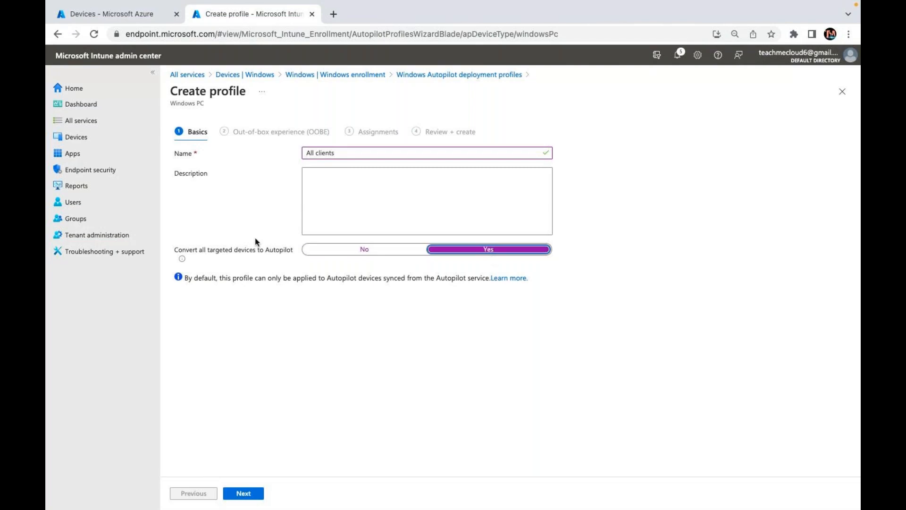
left_click(243, 494)
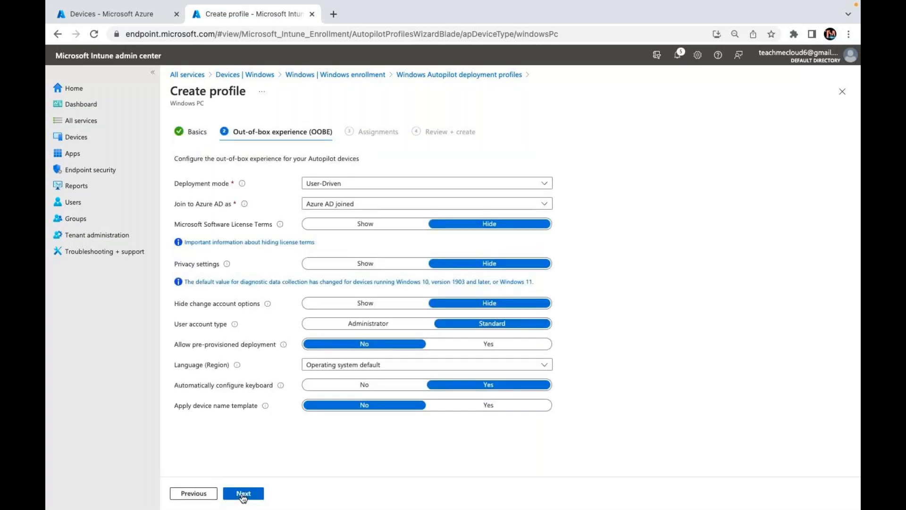
- Revisit the profile's basic settings and compare the Autopilot conversion option with the two Intune-managed desktops in the Azure device list
left_click(193, 493)
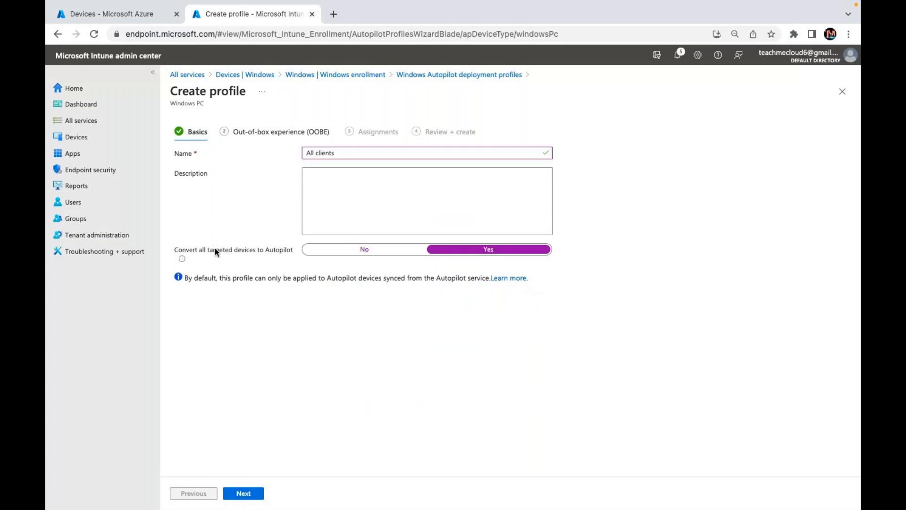
left_click_drag(266, 252, 234, 250)
left_click(133, 18)
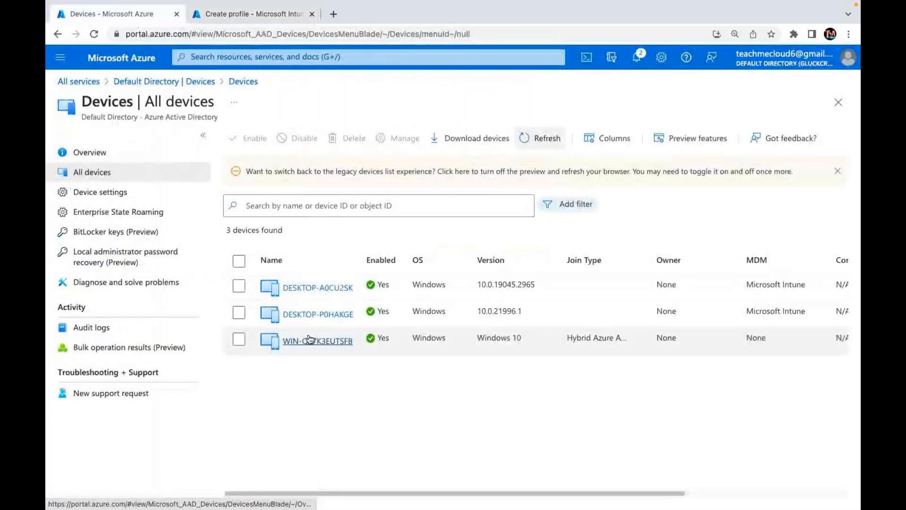
left_click(239, 286)
left_click(239, 312)
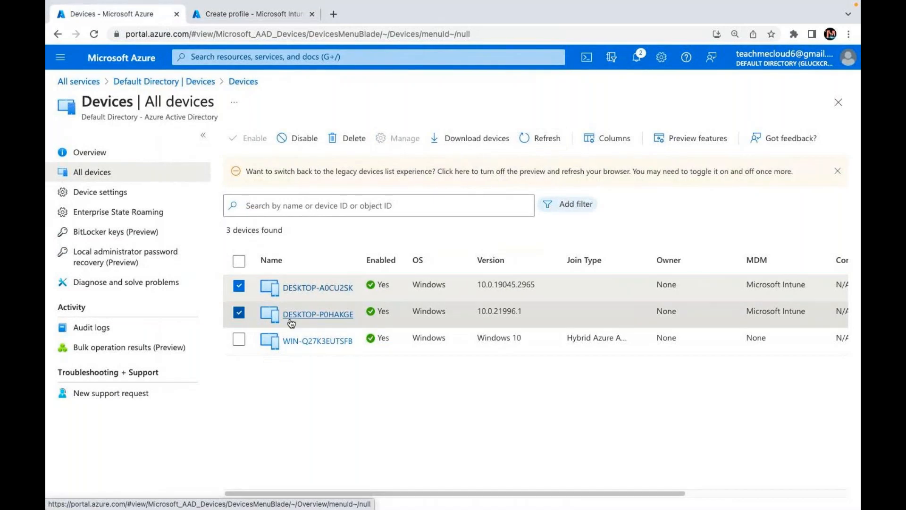
left_click(238, 285)
left_click(239, 312)
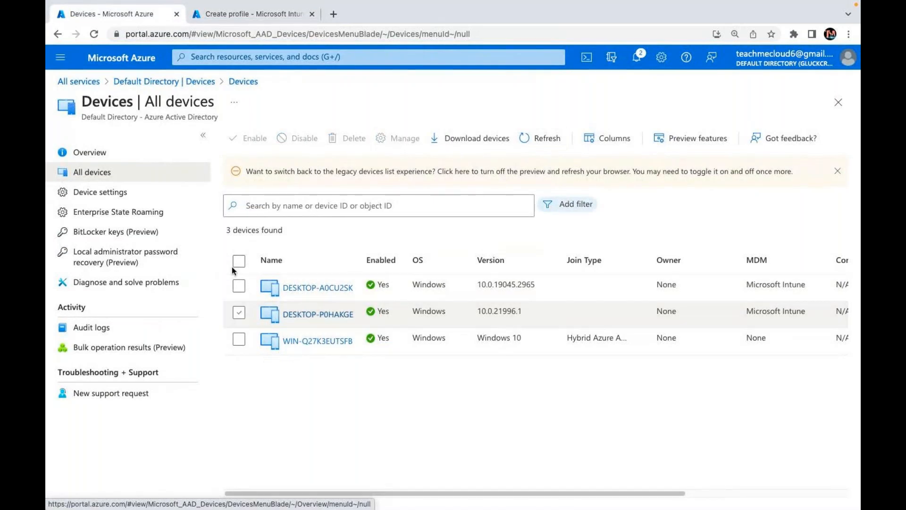
left_click(253, 15)
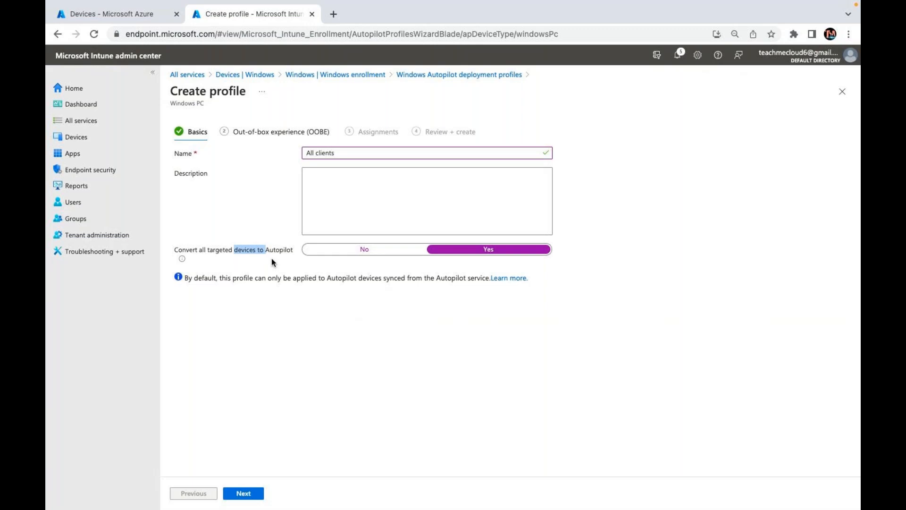
- Switch the conversion of all targeted devices to Autopilot to No and back to Yes, and proceed to the out-of-box experience settings
left_click(306, 259)
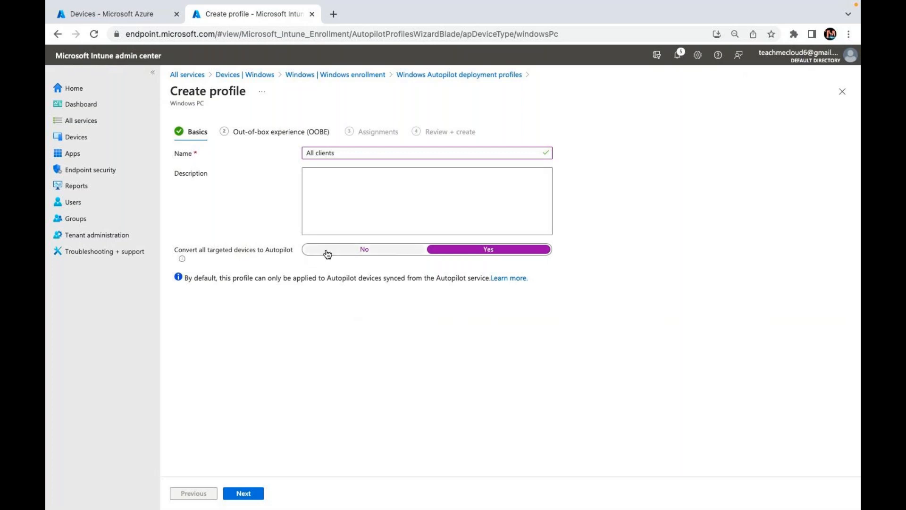
left_click(328, 253)
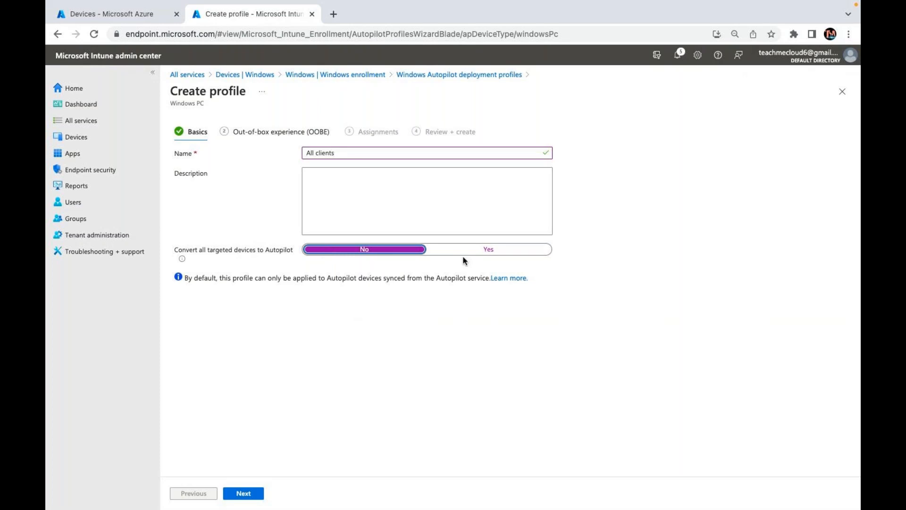
left_click(491, 252)
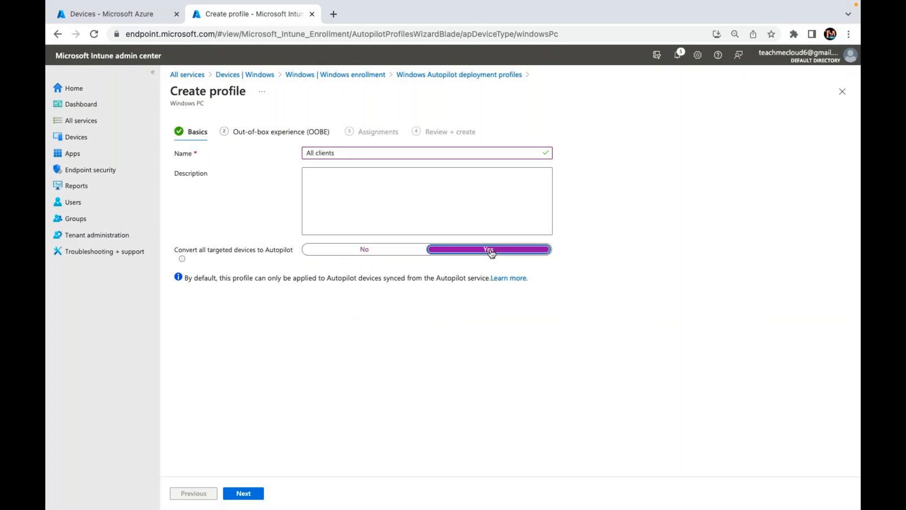
left_click(245, 493)
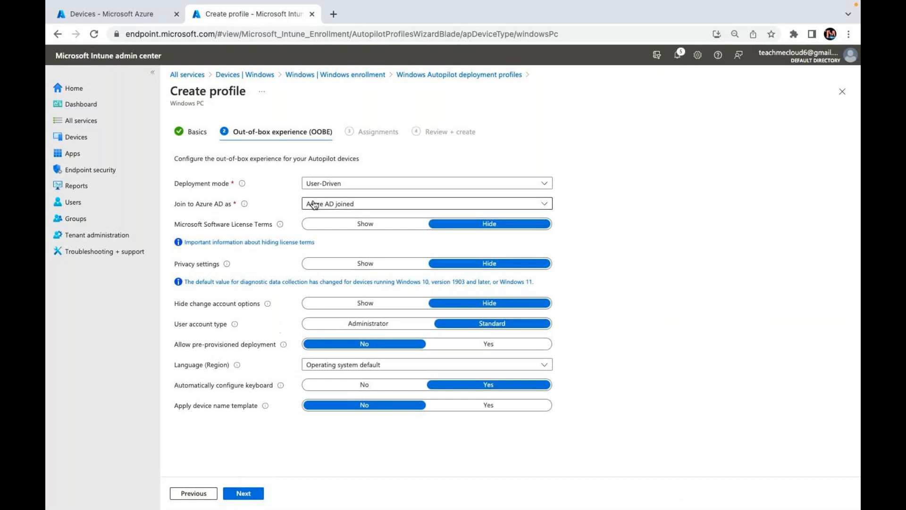
- Review the User-Driven and Self-Deploying deployment modes, and set the Azure AD join type to Hybrid Azure AD joined
left_click(329, 184)
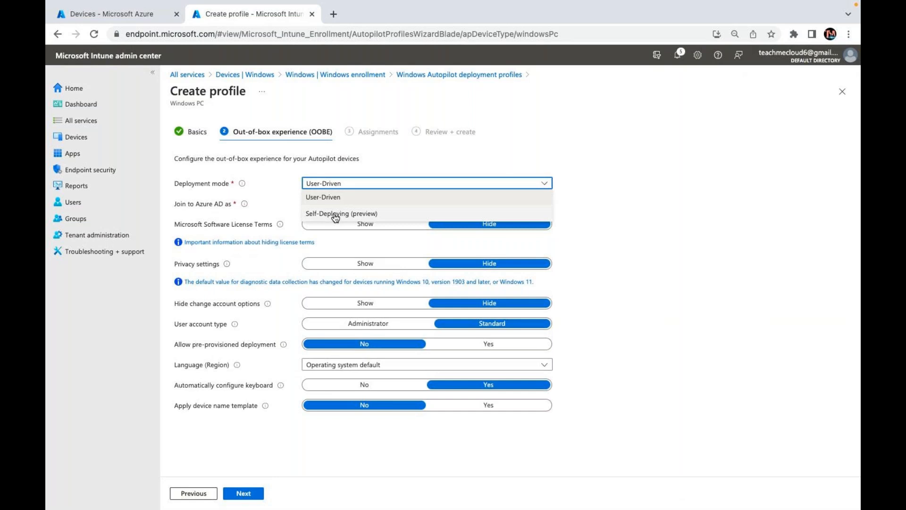
left_click(410, 158)
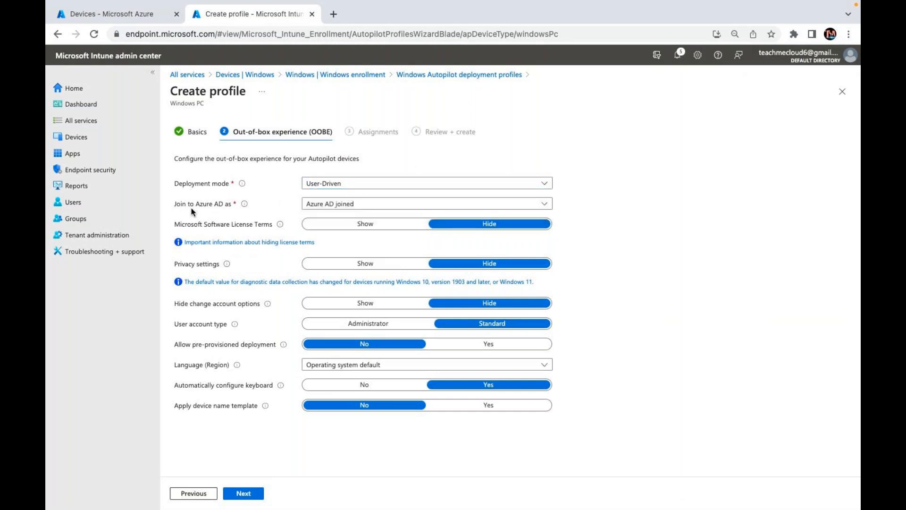
left_click(344, 204)
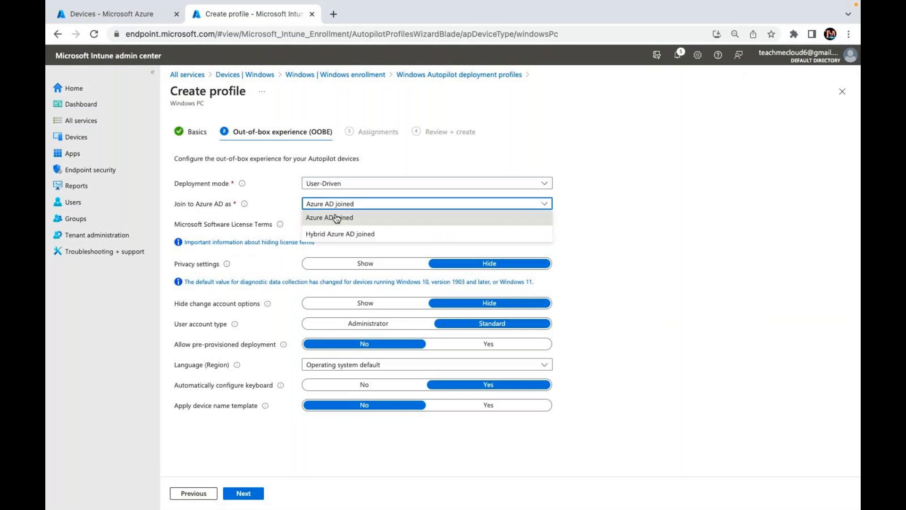
left_click(323, 234)
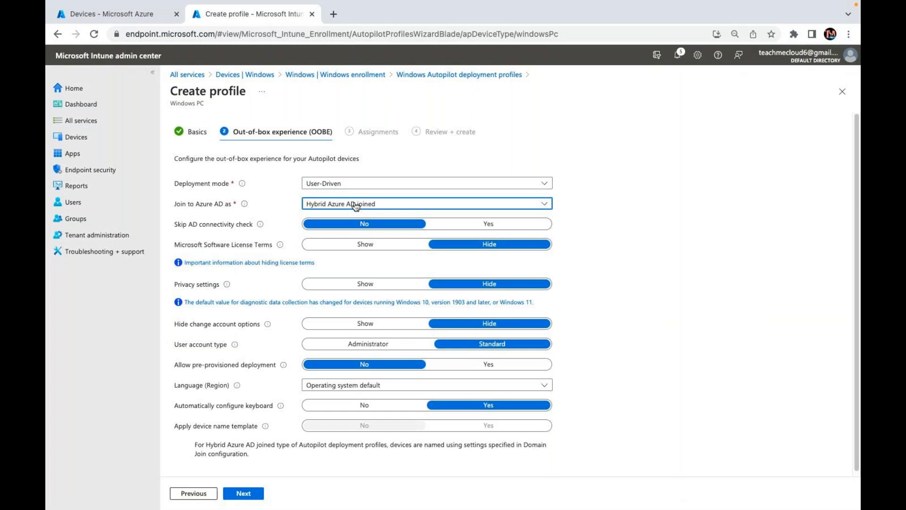
left_click(356, 204)
left_click(329, 220)
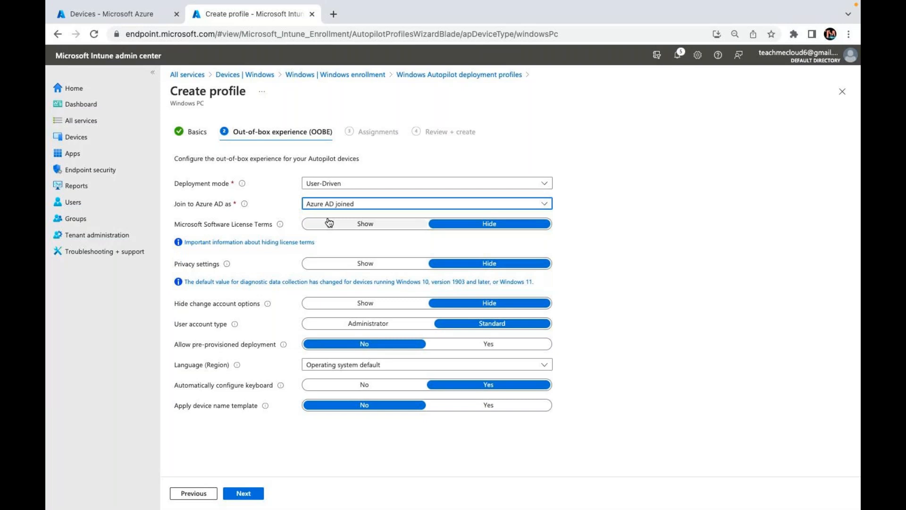
left_click(344, 205)
left_click(344, 231)
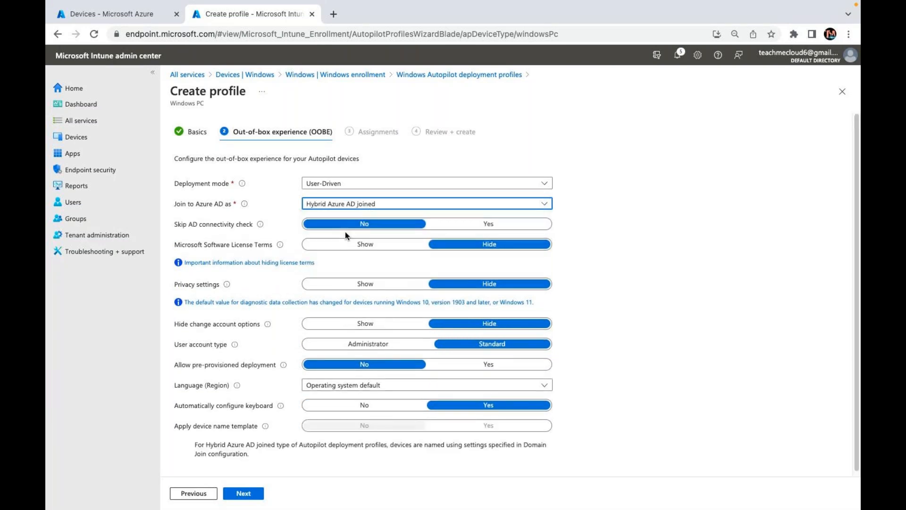
- Switch to the Azure portal, select all devices, and start their CSV export as exportDevice_2023-5-31
left_click(111, 14)
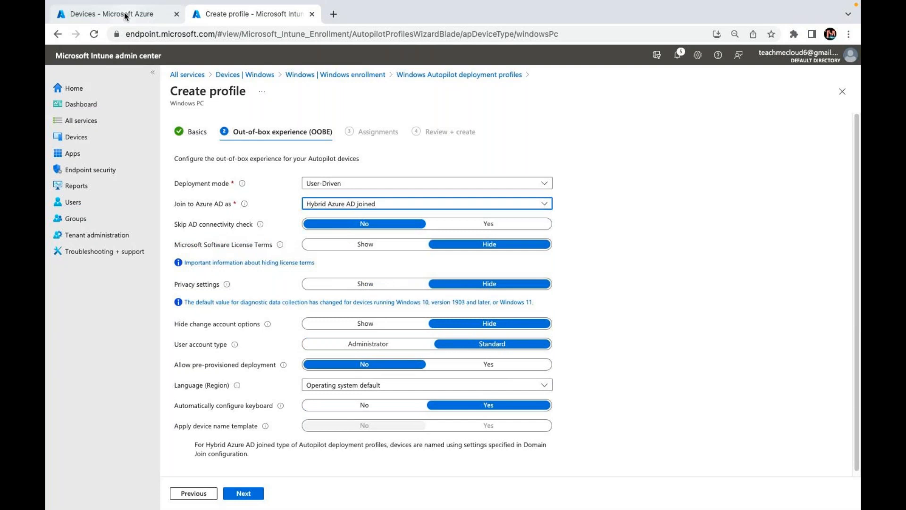
left_click(238, 261)
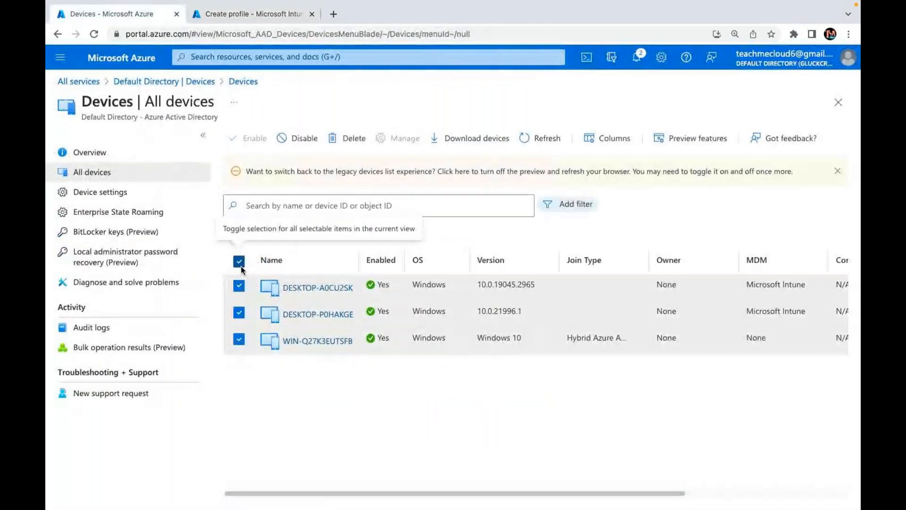
left_click(482, 139)
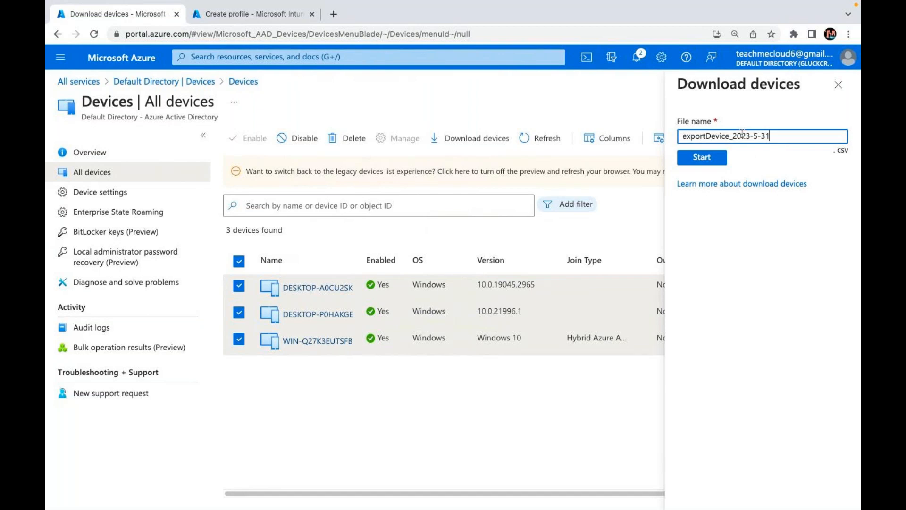
left_click(713, 158)
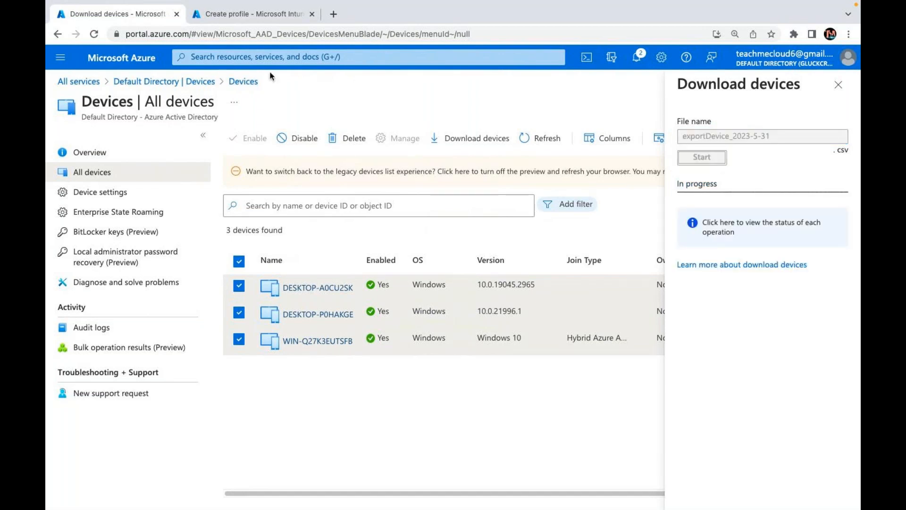
- Switch back to the Intune profile being created and set its Azure AD join type to Azure AD joined
left_click(259, 15)
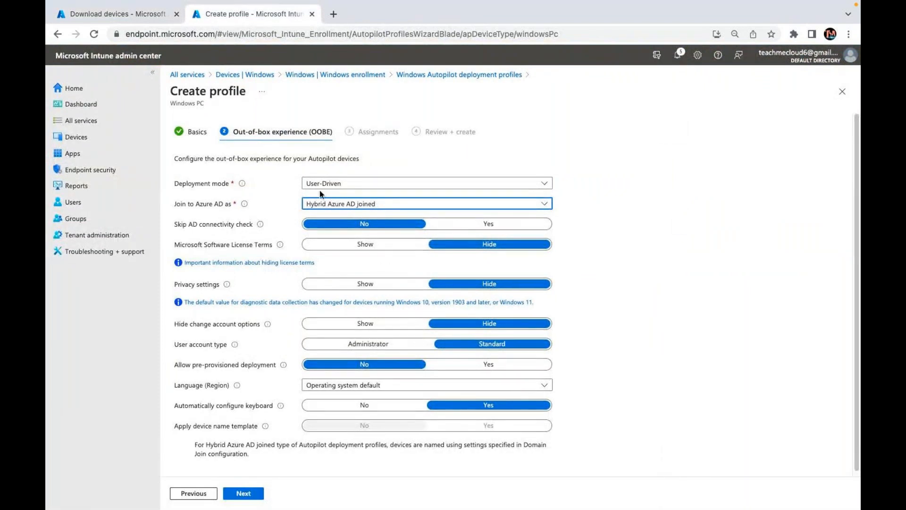
left_click(341, 206)
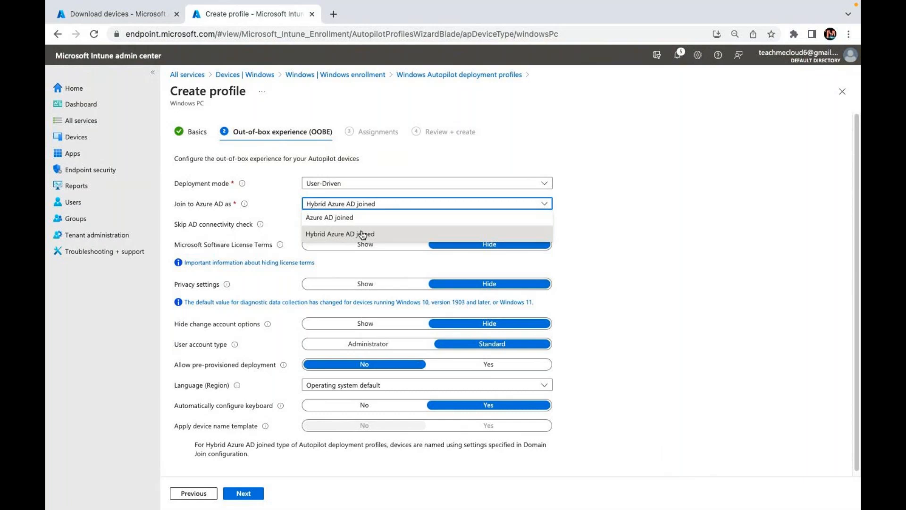
left_click(339, 218)
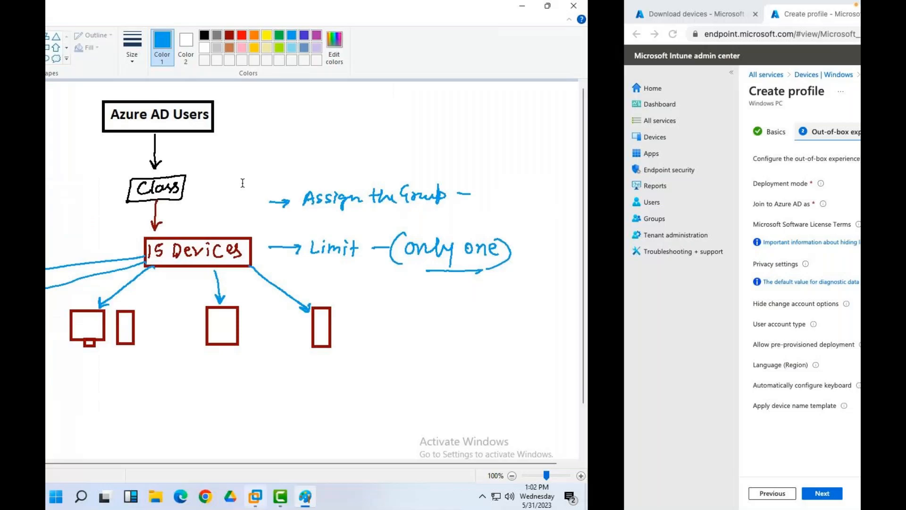
- Open a blank Paint canvas and handwrite the heading "Azure AD Joined" in black with a thicker pencil
key("super+r")
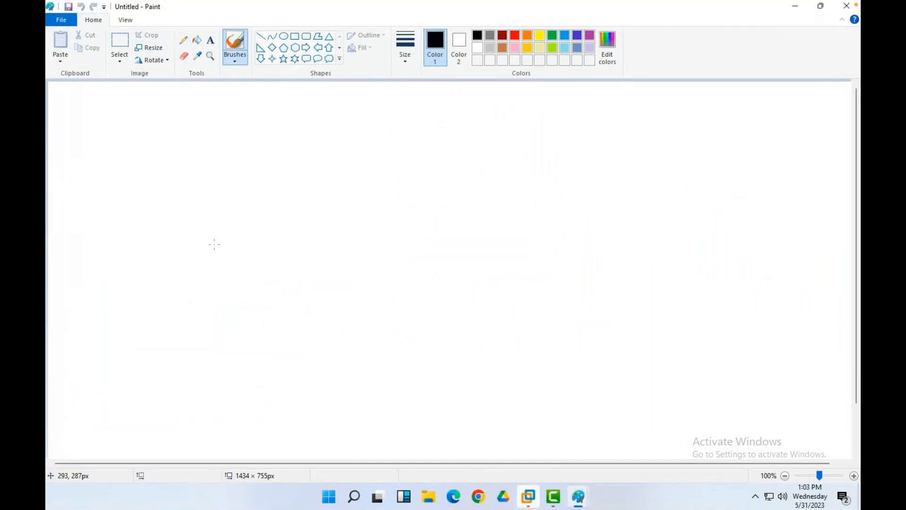
left_click(183, 40)
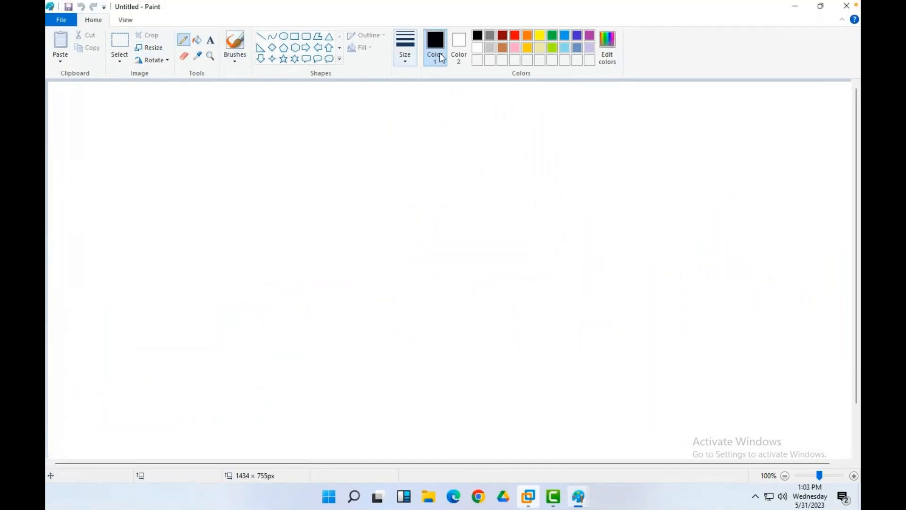
left_click(403, 64)
left_click(415, 120)
mouse_move(96, 135)
left_mouse_down()
mouse_move(94, 122)
mouse_move(121, 134)
mouse_move(178, 134)
left_mouse_up()
mouse_move(169, 128)
left_mouse_down()
mouse_move(182, 136)
mouse_move(221, 125)
mouse_move(260, 133)
left_mouse_up()
left_click_drag(272, 116, 270, 132)
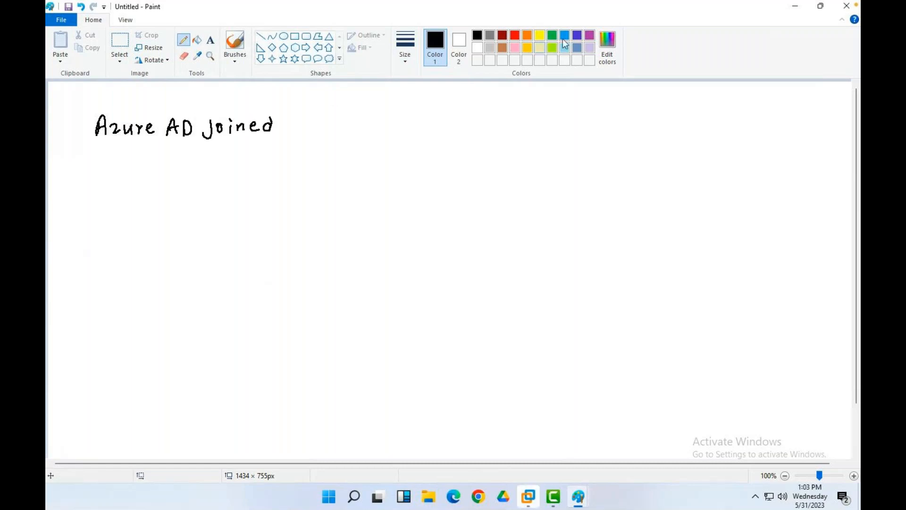
- Handwrite a second heading "Hybrid Azure AD Joined." in green, level with the first heading at the canvas's right side
left_click(554, 36)
left_click_drag(562, 116, 562, 135)
left_click_drag(562, 124, 575, 123)
mouse_move(574, 116)
left_mouse_down()
mouse_move(588, 139)
mouse_move(622, 134)
left_mouse_up()
mouse_move(632, 116)
left_mouse_down()
mouse_move(629, 126)
mouse_move(715, 132)
left_mouse_up()
mouse_move(725, 135)
left_mouse_down()
mouse_move(740, 126)
mouse_move(753, 134)
left_mouse_up()
mouse_move(751, 117)
left_mouse_down()
mouse_move(755, 133)
mouse_move(778, 125)
left_mouse_up()
mouse_move(786, 118)
left_mouse_down()
mouse_move(786, 133)
mouse_move(807, 133)
left_mouse_up()
mouse_move(808, 128)
left_mouse_down()
mouse_move(816, 133)
mouse_move(822, 117)
left_mouse_up()
left_click(824, 132)
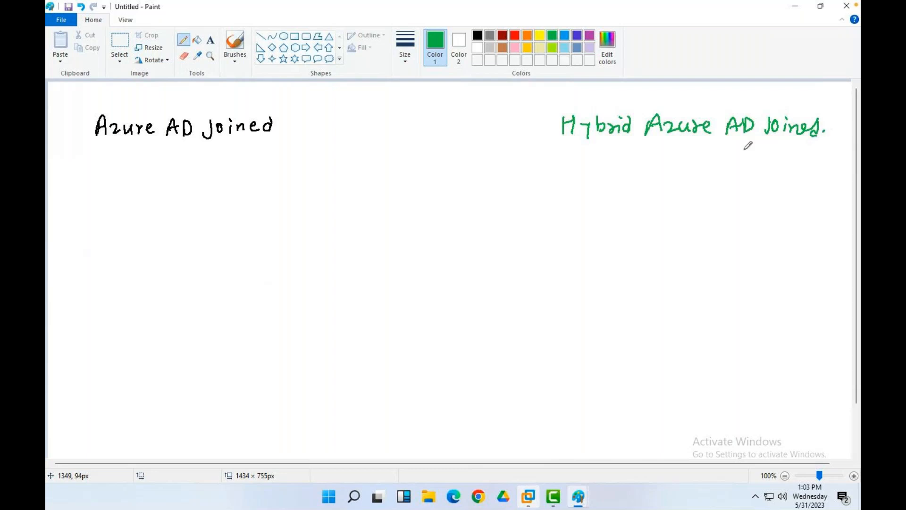
- Draw a row of five computers from black rectangles below the Hybrid Azure AD Joined heading
left_click(295, 36)
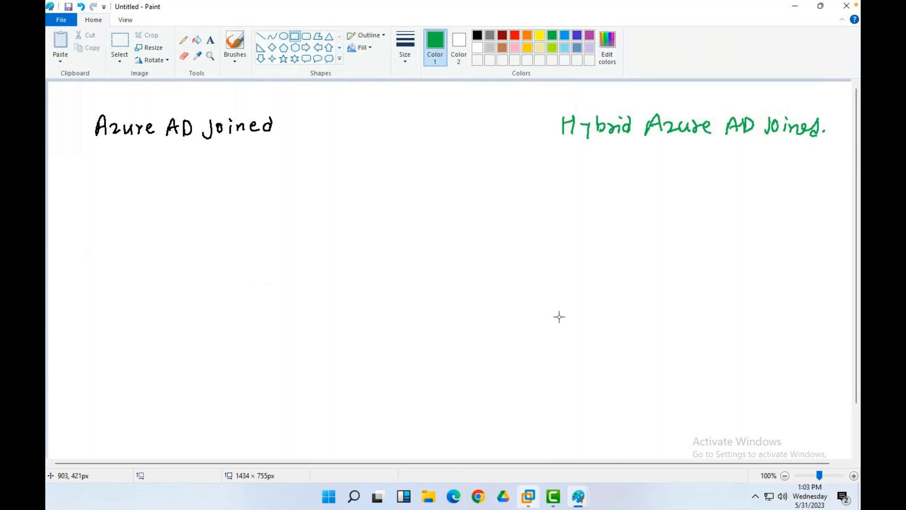
left_click(477, 36)
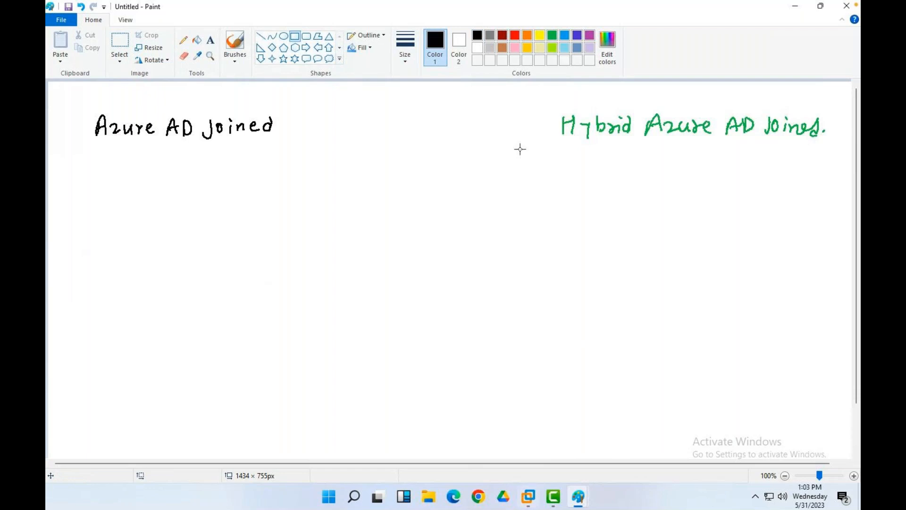
mouse_move(592, 322)
left_mouse_down()
mouse_move(625, 345)
mouse_move(616, 350)
left_mouse_up()
mouse_move(664, 328)
left_mouse_down()
mouse_move(690, 346)
mouse_move(679, 350)
left_mouse_up()
mouse_move(719, 326)
left_mouse_down()
mouse_move(745, 350)
mouse_move(737, 352)
left_mouse_up()
mouse_move(770, 325)
left_mouse_down()
mouse_move(798, 349)
mouse_move(780, 362)
mouse_move(790, 356)
left_mouse_up()
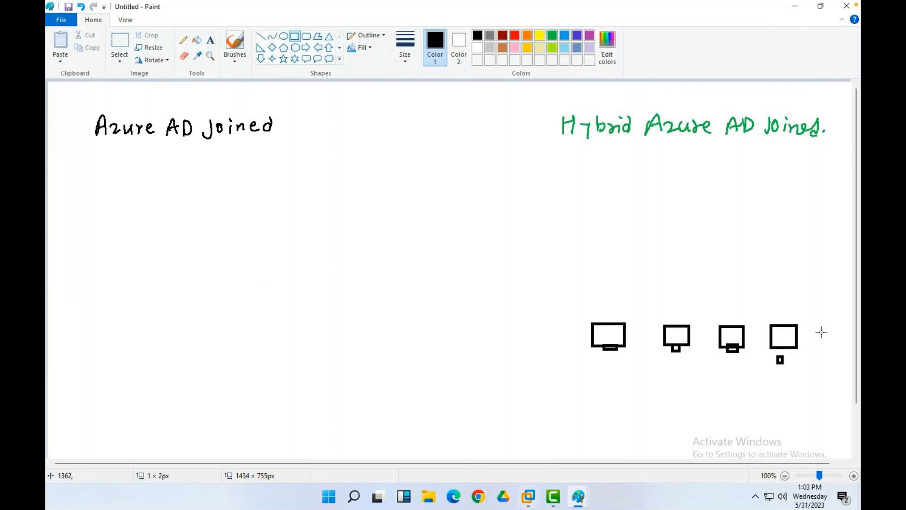
left_click_drag(818, 321, 840, 344)
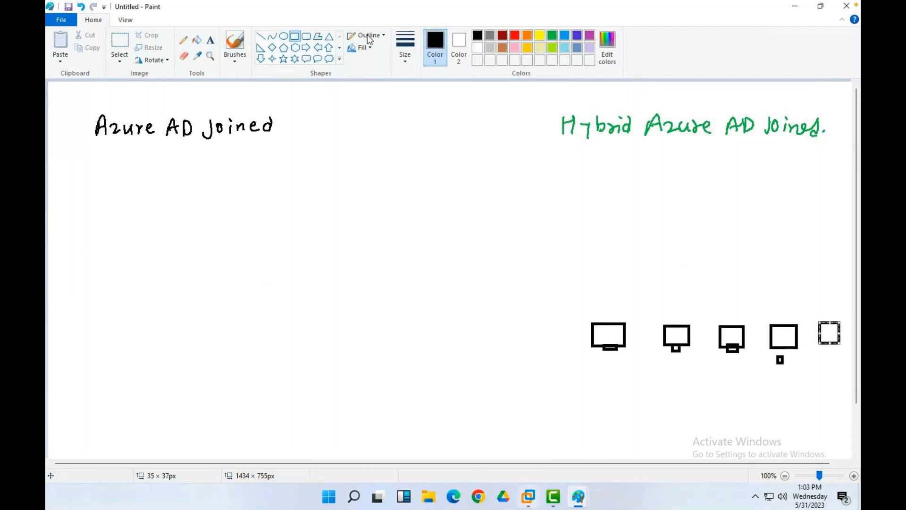
- Draw a tall green server rectangle above the row of computers and label it "Domain AD."
left_click(551, 35)
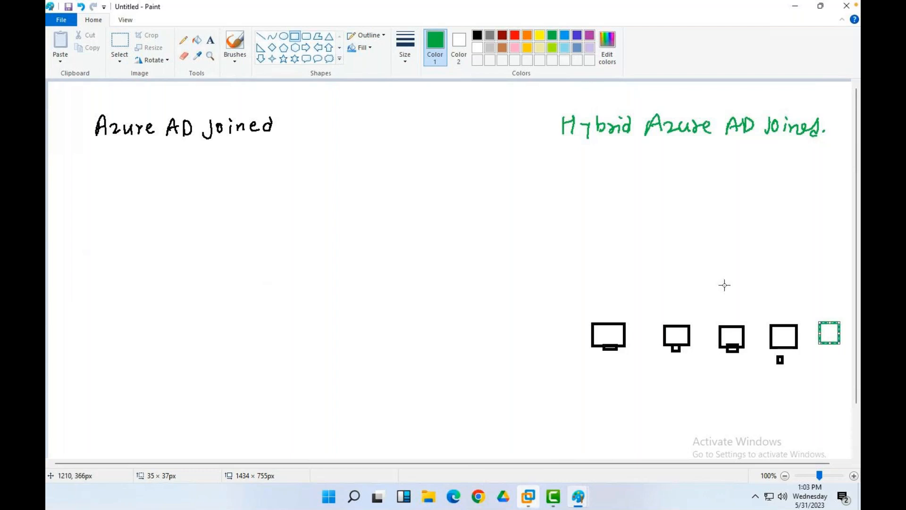
mouse_move(679, 250)
left_mouse_down()
mouse_move(715, 295)
mouse_move(697, 231)
mouse_move(732, 255)
mouse_move(765, 241)
mouse_move(807, 252)
left_mouse_up()
left_click(184, 42)
left_click_drag(750, 282, 766, 281)
left_click_drag(753, 275, 769, 281)
left_click(784, 277)
- Draw green connecting lines from each of the five computers to the Domain AD server
left_click_drag(611, 315, 666, 288)
left_click_drag(673, 322, 689, 288)
left_click_drag(723, 322, 714, 288)
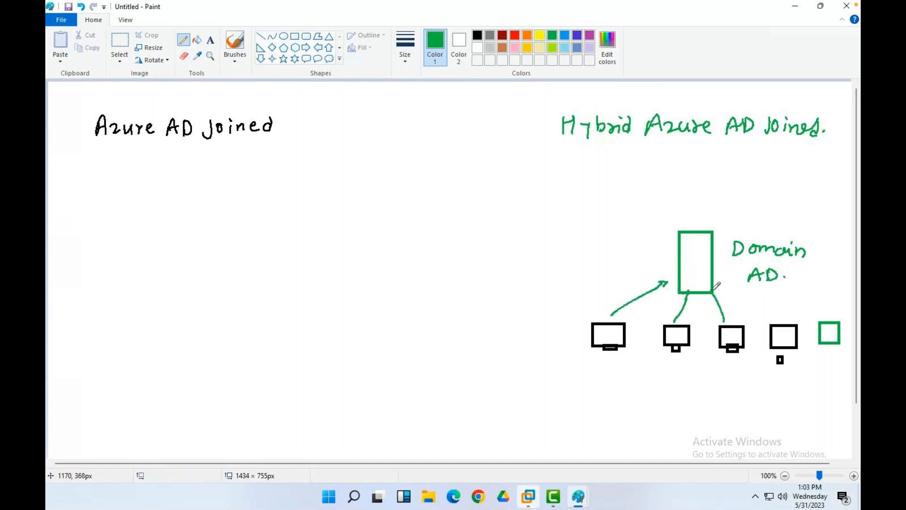
mouse_move(771, 324)
left_mouse_down()
mouse_move(718, 286)
mouse_move(731, 291)
left_mouse_up()
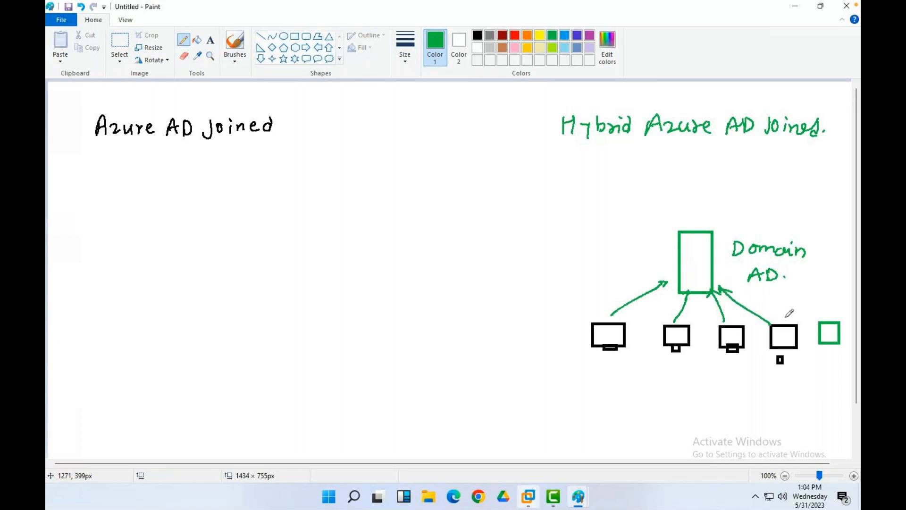
left_click_drag(819, 323, 717, 276)
- Draw four scattered computers from green rectangles below the Azure AD Joined heading
left_click(294, 36)
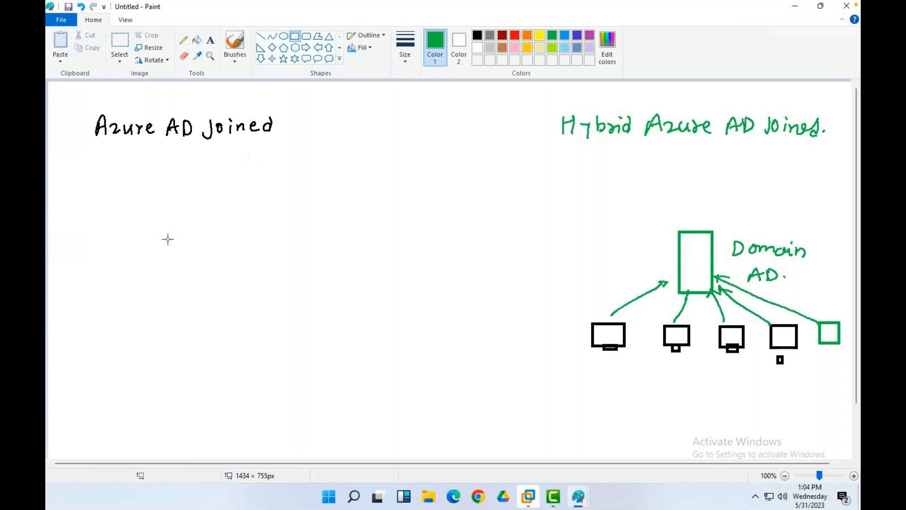
mouse_move(60, 225)
left_mouse_down()
mouse_move(101, 247)
mouse_move(83, 257)
mouse_move(89, 262)
left_mouse_up()
mouse_move(187, 327)
left_mouse_down()
mouse_move(233, 360)
mouse_move(200, 358)
left_mouse_up()
left_click_drag(363, 314, 375, 339)
mouse_move(404, 191)
left_mouse_down()
mouse_move(440, 218)
mouse_move(415, 218)
left_mouse_up()
left_click(460, 219)
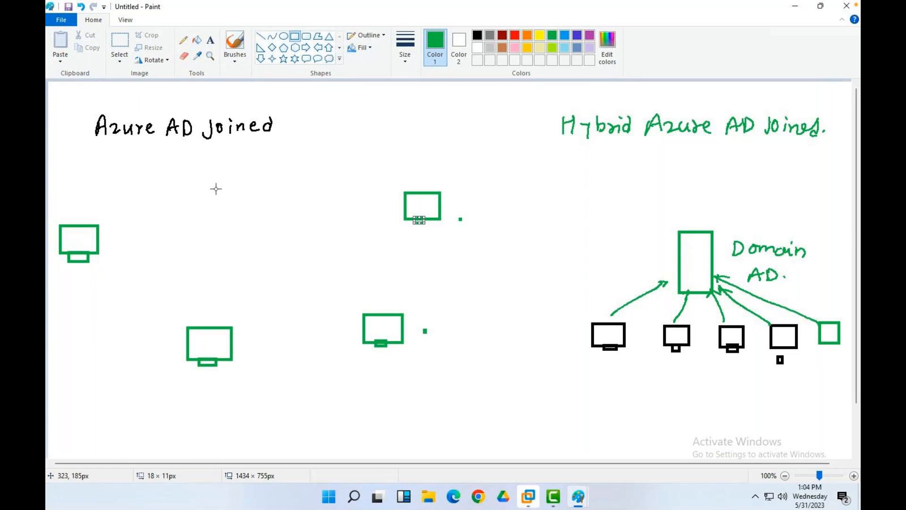
- Draw a large rectangle about 194 by 109 px under the Azure AD Joined heading and make its outline red
left_click_drag(182, 166, 293, 226)
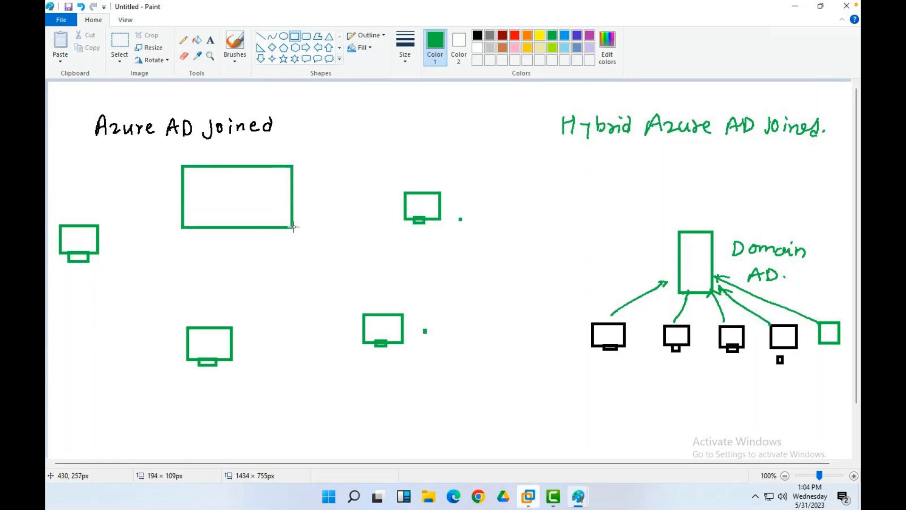
left_click(515, 35)
left_click(485, 200)
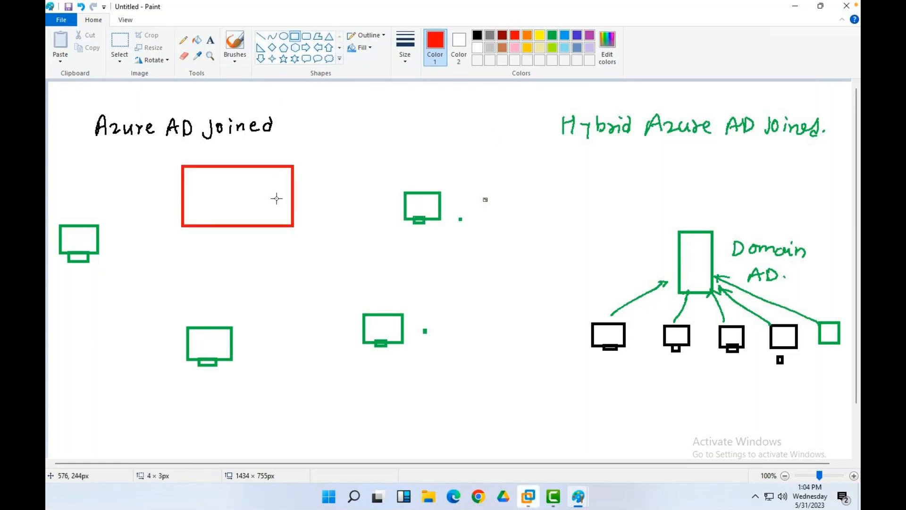
- Label the four scattered computers in red handwriting as "Delhi", "Pune", "Chn" and "Dubai"
left_click(183, 40)
mouse_move(73, 275)
left_mouse_down()
mouse_move(74, 285)
mouse_move(101, 268)
mouse_move(109, 273)
left_mouse_up()
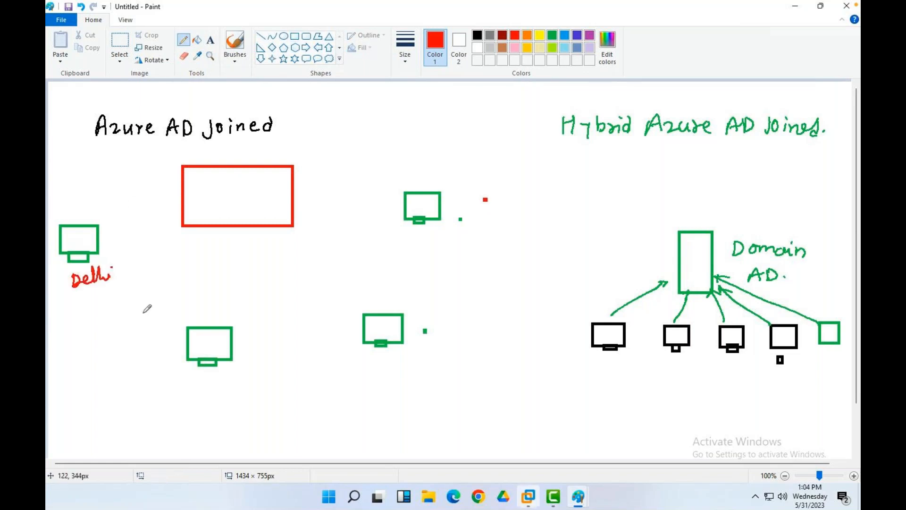
mouse_move(195, 382)
left_mouse_down()
mouse_move(205, 391)
mouse_move(229, 386)
left_mouse_up()
left_click_drag(368, 374, 364, 385)
mouse_move(373, 373)
left_mouse_down()
mouse_move(380, 386)
mouse_move(392, 381)
left_mouse_up()
mouse_move(423, 244)
left_mouse_down()
mouse_move(425, 257)
mouse_move(470, 240)
mouse_move(469, 253)
left_mouse_up()
left_click(469, 236)
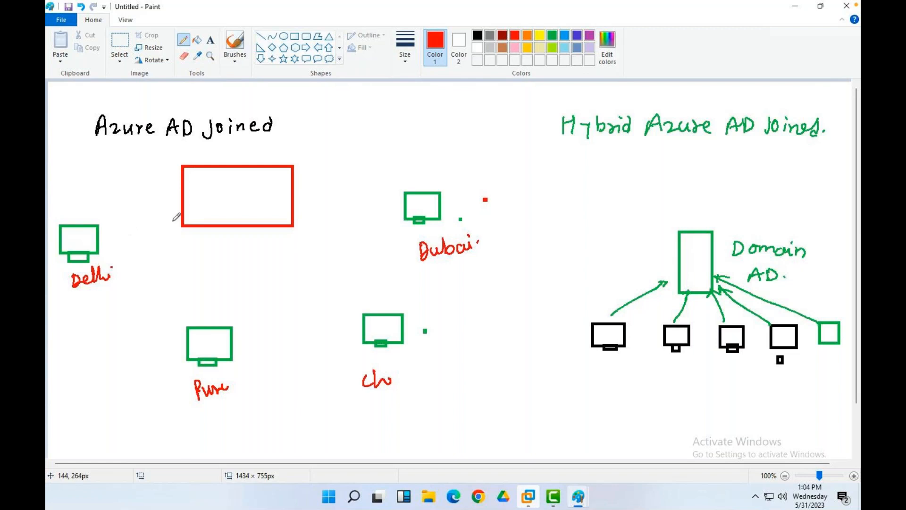
- Write "Workgroup" in red below the scattered computers and "Domain Member" below the row of domain computers
mouse_move(230, 427)
left_mouse_down()
mouse_move(289, 428)
mouse_move(294, 440)
mouse_move(354, 415)
mouse_move(361, 427)
left_mouse_up()
left_click(365, 430)
mouse_move(705, 386)
left_mouse_down()
mouse_move(721, 400)
mouse_move(795, 397)
mouse_move(729, 423)
mouse_move(739, 428)
mouse_move(812, 431)
left_mouse_up()
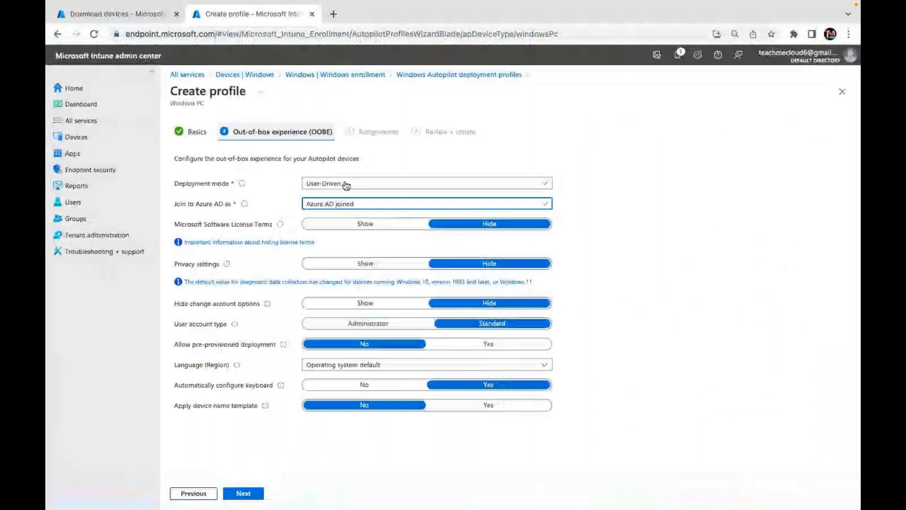
- Switch to the Intune profile and review the Azure AD join types, keeping Azure AD joined
left_click(331, 206)
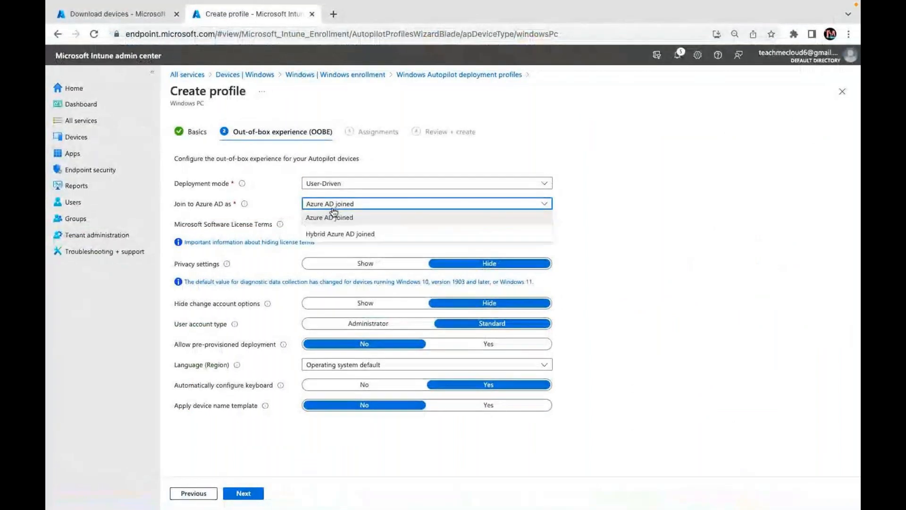
left_click(500, 216)
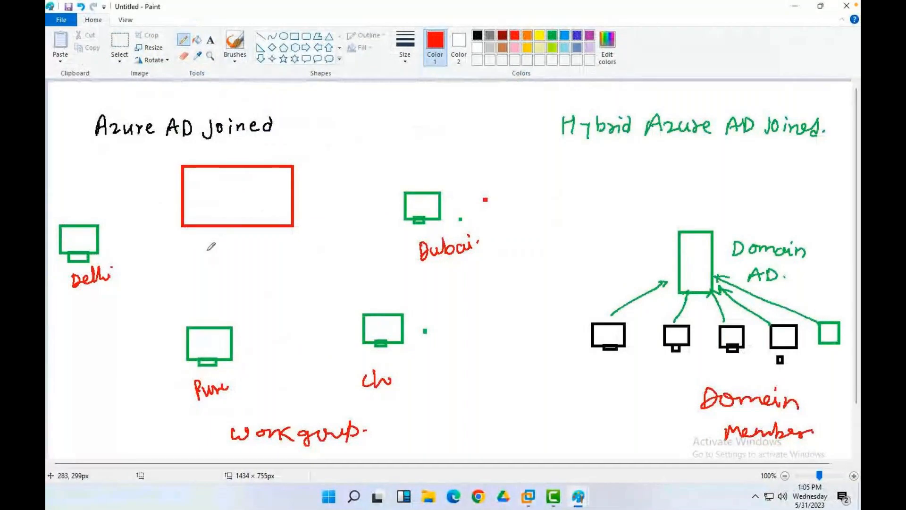
- Return to the Paint diagram and write "CSV" by each workgroup computer: red for Delhi, green for Pune, indigo for the other two
mouse_move(73, 305)
left_mouse_down()
mouse_move(72, 314)
mouse_move(96, 298)
left_mouse_up()
key("ctrl+z")
left_click(100, 305)
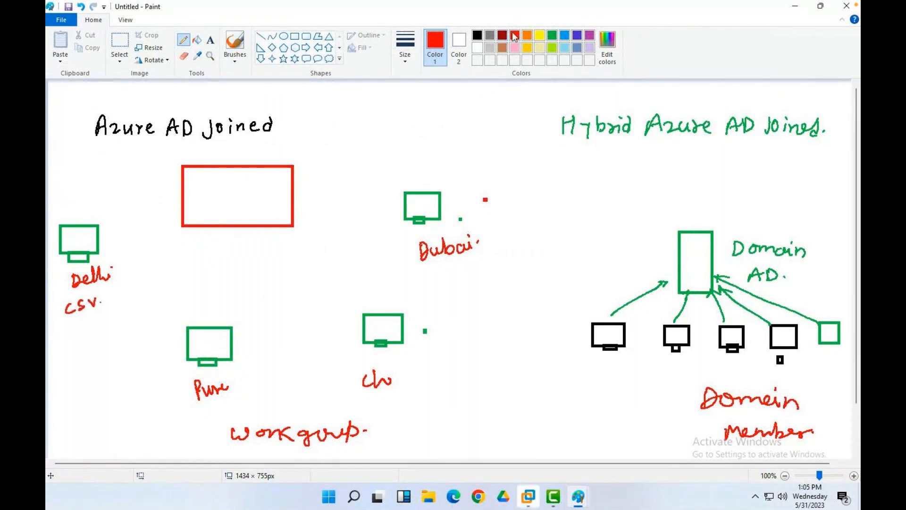
left_click(552, 35)
left_click_drag(251, 371, 255, 379)
left_click_drag(263, 368, 272, 363)
left_click(276, 368)
left_click(576, 35)
mouse_move(427, 351)
left_mouse_down()
mouse_move(426, 360)
mouse_move(449, 345)
left_mouse_up()
left_click(453, 349)
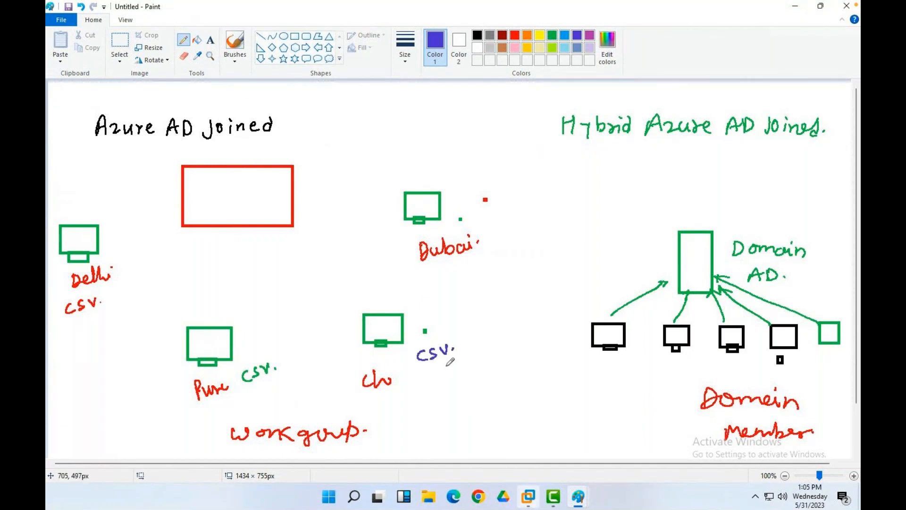
mouse_move(496, 218)
left_mouse_down()
mouse_move(493, 229)
mouse_move(521, 212)
left_mouse_up()
left_click(527, 217)
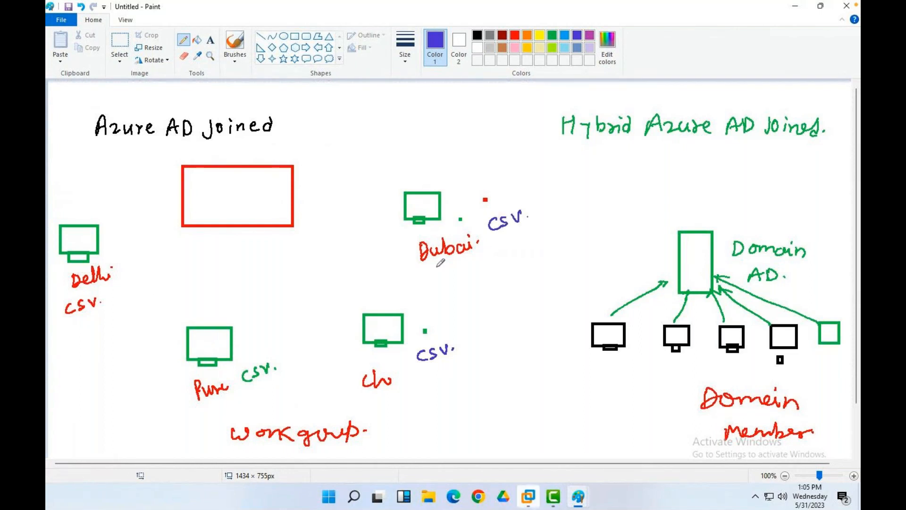
- Circle each of the four "CSV" labels in indigo
mouse_move(85, 291)
left_mouse_down()
mouse_move(59, 315)
mouse_move(90, 293)
left_mouse_up()
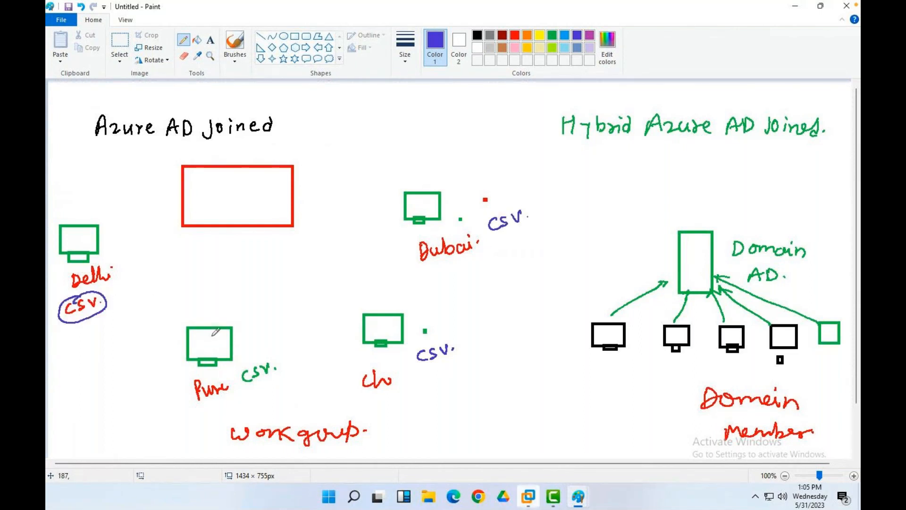
mouse_move(242, 363)
left_mouse_down()
mouse_move(257, 392)
mouse_move(271, 362)
left_mouse_up()
mouse_move(446, 344)
left_mouse_down()
mouse_move(414, 353)
mouse_move(456, 354)
mouse_move(431, 337)
left_mouse_up()
mouse_move(494, 210)
left_mouse_down()
mouse_move(502, 242)
mouse_move(510, 203)
left_mouse_up()
- Draw indigo arrows from the four circled "CSV" labels to the large red rectangle
mouse_move(108, 295)
left_mouse_down()
mouse_move(188, 245)
mouse_move(208, 215)
left_mouse_up()
mouse_move(268, 353)
left_mouse_down()
mouse_move(251, 213)
mouse_move(259, 218)
left_mouse_up()
mouse_move(450, 337)
left_mouse_down()
mouse_move(454, 327)
mouse_move(342, 241)
mouse_move(281, 215)
left_mouse_up()
mouse_move(518, 202)
left_mouse_down()
mouse_move(419, 164)
mouse_move(294, 199)
left_mouse_up()
left_click_drag(303, 206, 293, 199)
left_click_drag(294, 198, 301, 192)
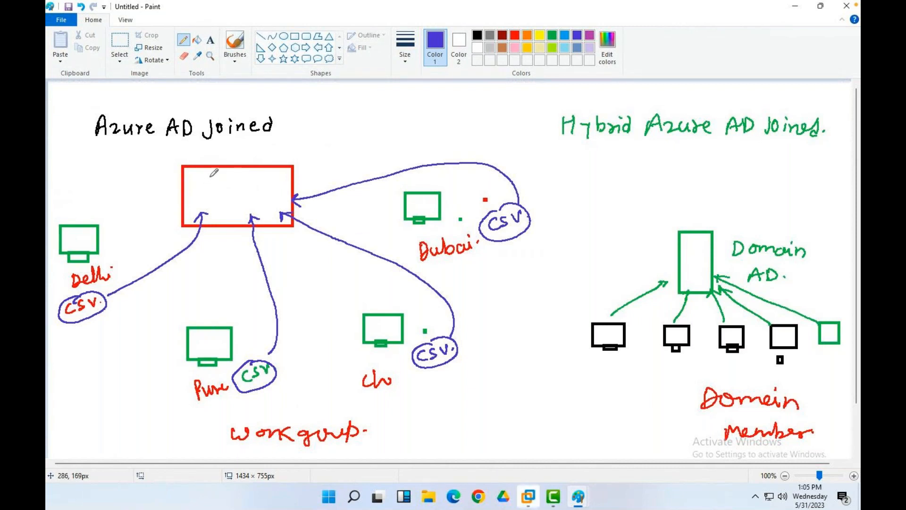
- Add indigo check marks above the four workgroup computers and underline "Azure AD Joined" and "Hybrid" in the headings
left_click_drag(71, 216, 80, 212)
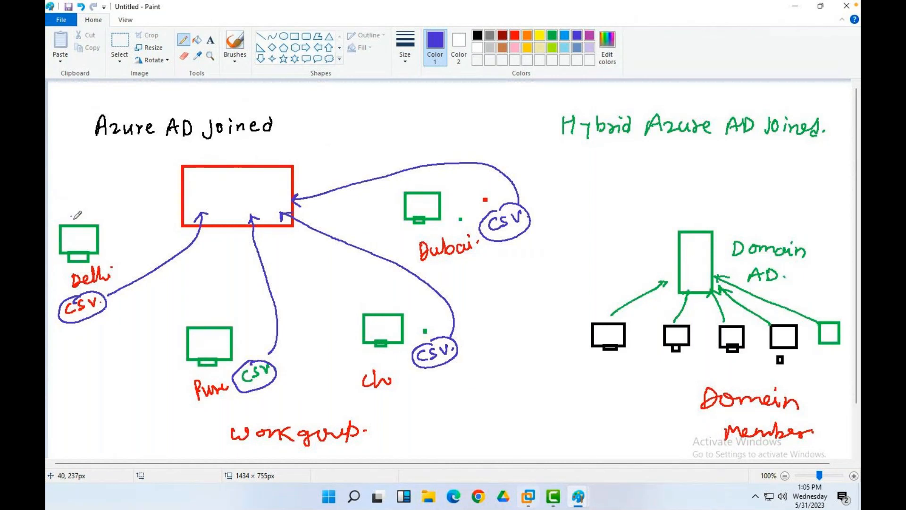
left_click_drag(211, 313, 223, 309)
left_click_drag(378, 297, 390, 294)
left_click_drag(426, 187, 441, 182)
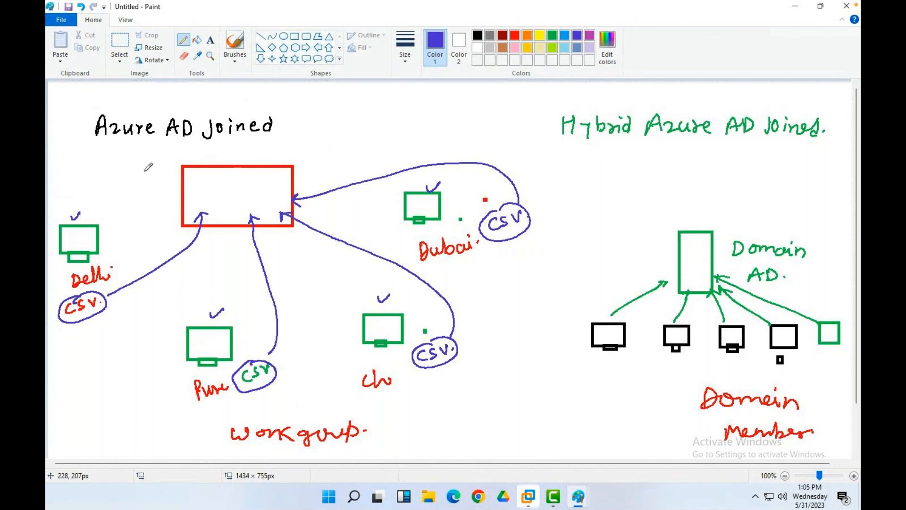
left_click_drag(122, 152, 244, 141)
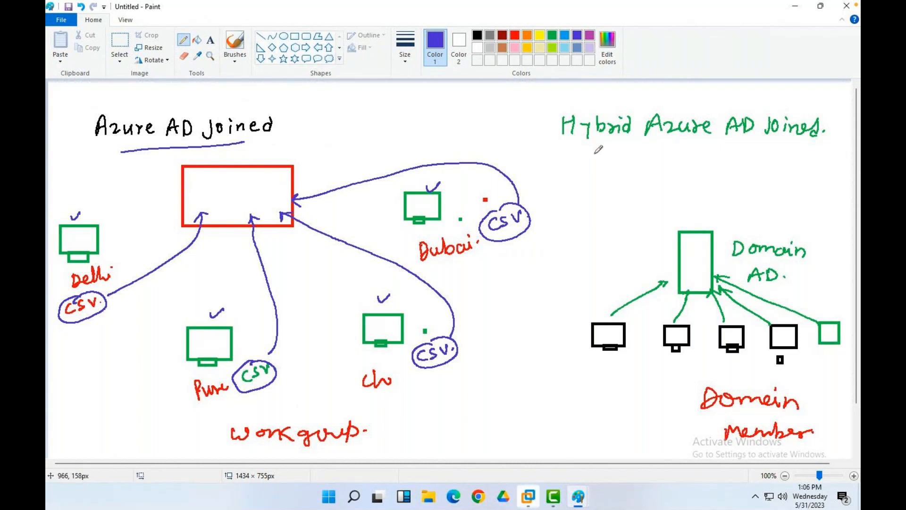
left_click_drag(570, 146, 642, 147)
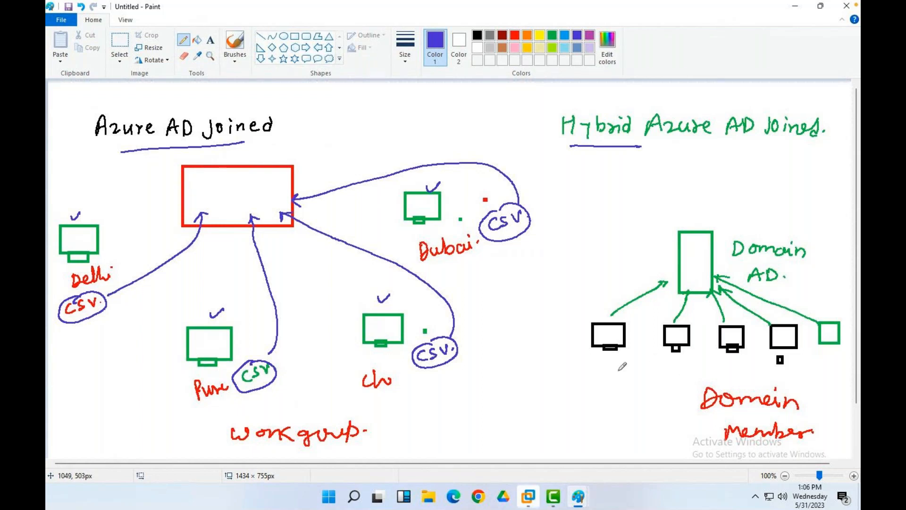
- Write "100 PC" in indigo below the first domain computer and underline it
left_click_drag(585, 367, 583, 379)
left_click_drag(592, 369, 611, 378)
left_click_drag(626, 369, 626, 376)
left_click(579, 392)
left_click_drag(578, 392, 626, 384)
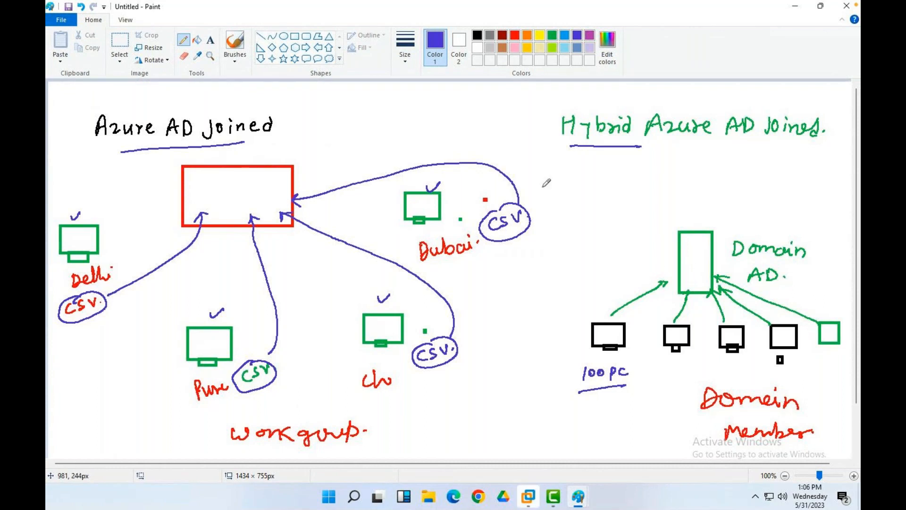
- Draw an indigo rectangle about 166 by 111 px under the word "Hybrid" and return to the pencil
left_click(295, 36)
left_click_drag(563, 167, 658, 230)
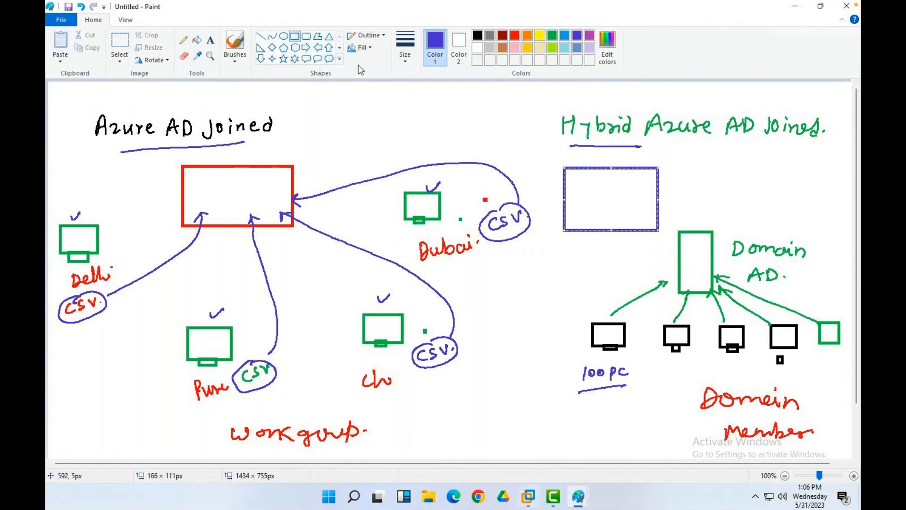
left_click(183, 39)
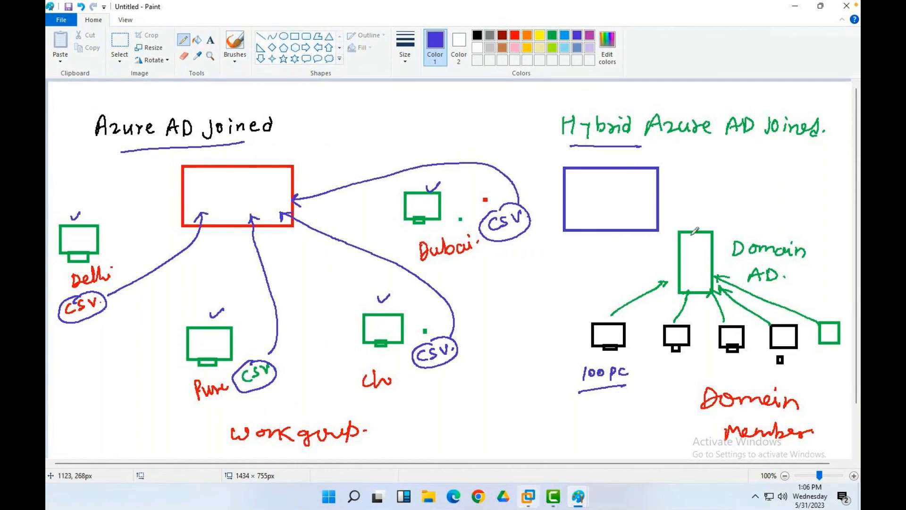
- Draw an indigo arrow from the green domain server to the indigo rectangle and a column of short lines inside the rectangle
left_click_drag(685, 231, 634, 202)
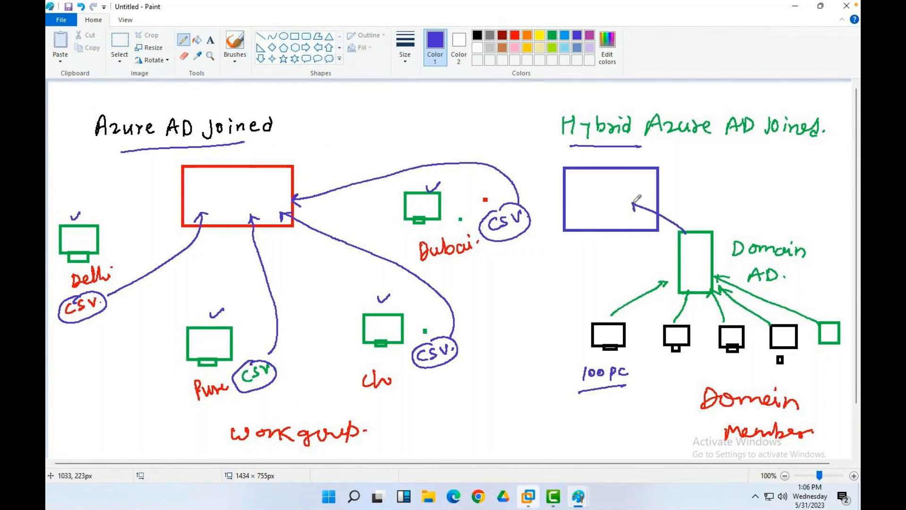
mouse_move(579, 185)
left_mouse_down()
mouse_move(598, 187)
mouse_move(593, 202)
left_mouse_up()
mouse_move(581, 208)
left_mouse_down()
mouse_move(592, 207)
mouse_move(593, 222)
left_mouse_up()
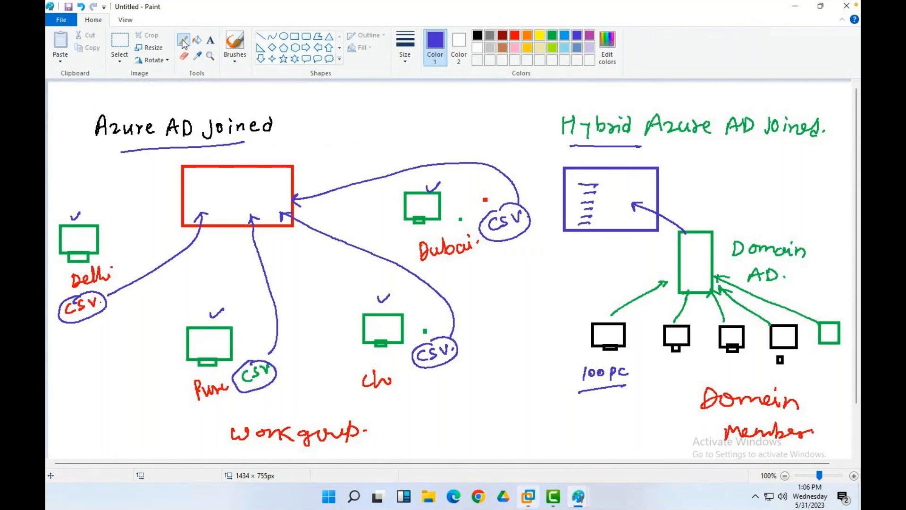
mouse_move(600, 183)
left_mouse_down()
mouse_move(608, 183)
mouse_move(605, 226)
mouse_move(612, 222)
mouse_move(618, 246)
mouse_move(614, 266)
mouse_move(658, 257)
left_mouse_up()
mouse_move(606, 289)
left_mouse_down()
mouse_move(627, 280)
mouse_move(619, 300)
left_mouse_up()
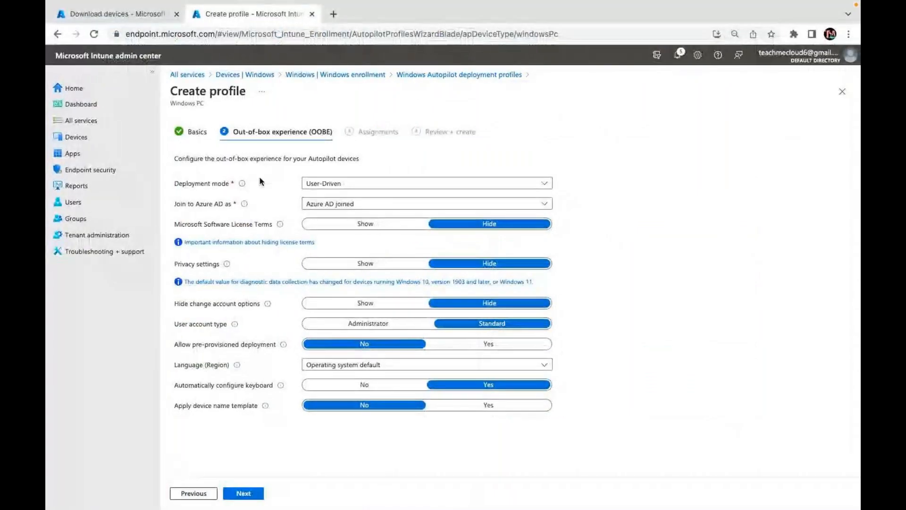
- In the Azure portal's Download devices pane, download the exportDevice_2023-5-31 CSV file and set it to open when finished
left_click(136, 12)
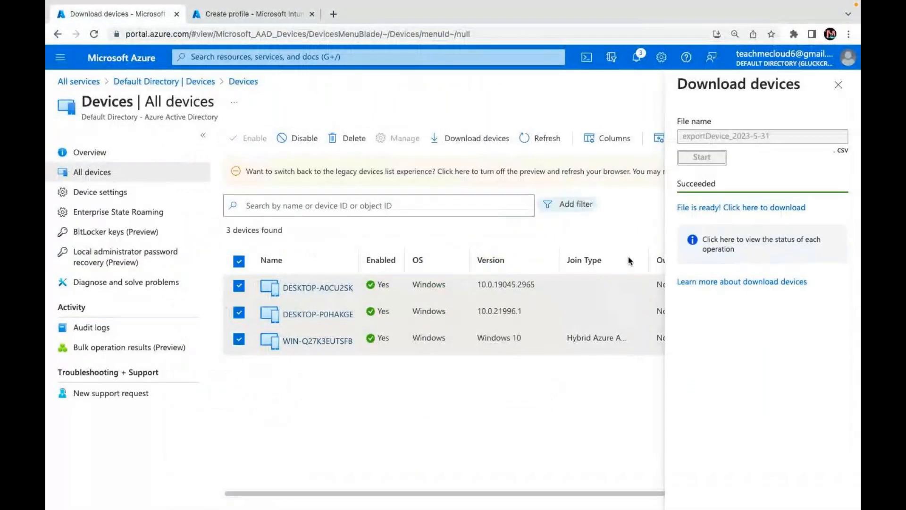
left_click(752, 210)
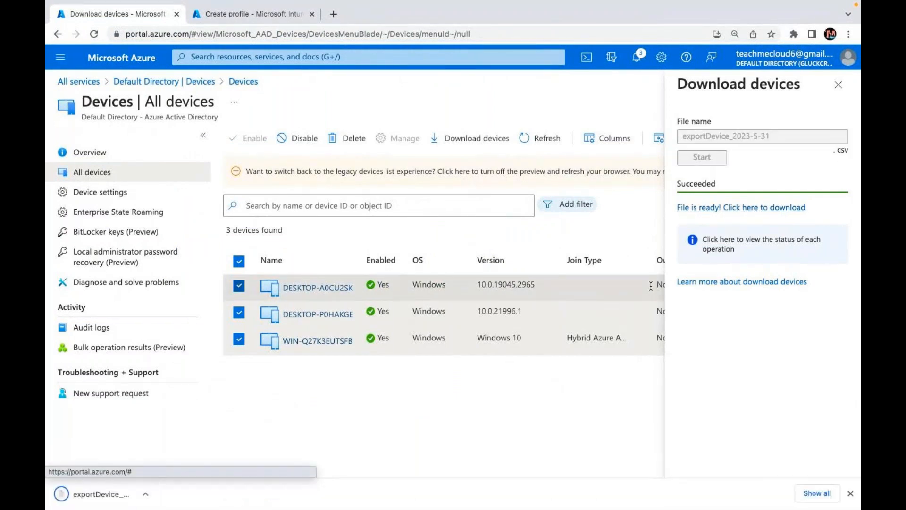
left_click(167, 494)
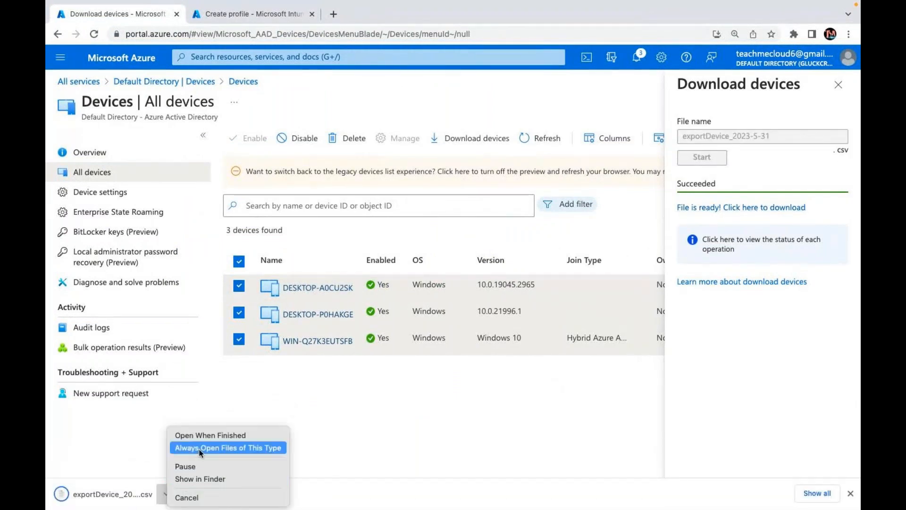
left_click(254, 436)
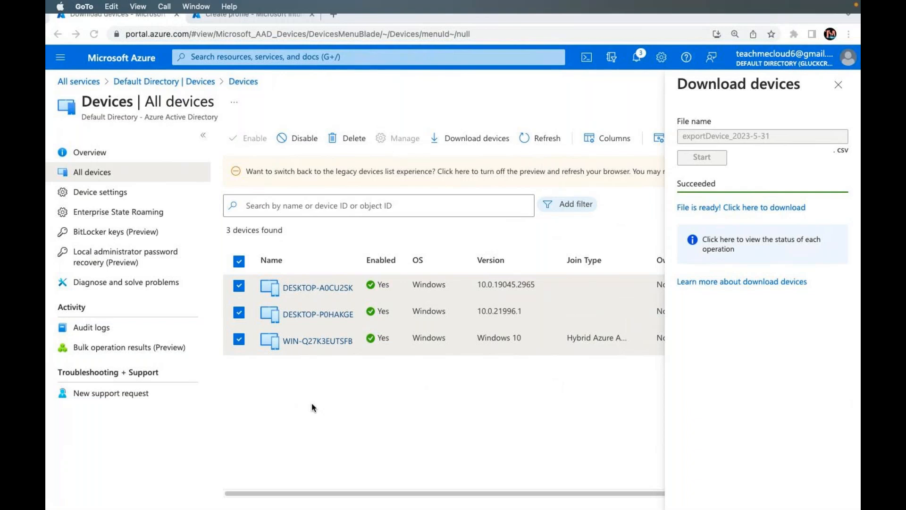
- Switch to the exportDevice_2023-5-31 spreadsheet in Numbers and show its window full screen
key("ctrl+Right")
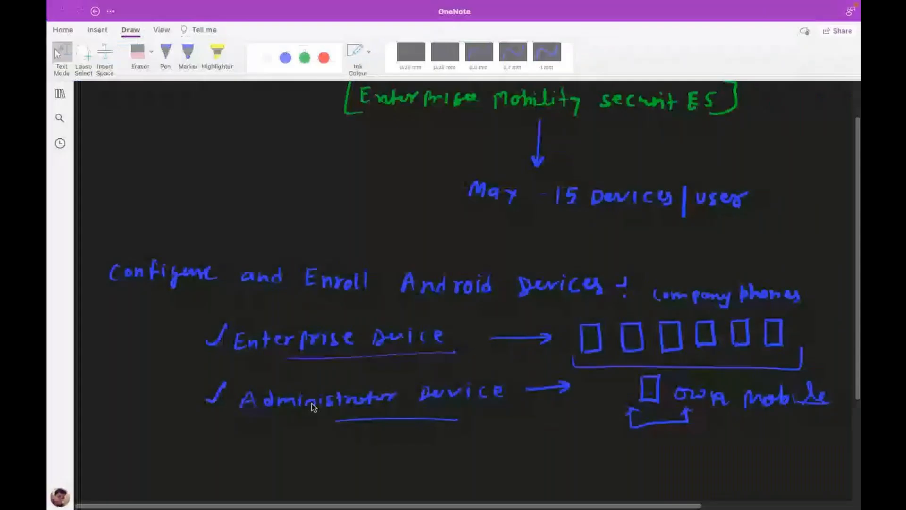
key("ctrl+Left")
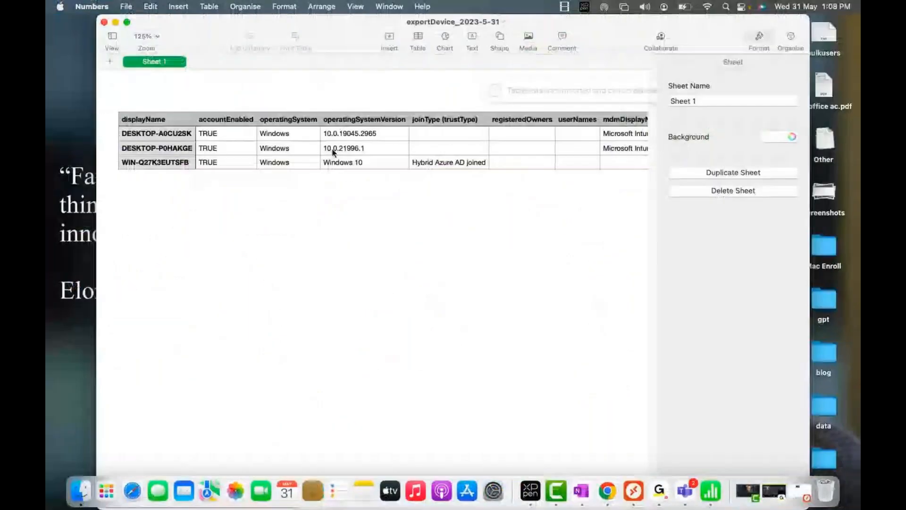
left_click(127, 22)
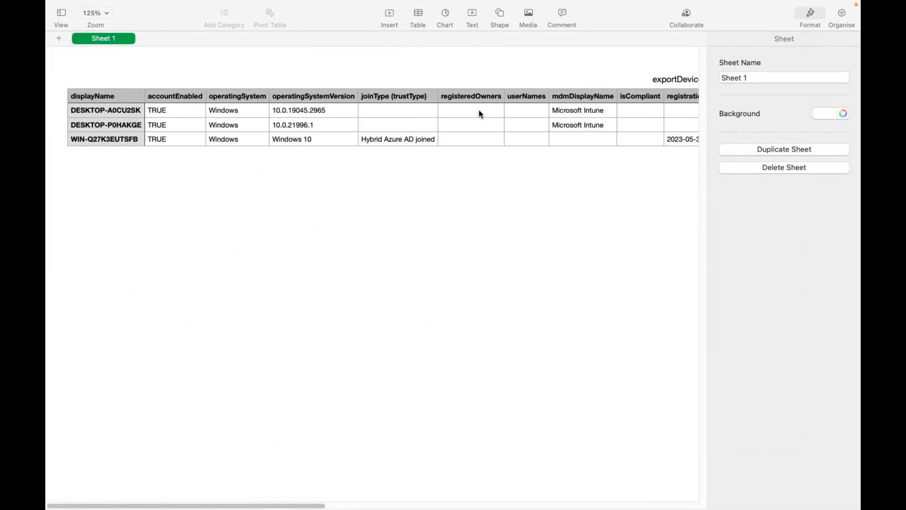
- Examine the exported device table across its columns from displayName to model, including joinType, mdmDisplayName, deviceId and isManaged
scroll(478, 109, "right", 4)
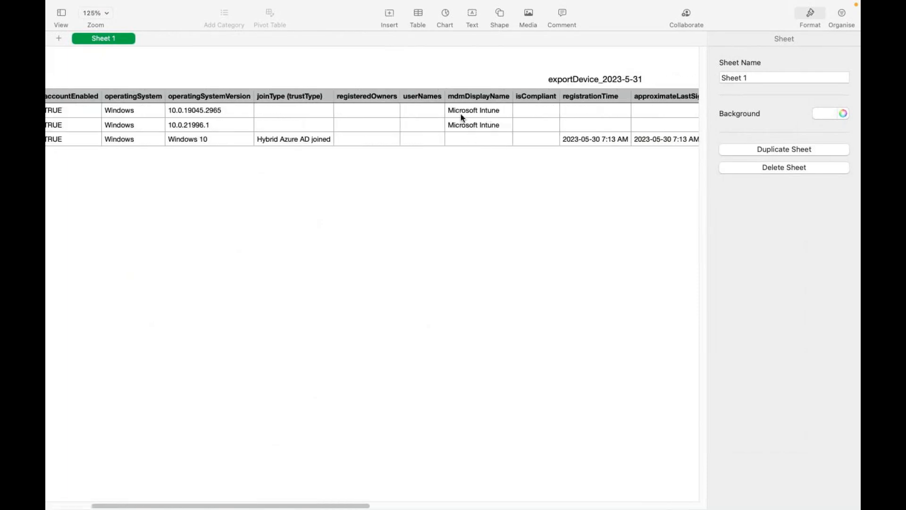
scroll(460, 114, "right", 4)
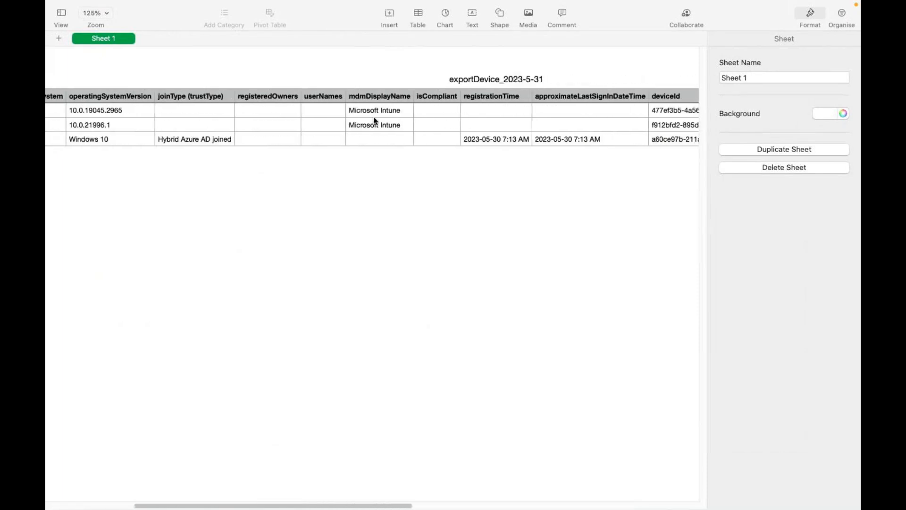
scroll(432, 132, "right", 2)
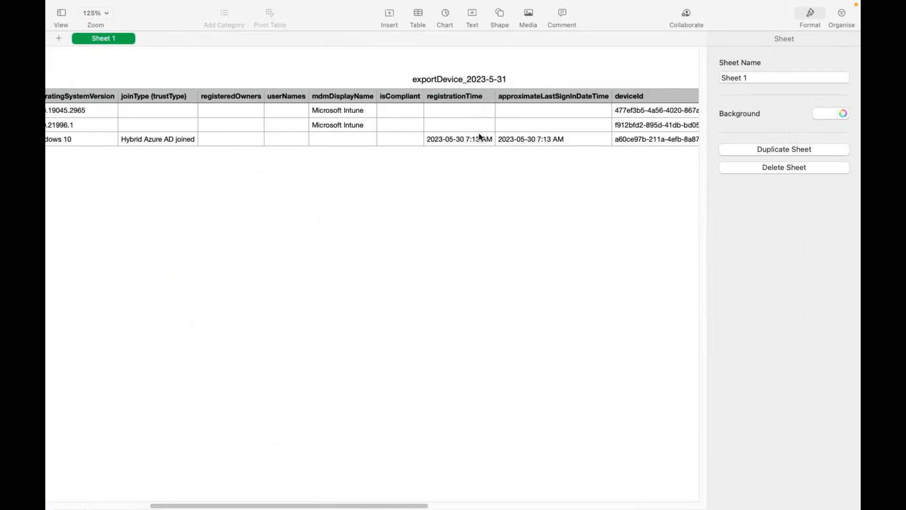
scroll(484, 134, "right", 3)
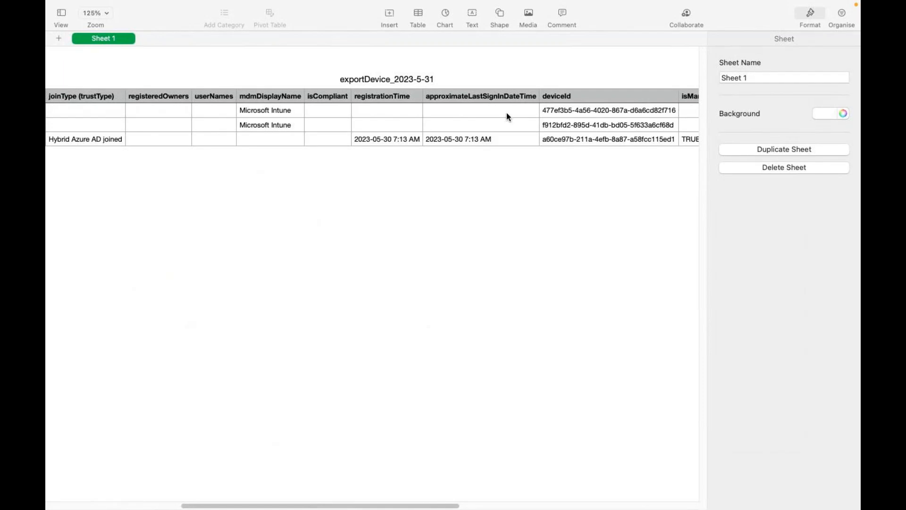
scroll(487, 145, "right", 3)
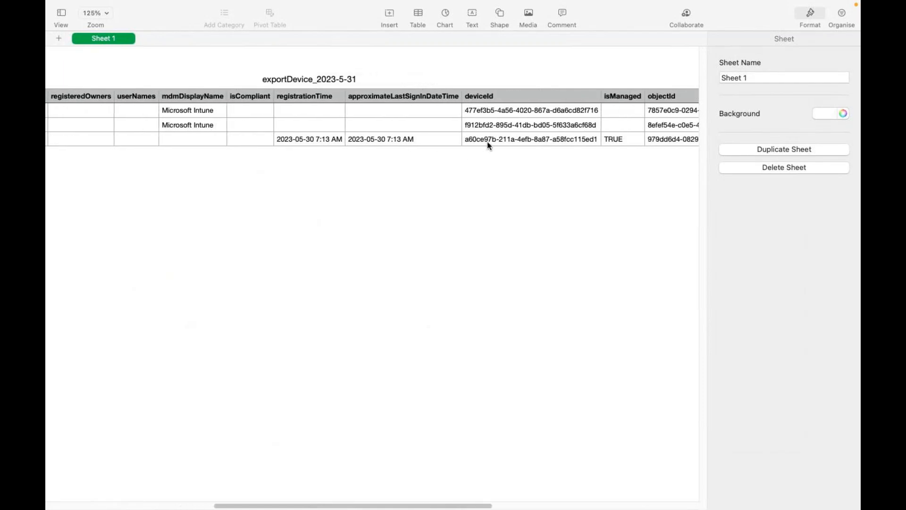
scroll(487, 144, "right", 3)
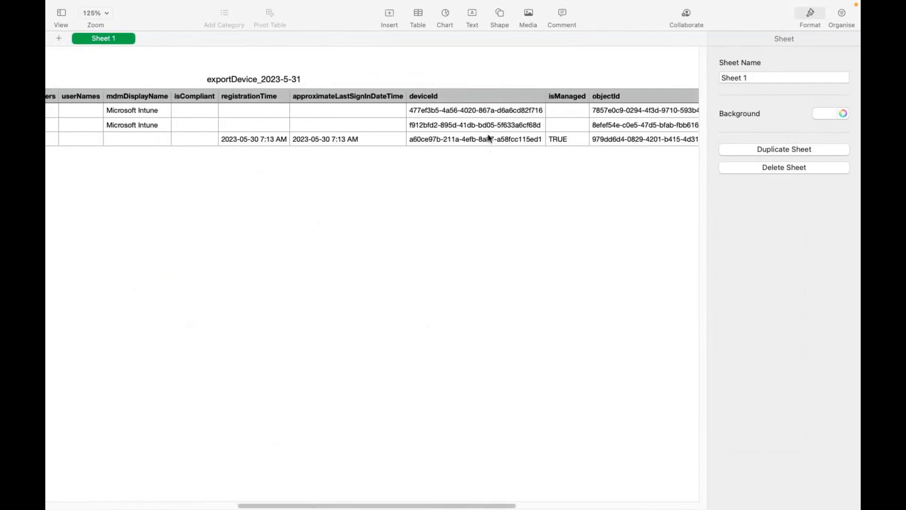
left_click(546, 96)
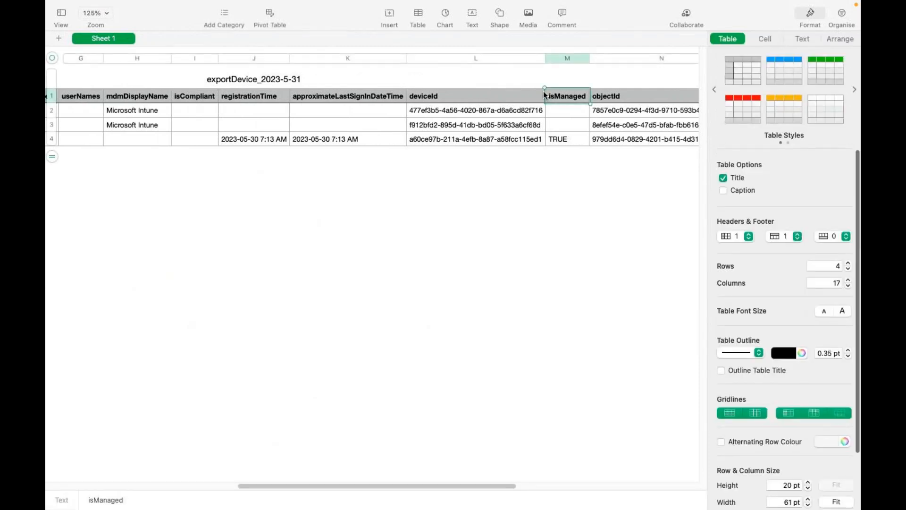
left_click(542, 159)
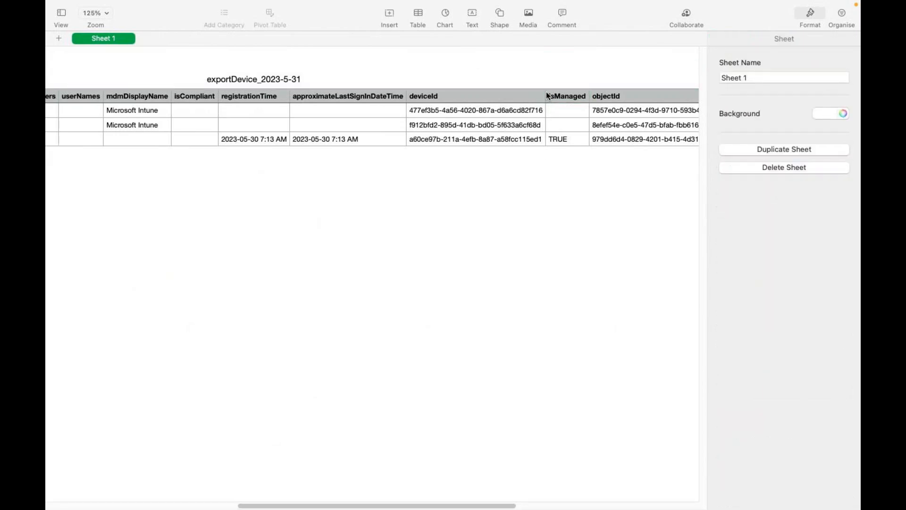
left_click(547, 96)
scroll(576, 138, "right", 1)
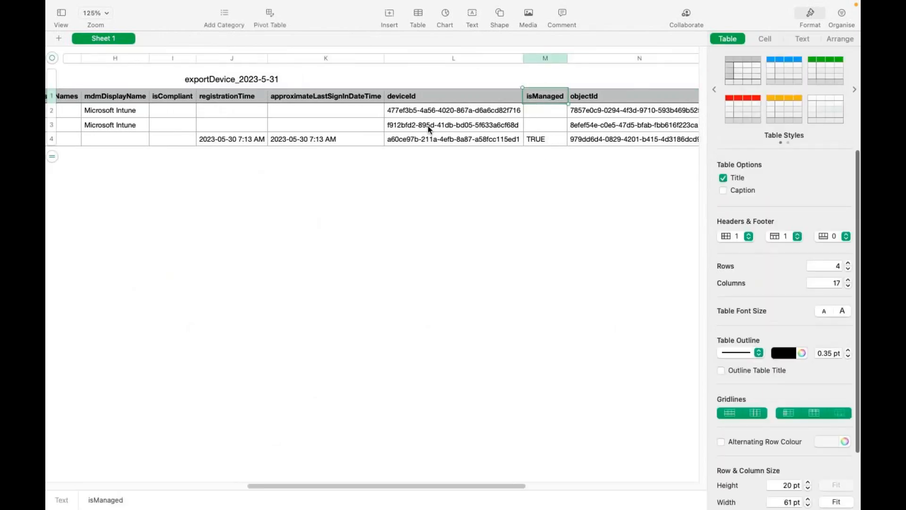
scroll(407, 135, "right", 5)
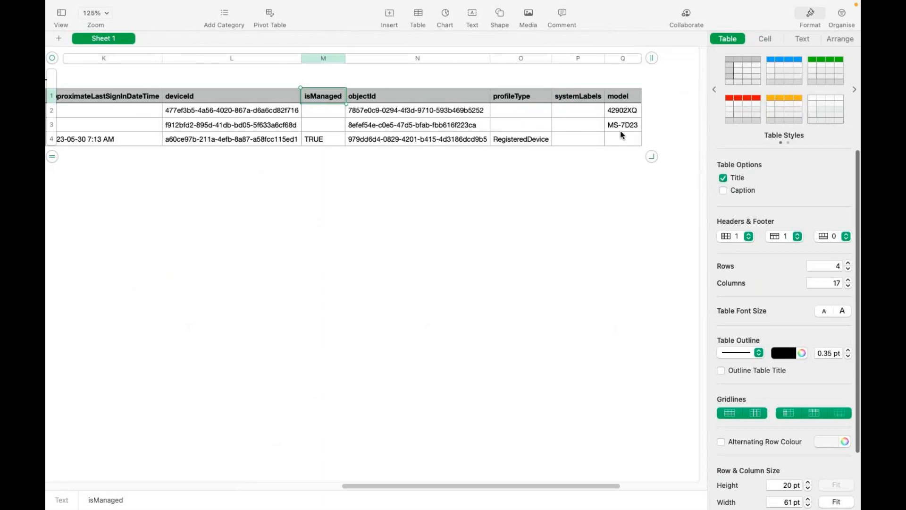
scroll(619, 129, "left", 10)
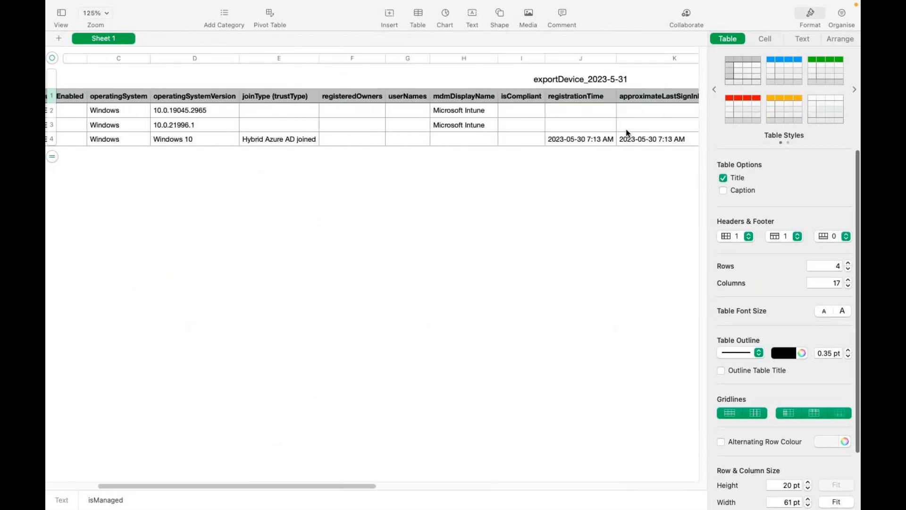
scroll(700, 127, "left", 5)
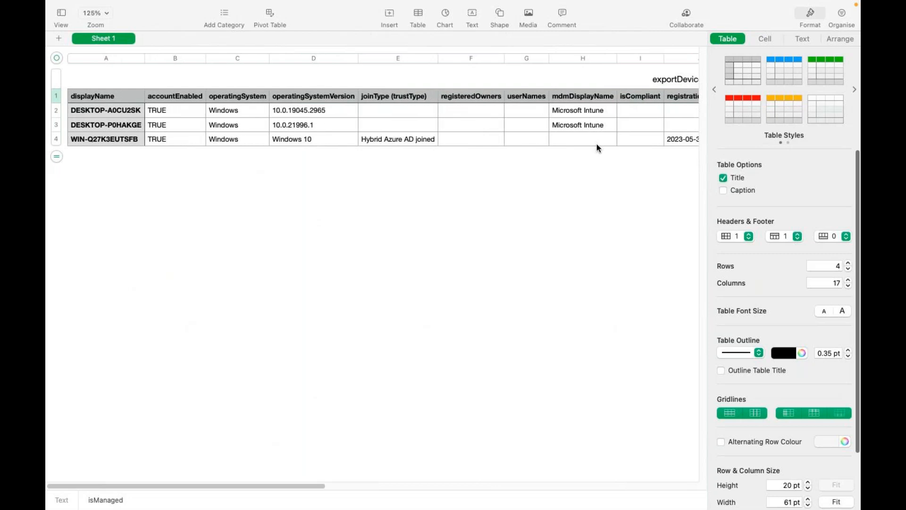
scroll(320, 146, "right", 15)
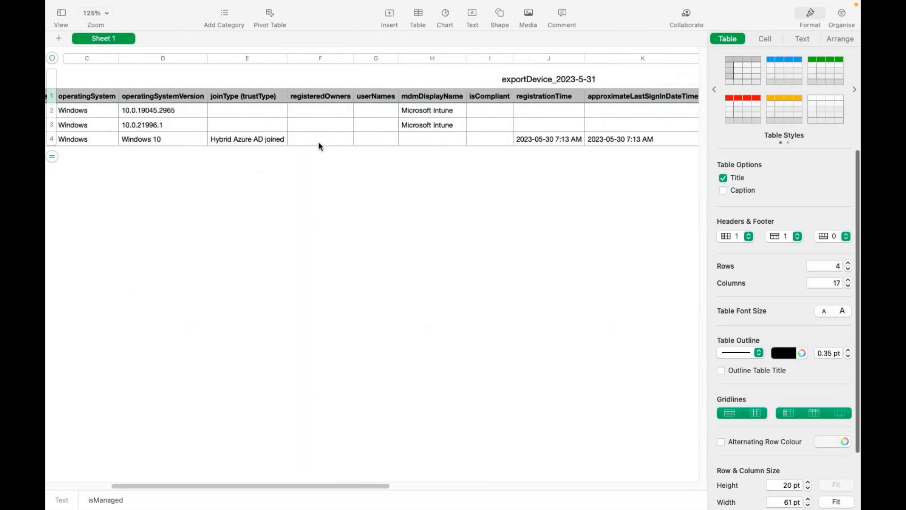
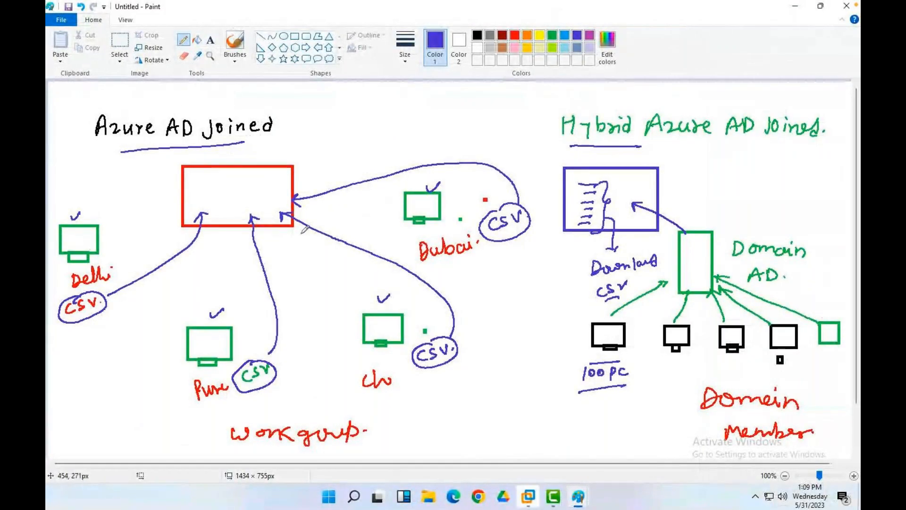
- Draw an indigo line above the "Azure AD Joined" heading and mark both ends of the "Hybrid Azure AD Joined" heading in the Paint diagram
left_click_drag(144, 111, 227, 107)
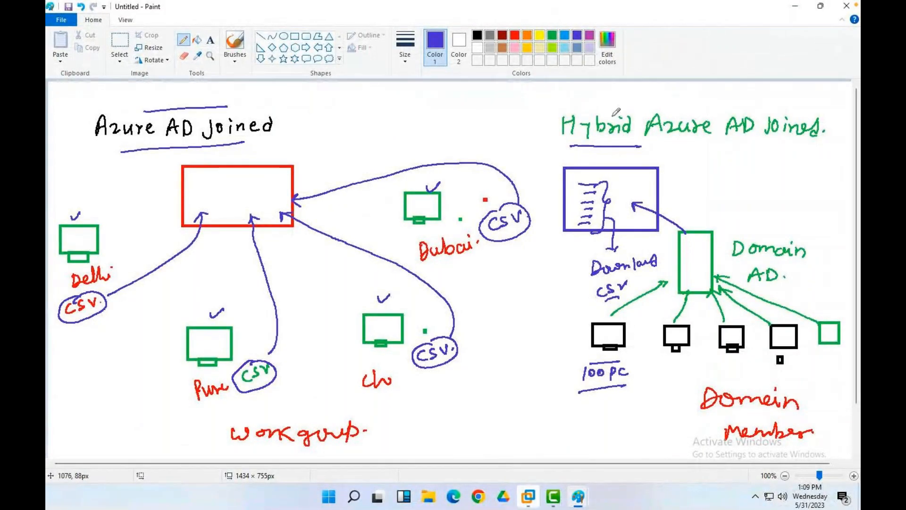
left_click_drag(565, 104, 563, 149)
left_click_drag(820, 117, 809, 149)
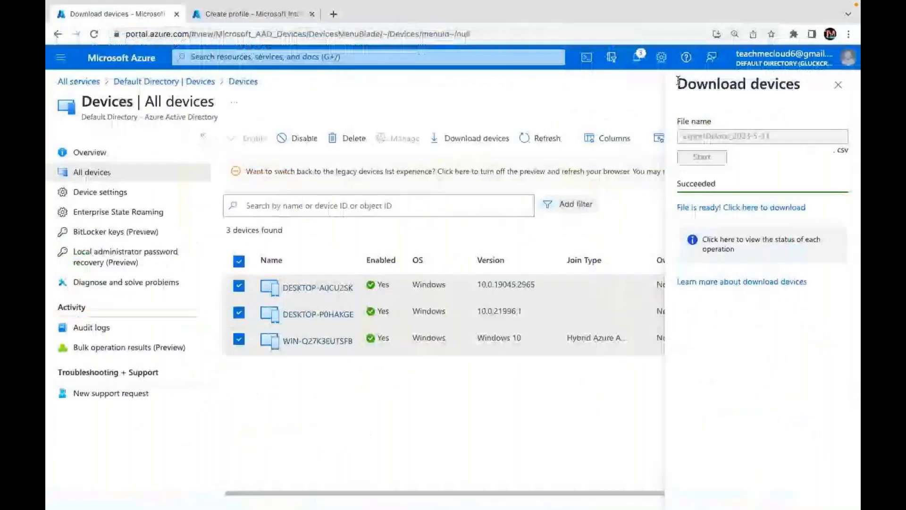
- In the Intune Create profile wizard, set Join to Azure AD as to Hybrid Azure AD joined and proceed to the Assignments stage
left_click(274, 15)
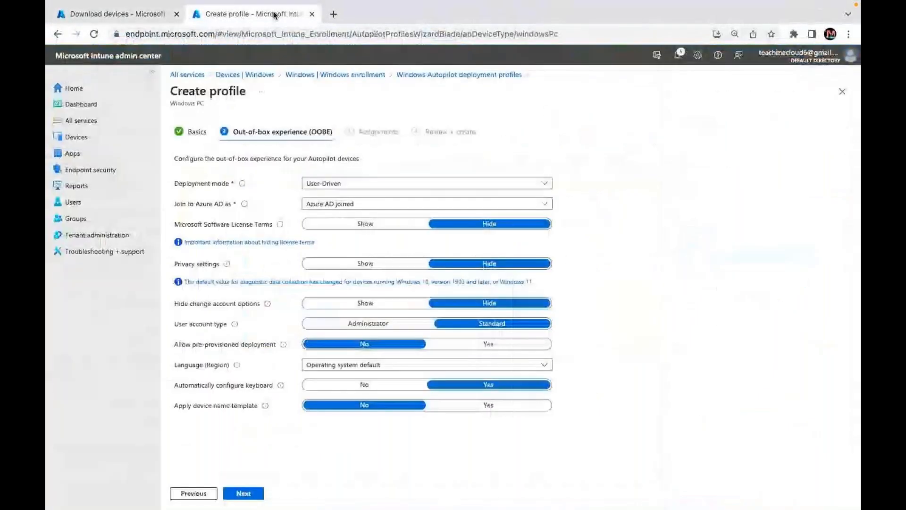
left_click(350, 205)
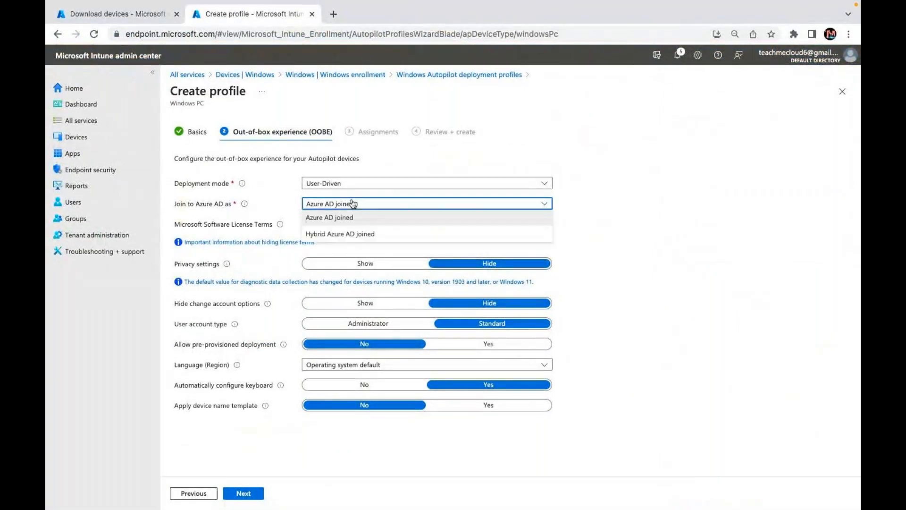
left_click(354, 232)
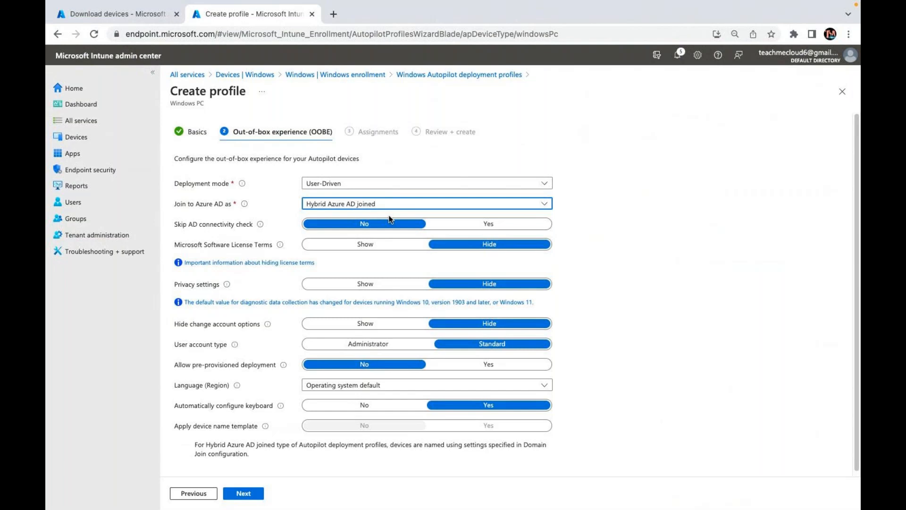
left_click(244, 494)
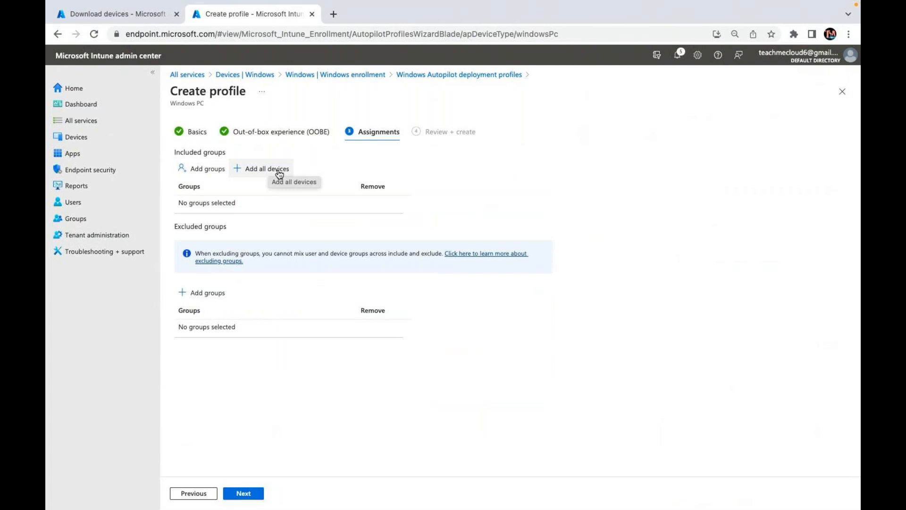
- Add the class-intune-grp group, found by searching "intun", and all devices to the profile's included groups
left_click(207, 173)
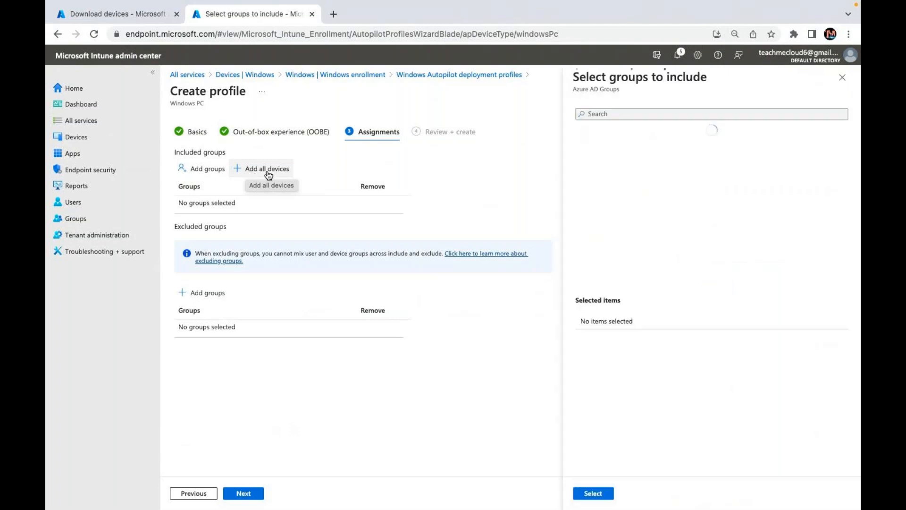
left_click(615, 112)
left_click(617, 113)
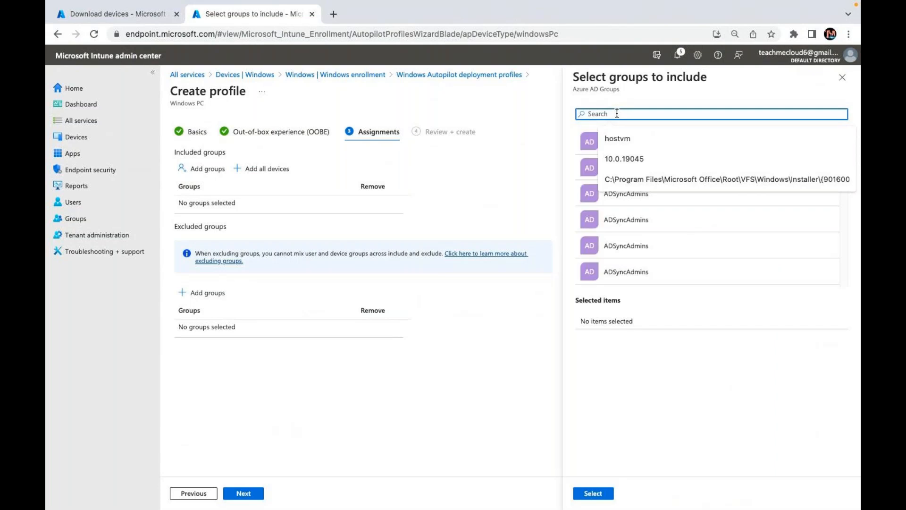
type("d")
key("BackSpace")
type("intun")
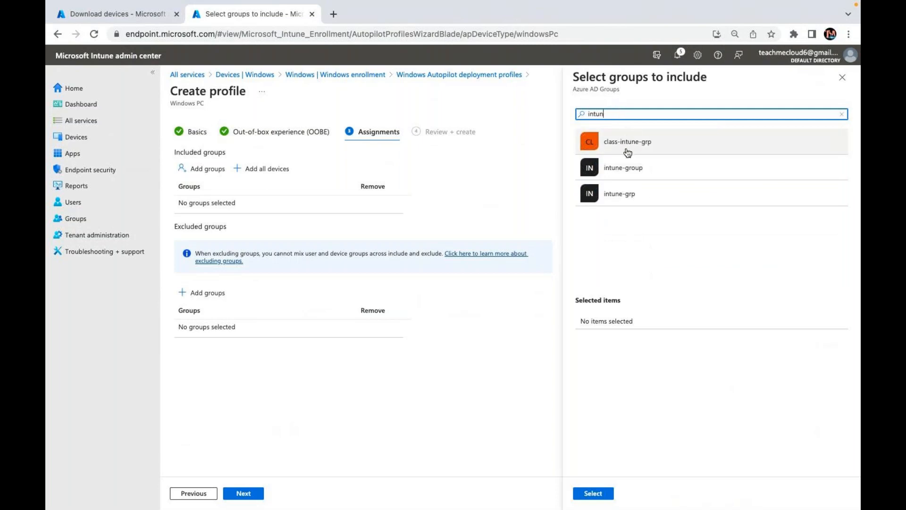
left_click(627, 152)
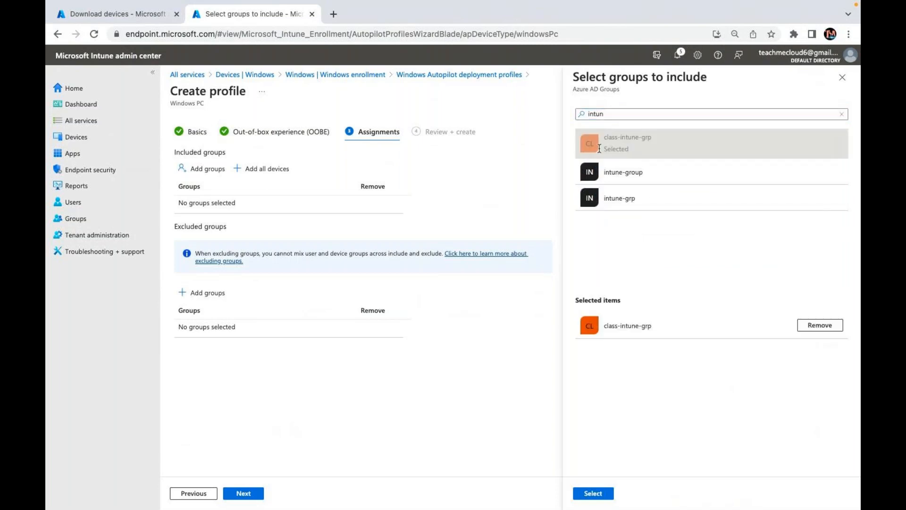
left_click(269, 171)
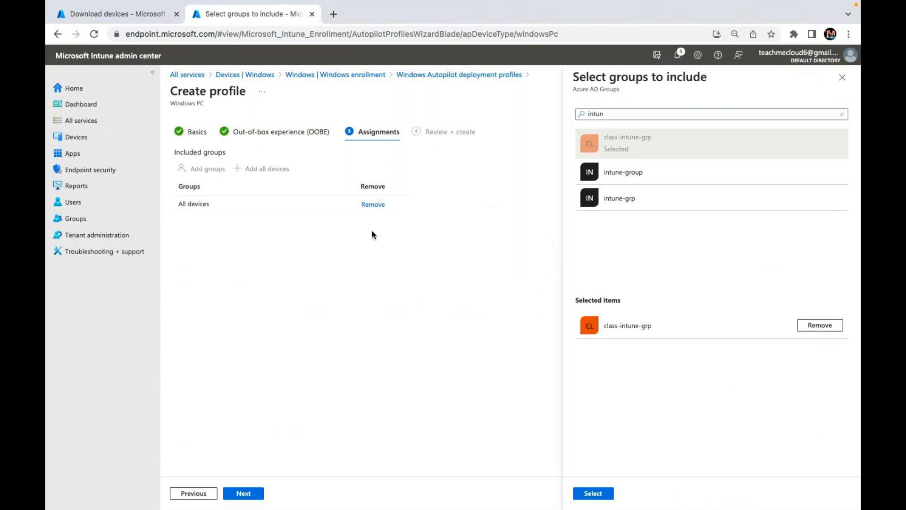
left_click(590, 494)
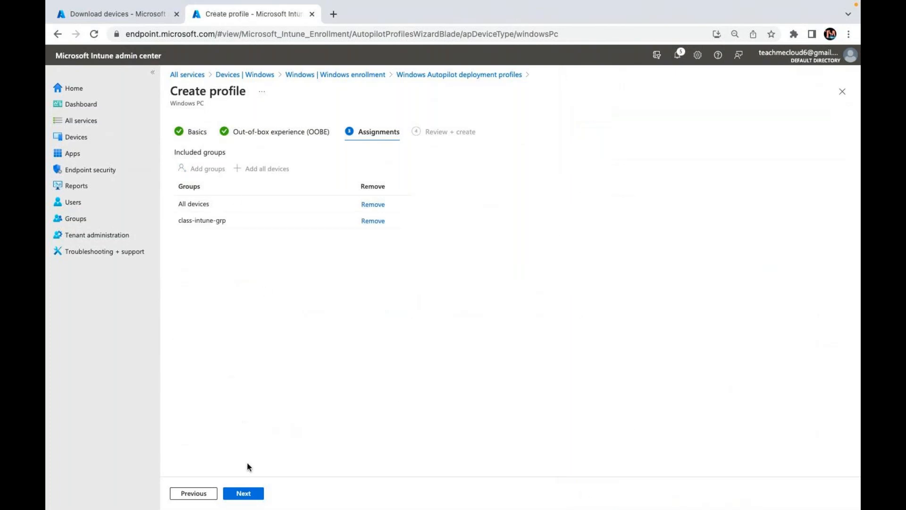
- Review the summary, create the All clients Autopilot profile and dismiss the resulting notifications
left_click(244, 491)
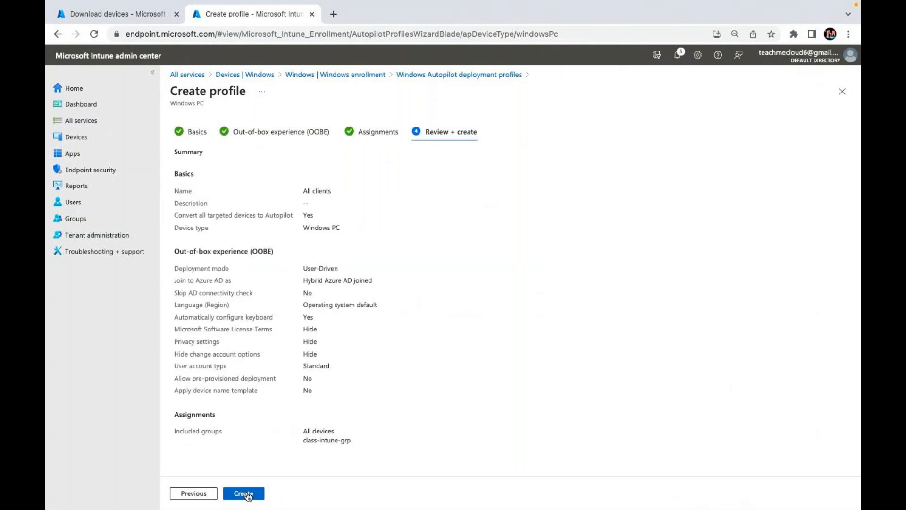
left_click(244, 493)
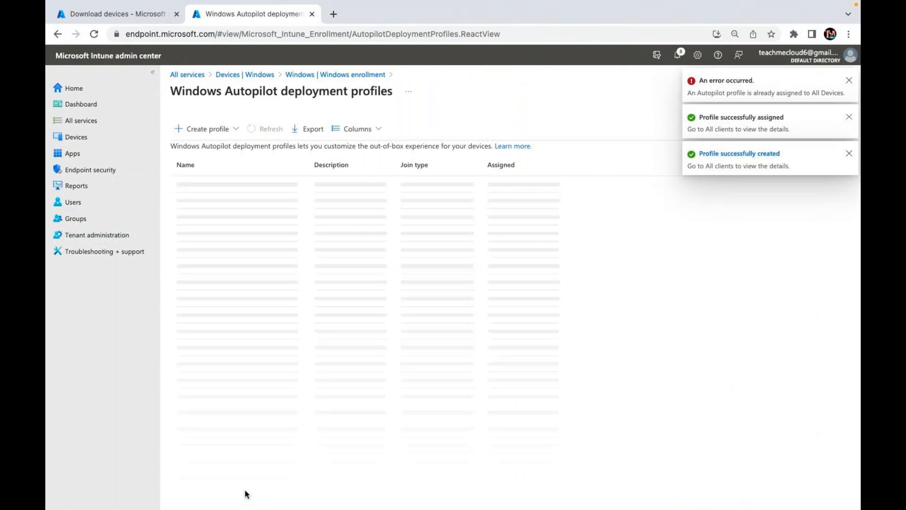
left_click(849, 82)
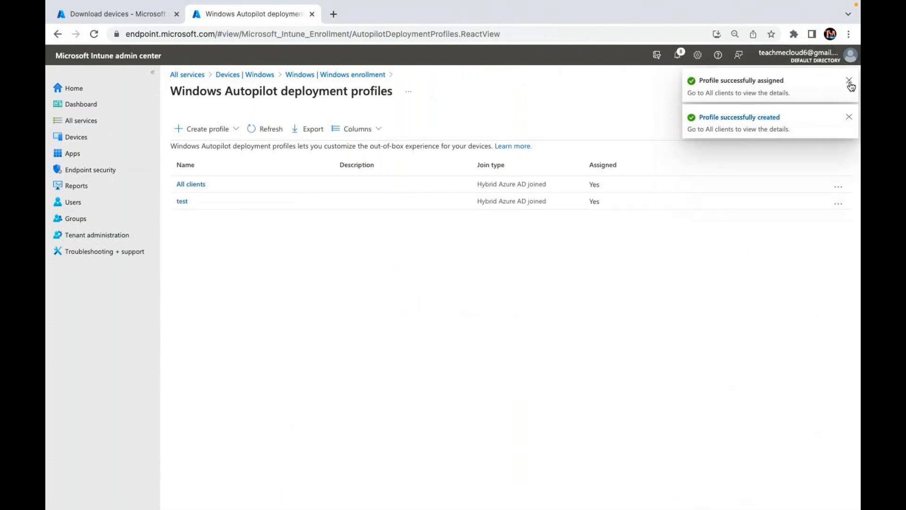
left_click(849, 83)
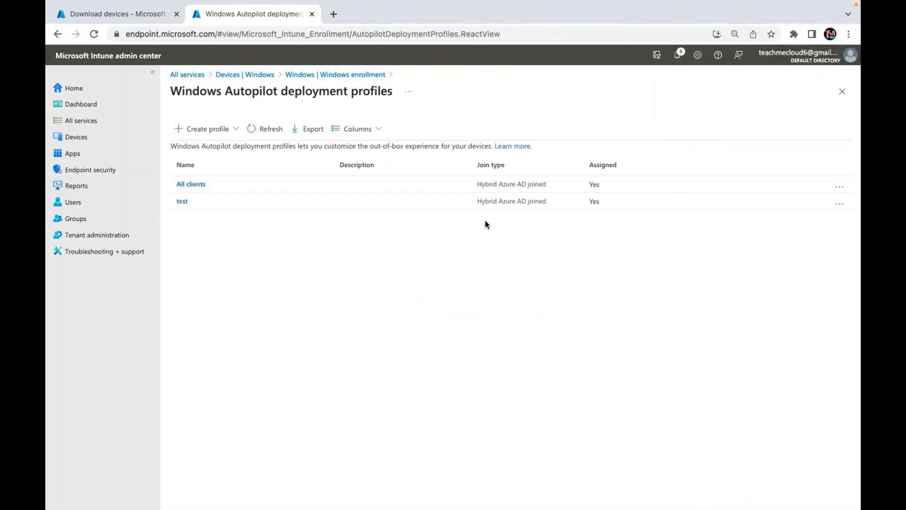
- Check the assigned devices of the All clients profile and return to the Autopilot deployment profiles list
left_click(200, 187)
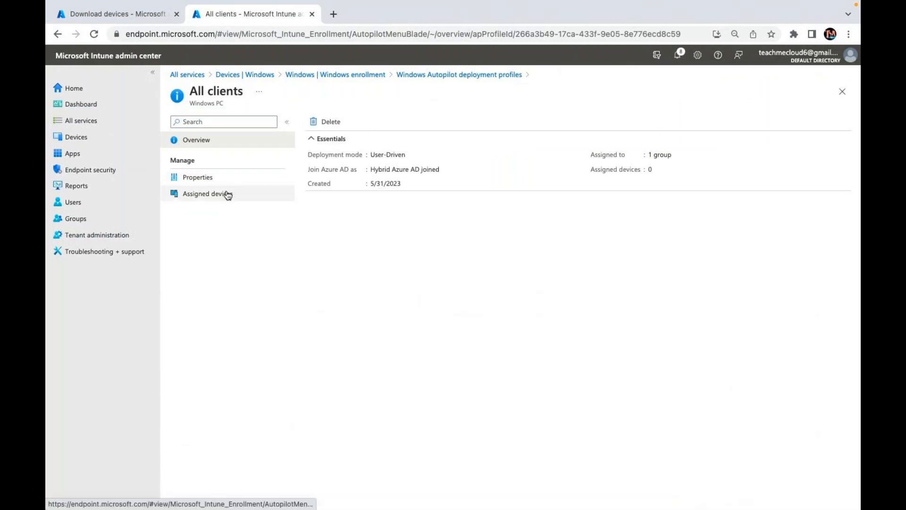
left_click(227, 195)
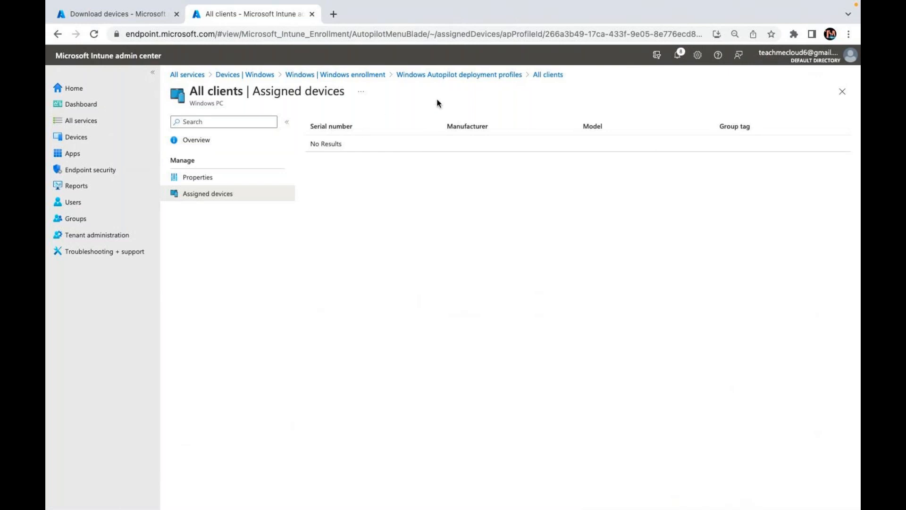
left_click(461, 75)
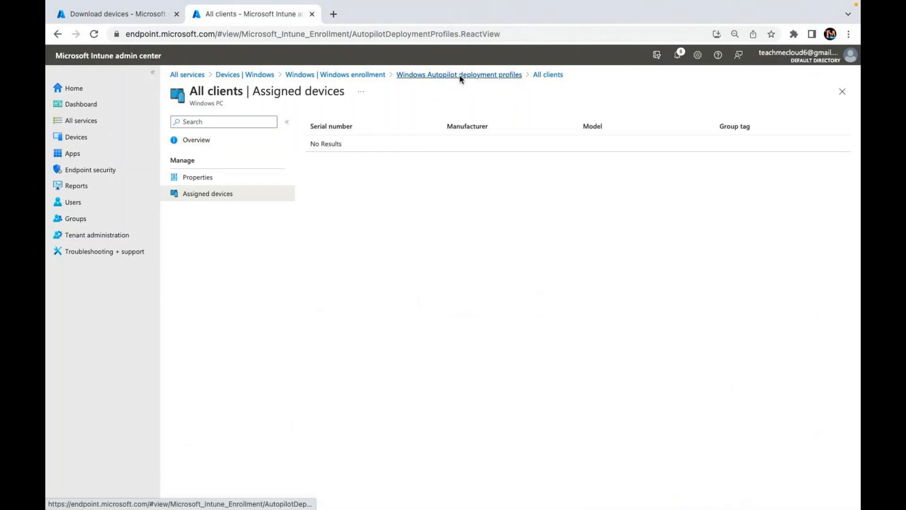
- Open the Windows Autopilot devices list from Windows enrollment and start a device import by browsing for a file
left_click(332, 80)
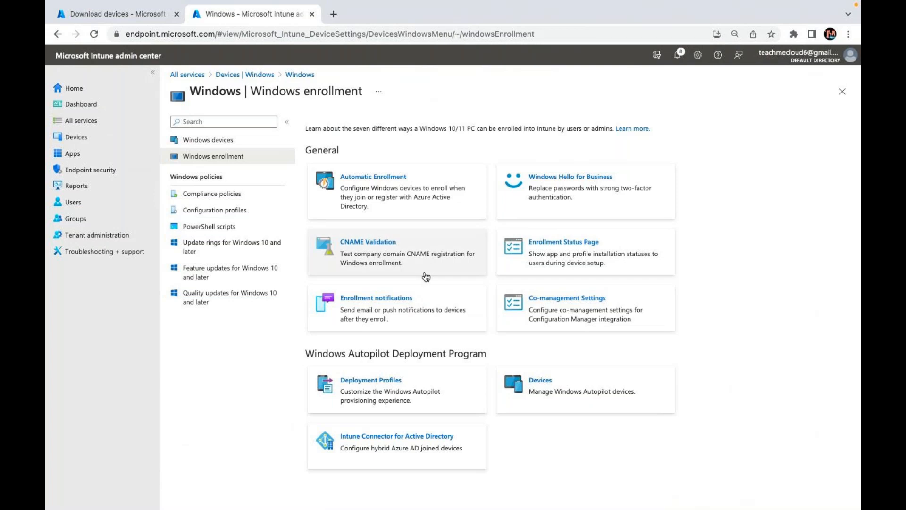
left_click(546, 384)
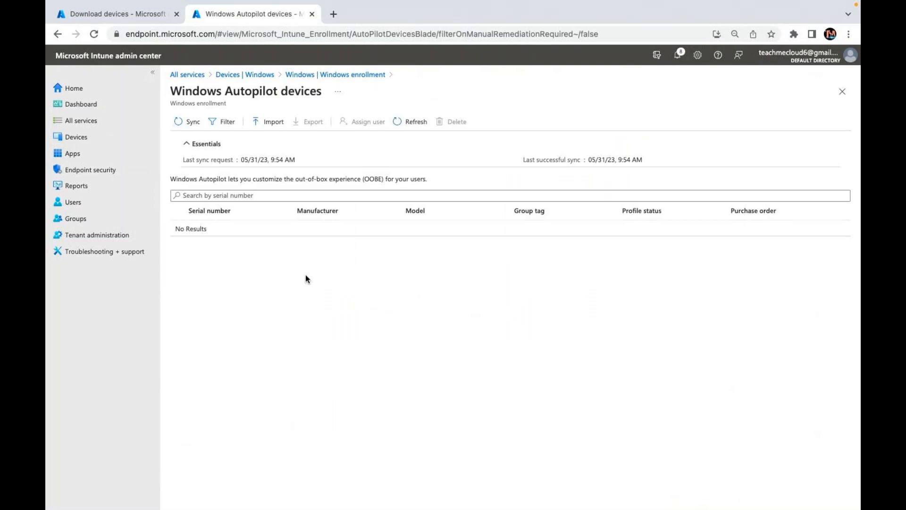
left_click(273, 124)
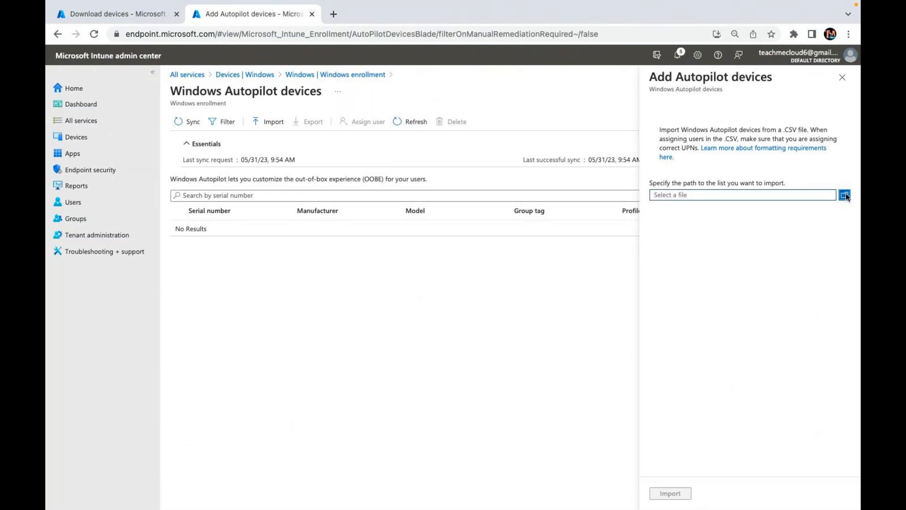
left_click(845, 195)
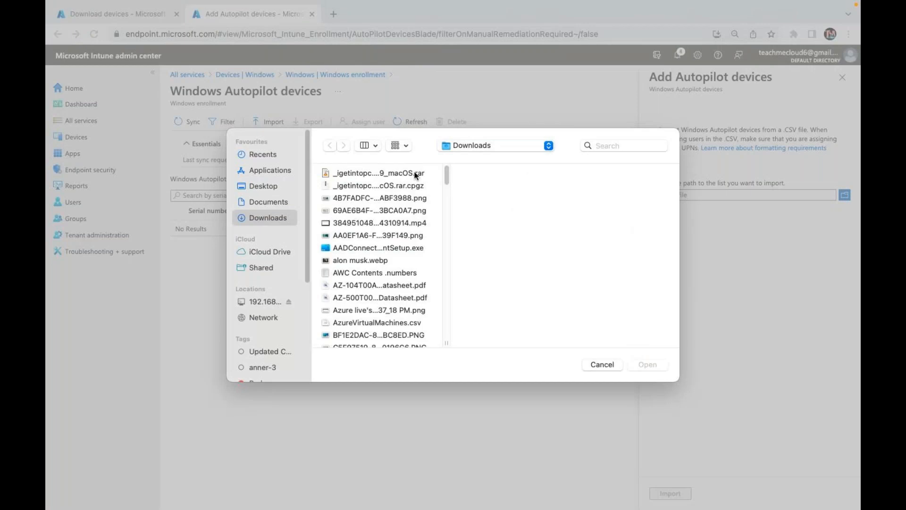
- Search the Mac for "csv" and try to load exportDevice_2023-5-31.csv as the Autopilot device list to import
left_click(604, 148)
type("csv")
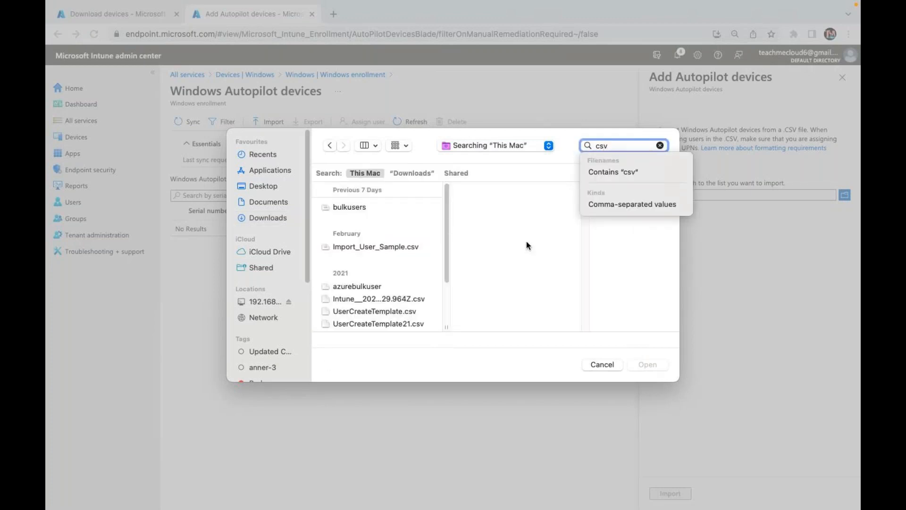
scroll(394, 304, "down", 2)
scroll(394, 304, "down", 2)
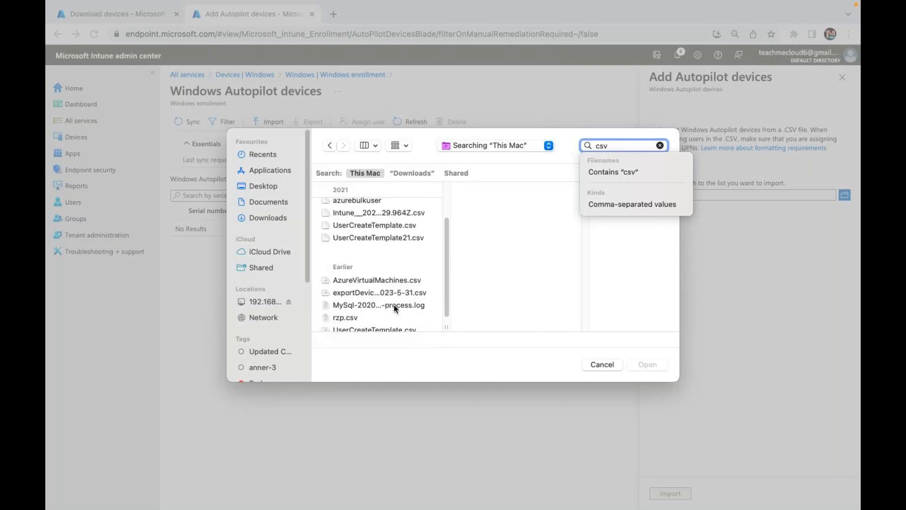
left_click(393, 283)
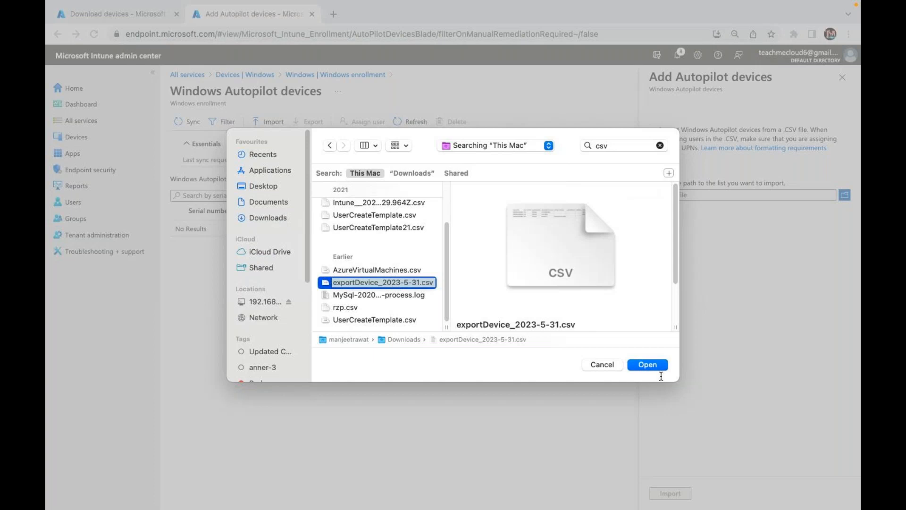
left_click(646, 364)
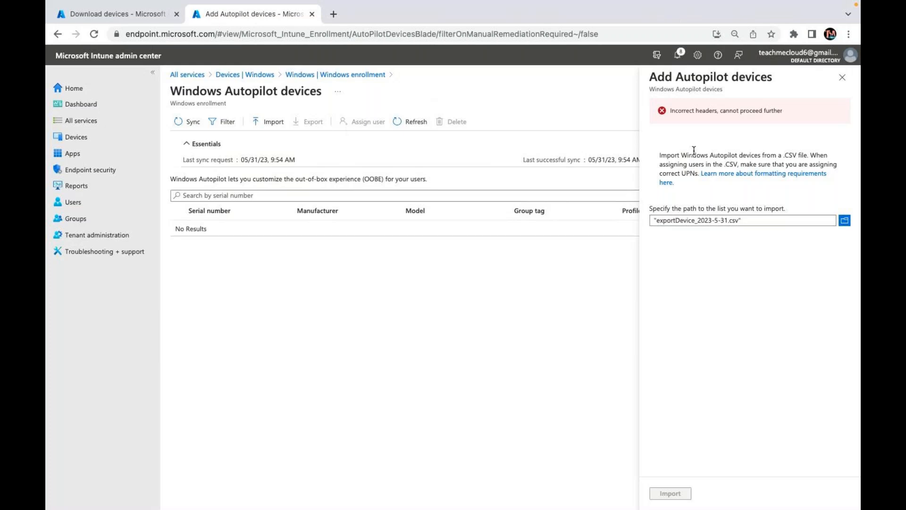
- In the Azure portal, open the directory's licensed products and view the service plan details of Enterprise Mobility + Security E5
left_click(143, 15)
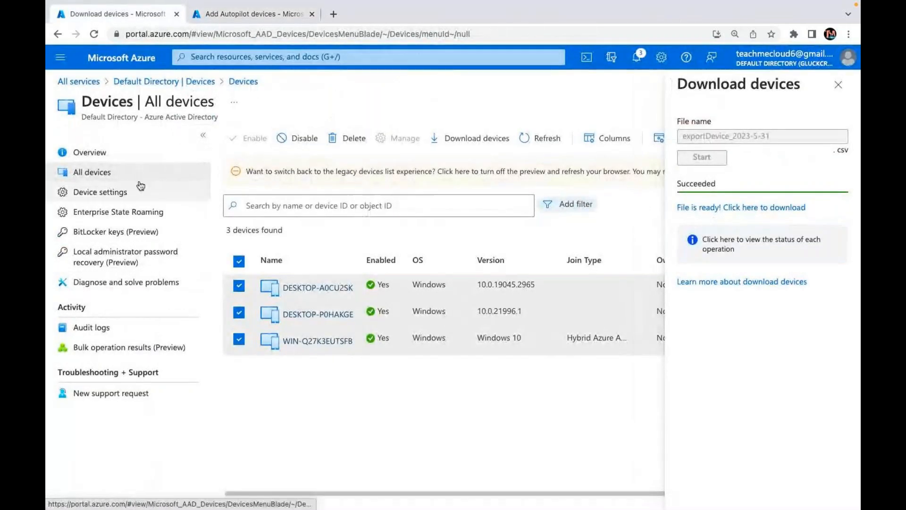
left_click(164, 86)
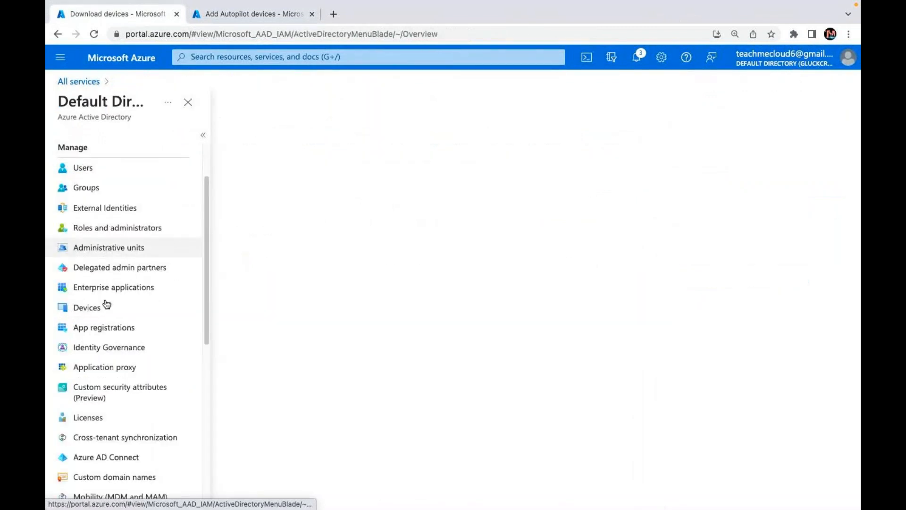
left_click(90, 417)
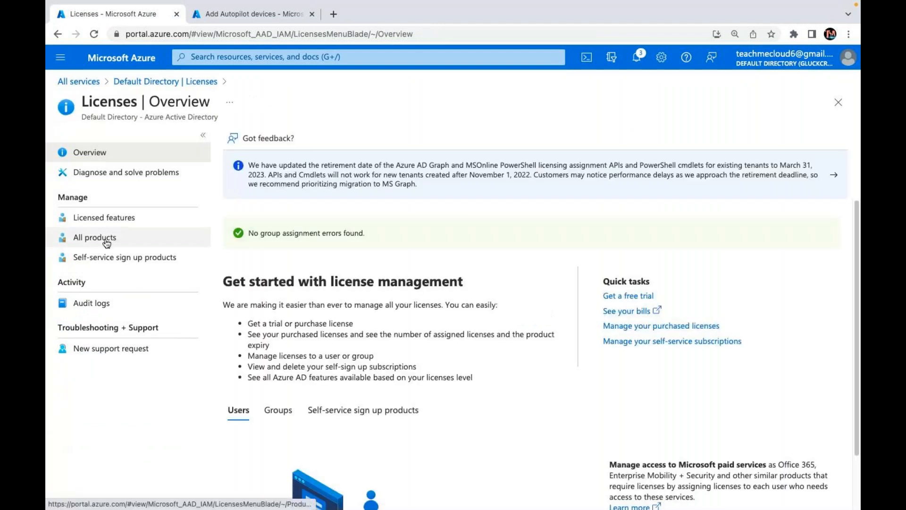
left_click(105, 240)
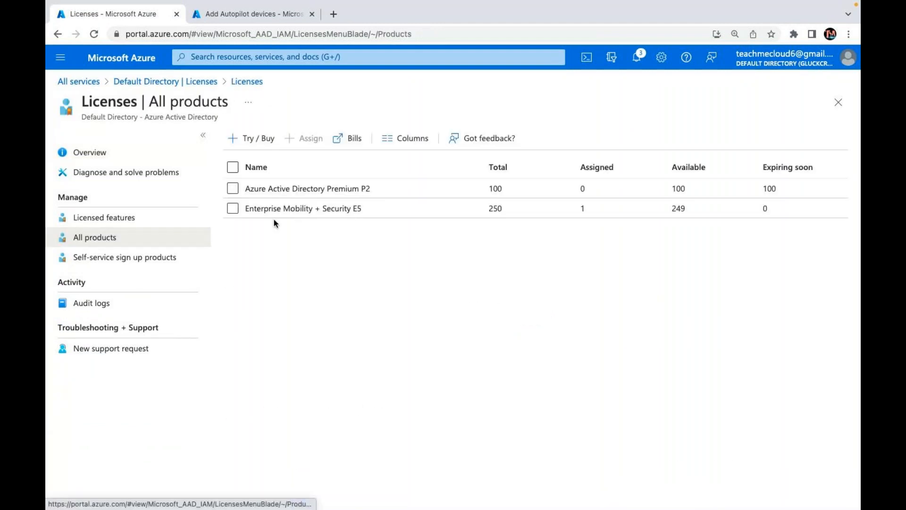
left_click(326, 209)
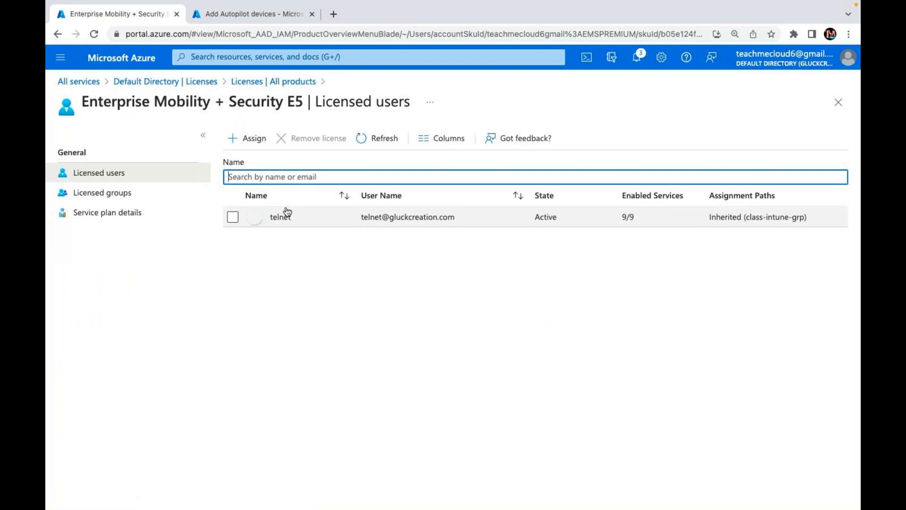
left_click(119, 212)
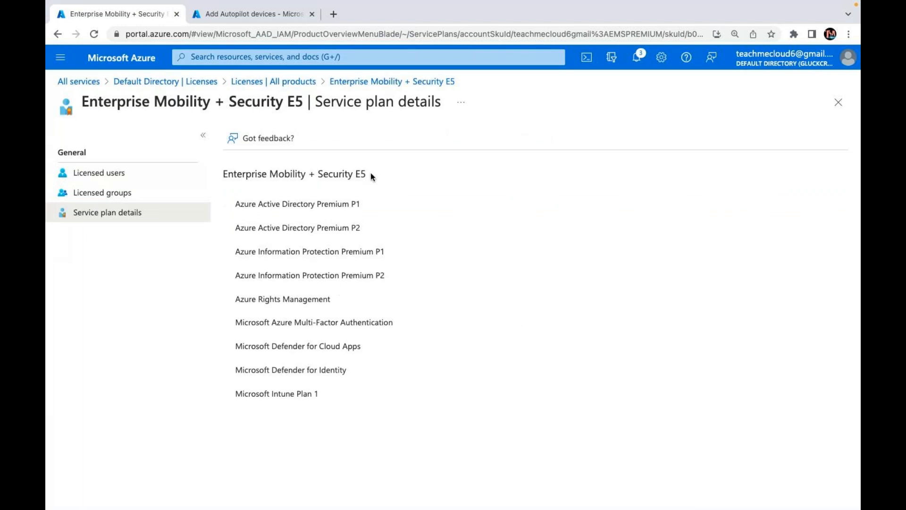
- Copy the product name Enterprise Mobility + Security E5 and open a Google results page in a new browser tab
left_click_drag(370, 172, 221, 174)
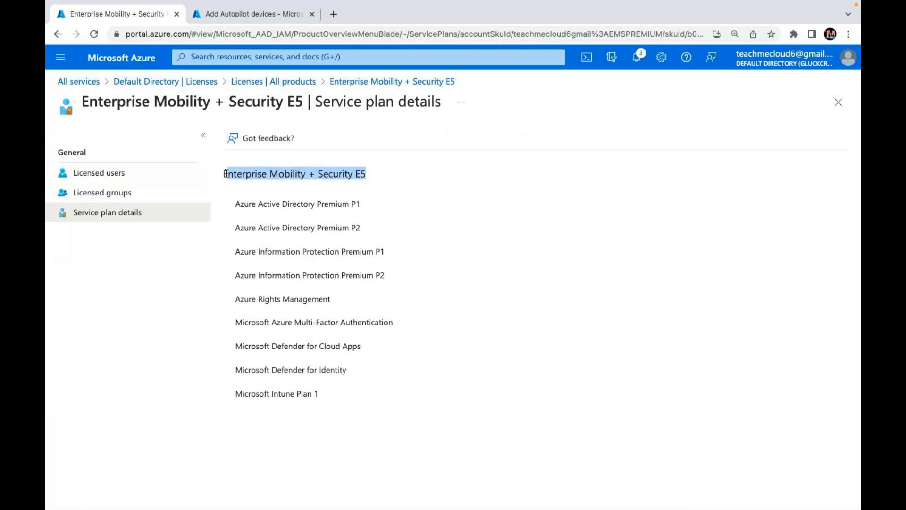
right_click(255, 173)
left_click(279, 196)
left_click(336, 15)
type("g")
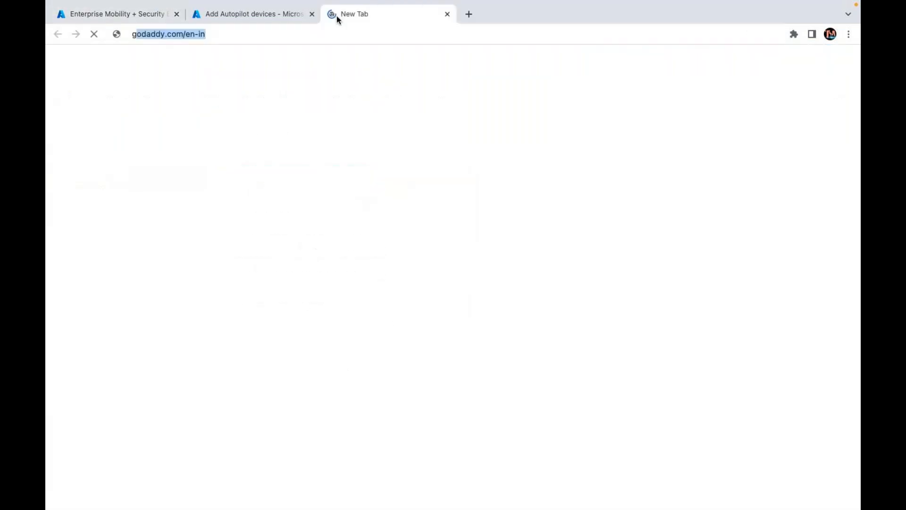
type("oo")
key("Return")
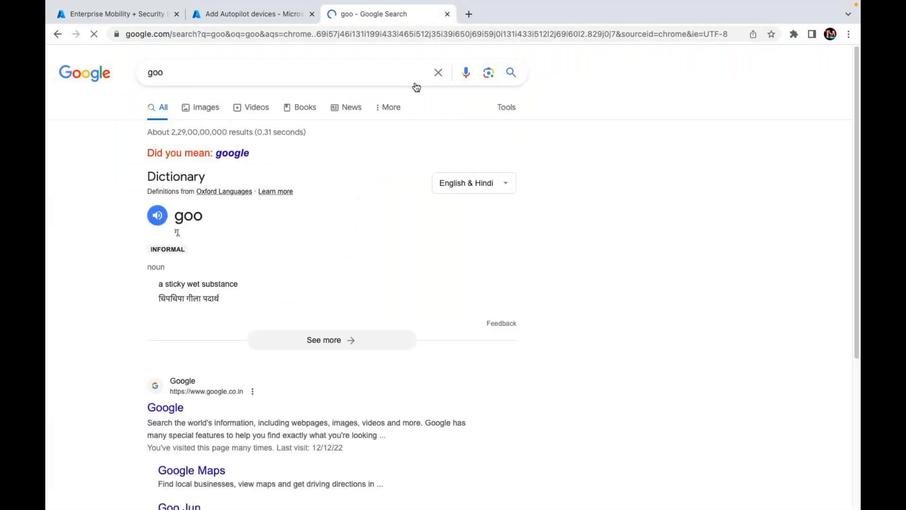
- Search Google for "Enterprise Mobility + Security E5 features" using the copied product name
left_click(438, 72)
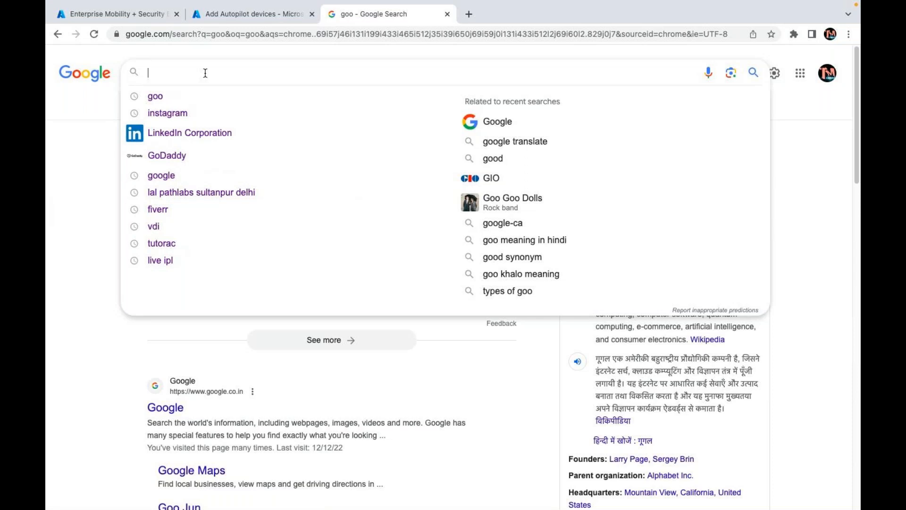
key("super+v")
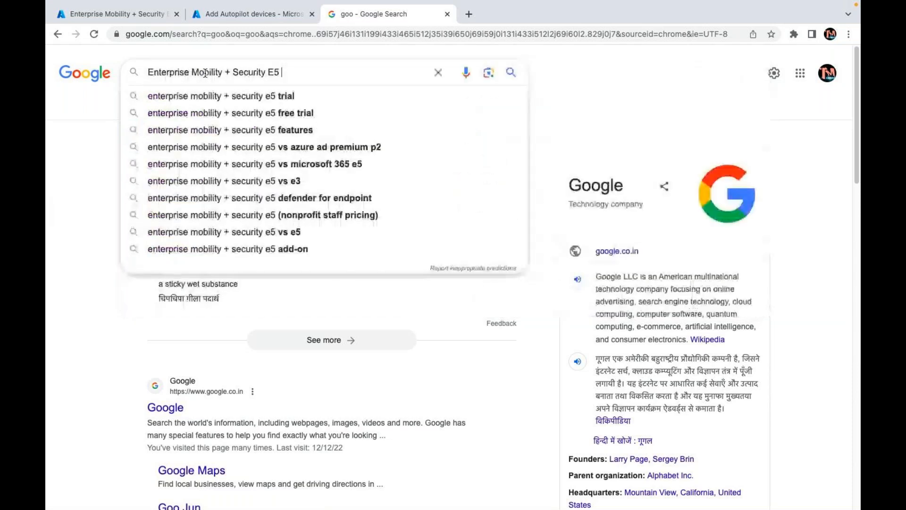
type("fea")
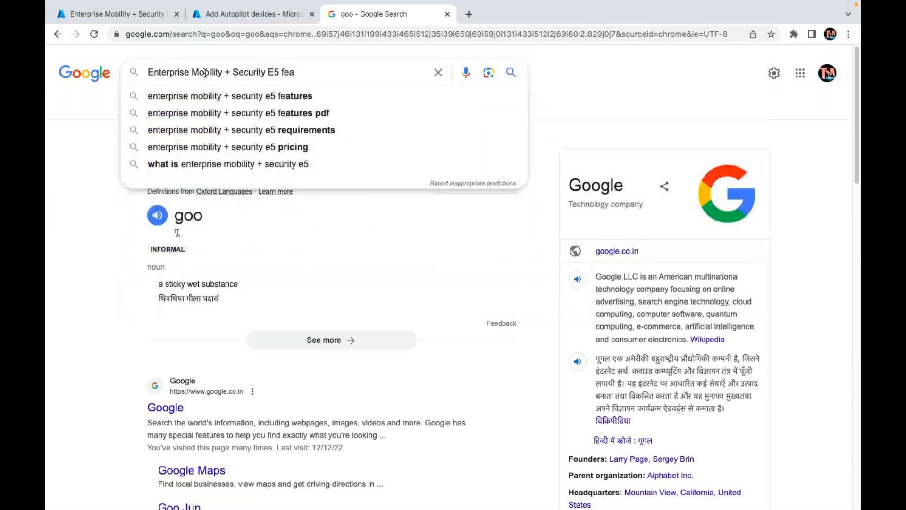
type("tures")
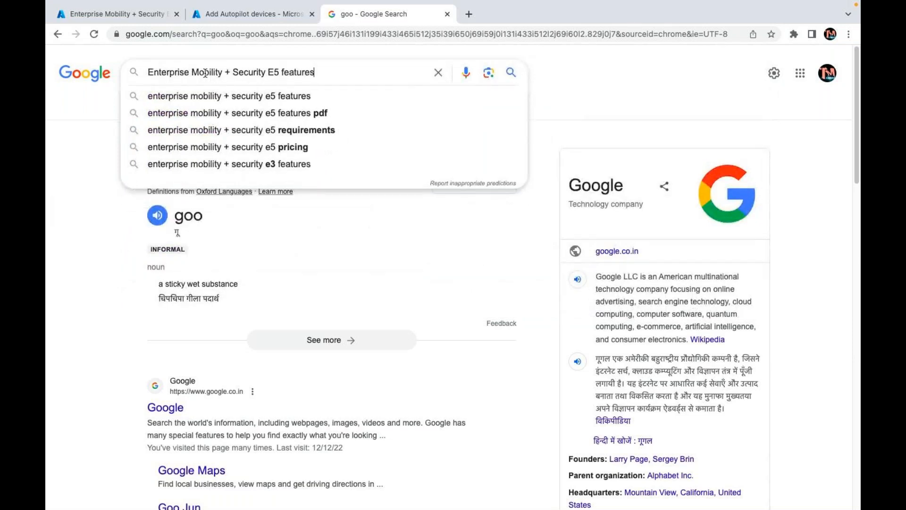
key("Return")
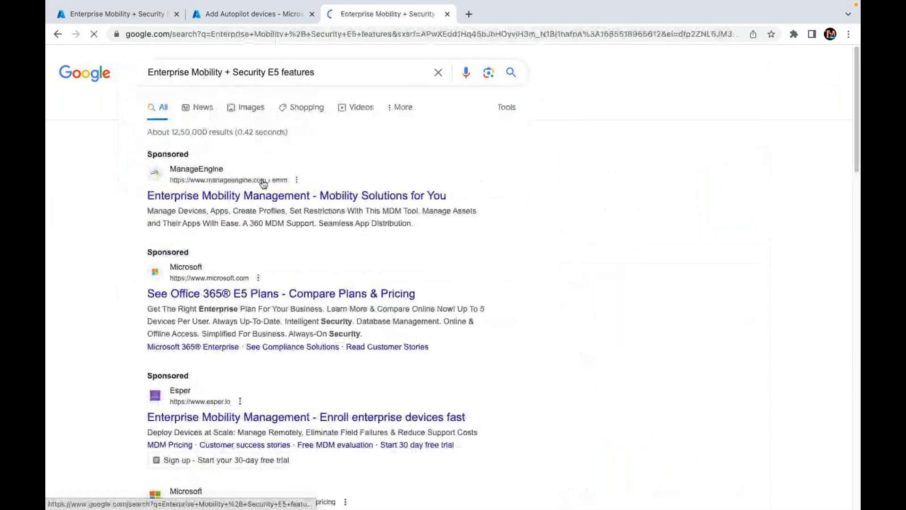
- Open the sponsored Esper result on Enterprise Mobility Management in a new tab and look through its page
scroll(283, 255, "down", 1)
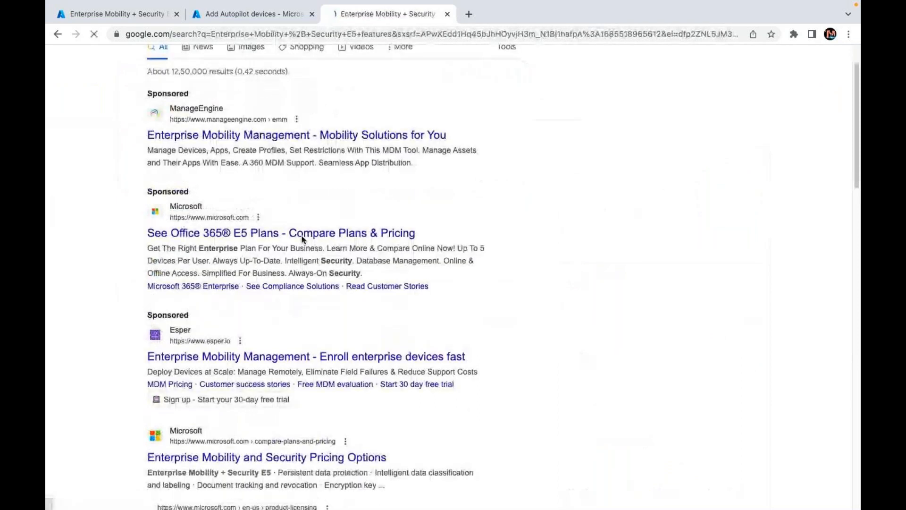
scroll(303, 292, "down", 1)
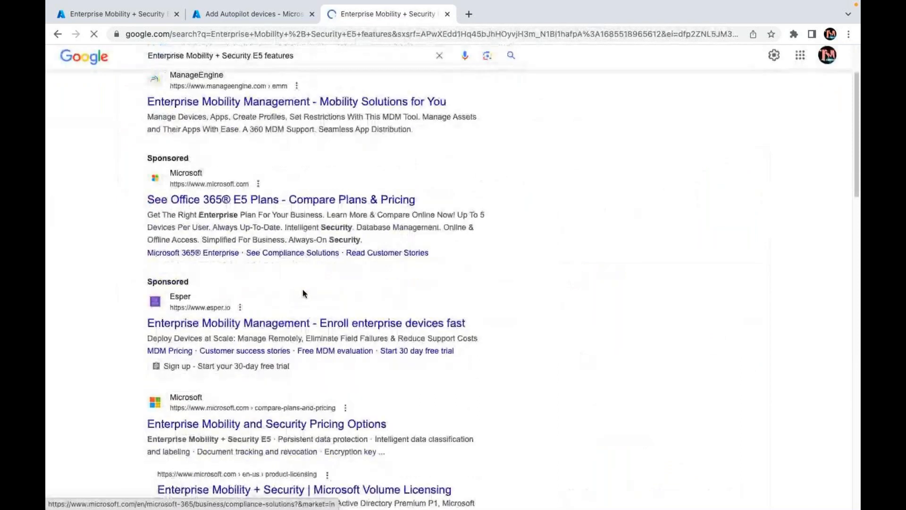
right_click(306, 325)
left_click(345, 323)
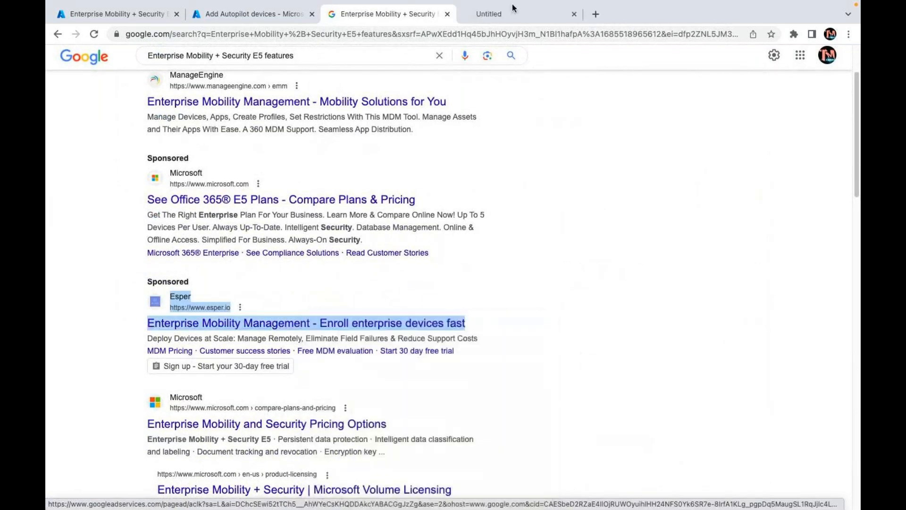
left_click(514, 17)
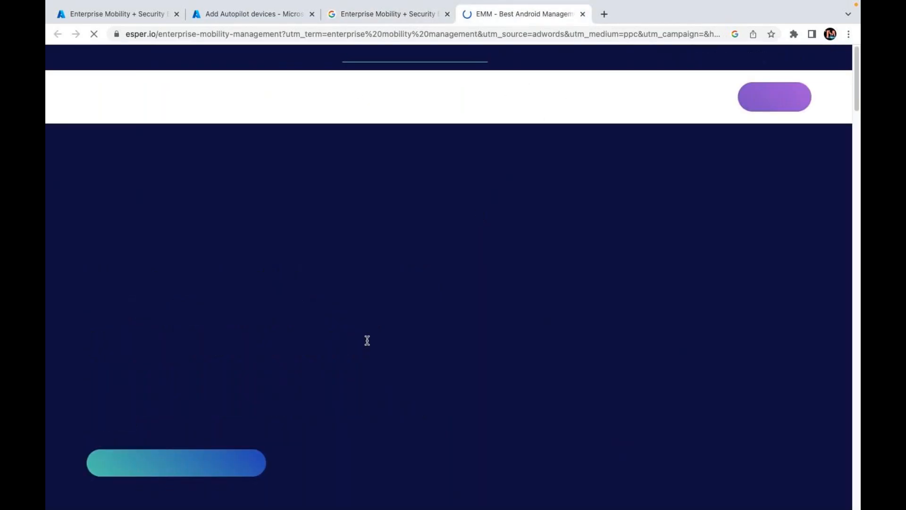
scroll(368, 340, "down", 10)
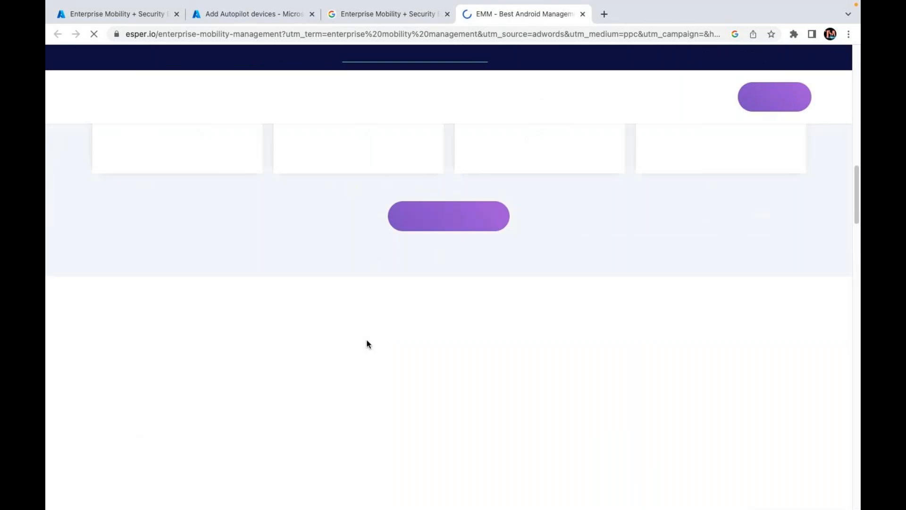
scroll(367, 340, "up", 10)
scroll(367, 340, "down", 15)
scroll(367, 340, "down", 4)
- Switch to the exportDevice_2023-5-31 spreadsheet in Numbers, take it out of full screen and minimize its window
key("ctrl+Left")
key("ctrl+Left")
key("ctrl+Left")
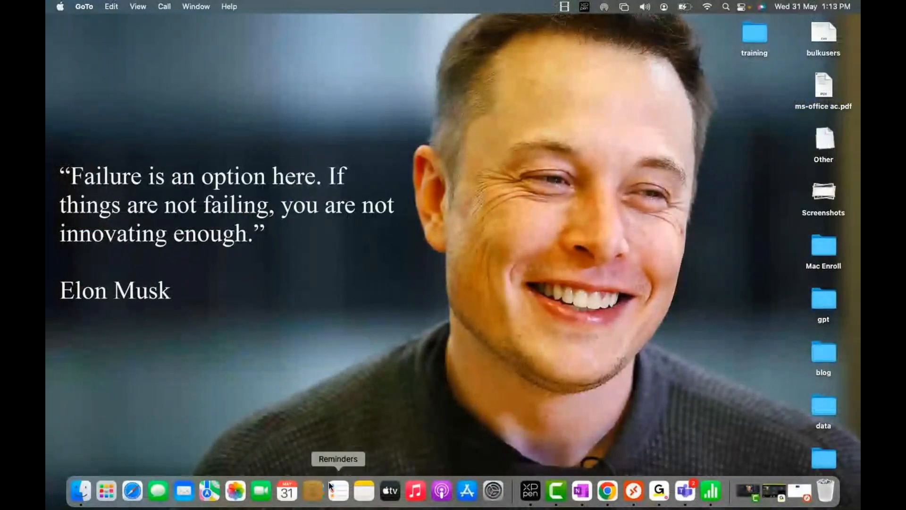
left_click(608, 494)
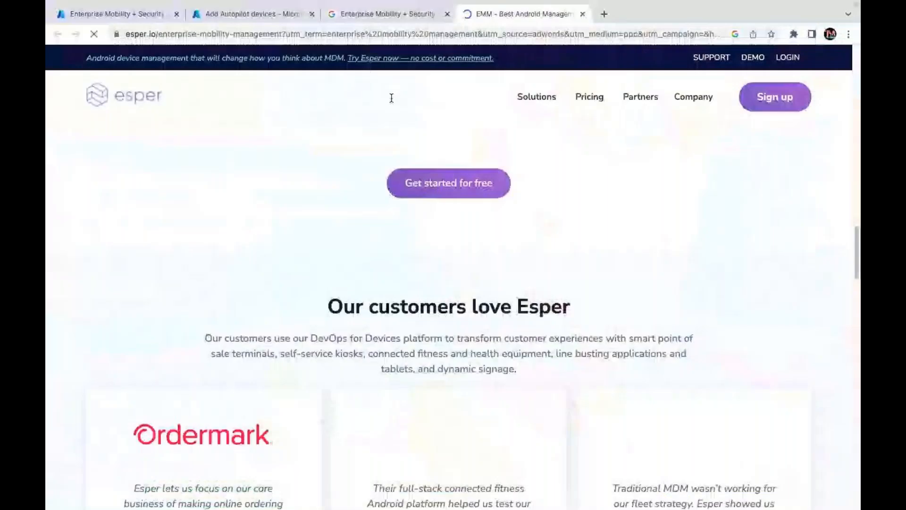
key("ctrl+Left")
key("ctrl+Left")
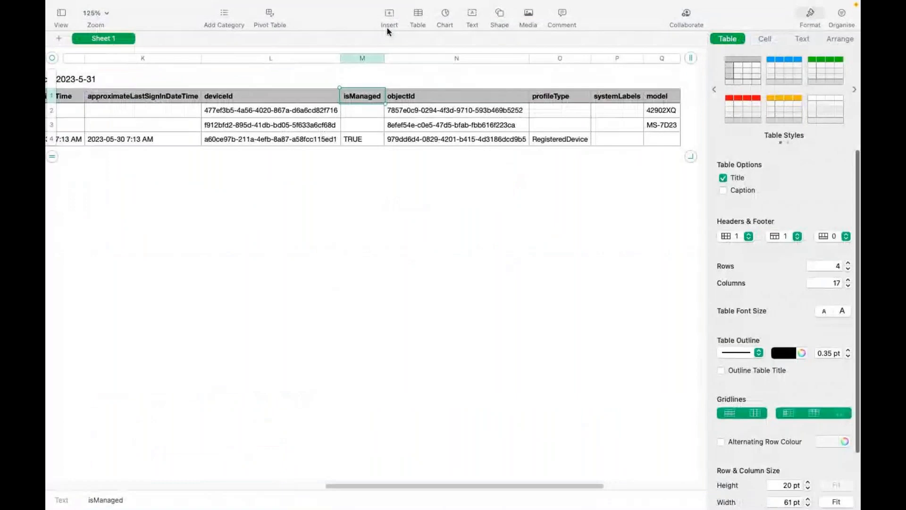
mouse_move(188, 4)
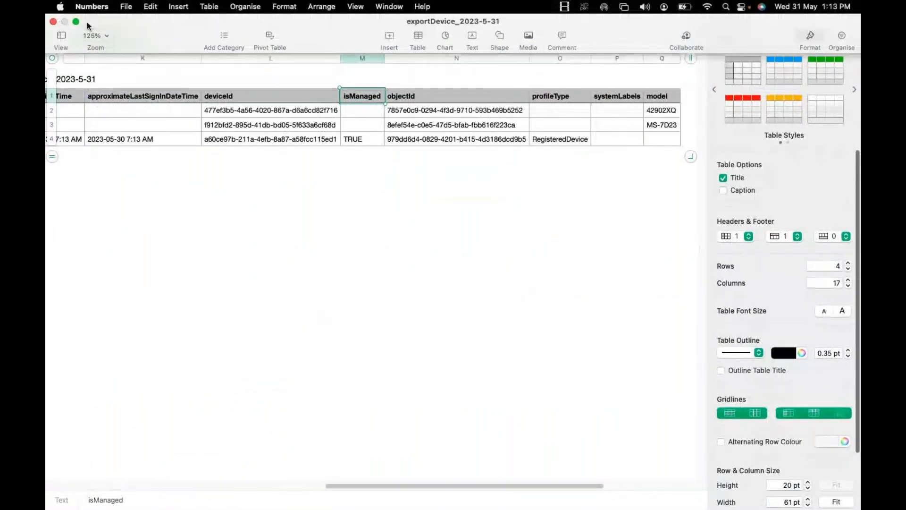
left_click(76, 21)
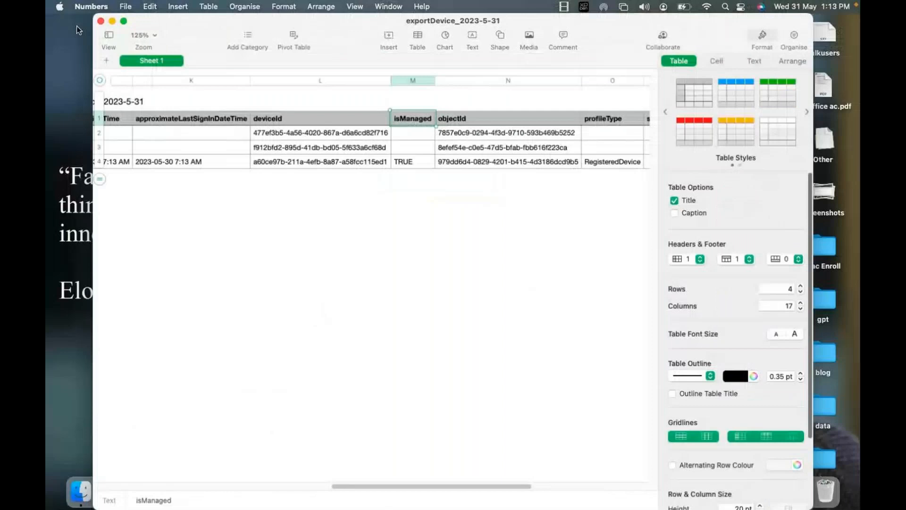
key("super+m")
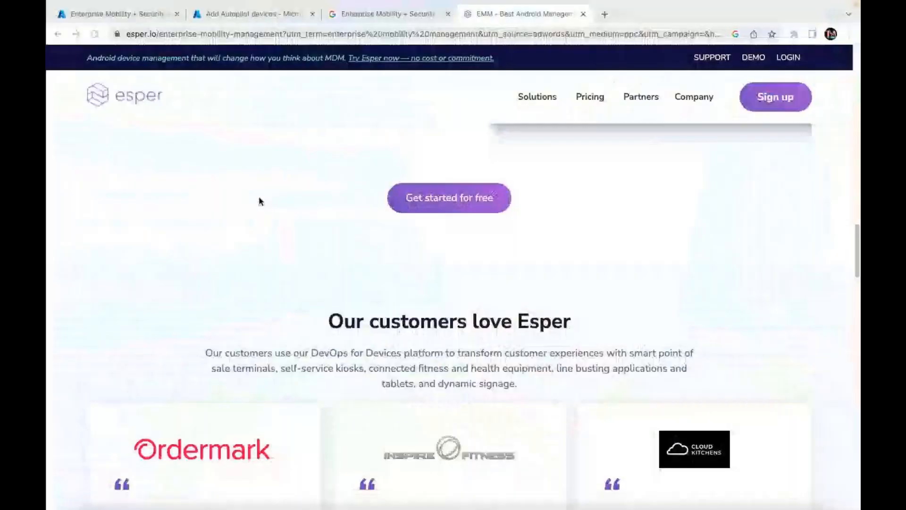
- Return to the Intune admin center in Chrome, check the Windows enrollment options and open the Windows devices list
left_click(231, 14)
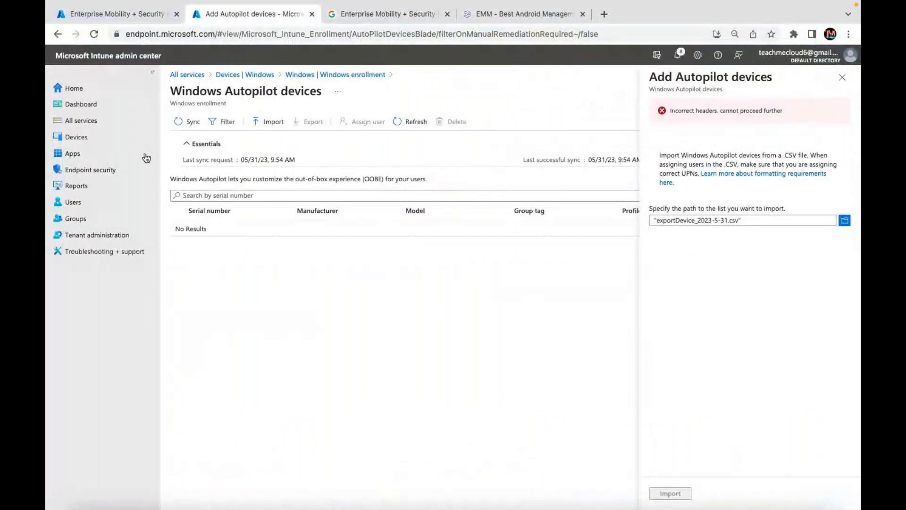
left_click(78, 139)
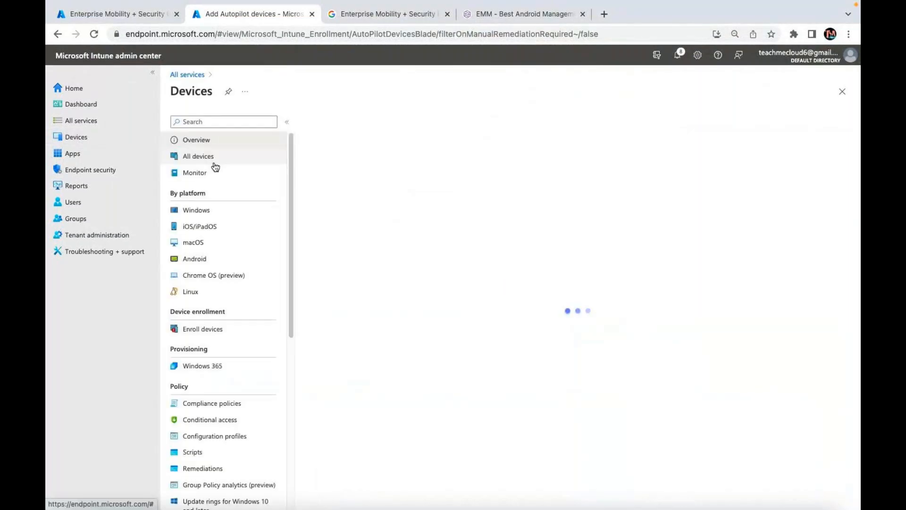
left_click(198, 213)
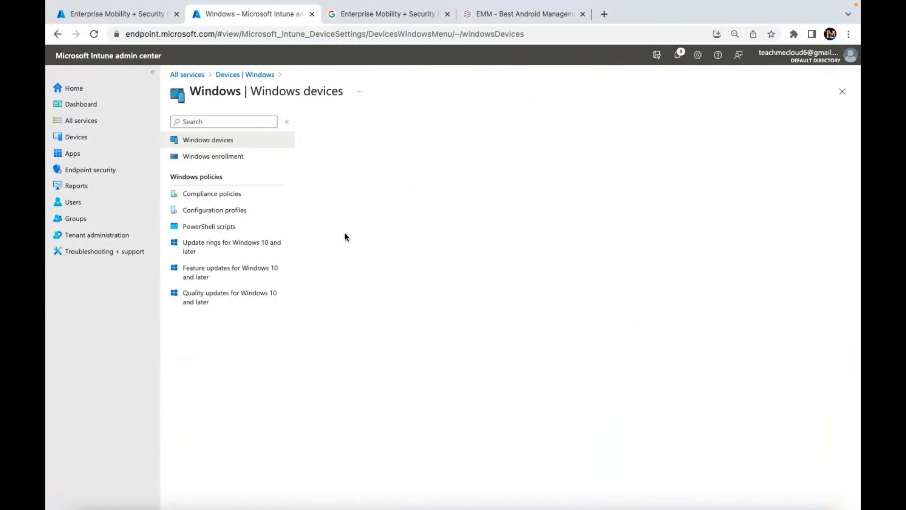
left_click(218, 158)
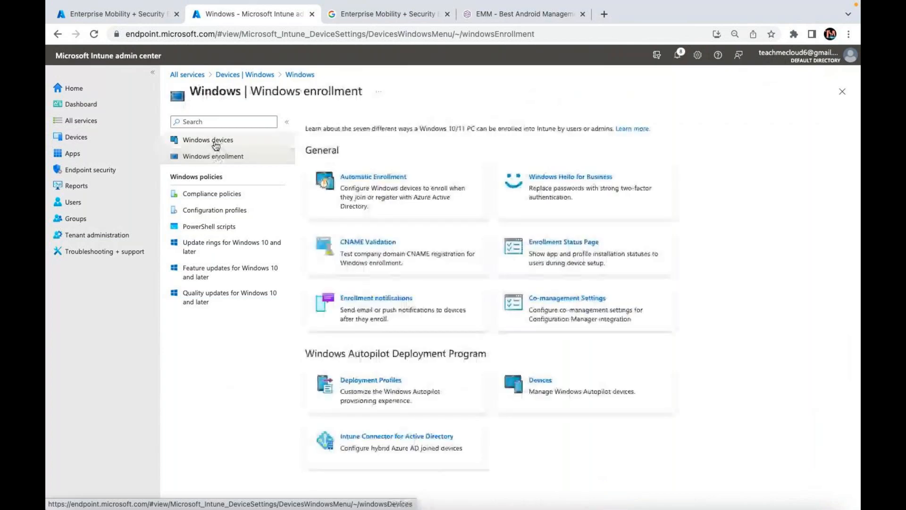
left_click(214, 142)
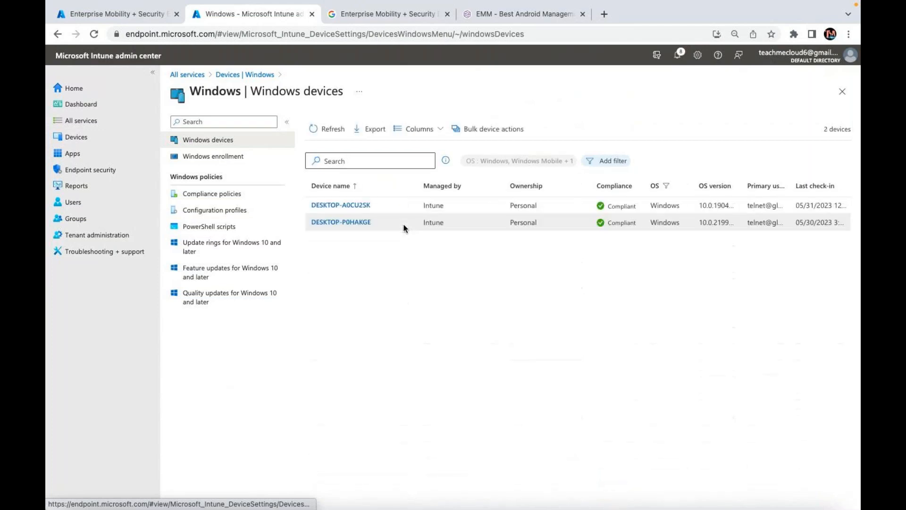
- Open the device DESKTOP-A0CU2SK and examine its device configuration and hardware details
left_click(349, 206)
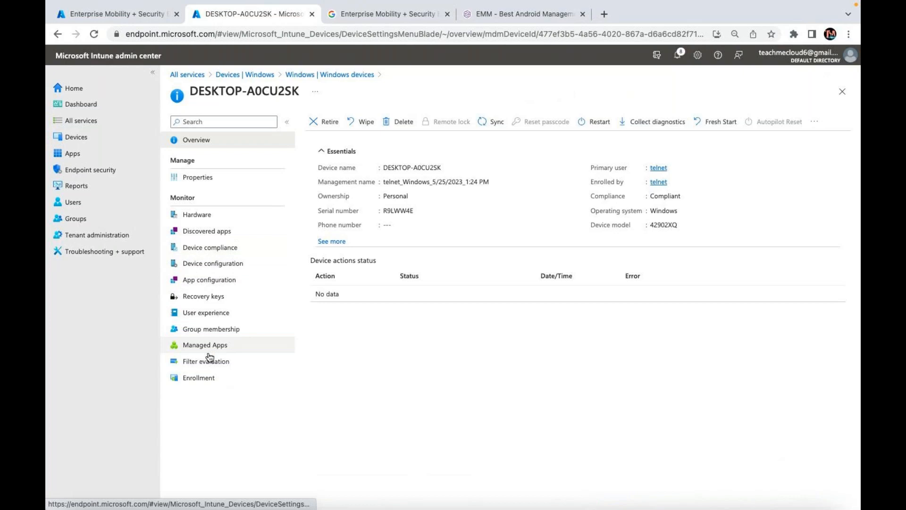
left_click(213, 268)
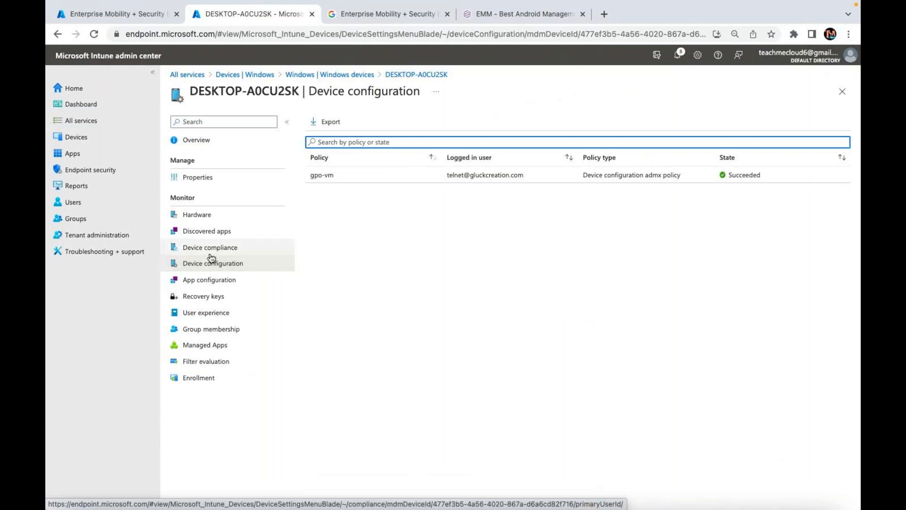
left_click(204, 215)
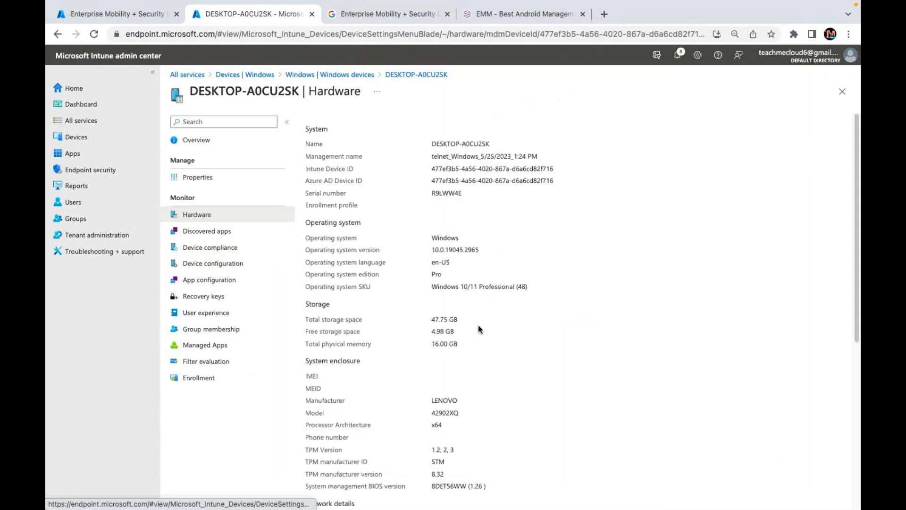
scroll(478, 326, "down", 6)
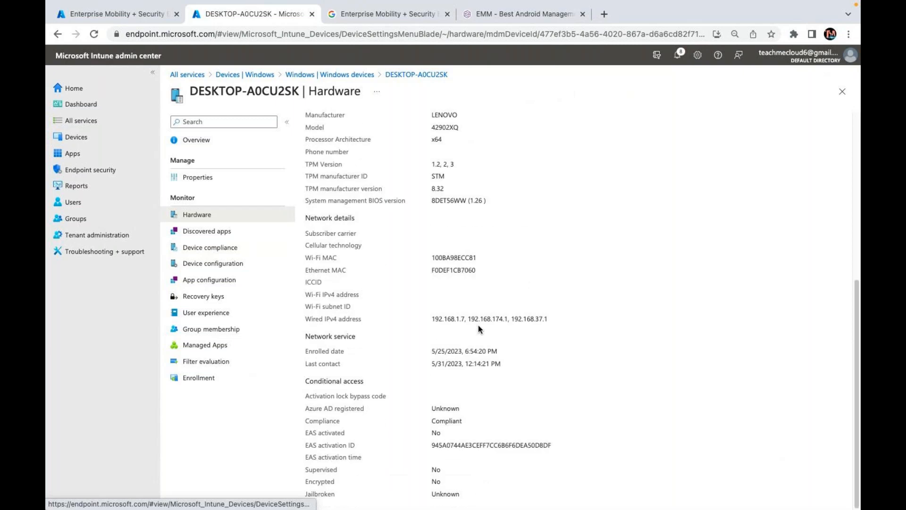
scroll(478, 327, "up", 6)
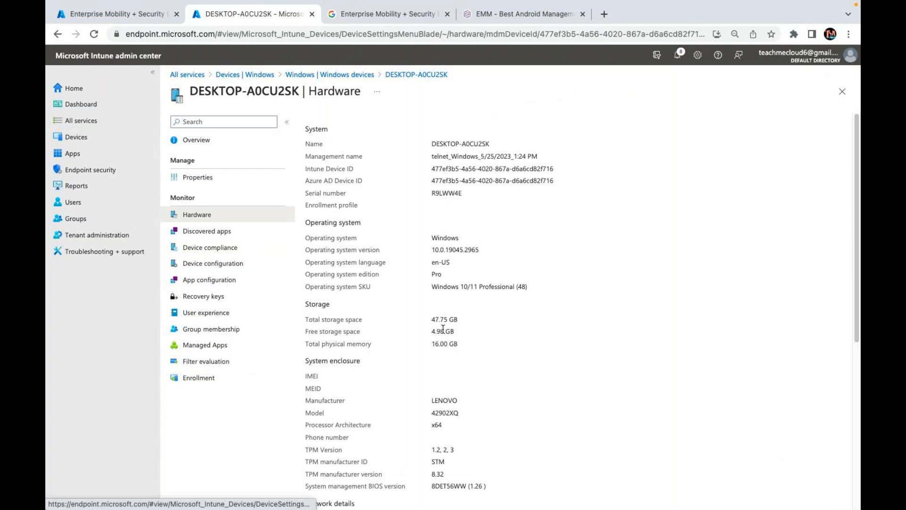
- In the Azure portal, open the list of all devices in Azure Active Directory
left_click(111, 13)
left_click(134, 58)
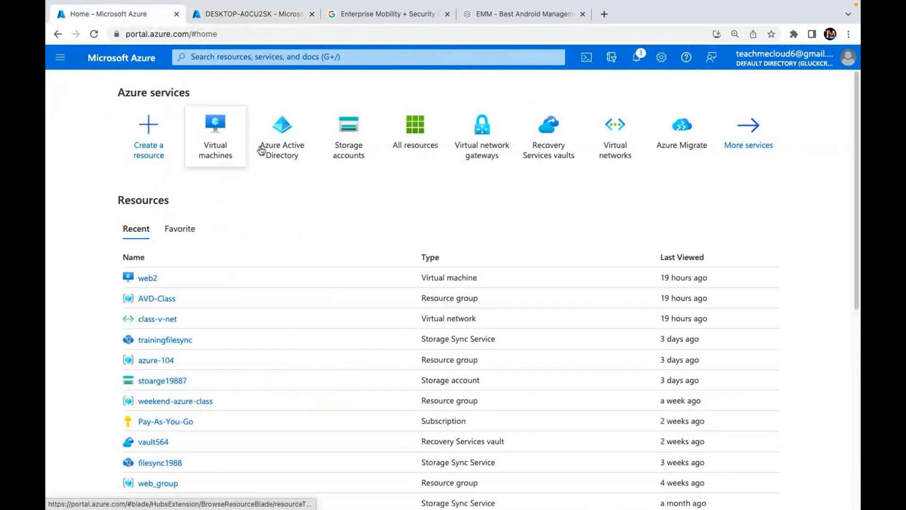
left_click(292, 155)
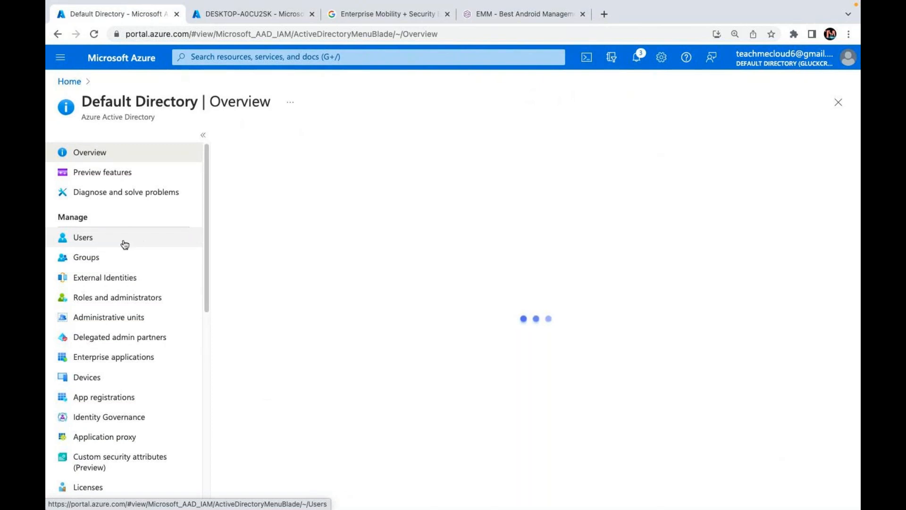
left_click(96, 377)
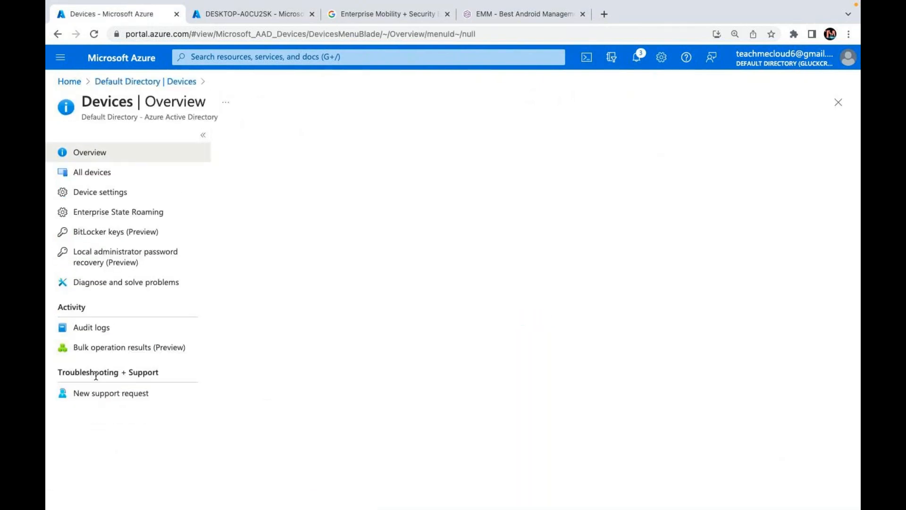
left_click(107, 177)
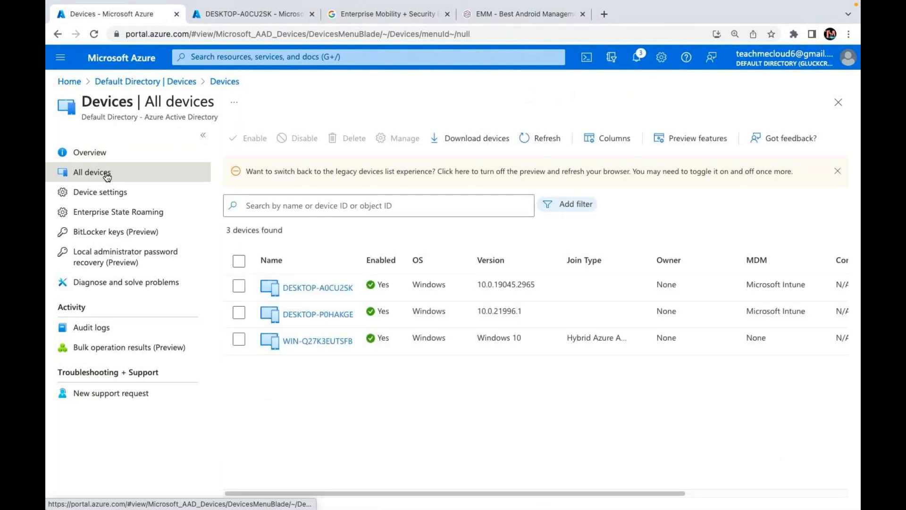
- Look across the columns of the directory's device list and refresh the list
scroll(602, 346, "right", 3)
scroll(601, 346, "right", 4)
scroll(601, 346, "left", 7)
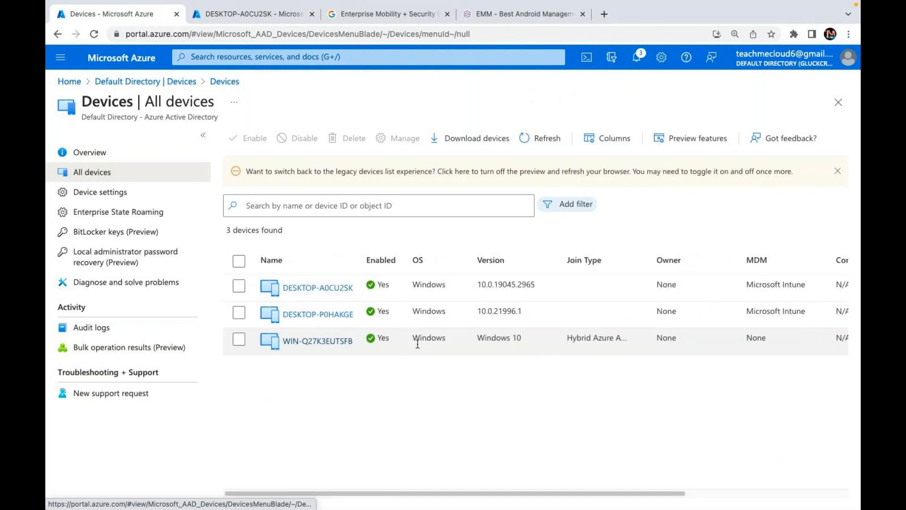
left_click(543, 132)
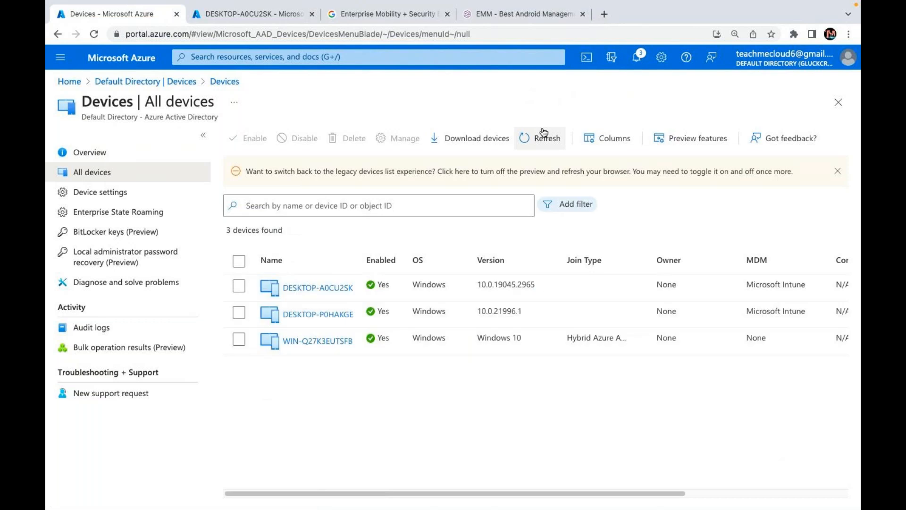
- Check the Azure portal notifications, dismiss them and refresh the directory's list of all devices
left_click(640, 55)
left_click(639, 55)
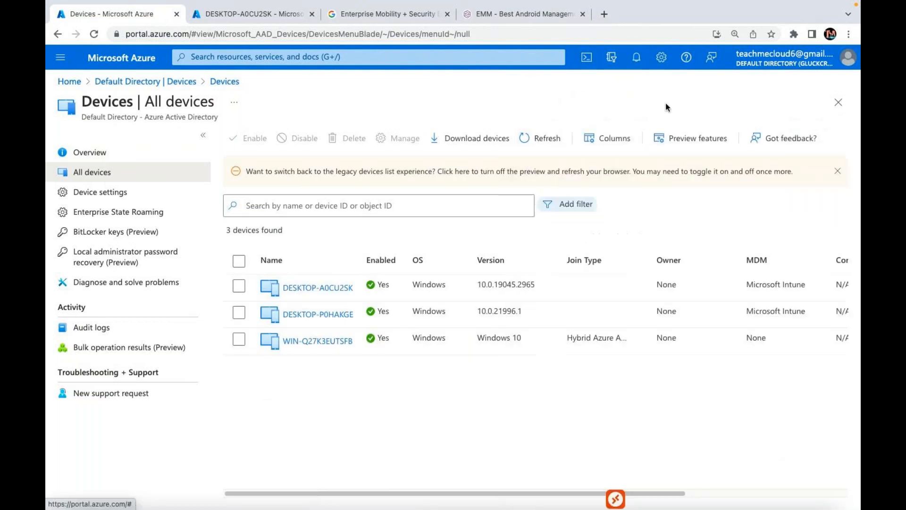
left_click(636, 57)
left_click(838, 88)
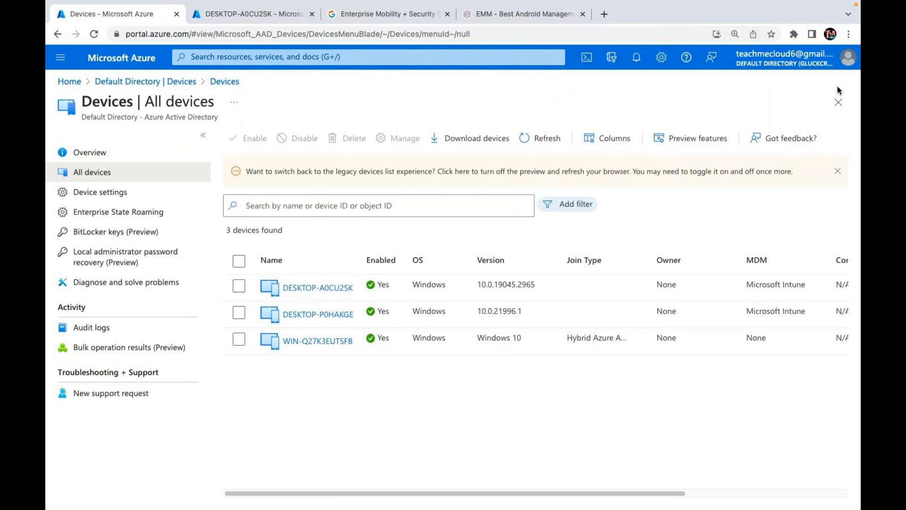
left_click(525, 142)
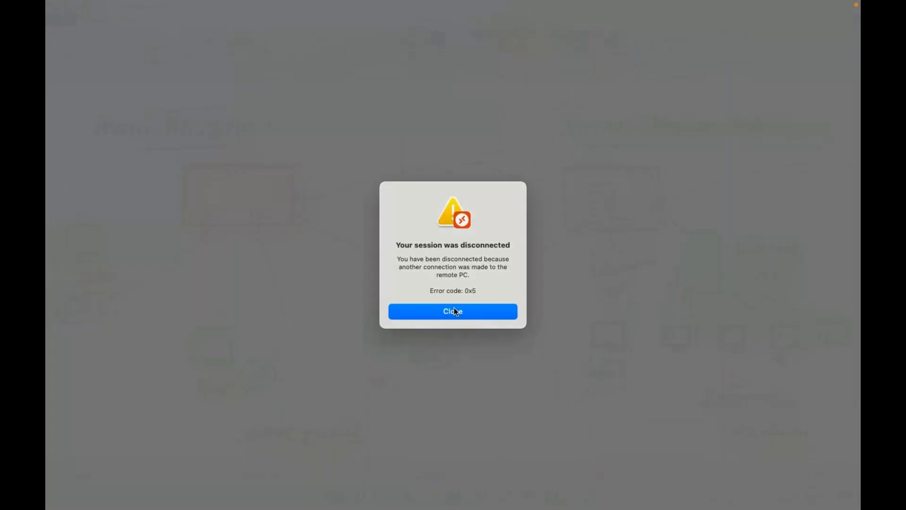
- Dismiss the remote session's disconnection notice and switch from the browser to the minimised Camtasia project net-full.cmproj on the desktop
left_click(454, 311)
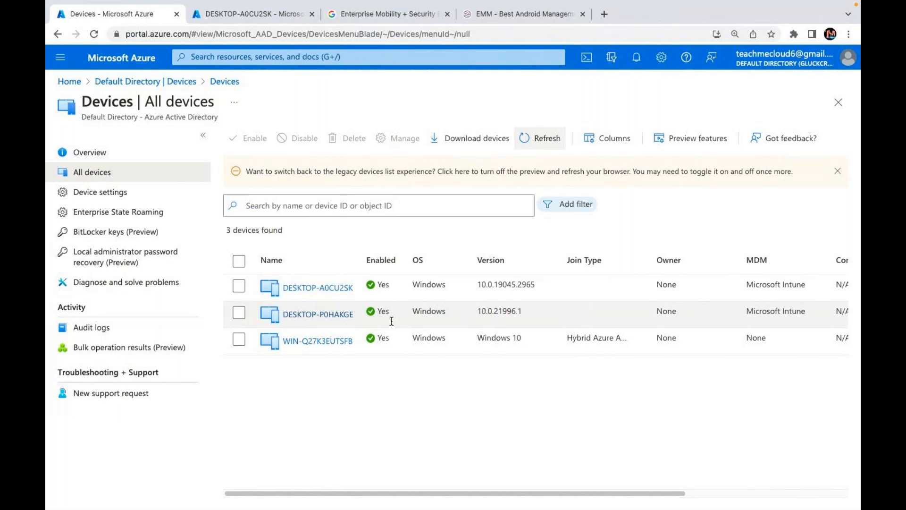
key("ctrl+Left")
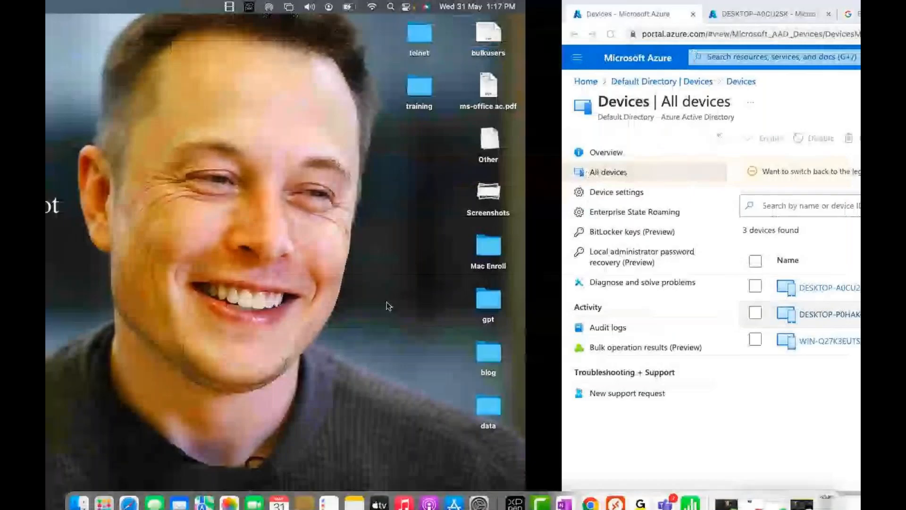
key("ctrl+Right")
key("ctrl+Right")
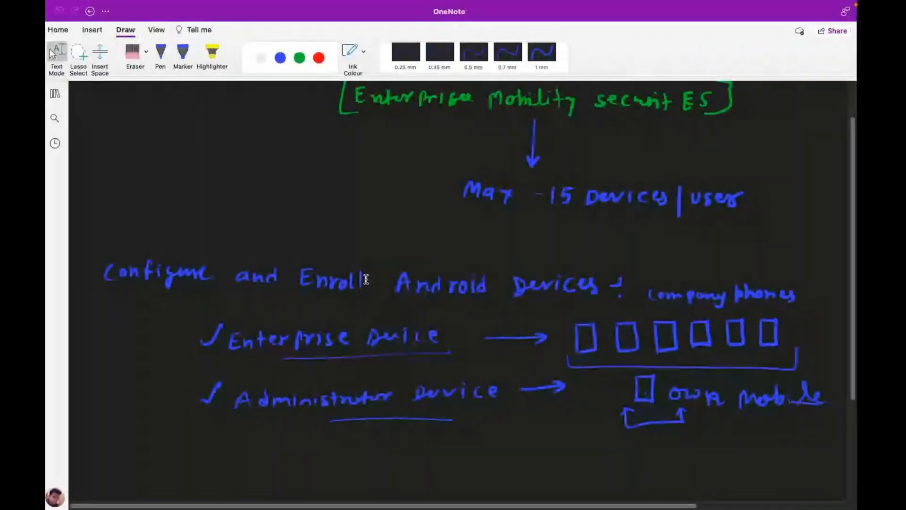
key("ctrl+Left")
key("ctrl+Left")
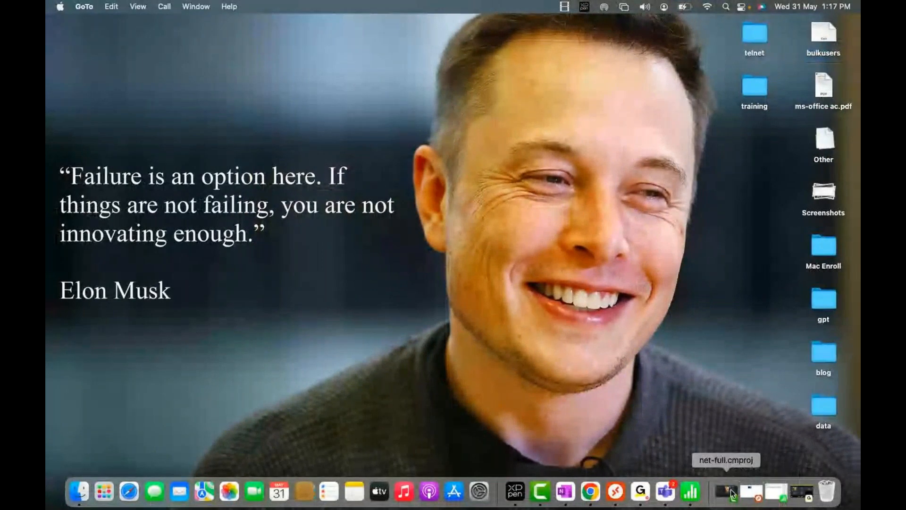
left_click(731, 492)
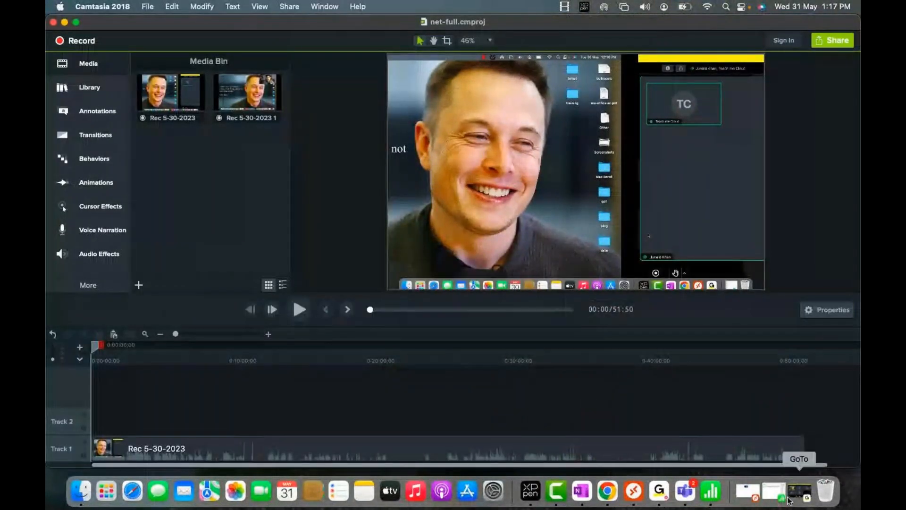